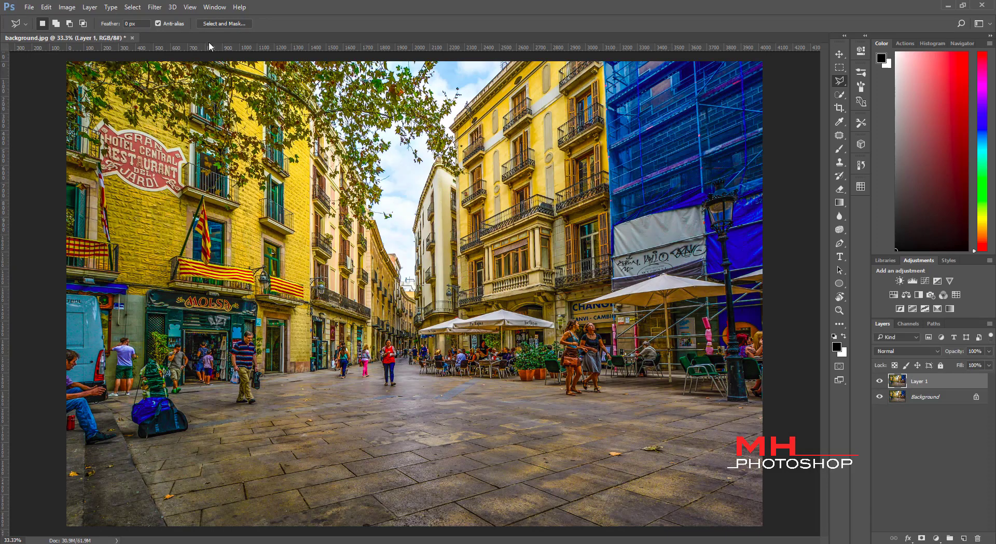
# Sharpen the street photo with a High Pass layer blended in Soft Light
pyautogui.click(155, 7)
pyautogui.moveTo(187, 210)
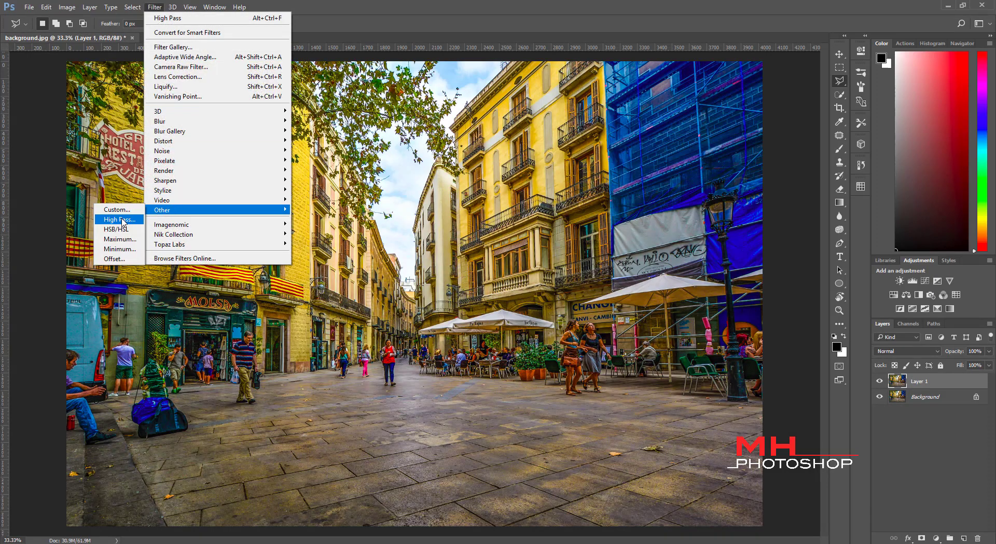
pyautogui.click(120, 219)
pyautogui.click(554, 147)
pyautogui.press('l')
pyautogui.click(895, 337)
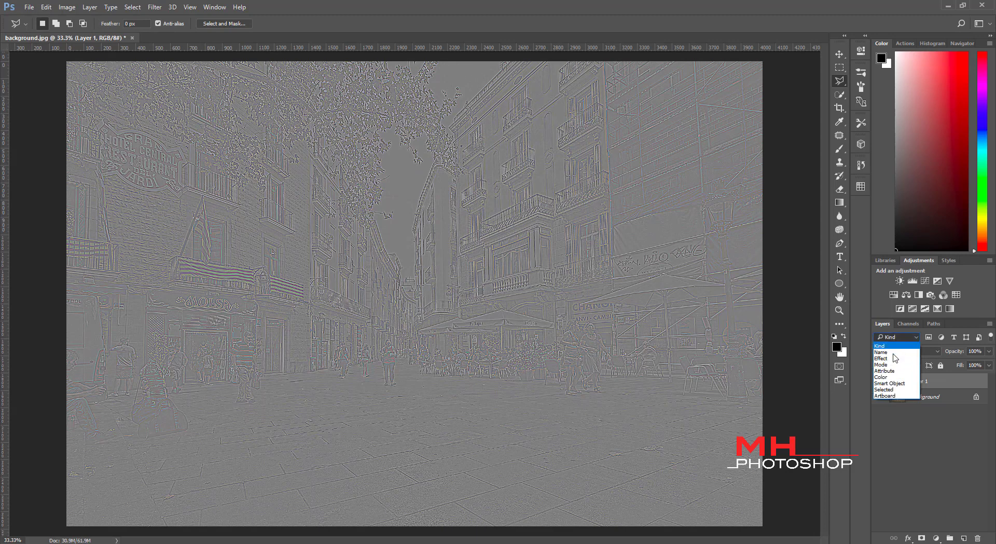
pyautogui.click(913, 351)
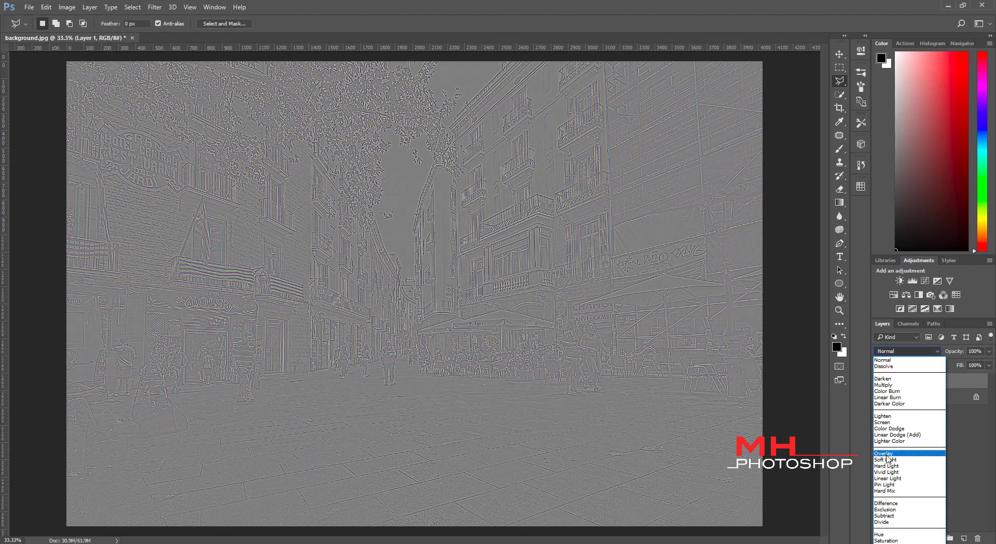
pyautogui.click(885, 459)
# Add an empty layer and lay a 6-column, 5-row guide layout
pyautogui.click(964, 538)
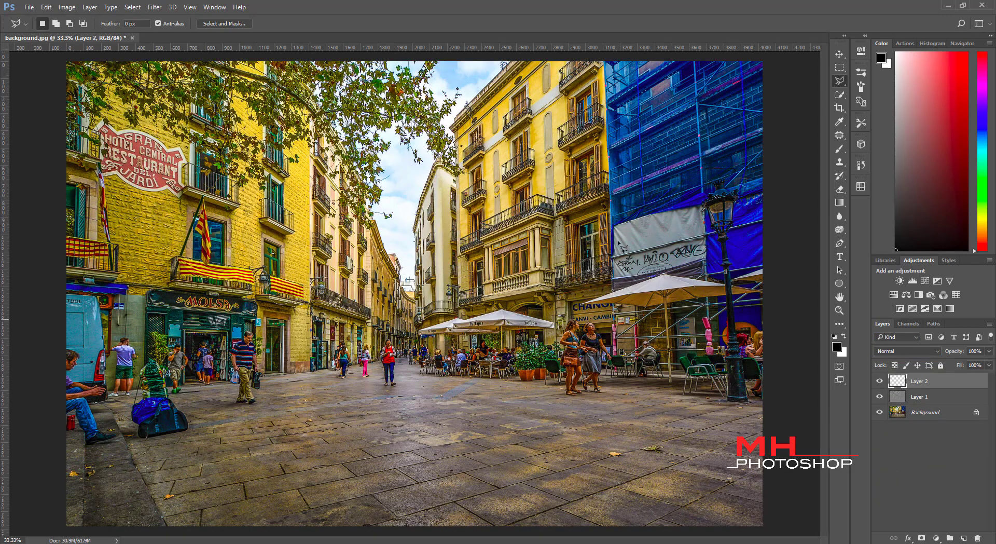
pyautogui.click(154, 7)
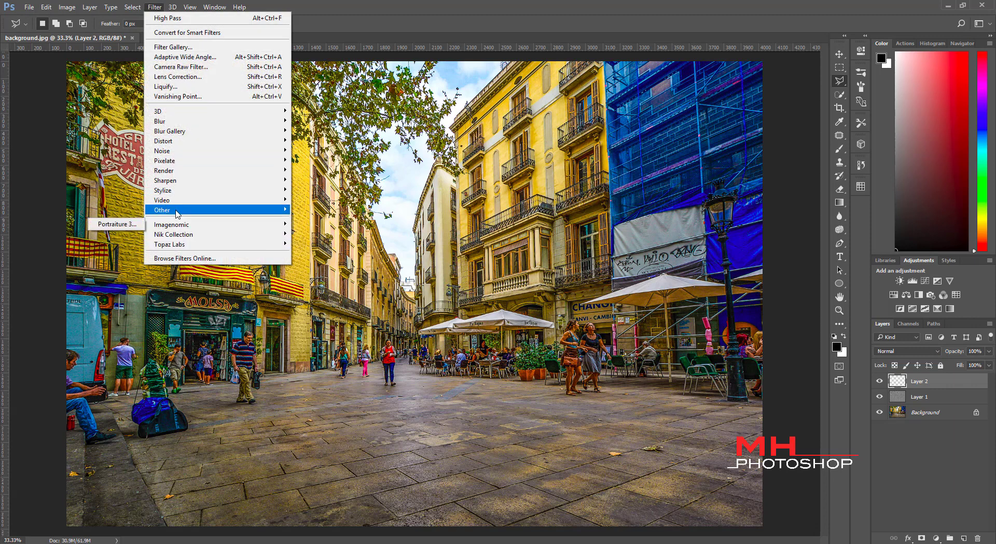
pyautogui.moveTo(190, 7)
pyautogui.click(219, 286)
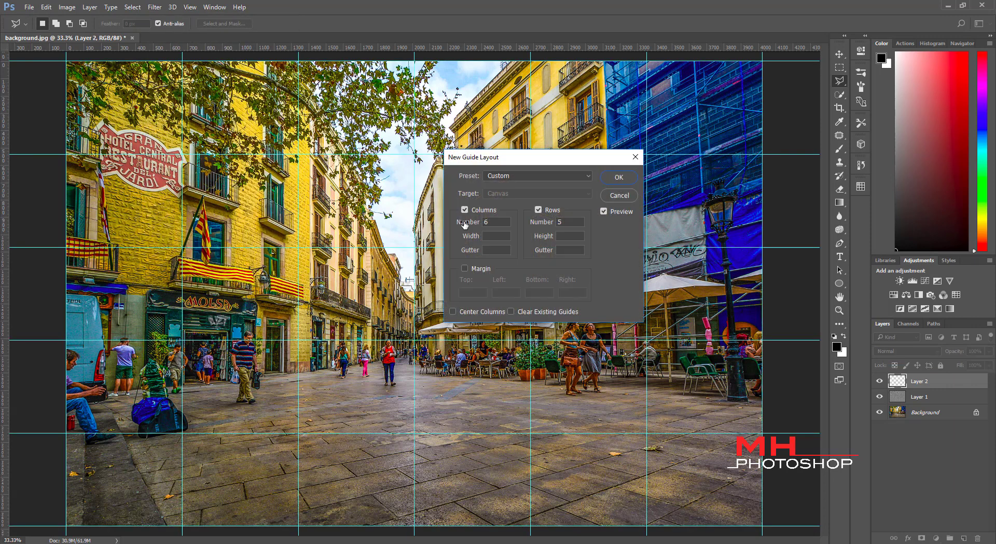
pyautogui.click(620, 178)
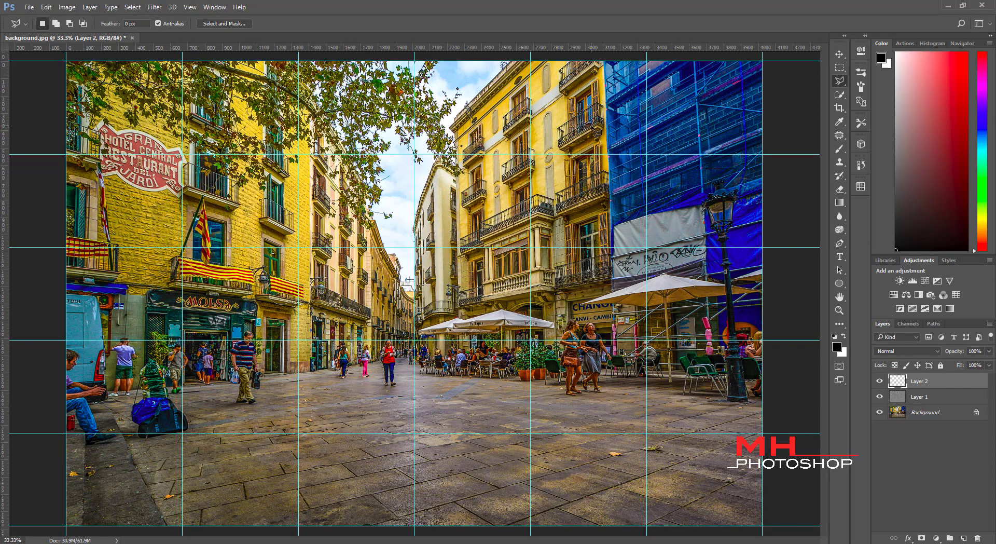
# Fill the first cell of the second grid row with white
pyautogui.click(840, 69)
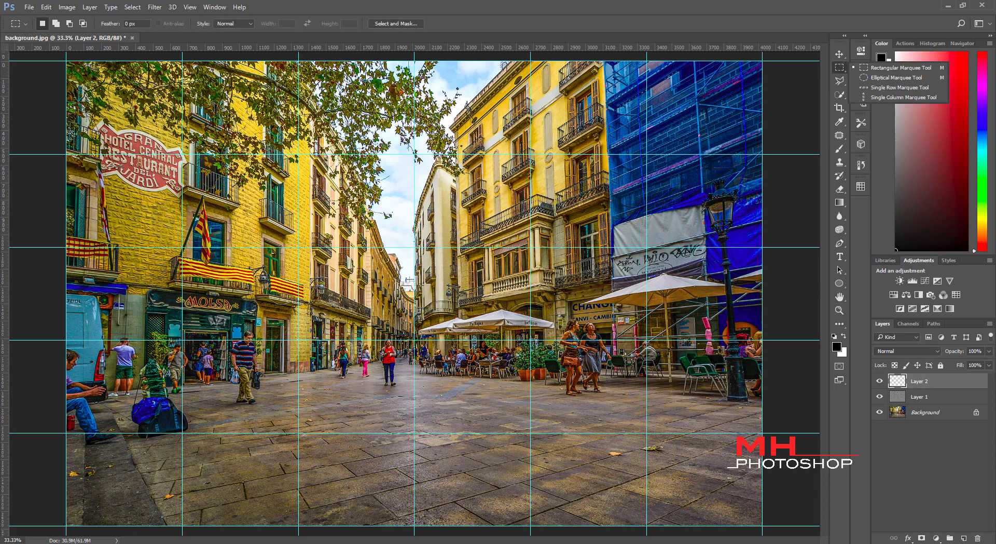
pyautogui.moveTo(66, 155); pyautogui.dragTo(183, 248)
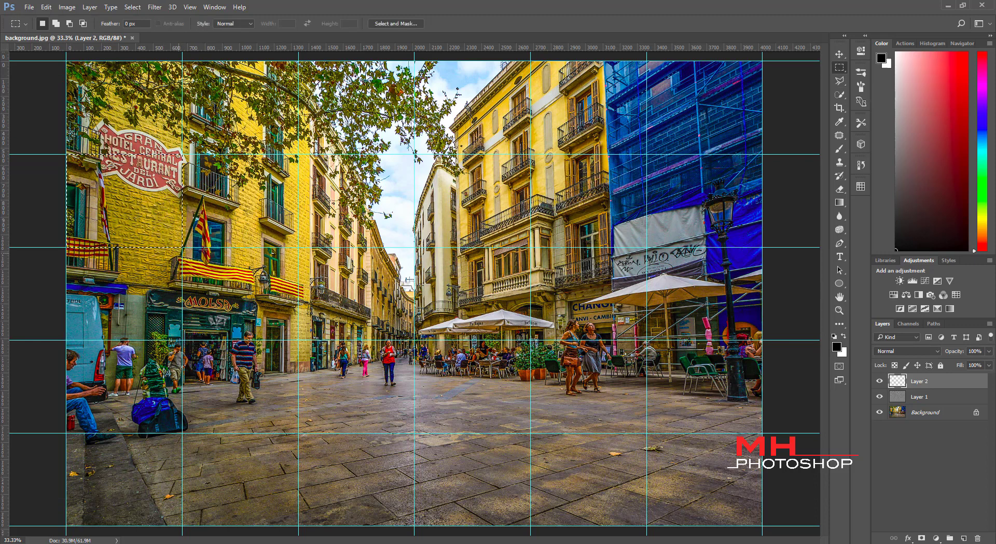
pyautogui.hotkey('ctrl', 'BackSpace')
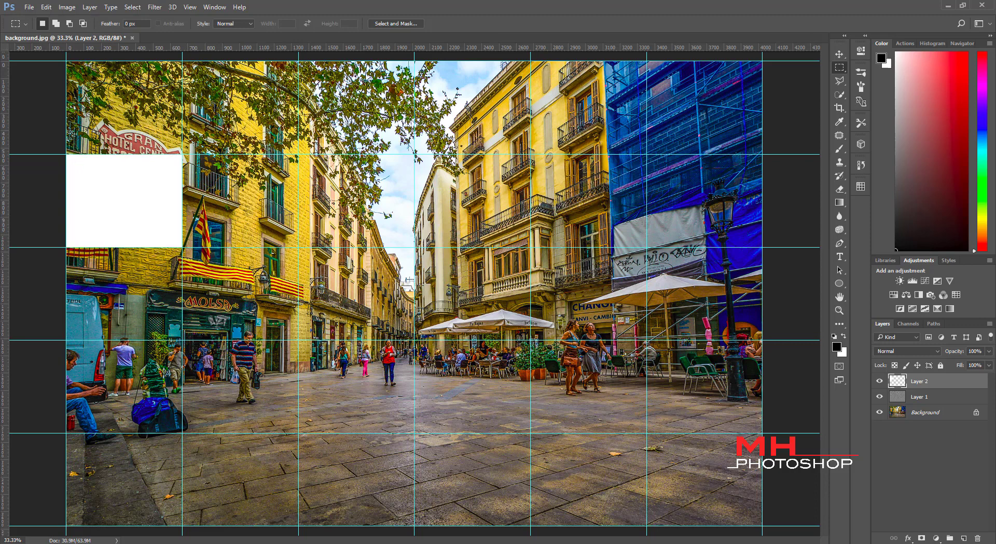
# Give the white box a 7 px black inside stroke and duplicate its layer
pyautogui.click(908, 539)
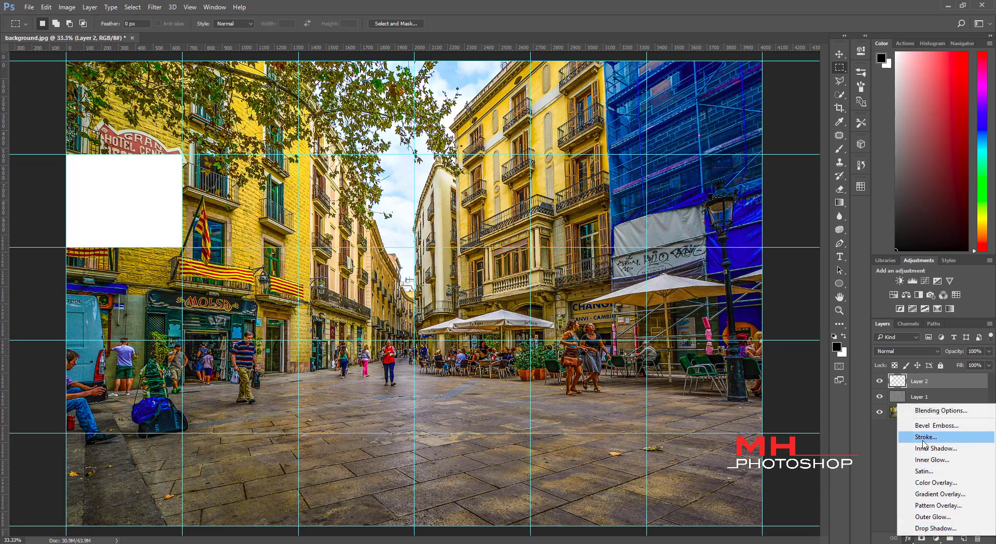
pyautogui.press('Escape')
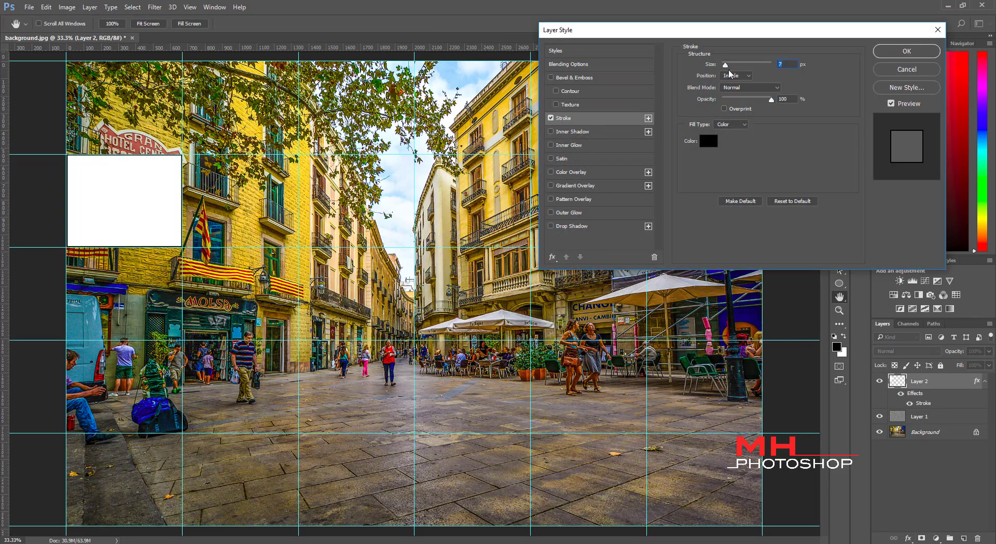
pyautogui.click(766, 107)
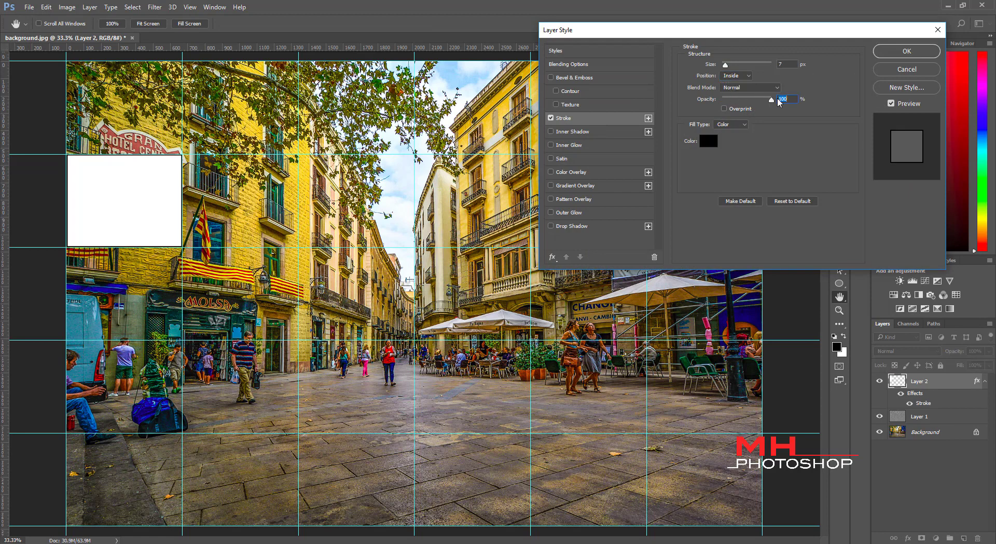
pyautogui.click(905, 52)
pyautogui.hotkey('ctrl', 'j')
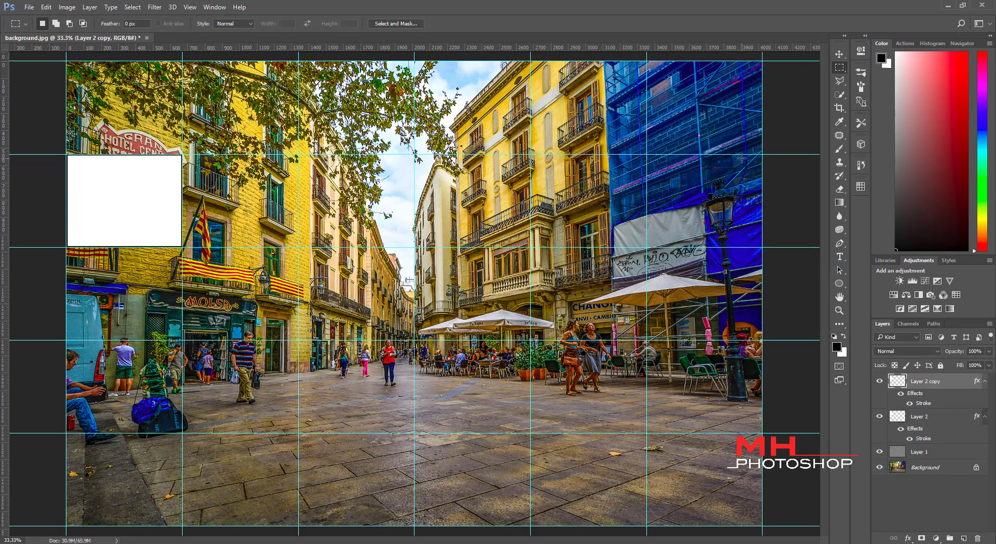
# Copy the outlined box into the remaining cells of the second grid row
pyautogui.press('v')
pyautogui.moveTo(175, 204)
pyautogui.mouseDown()
pyautogui.moveTo(280, 206)
pyautogui.moveTo(265, 194)
pyautogui.moveTo(484, 224)
pyautogui.mouseUp()
pyautogui.hotkey('ctrl', 'j')
pyautogui.hotkey('ctrl', 'j')
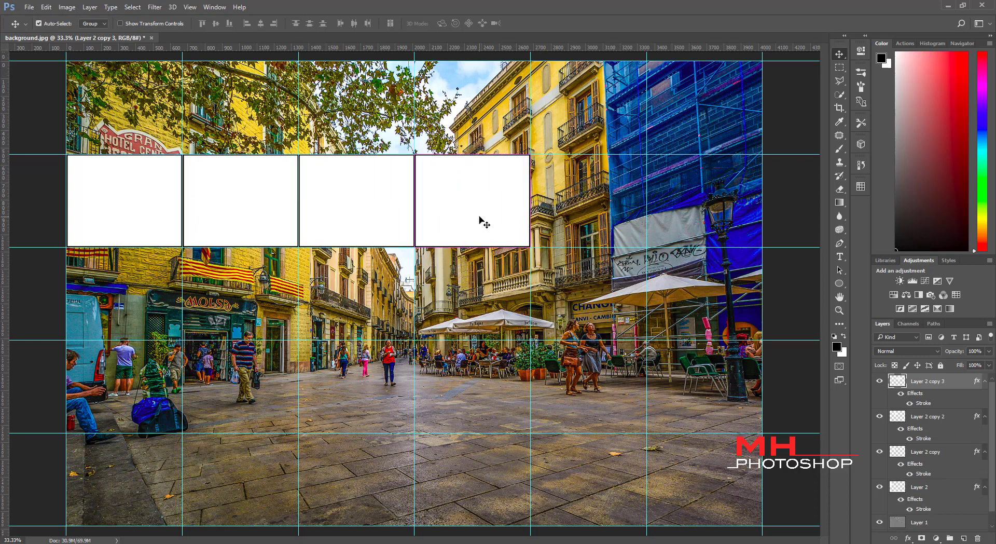
pyautogui.press('i')
pyautogui.hotkey('ctrl', 'k')
pyautogui.click(887, 239)
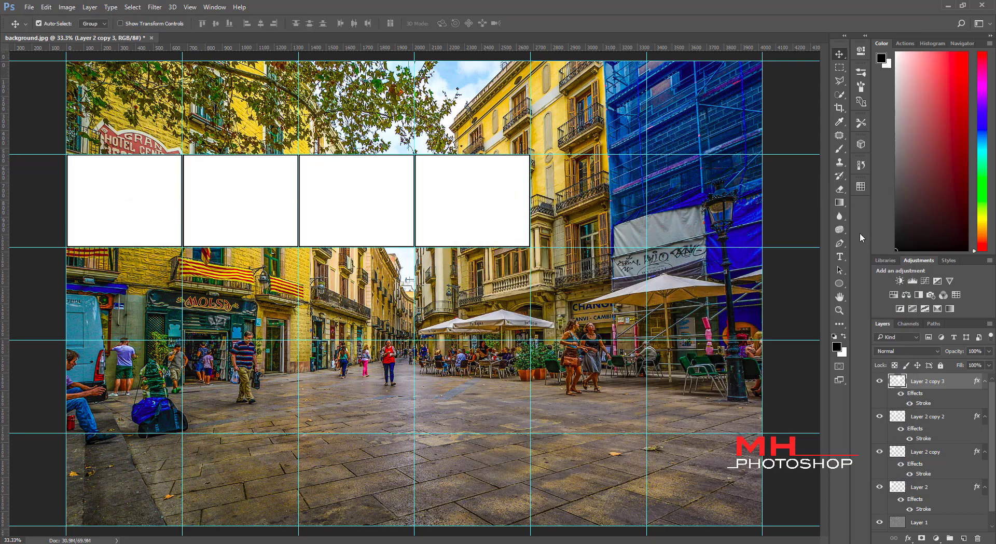
pyautogui.moveTo(495, 197); pyautogui.dragTo(664, 209)
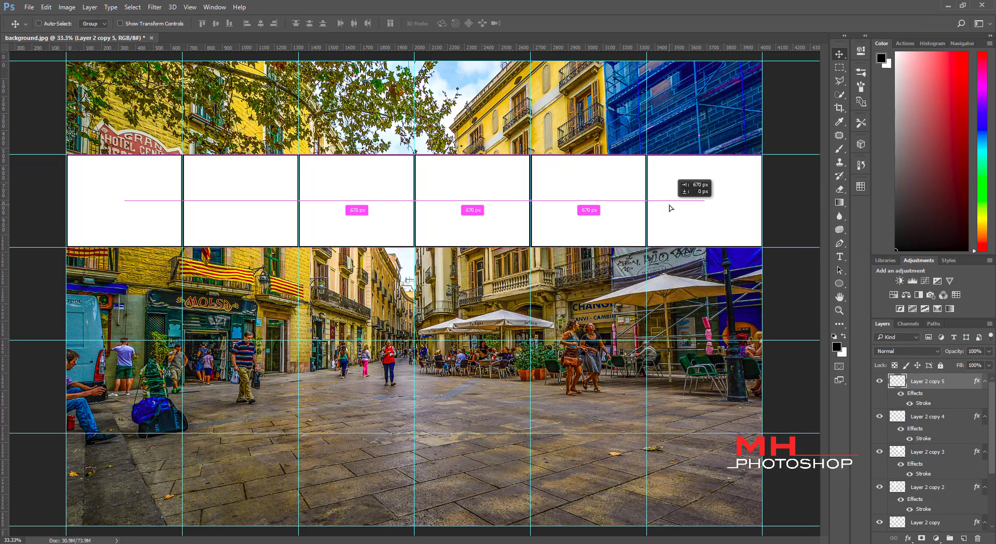
pyautogui.hotkey('ctrl', ';')
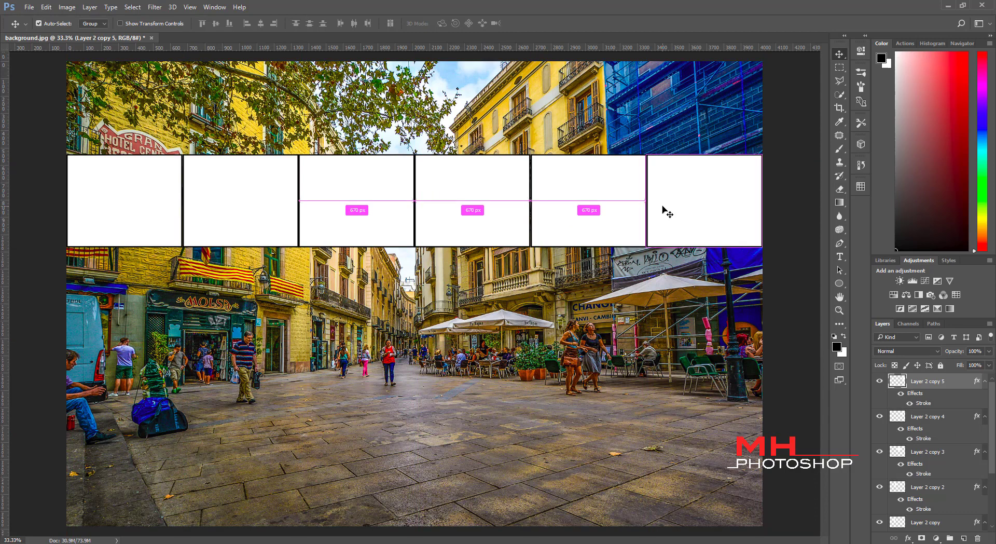
pyautogui.hotkey('ctrl', ';')
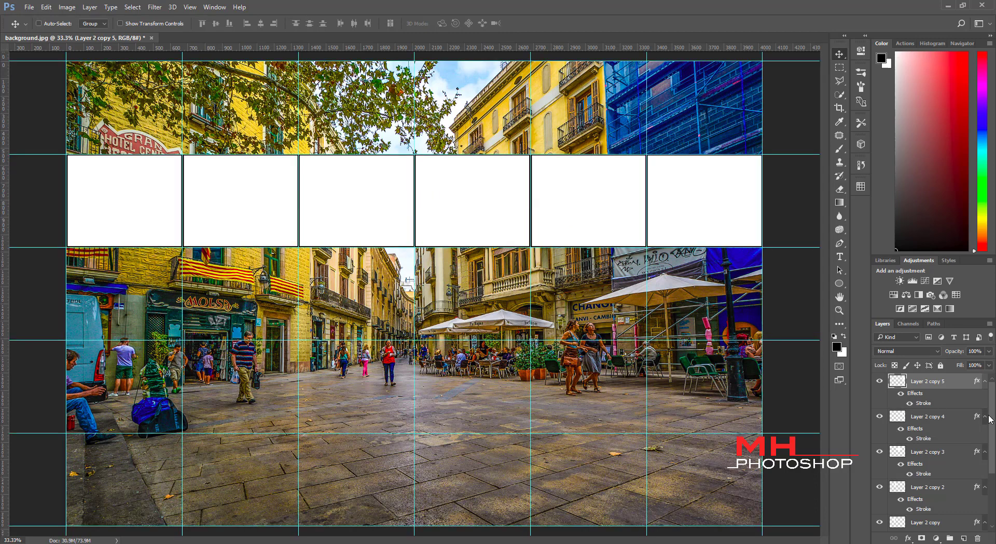
# Select all six box layers and group them as Group 1
pyautogui.moveTo(990, 419); pyautogui.dragTo(990, 466)
pyautogui.keyDown('shift'); pyautogui.click(922, 474); pyautogui.keyUp('shift')
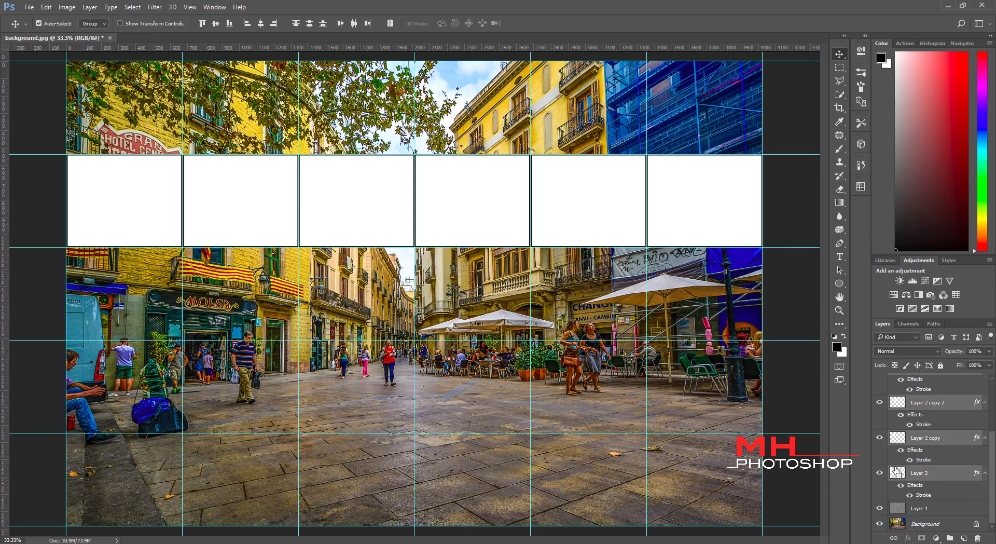
pyautogui.hotkey('ctrl', 'g')
# Copy the box row down into the third and fourth grid rows
pyautogui.moveTo(486, 228); pyautogui.dragTo(474, 312)
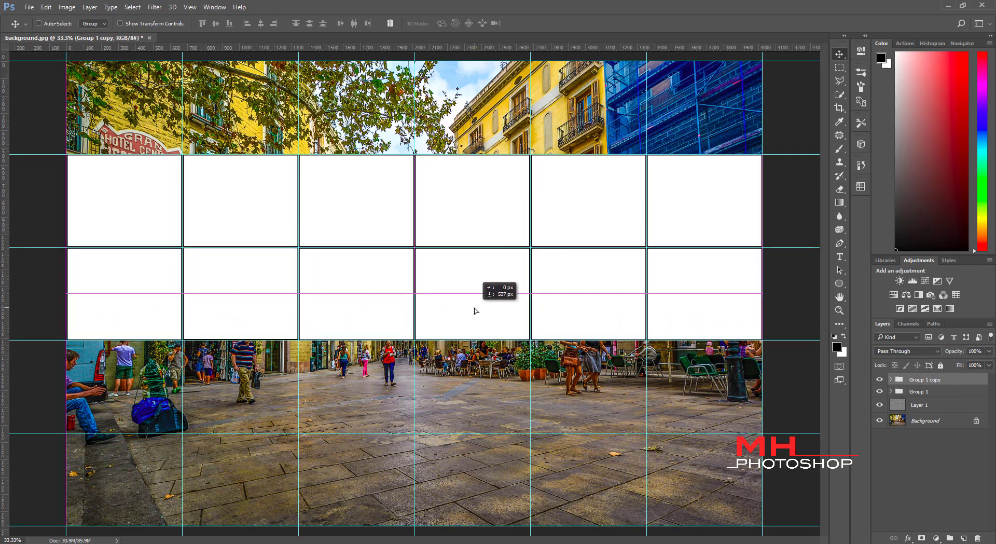
pyautogui.moveTo(474, 311); pyautogui.dragTo(473, 310)
pyautogui.hotkey('ctrl', ';')
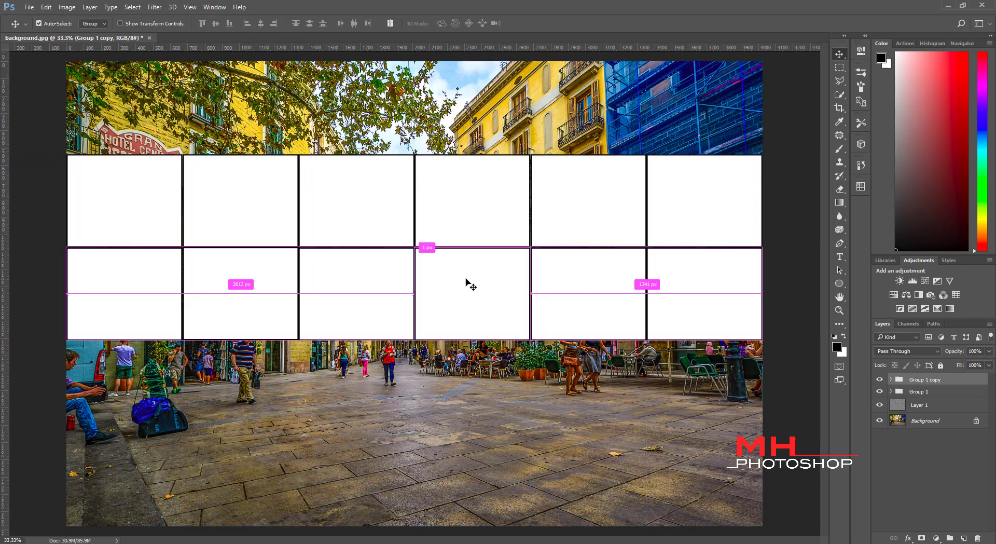
pyautogui.hotkey('ctrl', ';')
pyautogui.hotkey('ctrl', 'j')
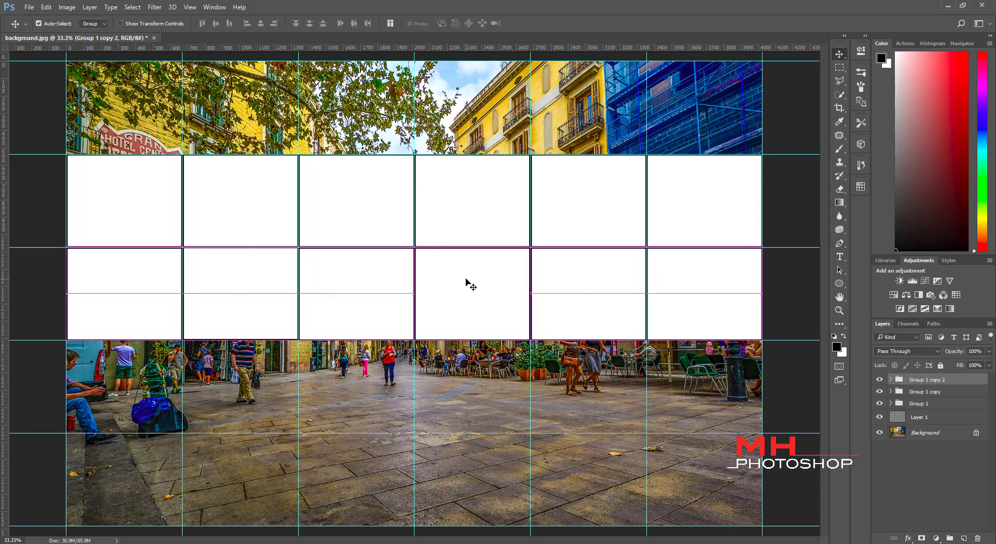
pyautogui.moveTo(471, 285); pyautogui.dragTo(367, 395)
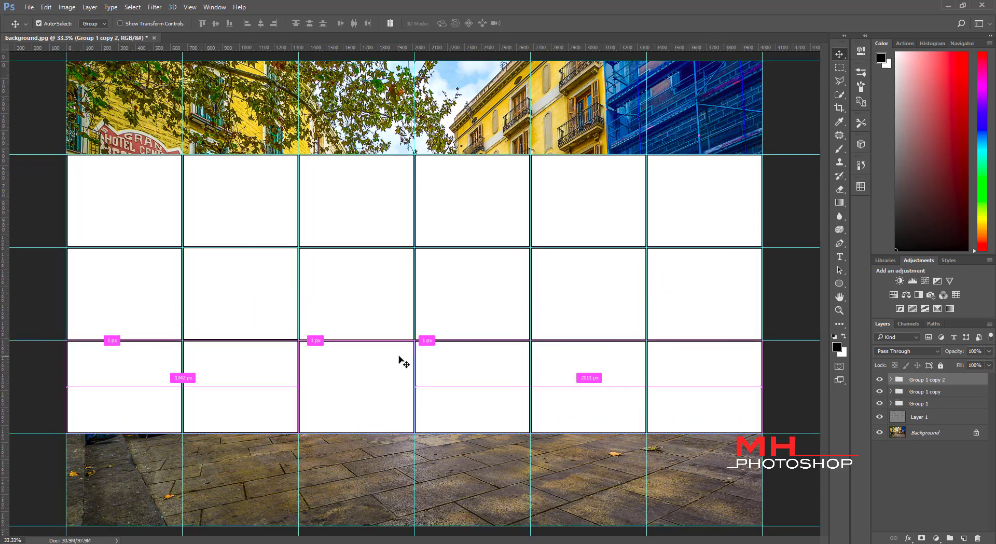
pyautogui.hotkey('ctrl', ';')
pyautogui.hotkey('ctrl', '-')
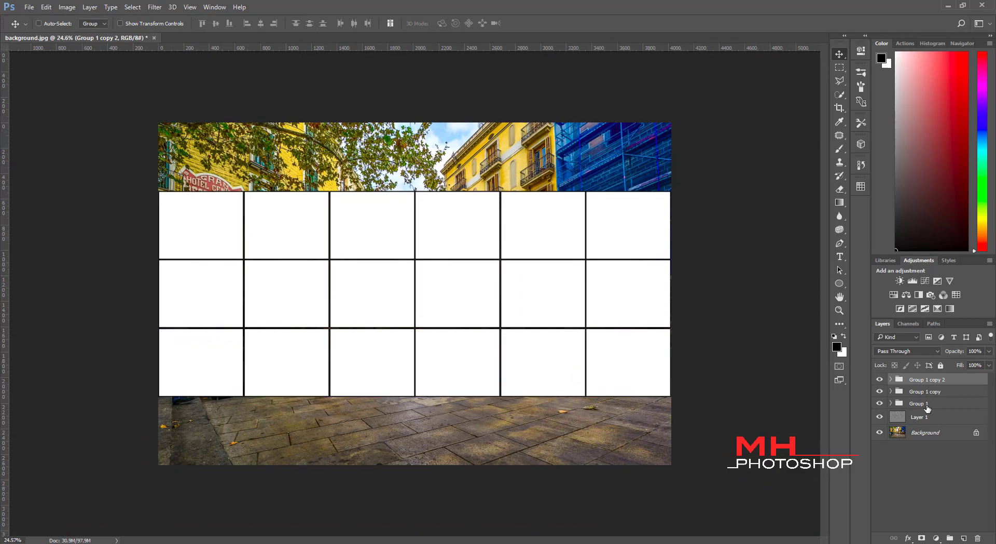
# Merge the three box rows into one layer, duplicate it and delete the original
pyautogui.keyDown('shift'); pyautogui.click(926, 405); pyautogui.keyUp('shift')
pyautogui.hotkey('ctrl', 'e')
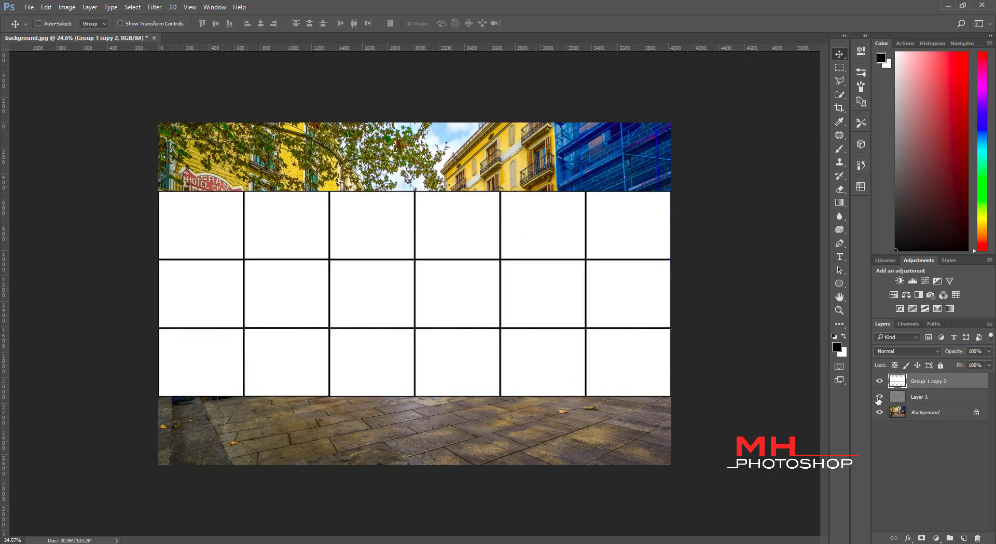
pyautogui.click(880, 383)
pyautogui.hotkey('ctrl', 'j')
pyautogui.click(880, 397)
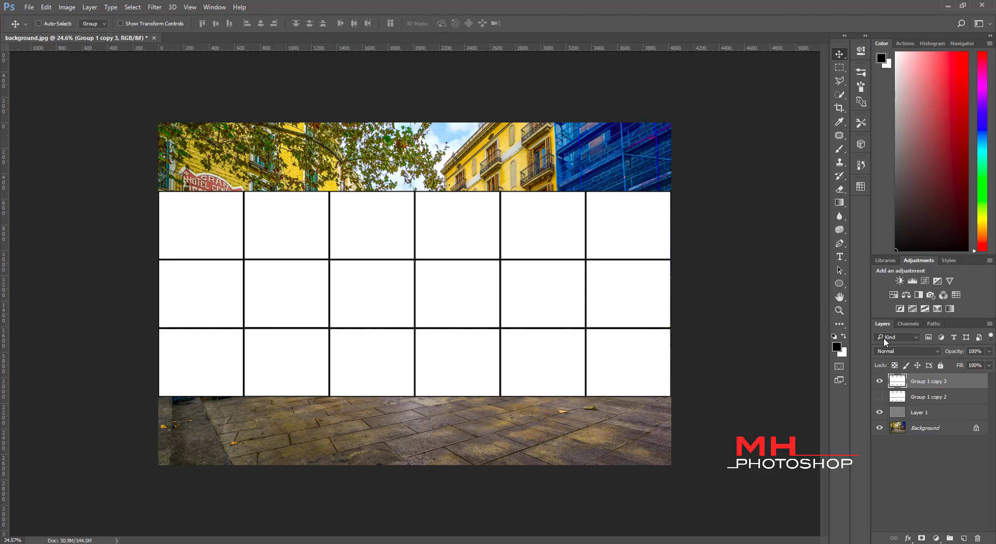
pyautogui.click(915, 398)
pyautogui.press('Delete')
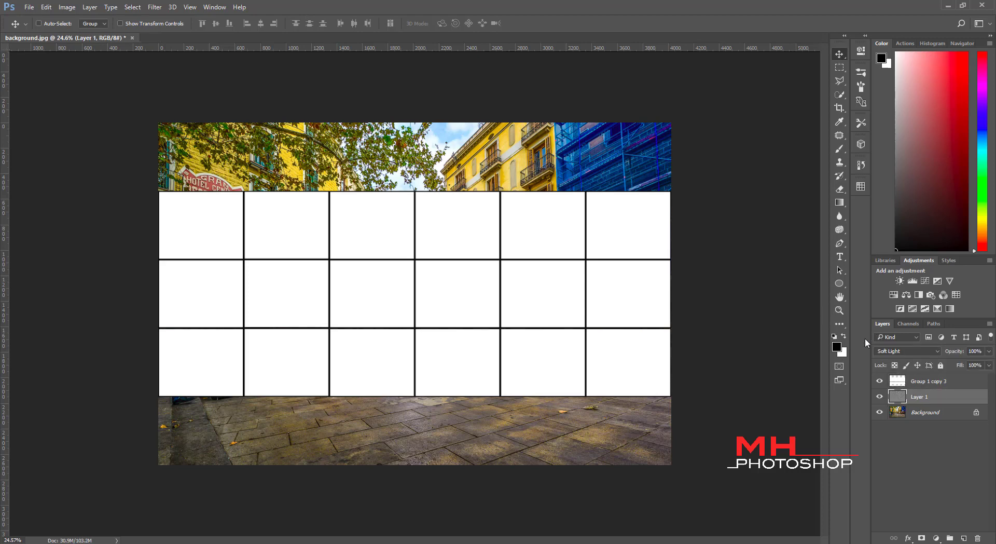
pyautogui.click(909, 383)
# Extrude the merged box grid into a 3D panel and orbit the camera to view it angled
pyautogui.click(172, 7)
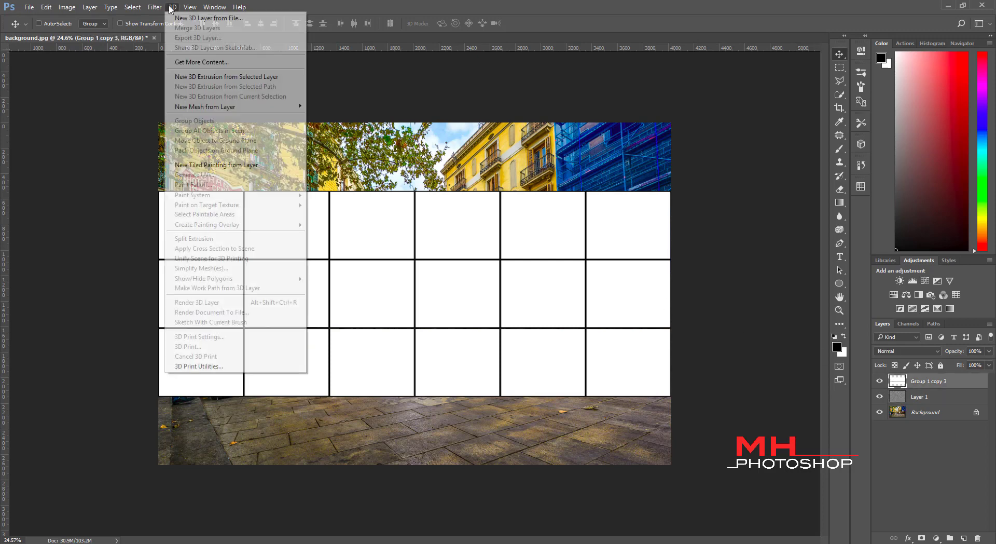
pyautogui.click(189, 74)
pyautogui.write('12')
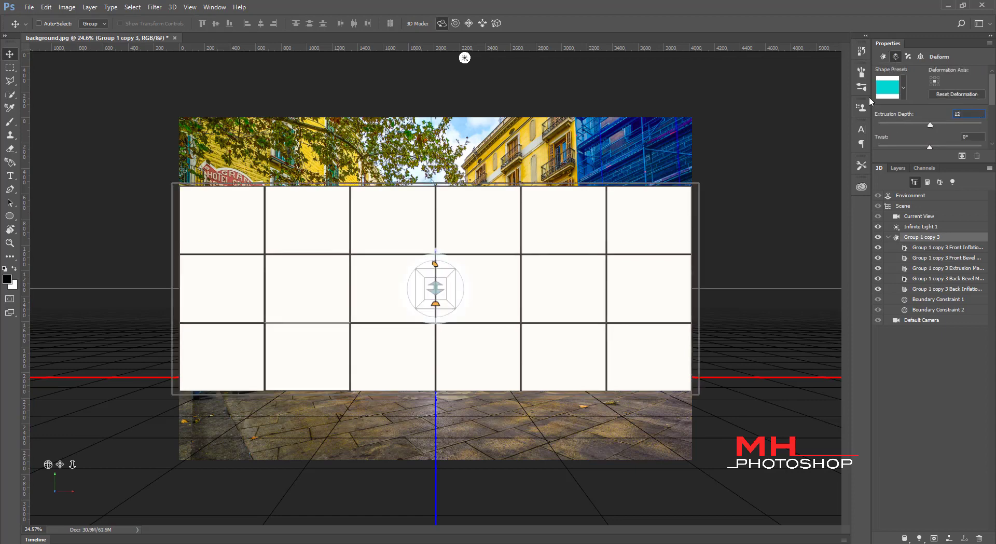
pyautogui.click(398, 147)
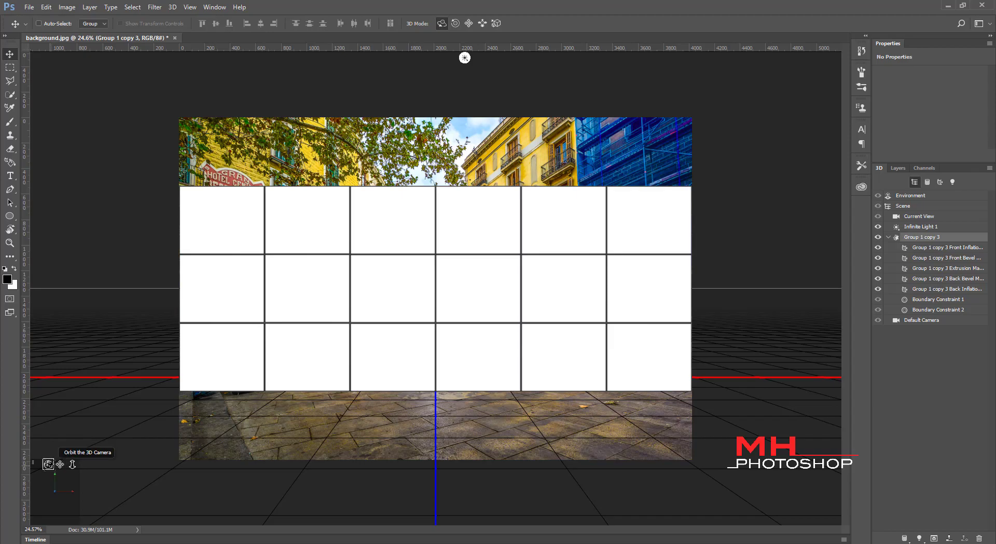
pyautogui.moveTo(48, 464)
pyautogui.mouseDown()
pyautogui.moveTo(65, 483)
pyautogui.moveTo(52, 424)
pyautogui.mouseUp()
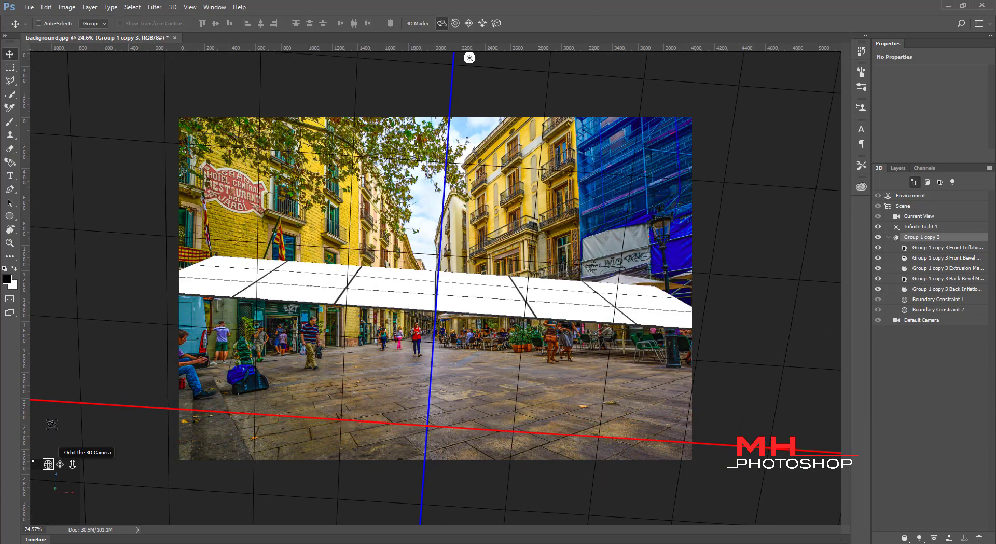
# Rotate the slab about 28° around Z, tilt it slightly and slide it onto the street
pyautogui.moveTo(51, 424); pyautogui.dragTo(49, 427)
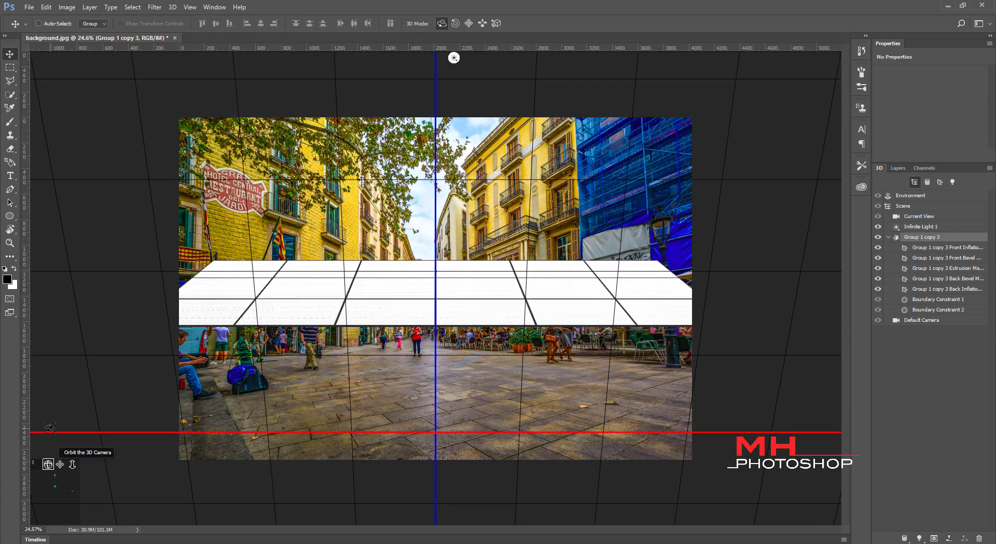
pyautogui.moveTo(60, 464); pyautogui.dragTo(60, 500)
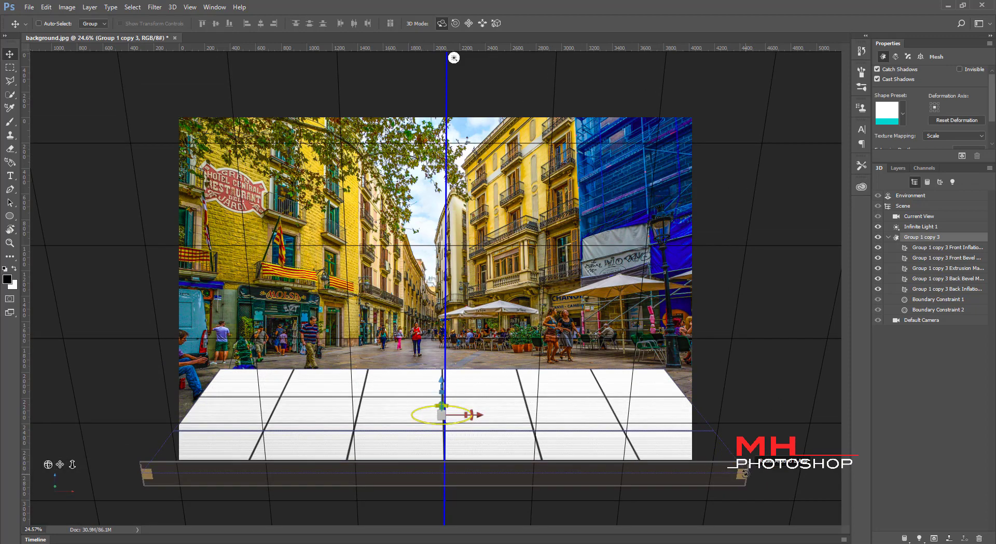
pyautogui.moveTo(748, 471)
pyautogui.mouseDown()
pyautogui.moveTo(824, 449)
pyautogui.moveTo(810, 465)
pyautogui.mouseUp()
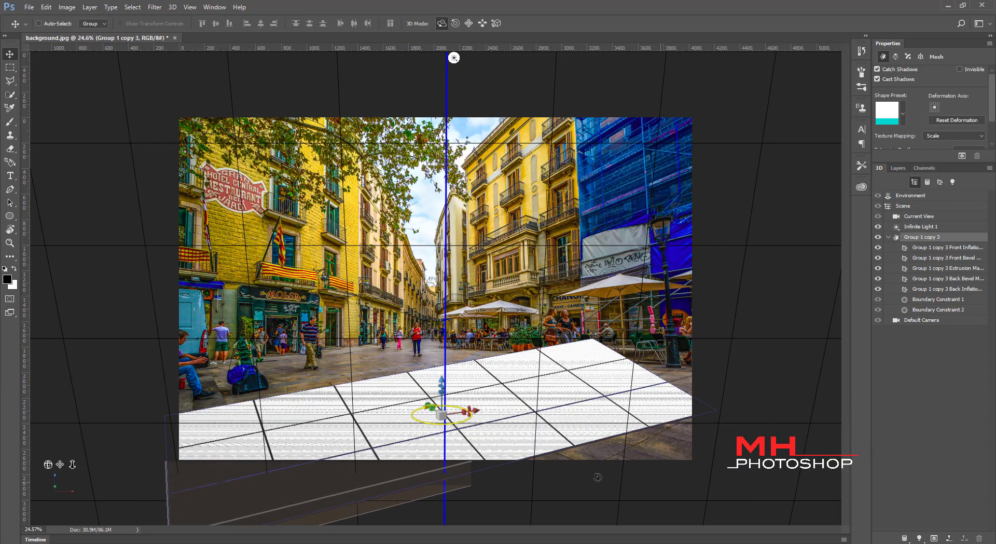
pyautogui.moveTo(442, 382); pyautogui.dragTo(443, 379)
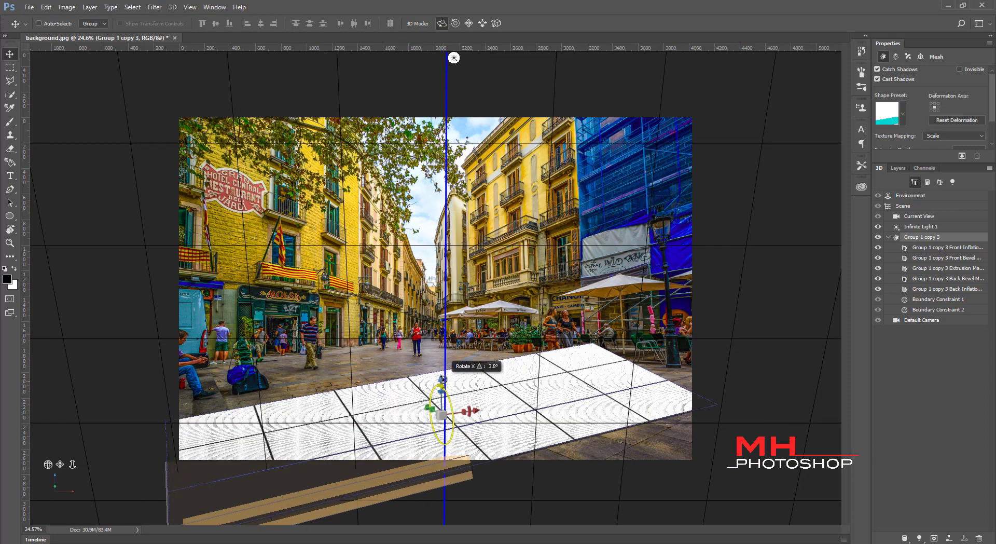
pyautogui.moveTo(470, 411); pyautogui.dragTo(489, 409)
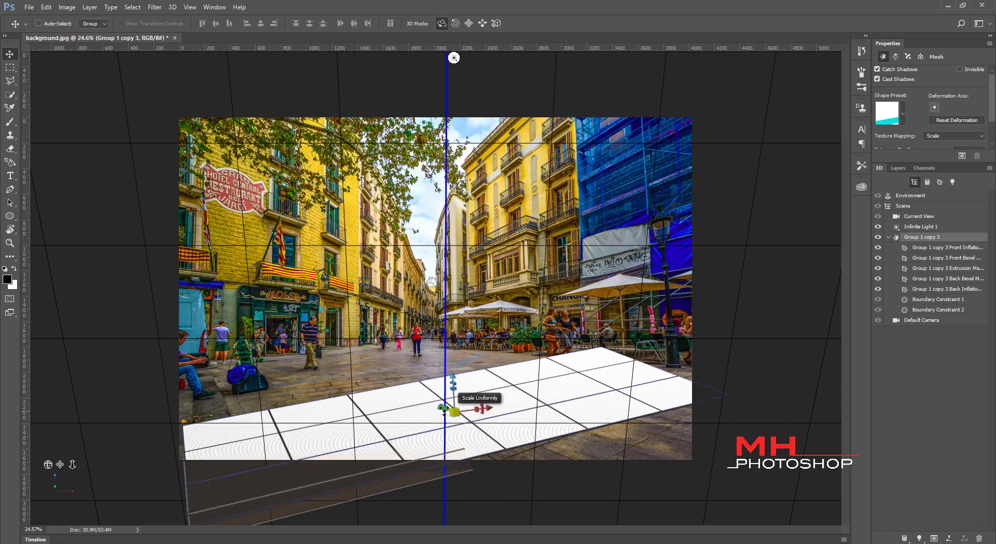
pyautogui.moveTo(48, 464); pyautogui.dragTo(48, 464)
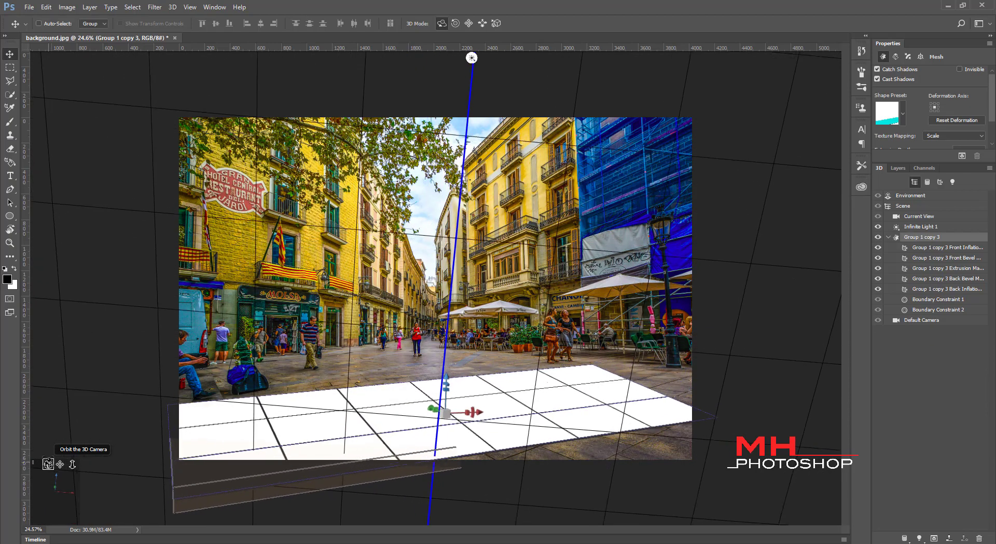
pyautogui.moveTo(61, 463); pyautogui.dragTo(63, 459)
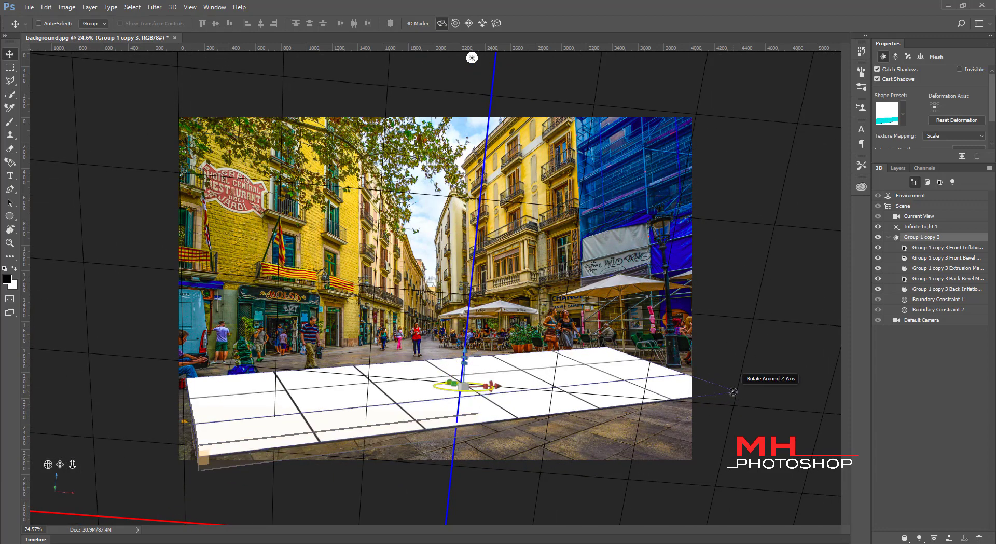
# Rotate the slab about 19° around Z and scale it up to cover the foreground
pyautogui.moveTo(733, 392); pyautogui.dragTo(686, 390)
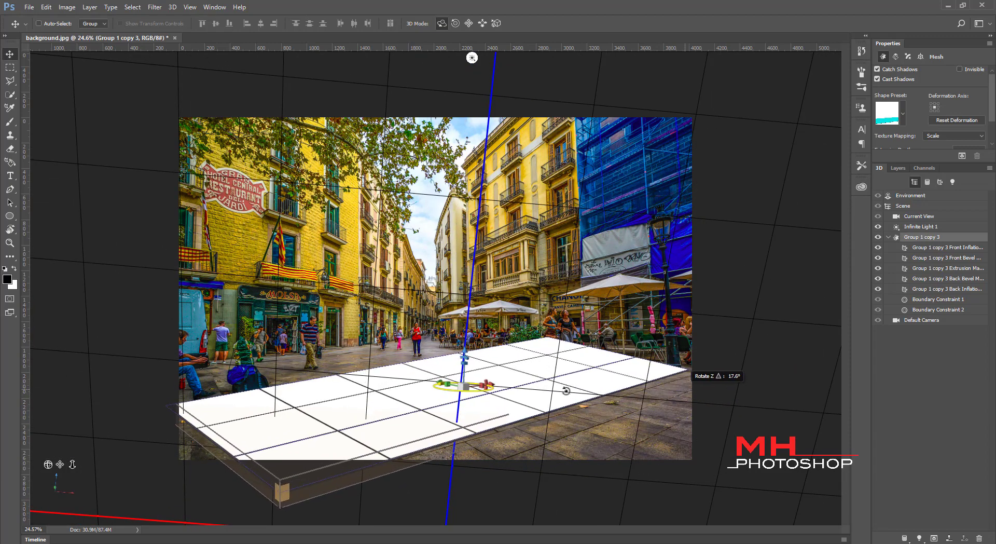
pyautogui.moveTo(60, 464); pyautogui.dragTo(75, 461)
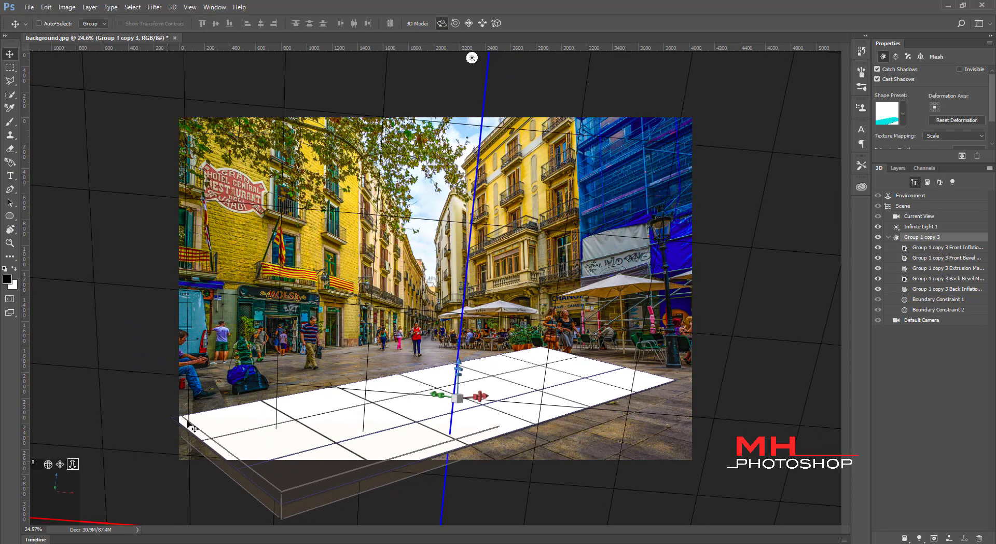
pyautogui.moveTo(457, 398); pyautogui.dragTo(552, 312)
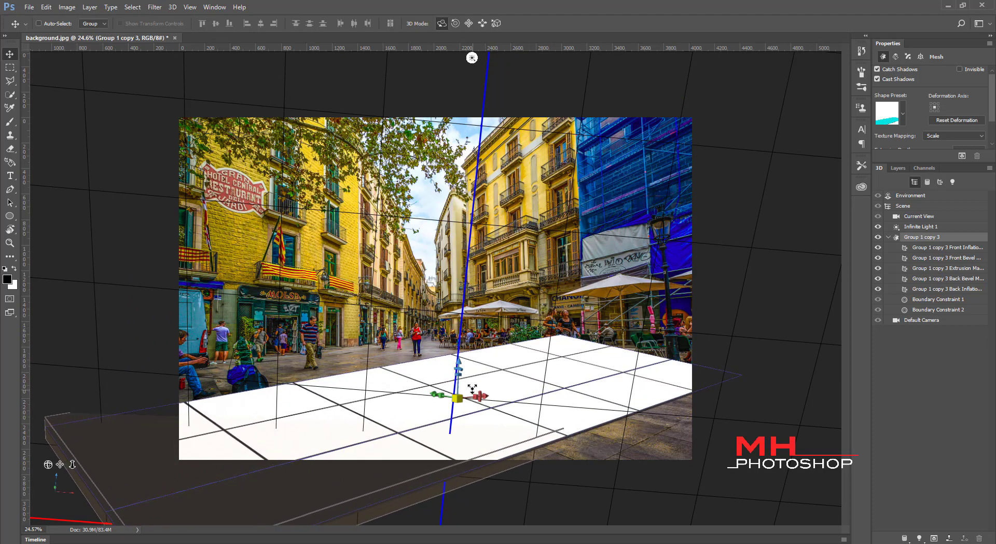
pyautogui.moveTo(472, 388)
pyautogui.mouseDown()
pyautogui.moveTo(481, 380)
pyautogui.moveTo(471, 390)
pyautogui.mouseUp()
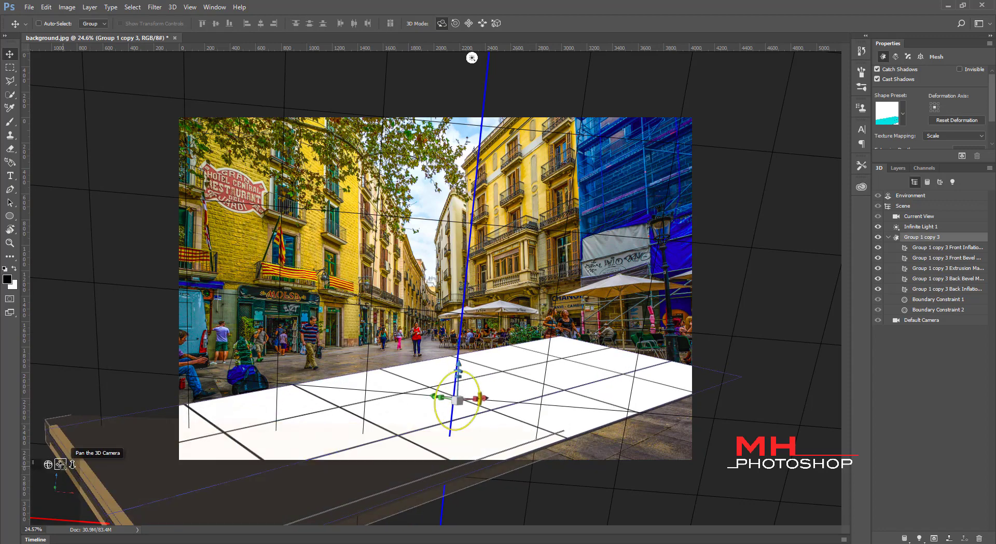
pyautogui.moveTo(60, 464); pyautogui.dragTo(107, 458)
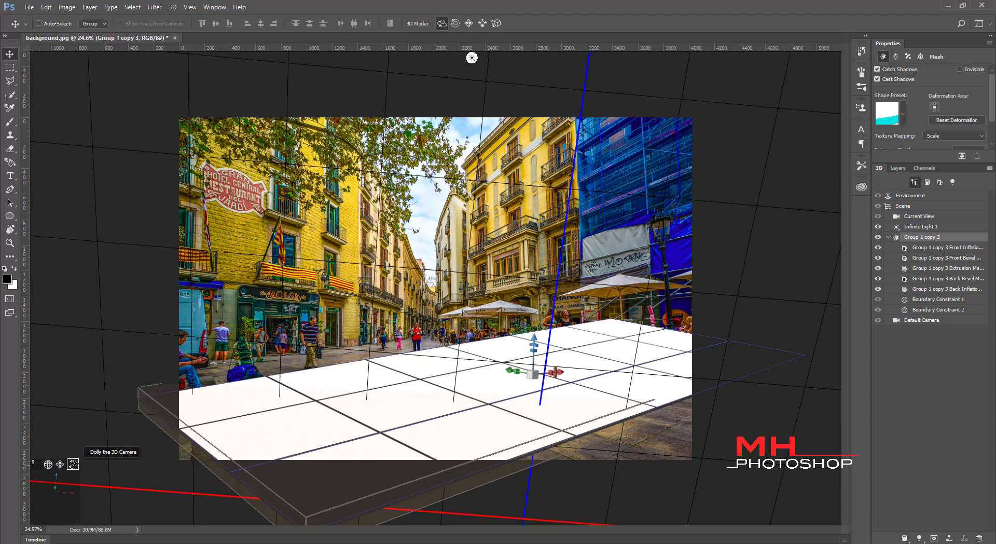
pyautogui.moveTo(73, 464)
pyautogui.mouseDown()
pyautogui.moveTo(71, 451)
pyautogui.moveTo(60, 468)
pyautogui.mouseUp()
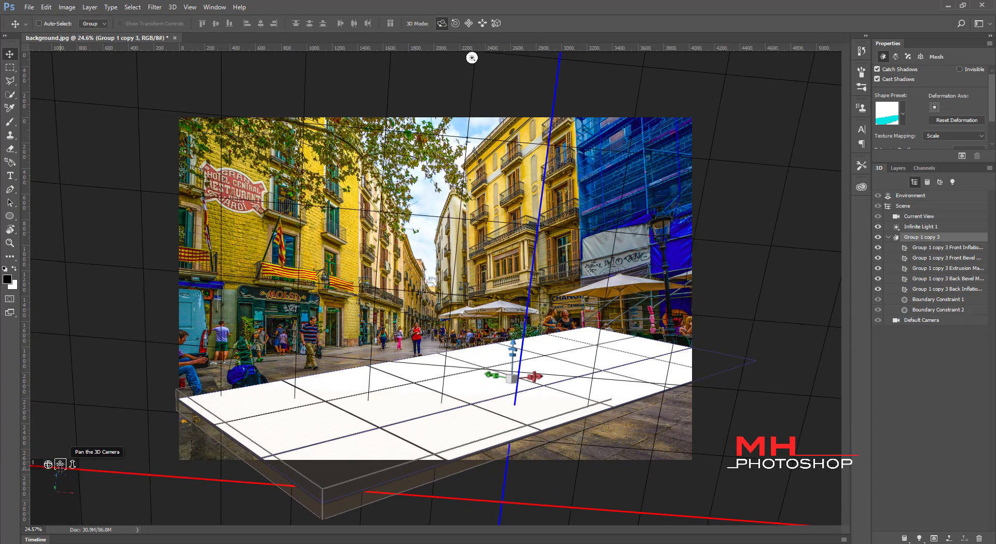
pyautogui.moveTo(48, 464); pyautogui.dragTo(60, 464)
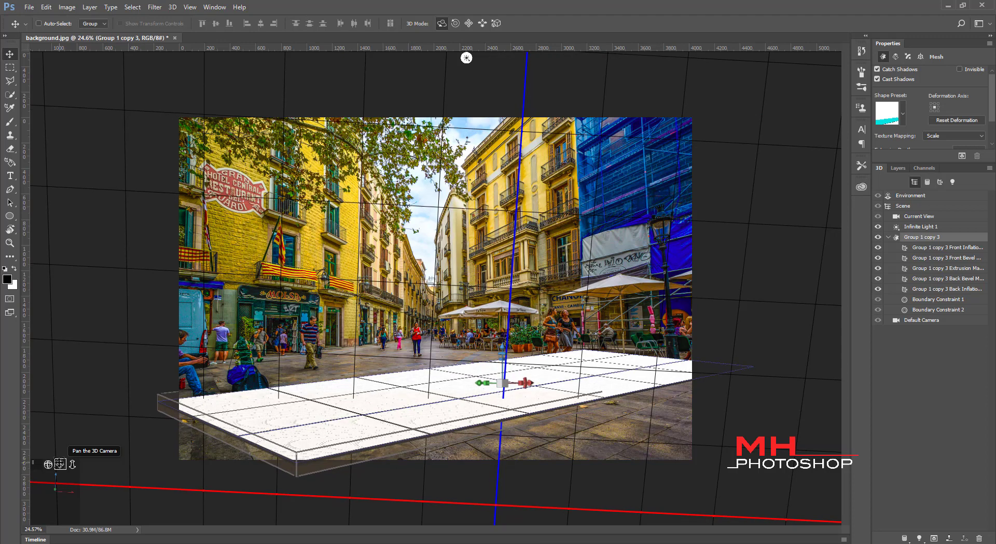
pyautogui.moveTo(496, 373); pyautogui.dragTo(471, 289)
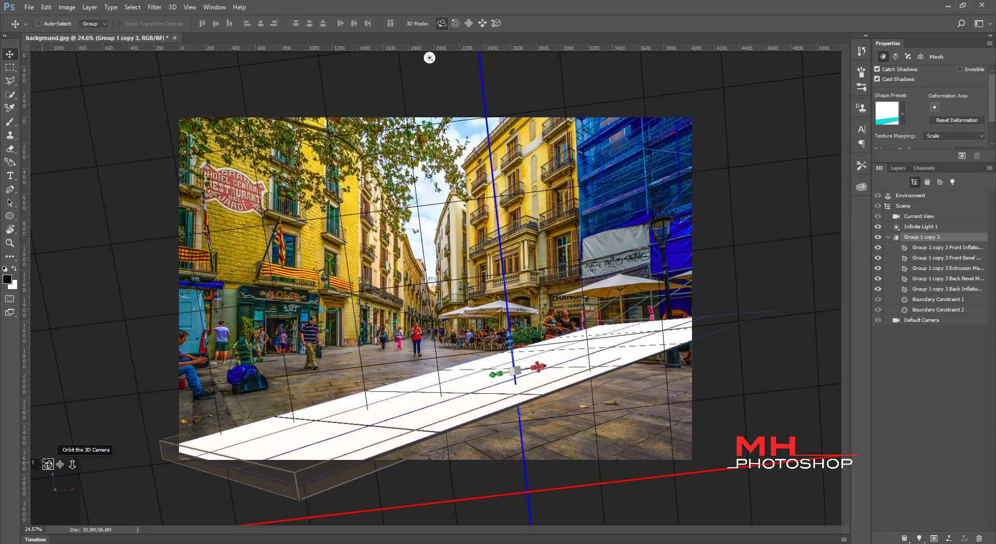
pyautogui.moveTo(48, 464); pyautogui.dragTo(50, 462)
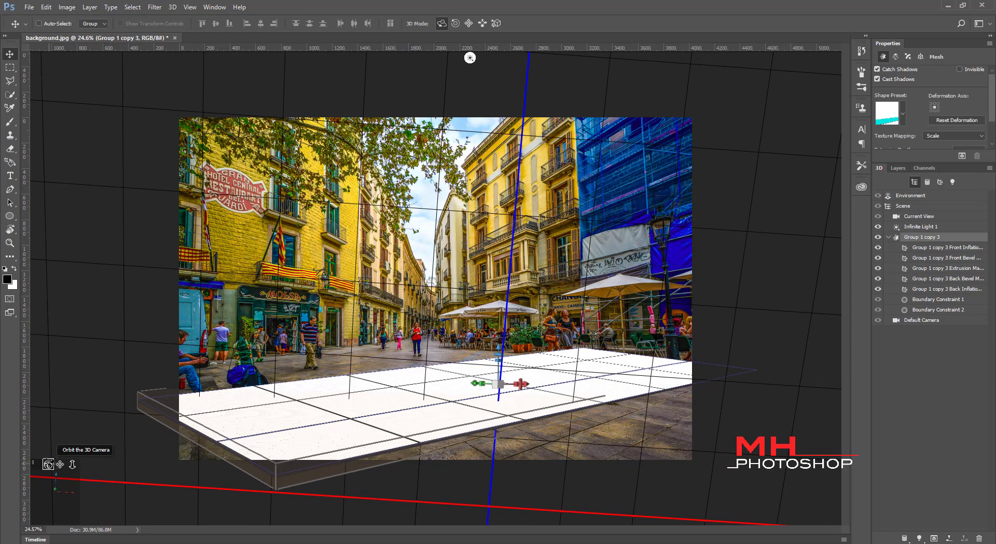
# Set the slab's Z rotation to about 11° and re-angle the camera view
pyautogui.moveTo(760, 372)
pyautogui.mouseDown()
pyautogui.moveTo(703, 360)
pyautogui.moveTo(723, 362)
pyautogui.mouseUp()
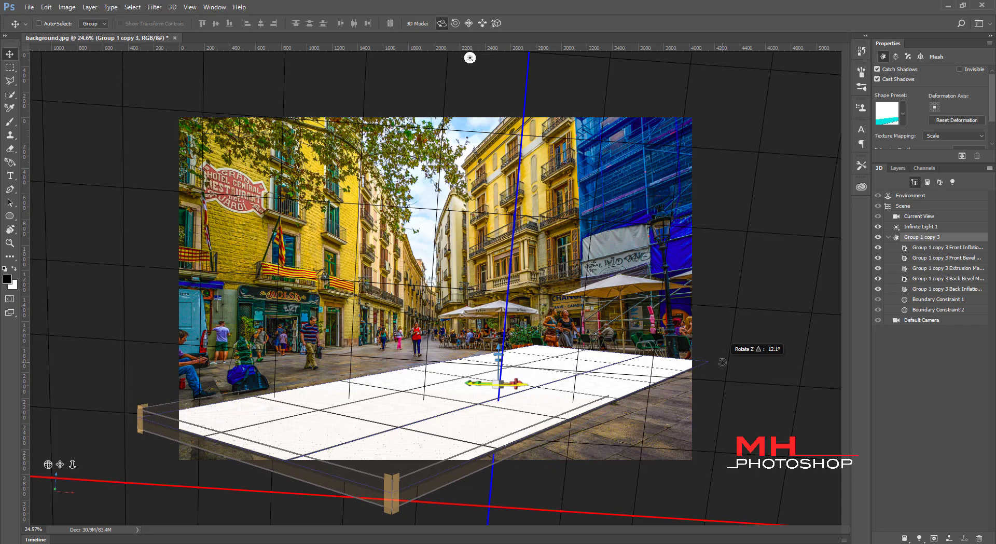
pyautogui.moveTo(722, 362); pyautogui.dragTo(725, 362)
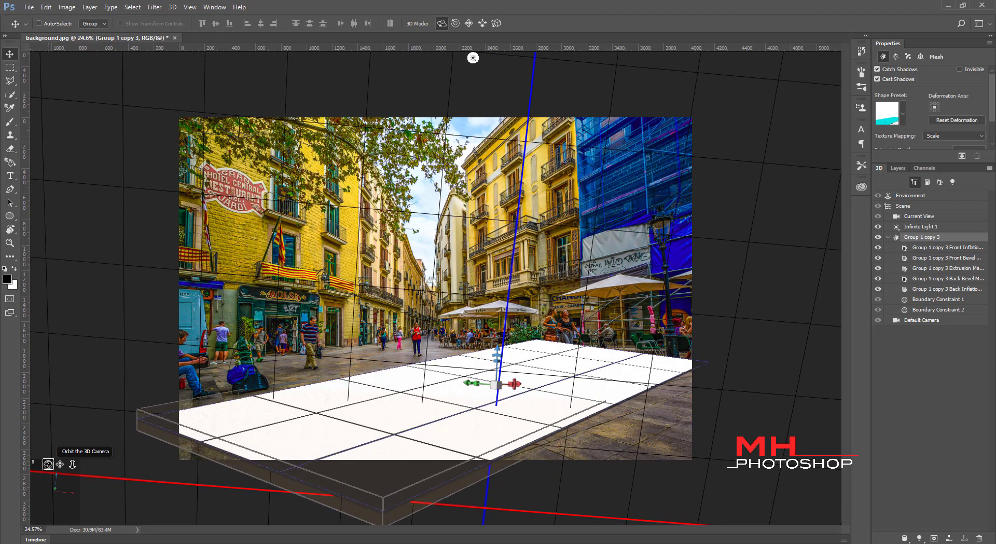
pyautogui.moveTo(48, 464); pyautogui.dragTo(60, 464)
pyautogui.moveTo(47, 464); pyautogui.dragTo(52, 457)
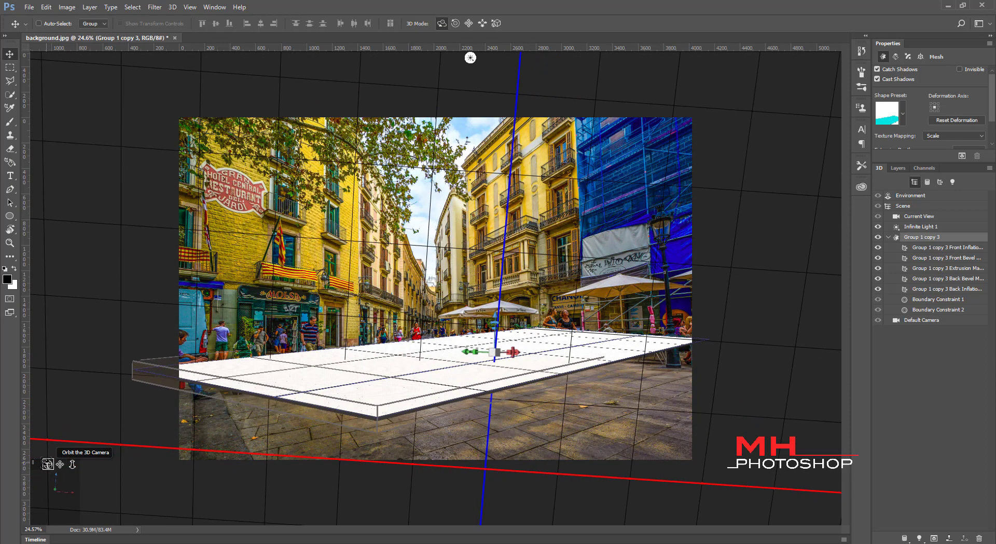
pyautogui.moveTo(60, 464)
pyautogui.mouseDown()
pyautogui.moveTo(61, 476)
pyautogui.moveTo(58, 466)
pyautogui.mouseUp()
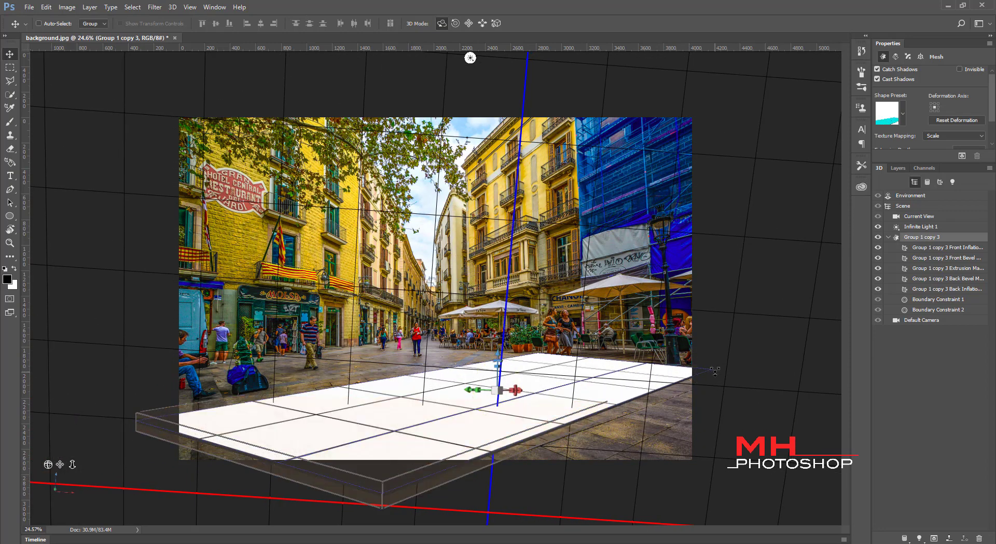
# Tilt the slab around X and rescale it to about 1.45 across the pavement
pyautogui.moveTo(710, 367); pyautogui.dragTo(724, 375)
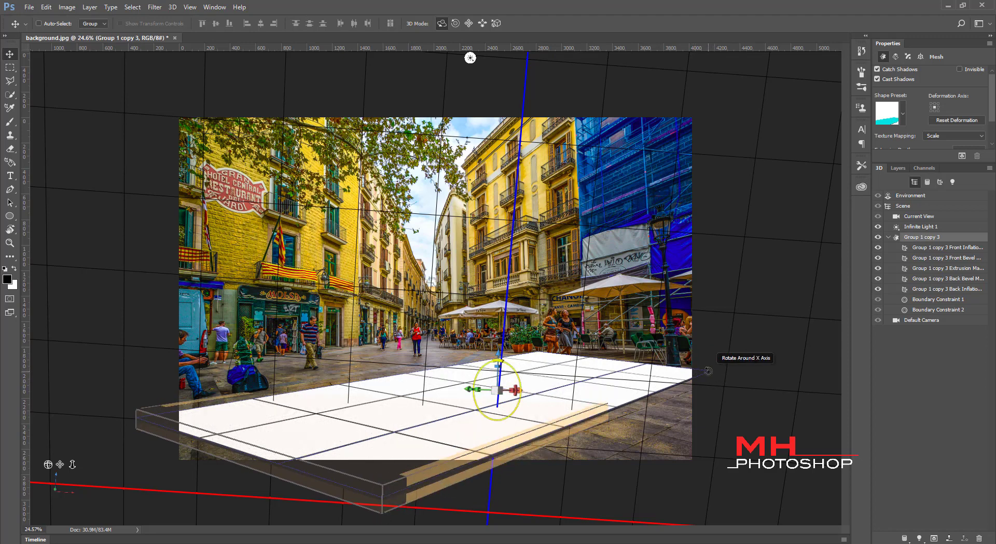
pyautogui.moveTo(709, 370); pyautogui.dragTo(421, 382)
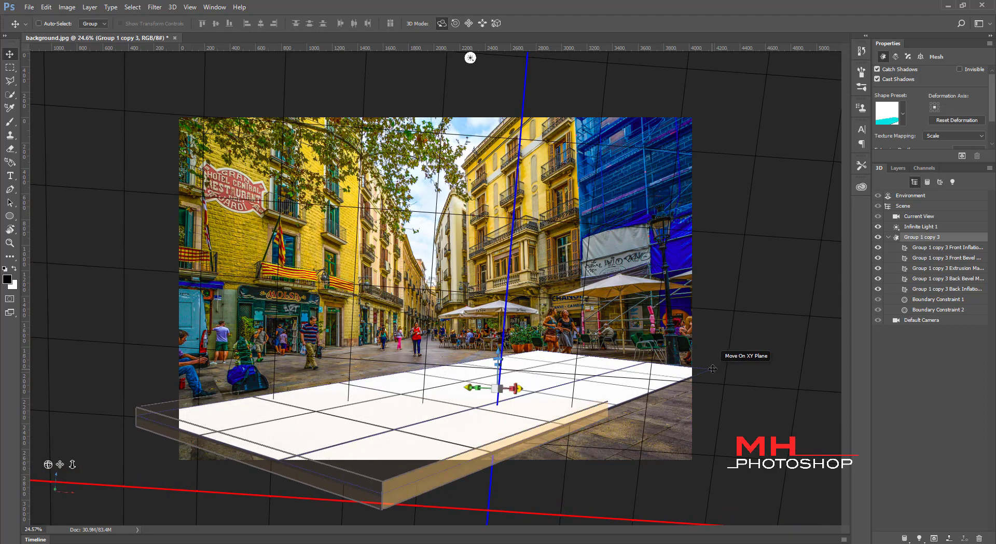
pyautogui.moveTo(710, 369); pyautogui.dragTo(712, 372)
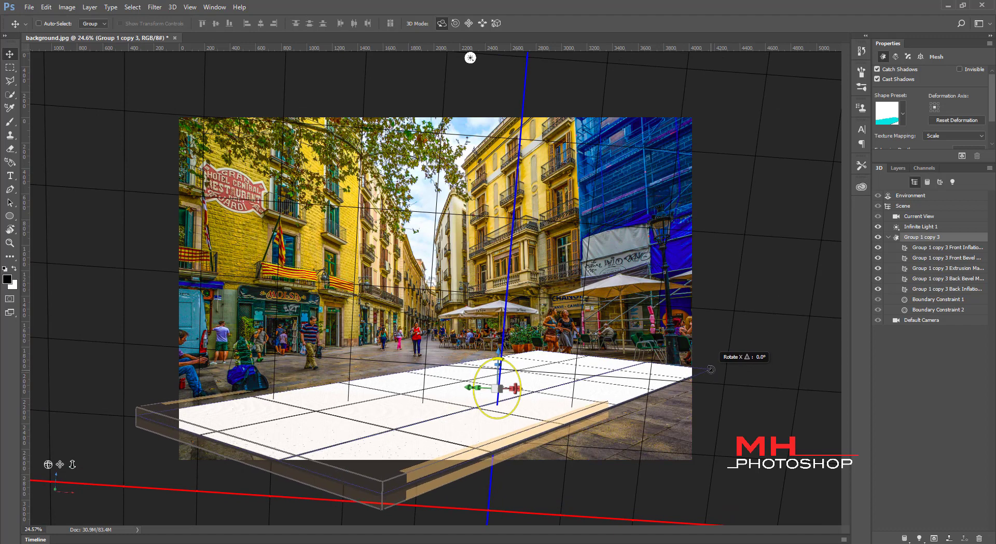
pyautogui.moveTo(497, 388)
pyautogui.mouseDown()
pyautogui.moveTo(498, 379)
pyautogui.moveTo(524, 379)
pyautogui.mouseUp()
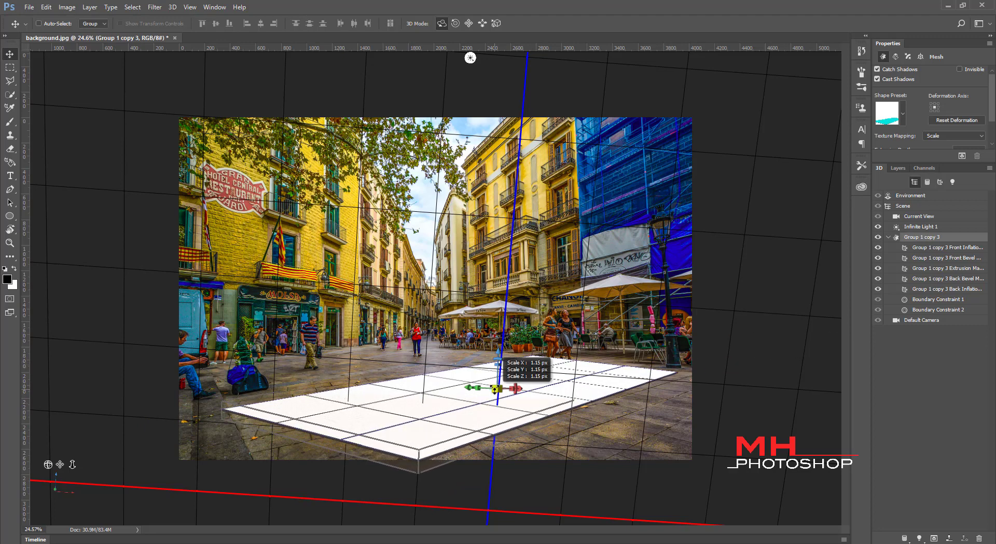
pyautogui.moveTo(524, 379)
pyautogui.mouseDown()
pyautogui.moveTo(497, 389)
pyautogui.moveTo(871, 325)
pyautogui.moveTo(503, 384)
pyautogui.moveTo(775, 291)
pyautogui.mouseUp()
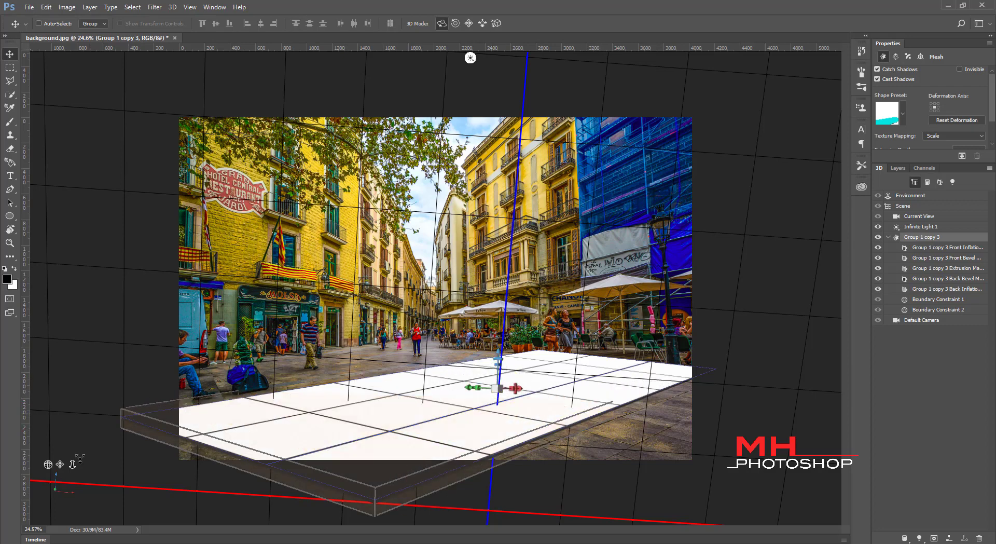
# Pan, orbit and dolly the camera so the tiled floor sits on the pavement, then show the layers
pyautogui.moveTo(58, 464); pyautogui.dragTo(60, 464)
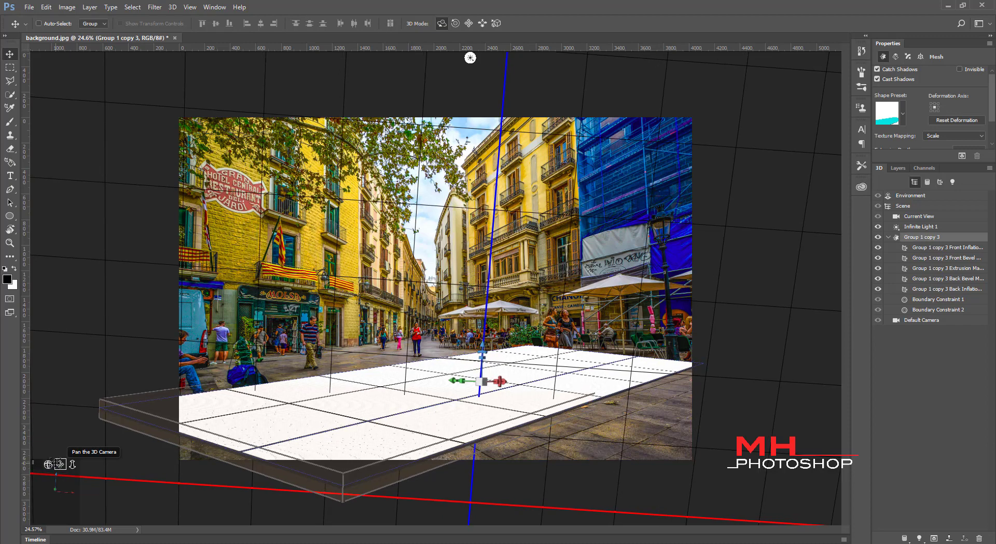
pyautogui.moveTo(59, 464); pyautogui.dragTo(47, 464)
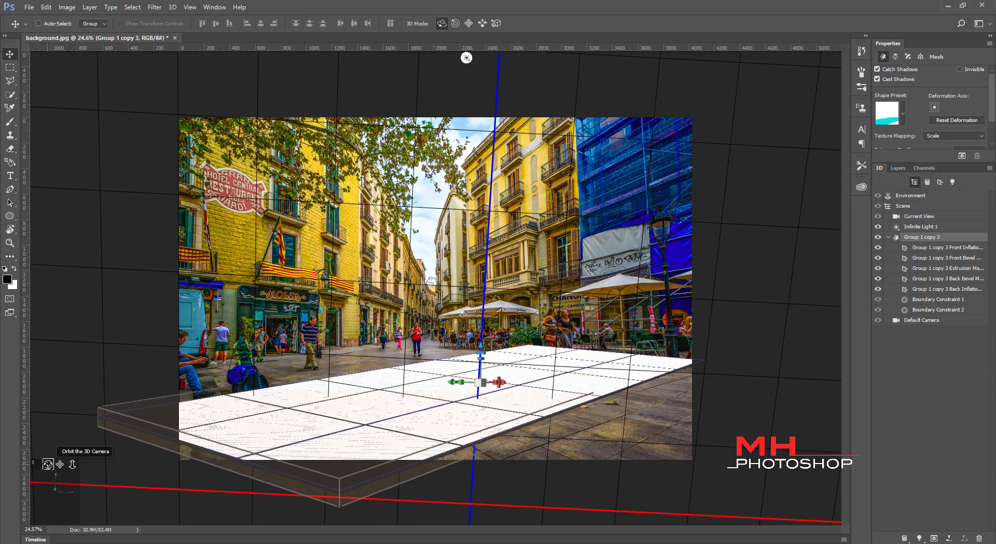
pyautogui.moveTo(48, 464); pyautogui.dragTo(78, 460)
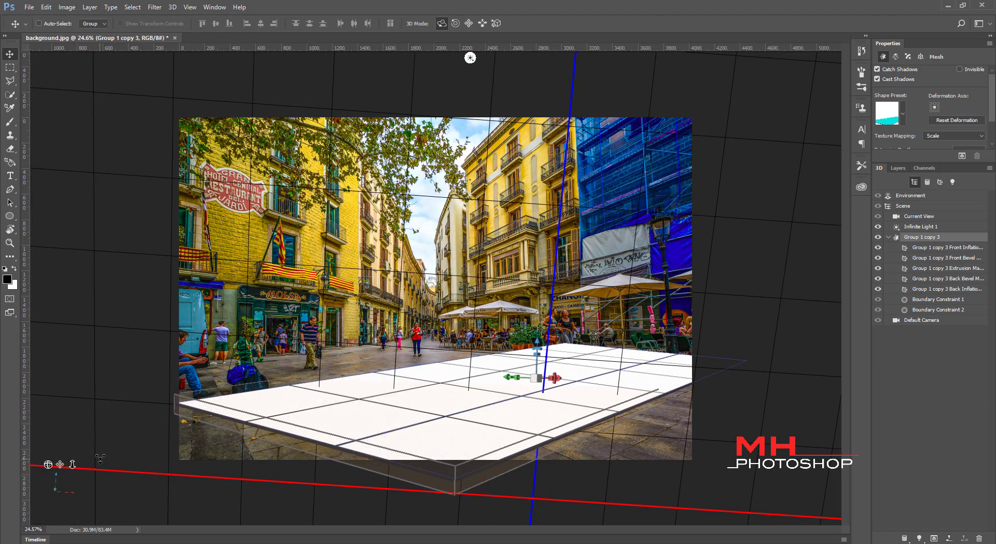
pyautogui.moveTo(72, 464); pyautogui.dragTo(83, 466)
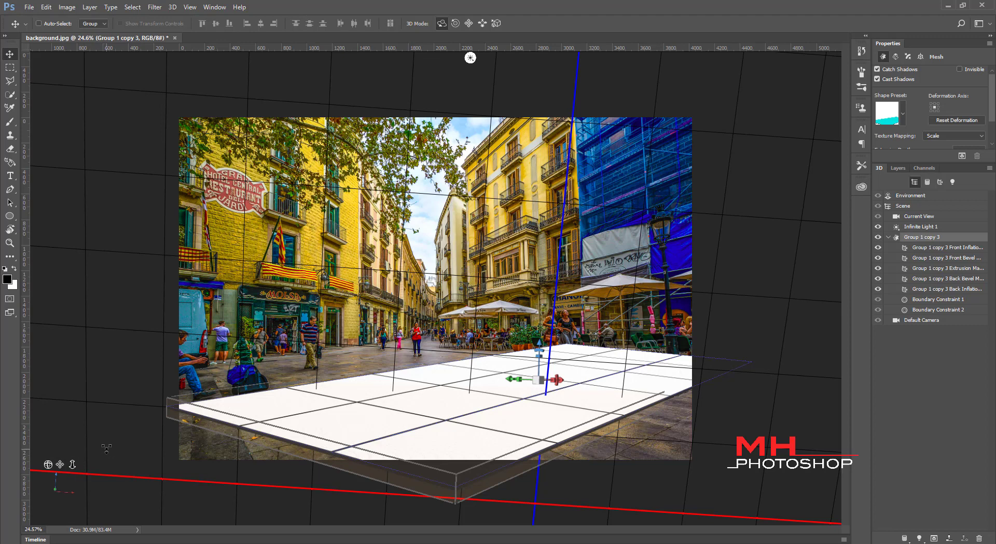
pyautogui.moveTo(60, 464); pyautogui.dragTo(60, 464)
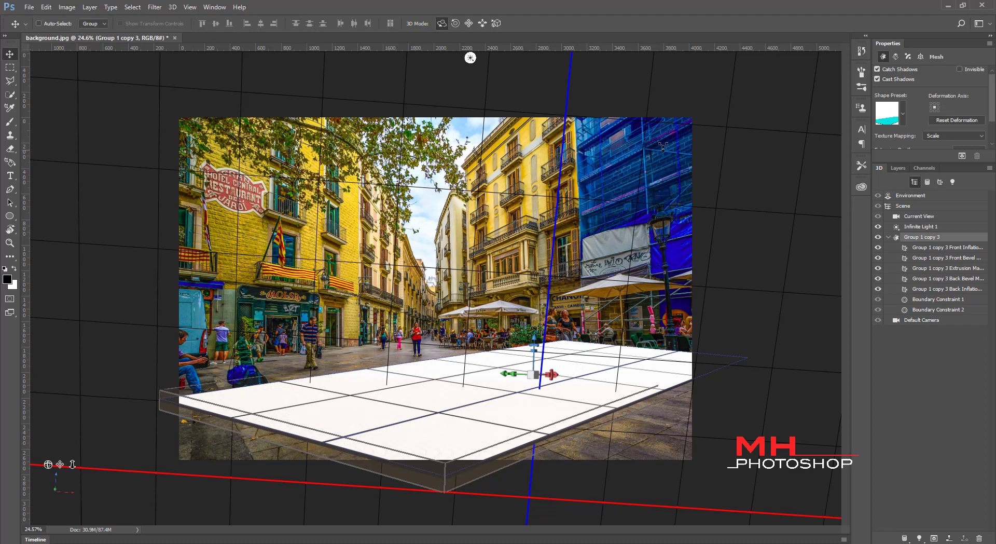
pyautogui.click(903, 168)
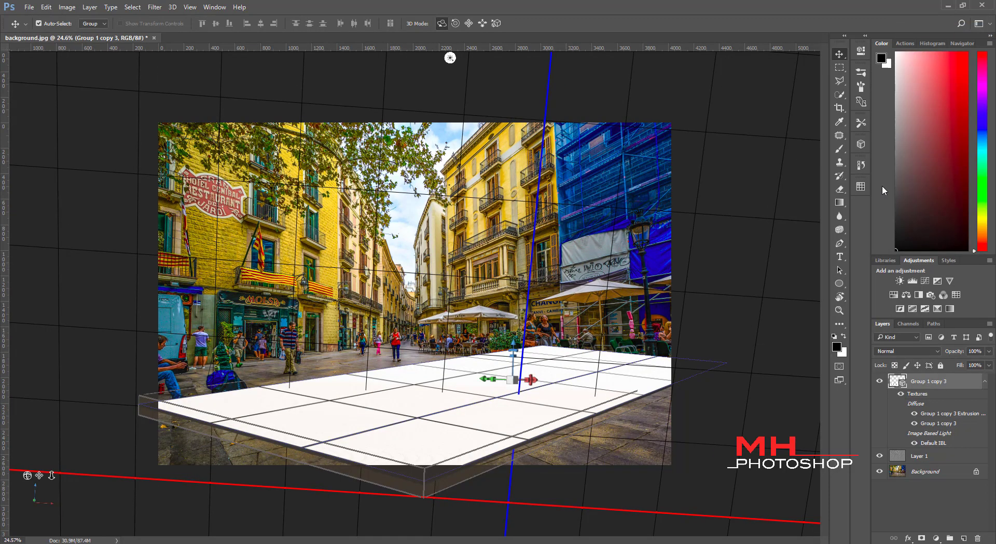
# Switch to the 3D workspace to check the floor's extrusion and deform settings
pyautogui.press('ctrl')
pyautogui.click(987, 24)
pyautogui.click(929, 43)
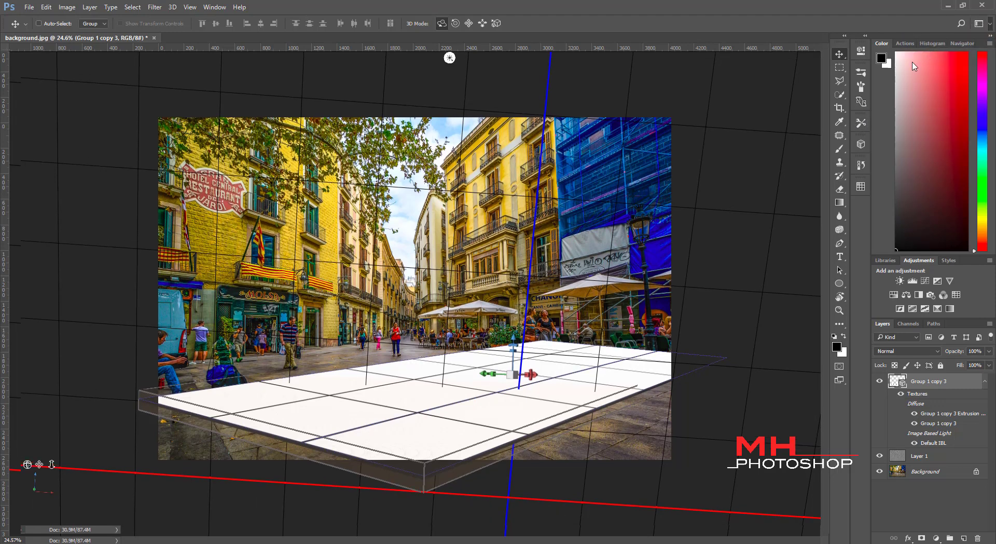
pyautogui.click(896, 57)
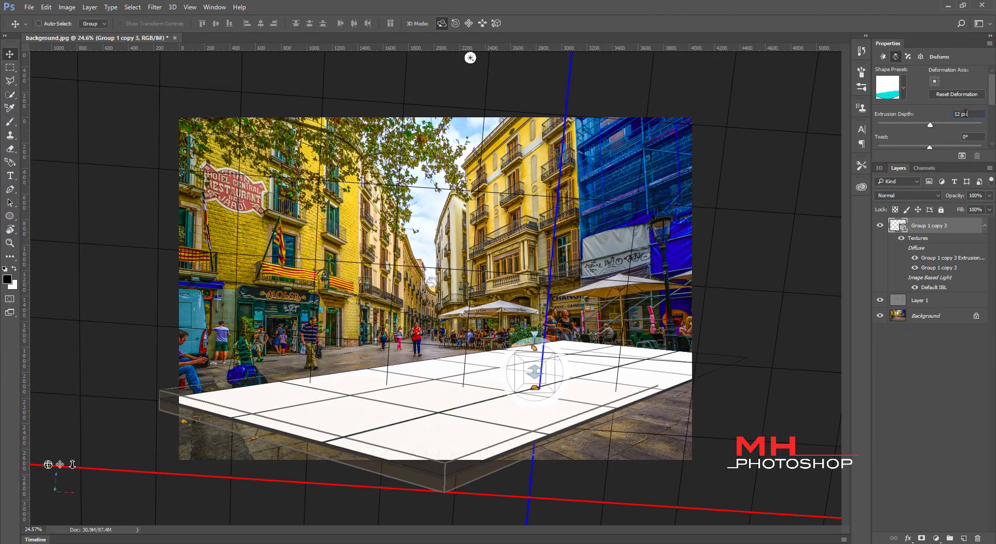
pyautogui.click(983, 24)
pyautogui.click(952, 42)
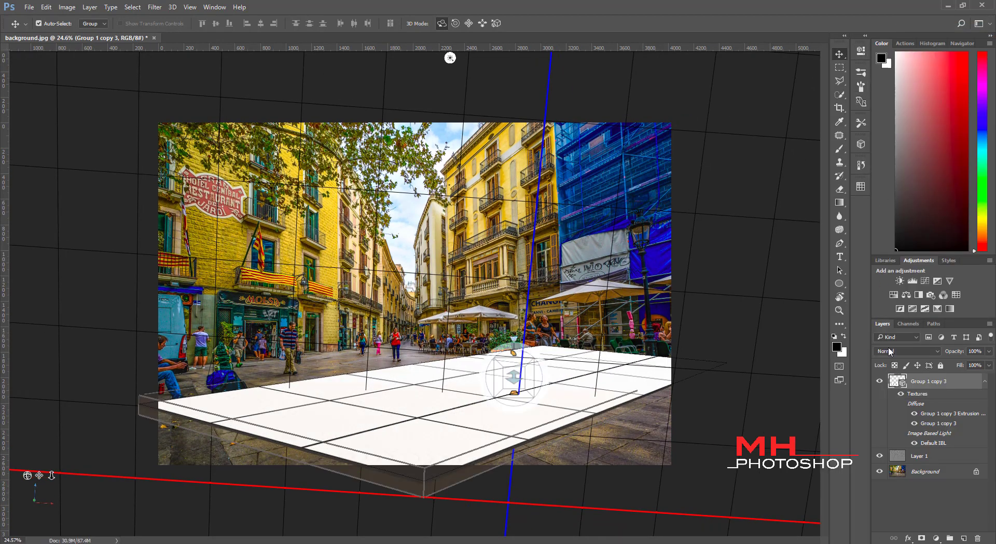
# Duplicate the 3D floor layer, rasterize the copy, then undo the rasterize
pyautogui.hotkey('ctrl', 'j')
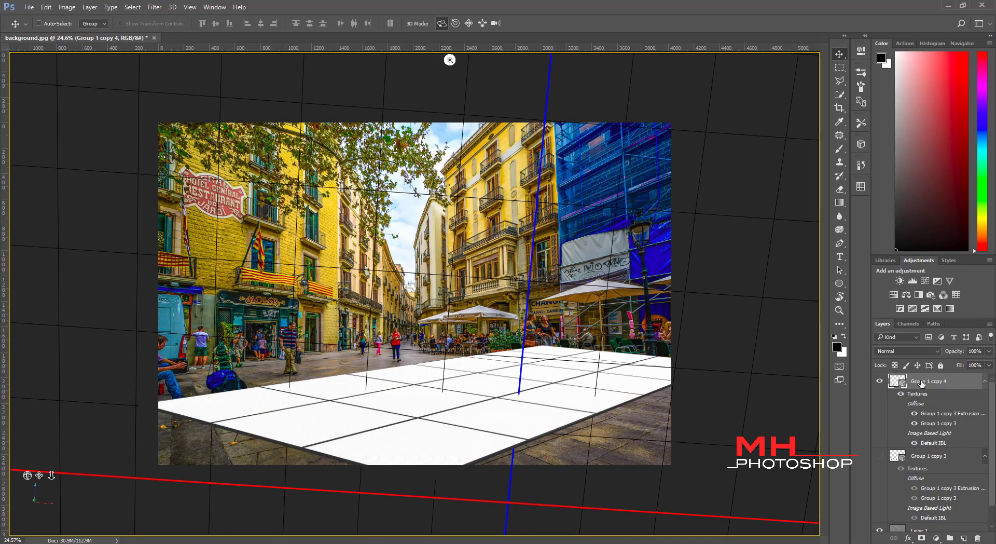
pyautogui.rightClick(939, 385)
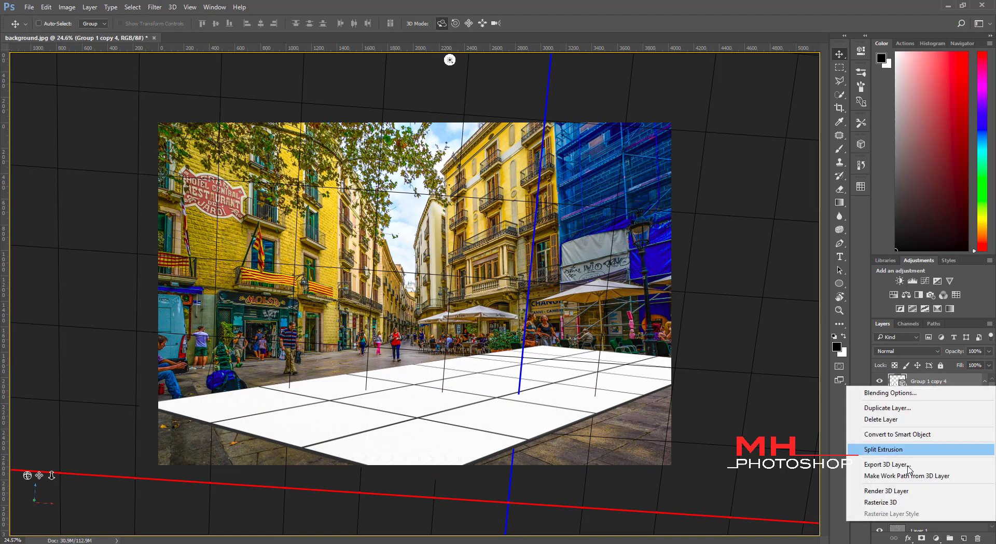
pyautogui.click(898, 502)
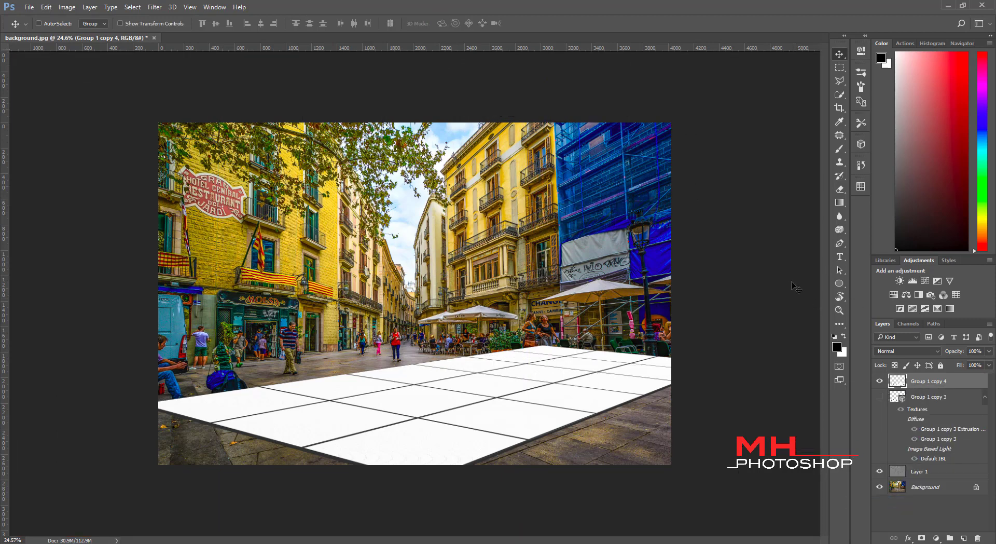
pyautogui.click(955, 397)
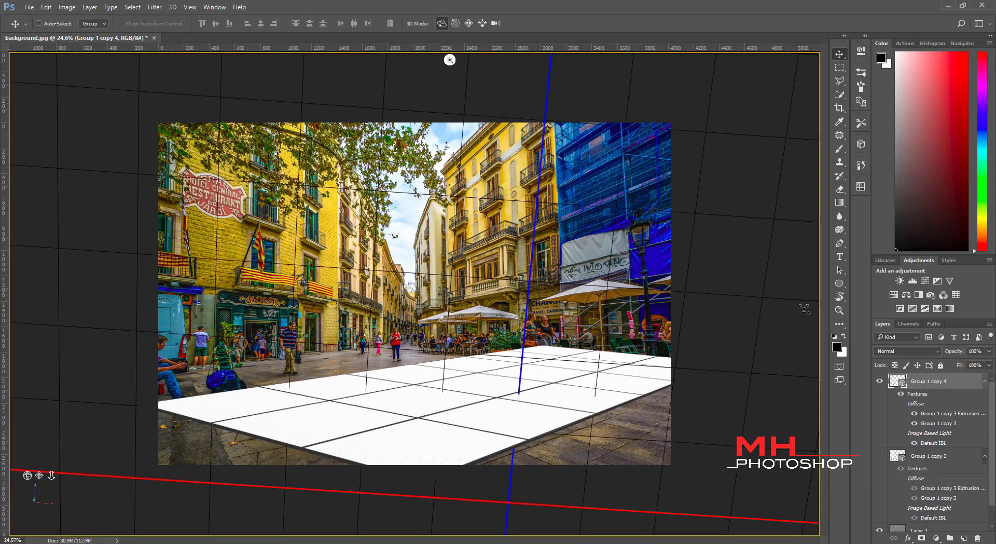
pyautogui.click(945, 376)
pyautogui.hotkey('ctrl', 'z')
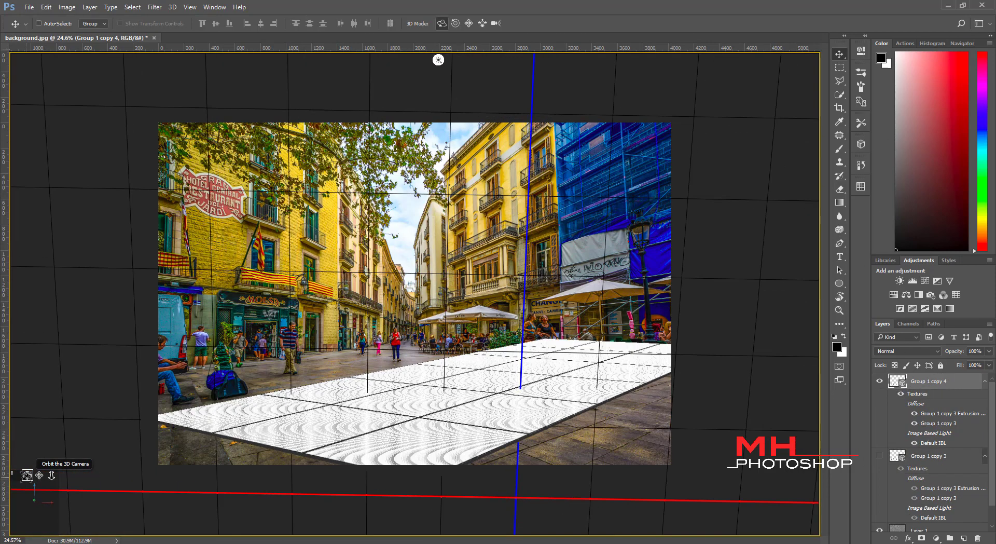
pyautogui.moveTo(27, 475); pyautogui.dragTo(31, 475)
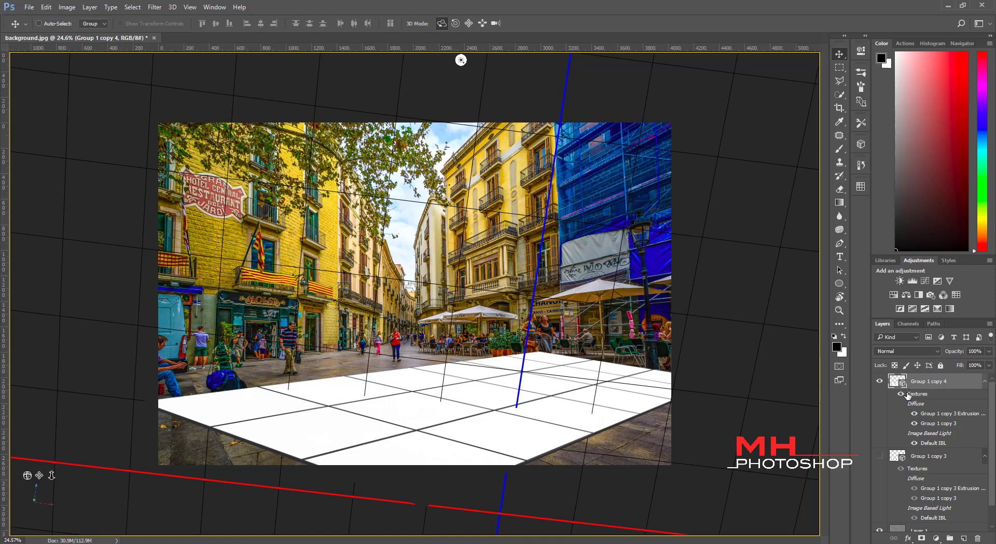
# Delete Group 1 copy 3, duplicate Group 1 copy 4 and rasterize the new Group 1 copy 5
pyautogui.click(897, 456)
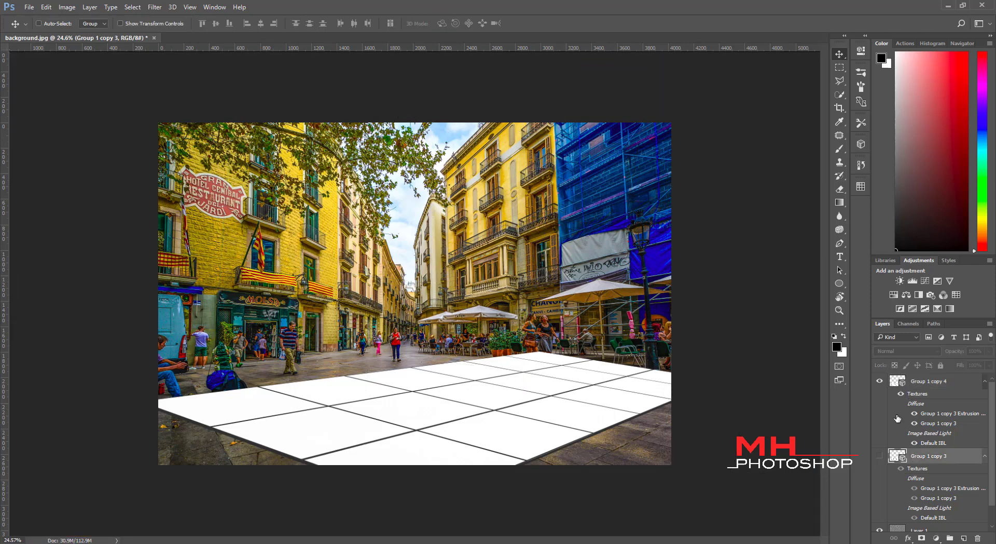
pyautogui.press('Delete')
pyautogui.click(916, 382)
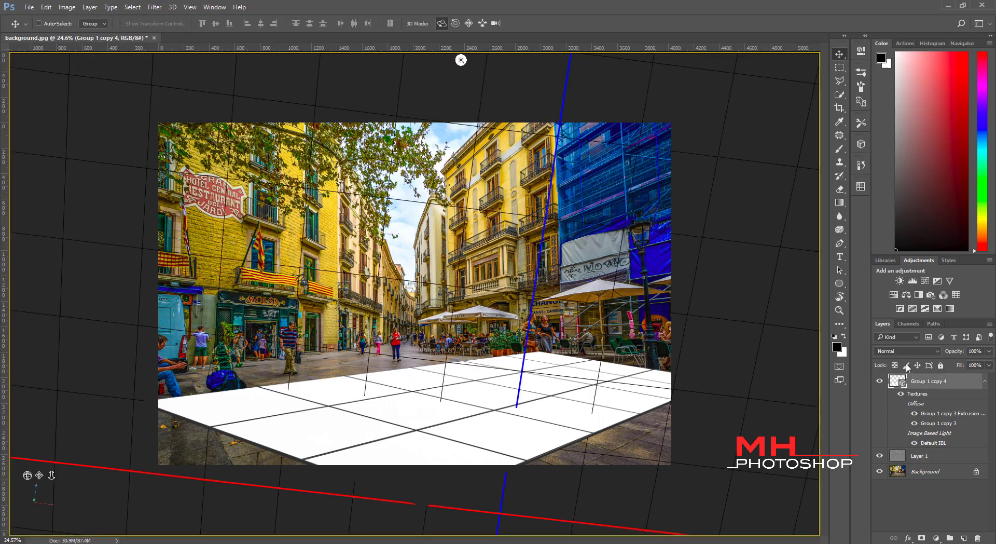
pyautogui.hotkey('ctrl', 'j')
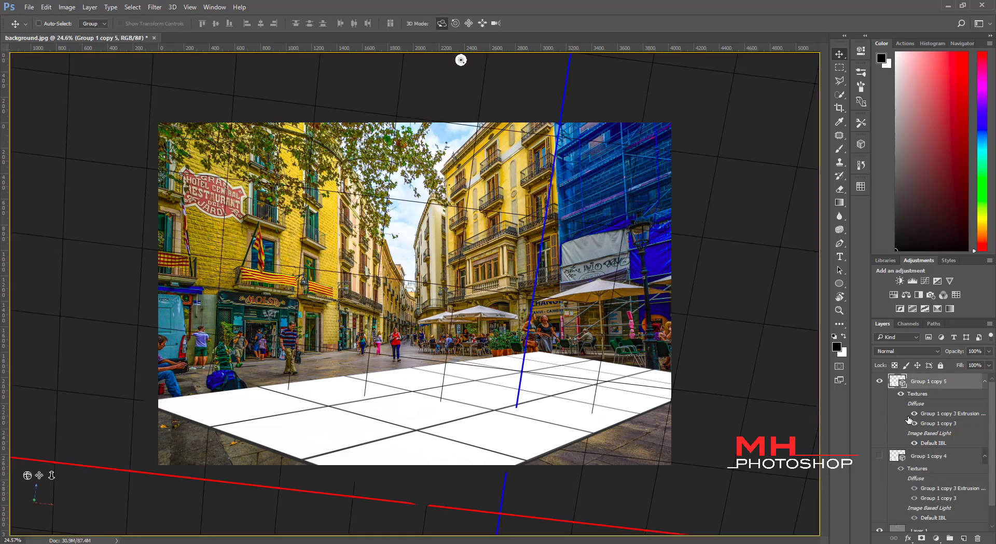
pyautogui.rightClick(921, 385)
pyautogui.click(894, 501)
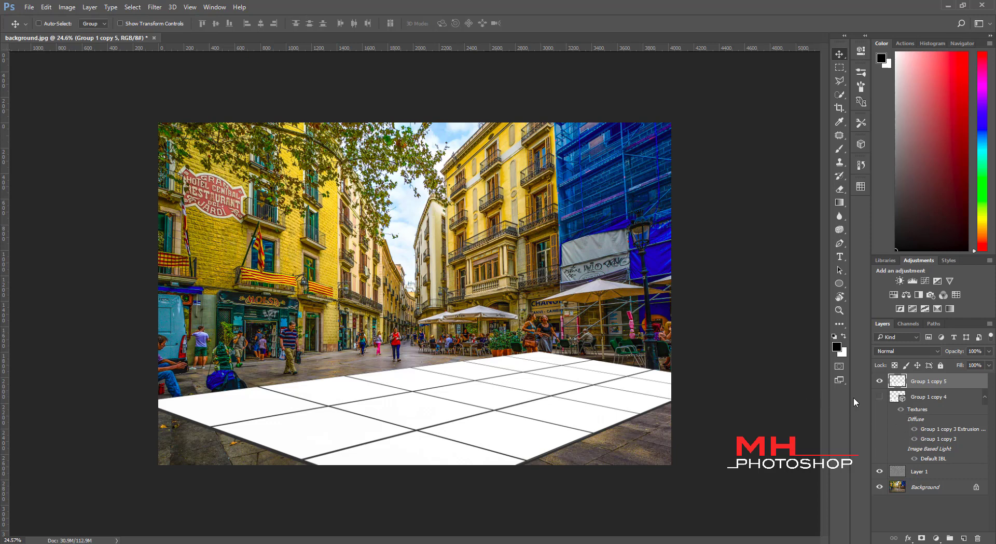
# Load the floor as a selection and cut out the top-left tile with the Polygonal Lasso
pyautogui.press('ctrl')
pyautogui.keyDown('ctrl'); pyautogui.click(898, 383); pyautogui.keyUp('ctrl')
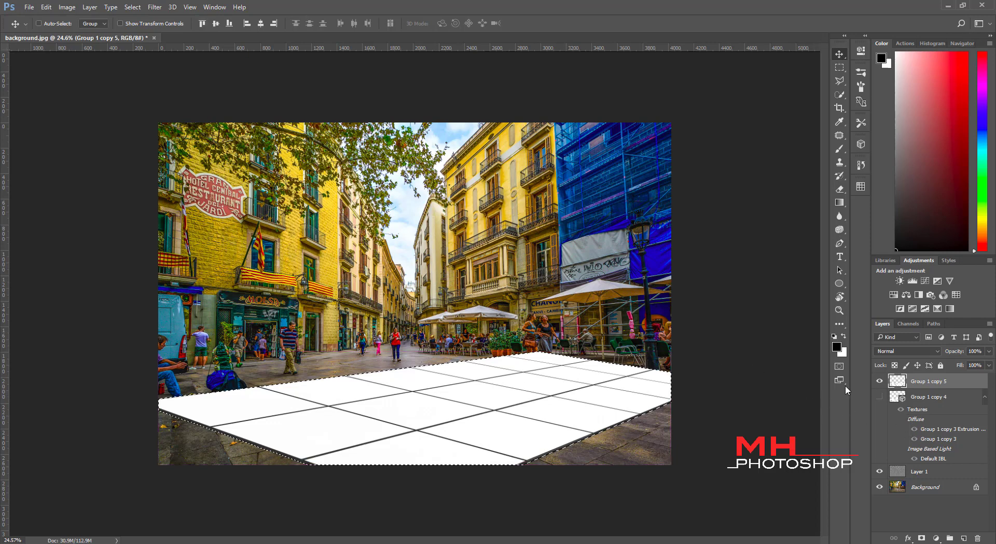
pyautogui.click(839, 81)
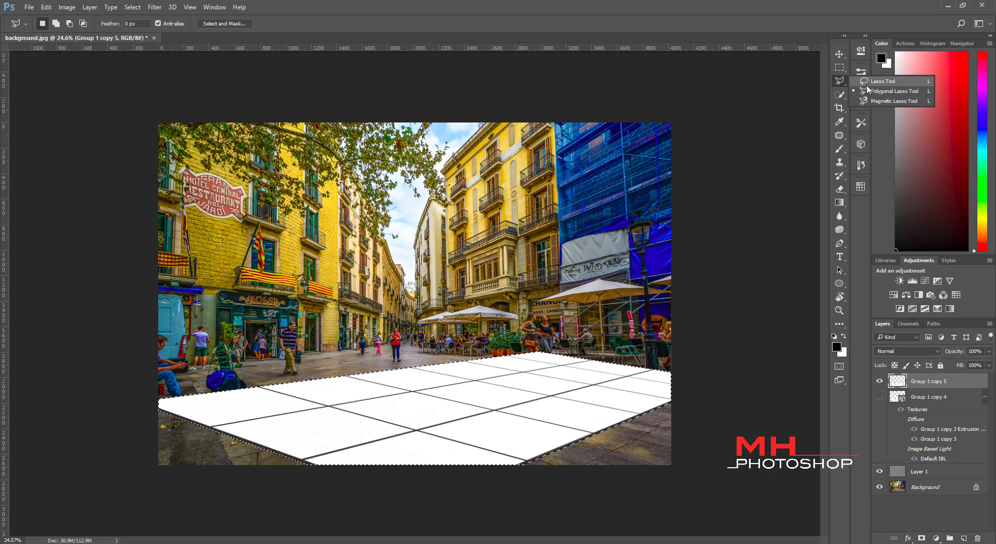
pyautogui.moveTo(215, 450)
pyautogui.mouseDown()
pyautogui.moveTo(234, 450)
pyautogui.moveTo(229, 416)
pyautogui.moveTo(255, 413)
pyautogui.mouseUp()
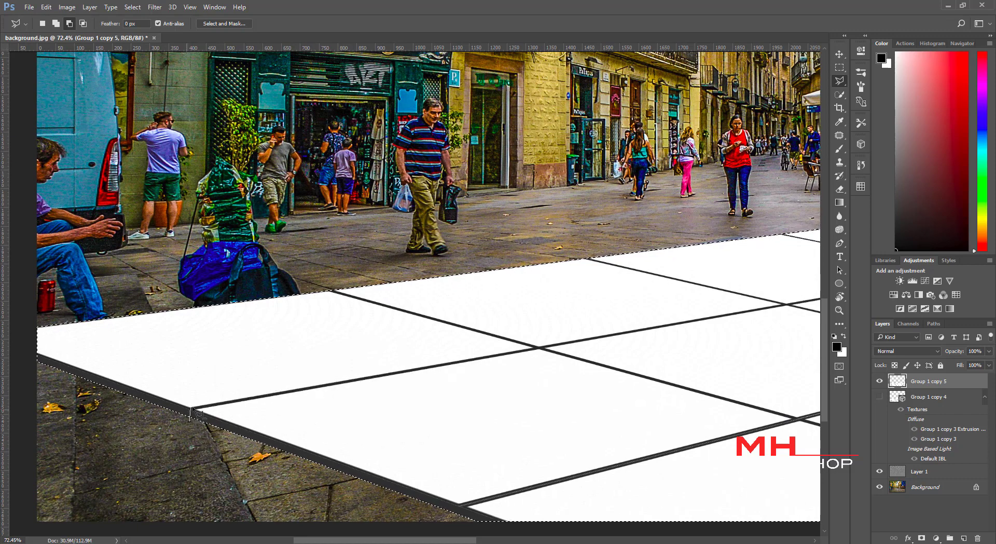
pyautogui.click(190, 410)
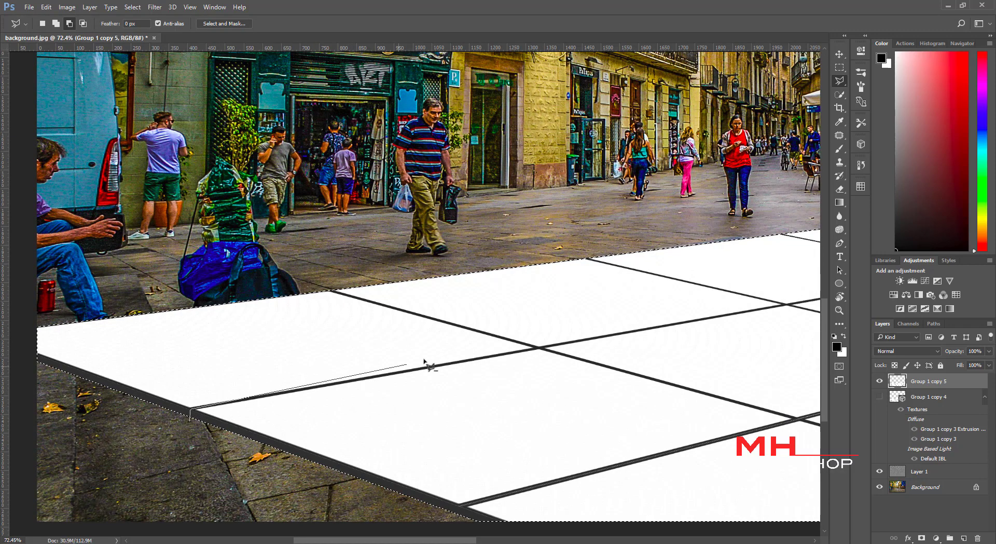
pyautogui.click(540, 348)
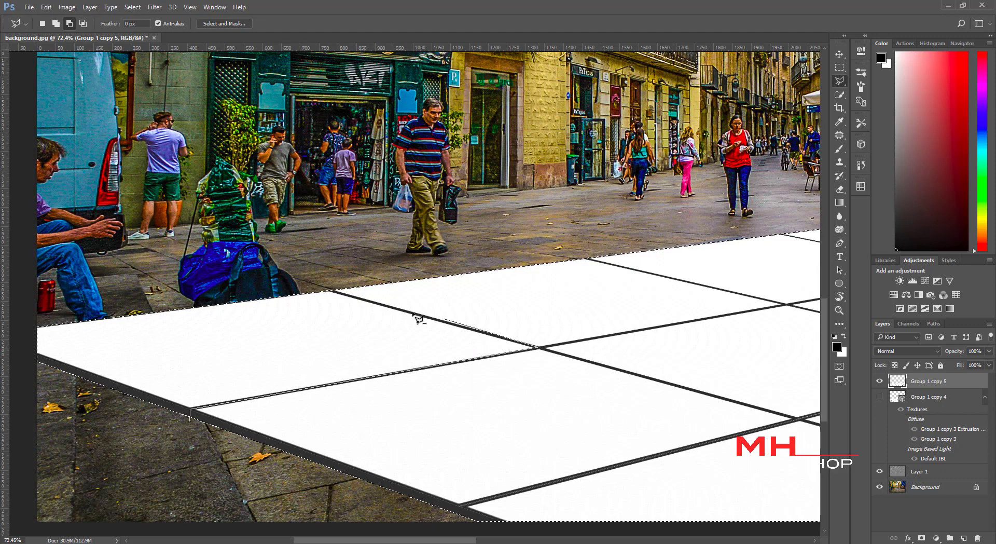
pyautogui.click(318, 289)
pyautogui.click(21, 289)
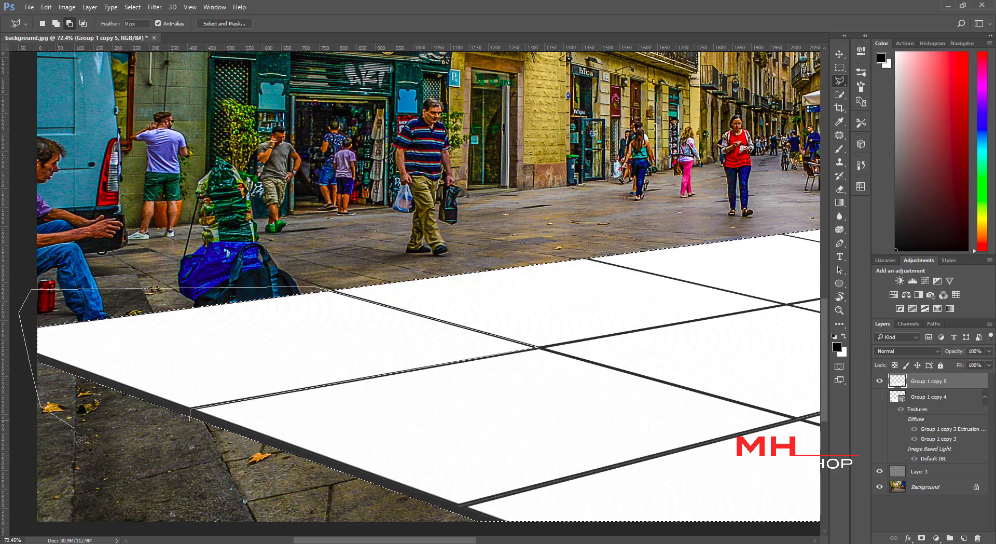
pyautogui.doubleClick(106, 433)
# Cut an area along the floor's far edge out of the selection
pyautogui.scroll(-2, 407, 382)
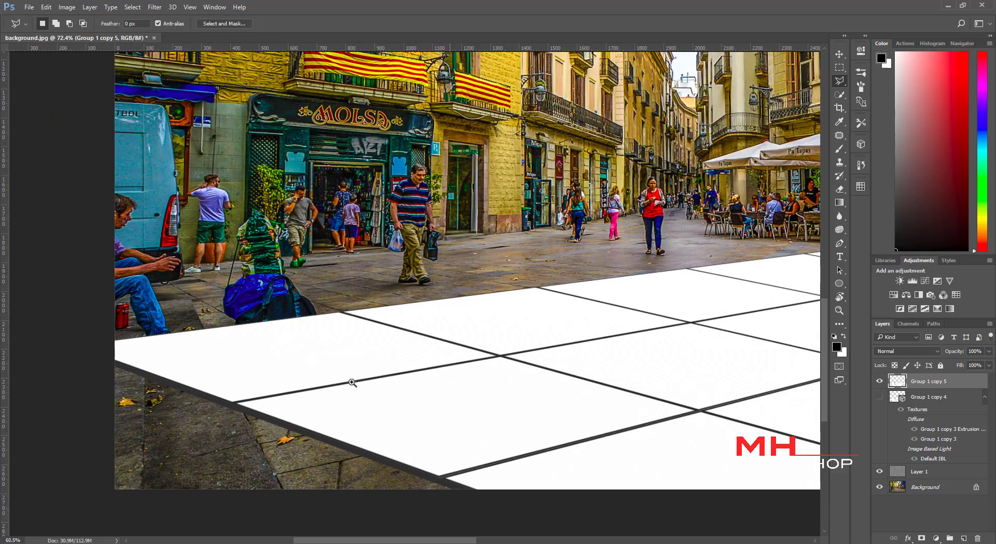
pyautogui.scroll(-2, 352, 383)
pyautogui.scroll(-2, 430, 389)
pyautogui.scroll(1, 474, 316)
pyautogui.scroll(2, 474, 333)
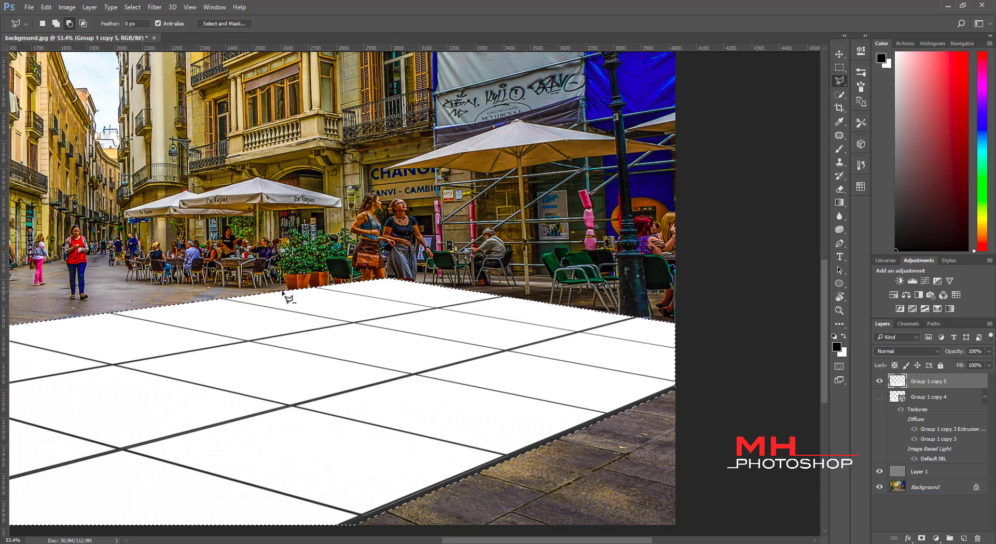
pyautogui.click(266, 290)
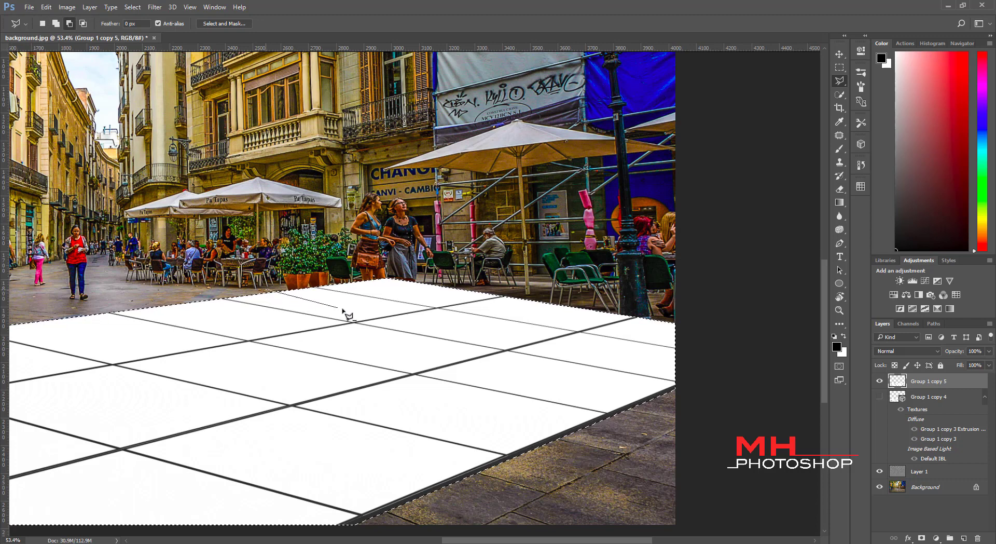
pyautogui.click(429, 321)
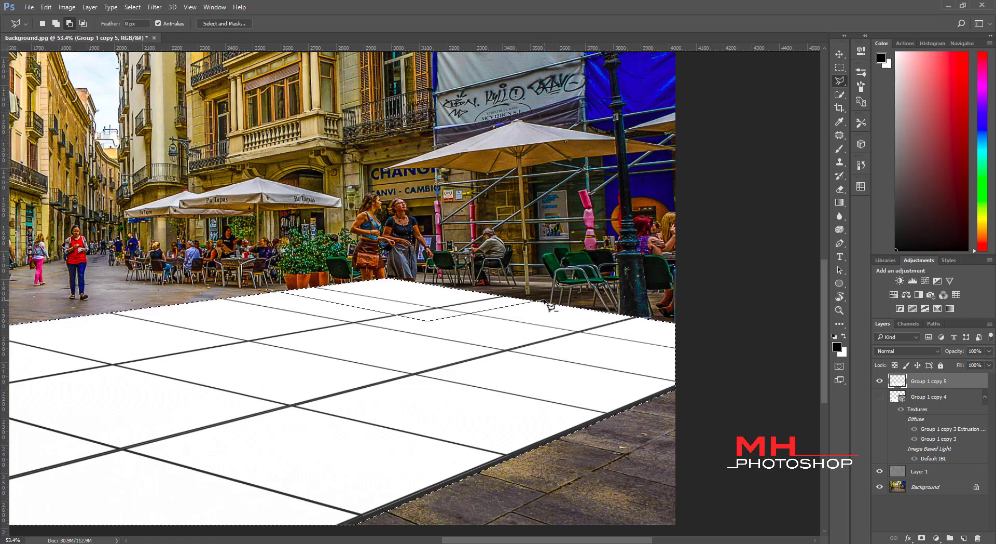
pyautogui.keyDown('alt'); pyautogui.click(295, 238); pyautogui.keyUp('alt')
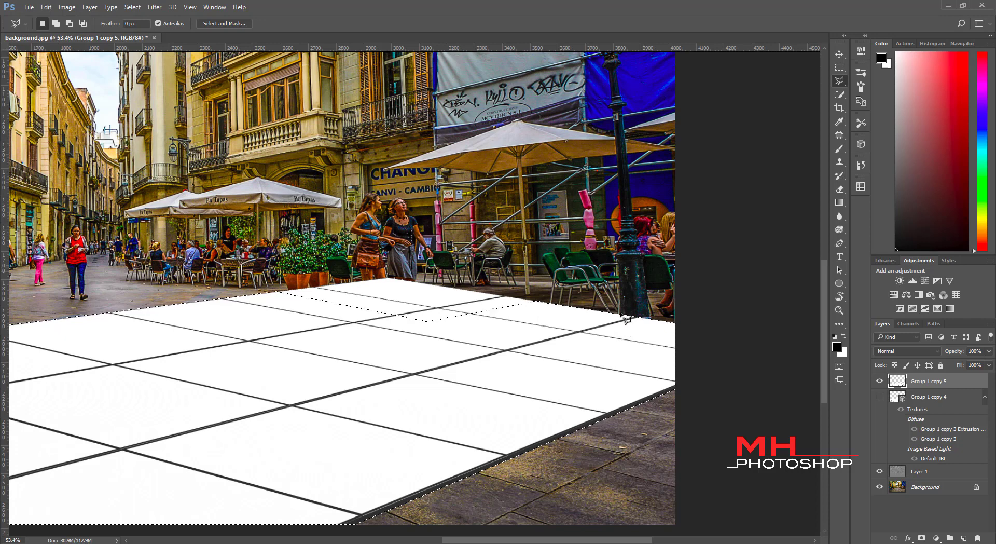
# Subtract the right-hand area from the selection and mask the white floor layer
pyautogui.press('alt')
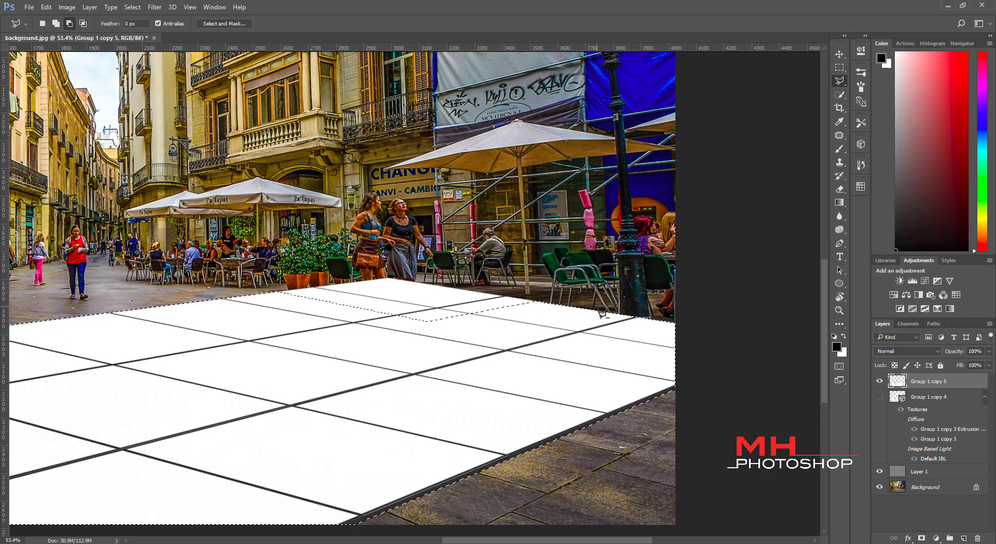
pyautogui.keyDown('alt'); pyautogui.click(600, 310); pyautogui.keyUp('alt')
pyautogui.click(512, 327)
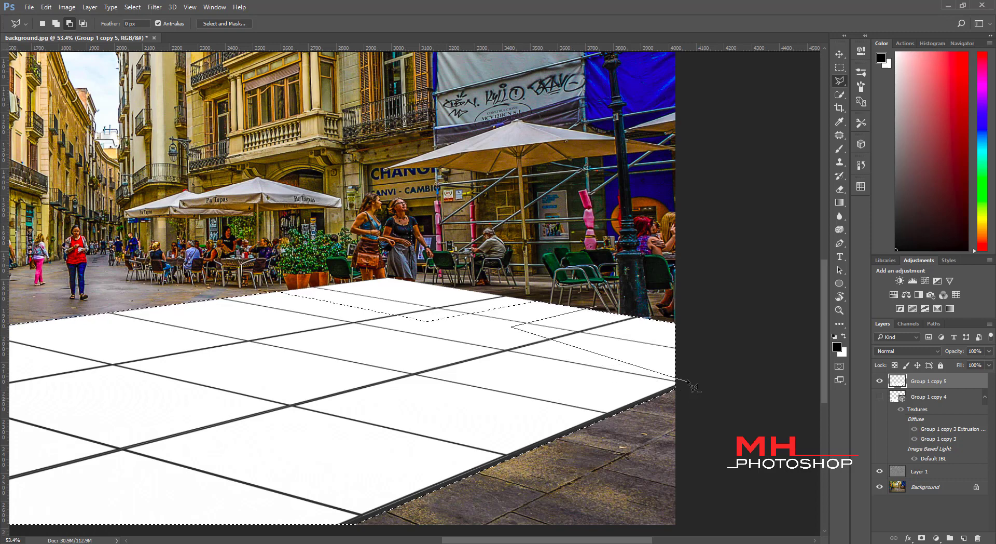
pyautogui.click(714, 367)
pyautogui.doubleClick(674, 310)
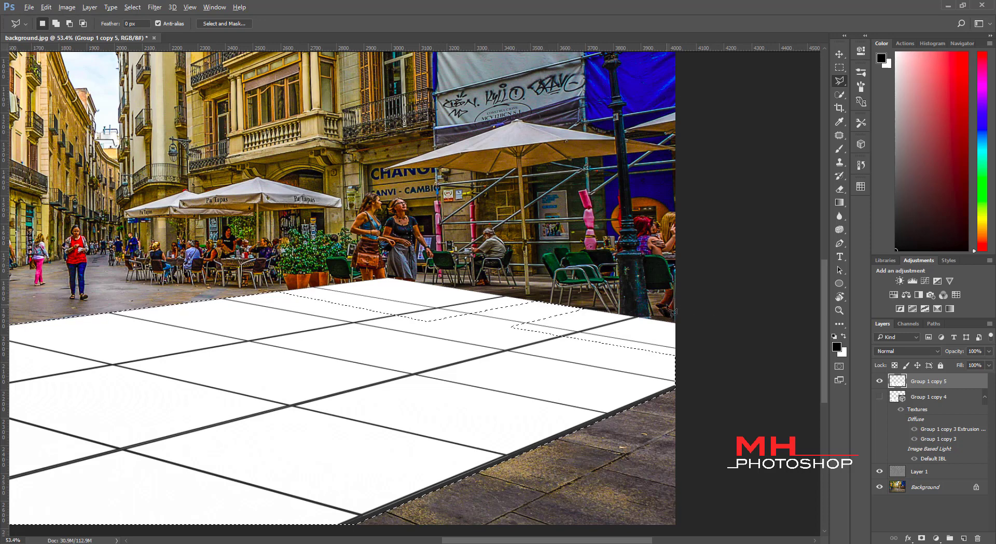
pyautogui.keyDown('alt'); pyautogui.click(922, 538); pyautogui.keyUp('alt')
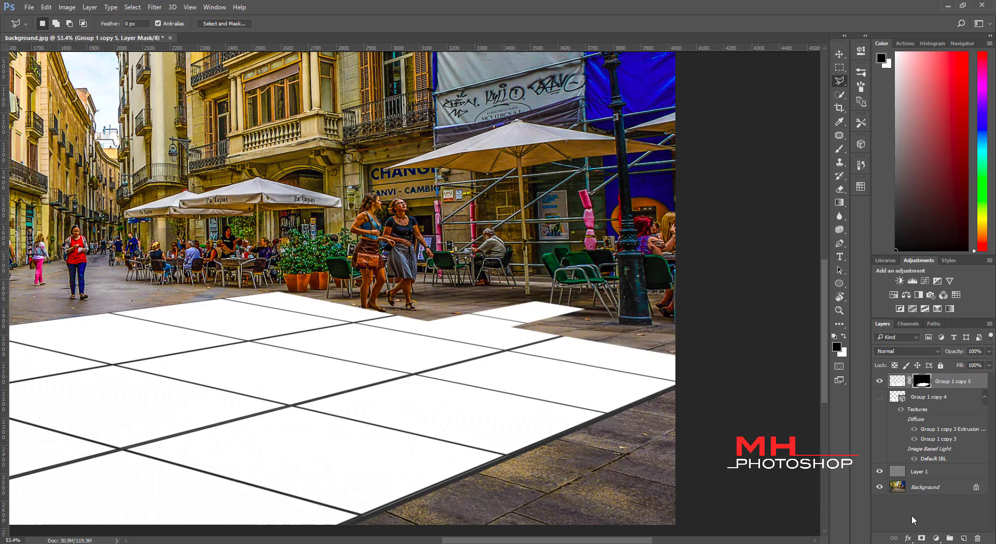
# Step back through history to restore the selection covering the whole floor
pyautogui.hotkey('ctrl', 'z')
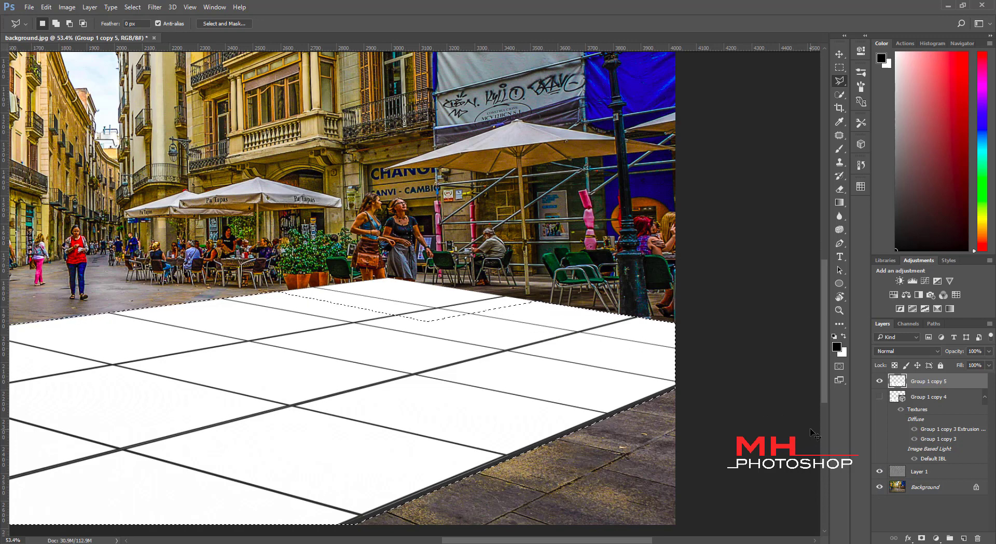
pyautogui.hotkey('ctrl', 'shift', 'z')
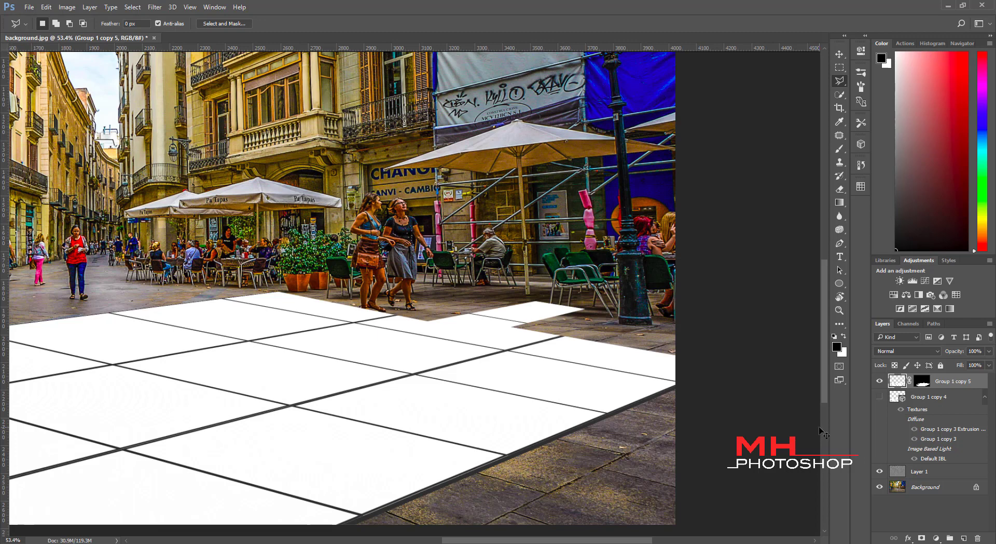
pyautogui.hotkey('ctrl', 'z')
pyautogui.hotkey('ctrl', 'shift', 'z')
pyautogui.hotkey('ctrl', 'z')
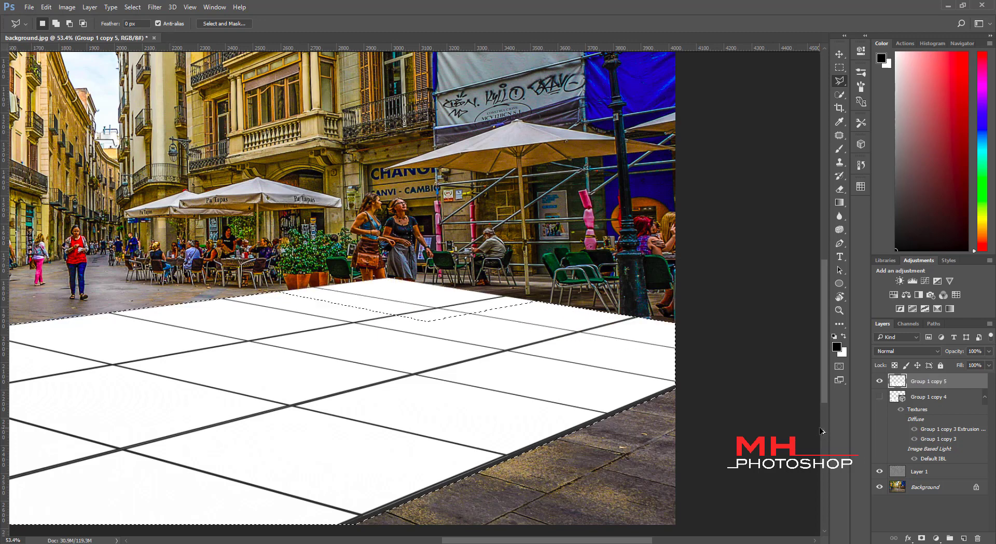
pyautogui.hotkey('ctrl', 'alt', 'z')
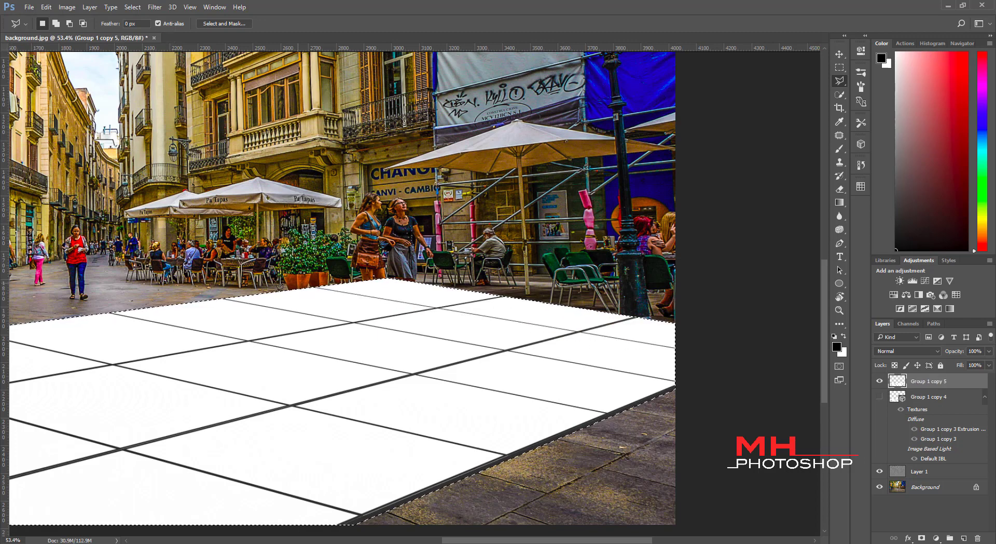
# Subtract the lamp post base from the selection and check the street beneath
pyautogui.press('alt')
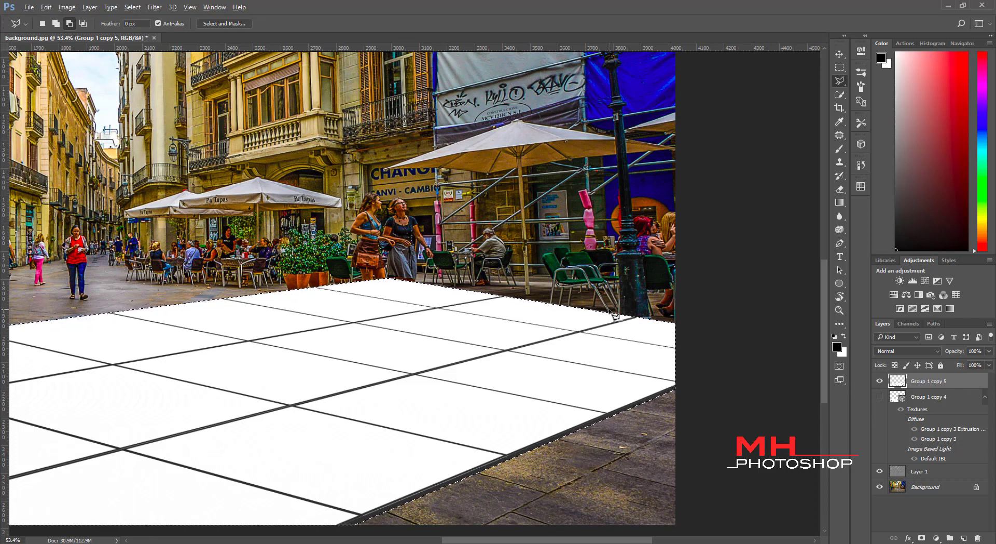
pyautogui.click(608, 311)
pyautogui.click(546, 327)
pyautogui.click(704, 353)
pyautogui.click(701, 314)
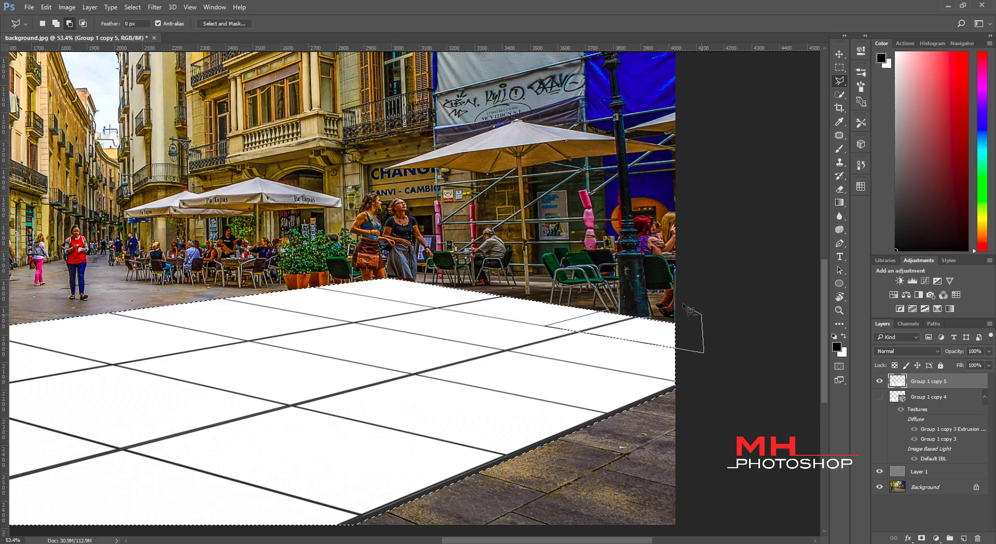
pyautogui.doubleClick(685, 307)
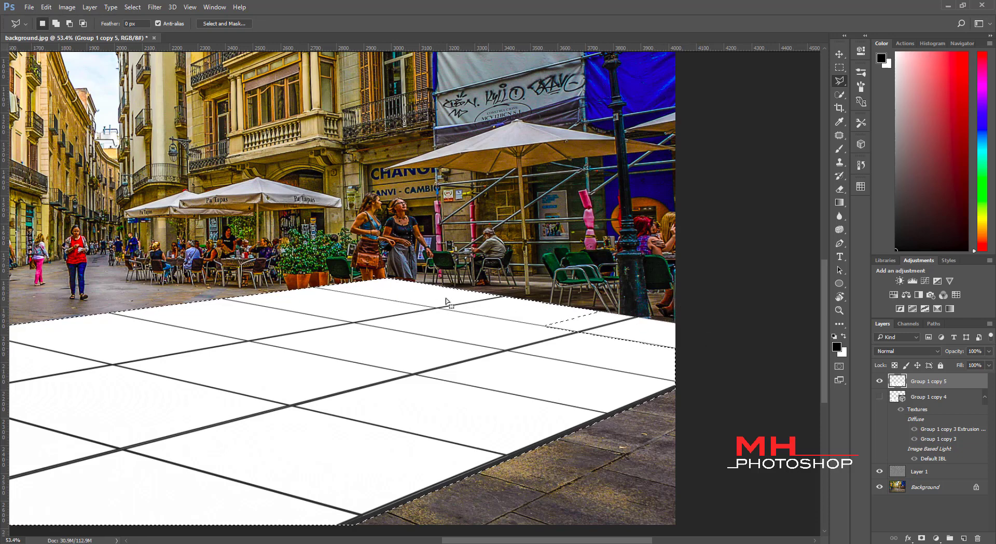
pyautogui.click(881, 382)
pyautogui.click(881, 382)
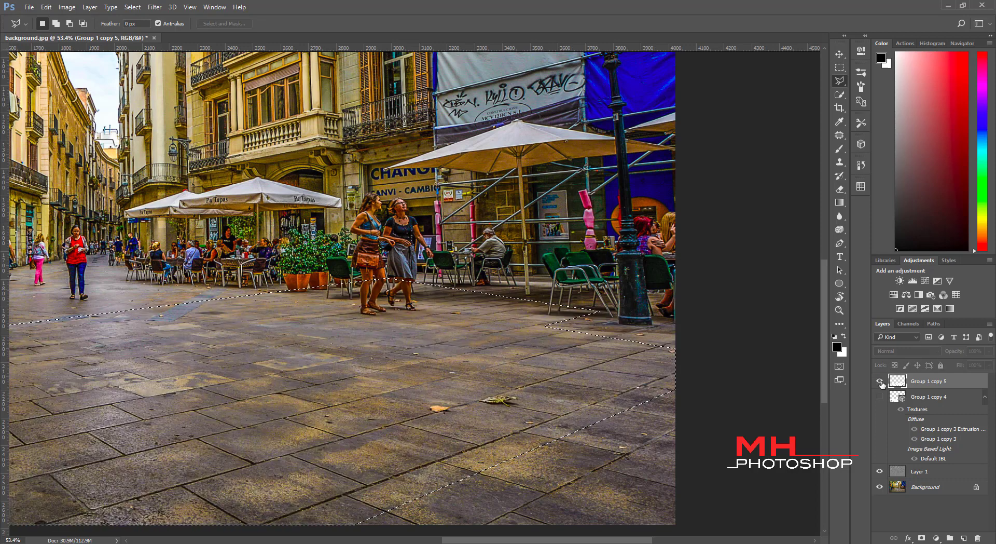
pyautogui.click(881, 382)
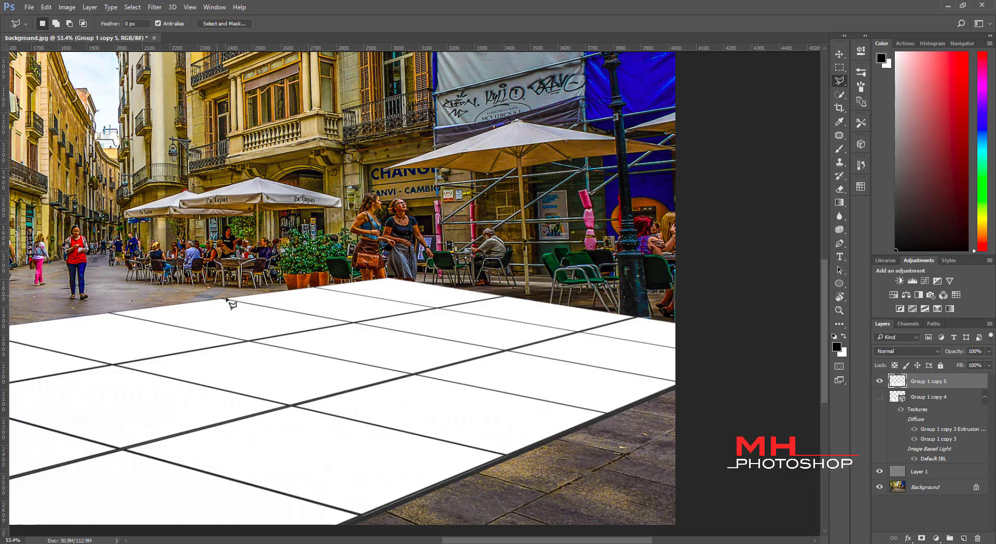
# Trim a strip along the far edge and mask the floor to the refined selection
pyautogui.press('alt')
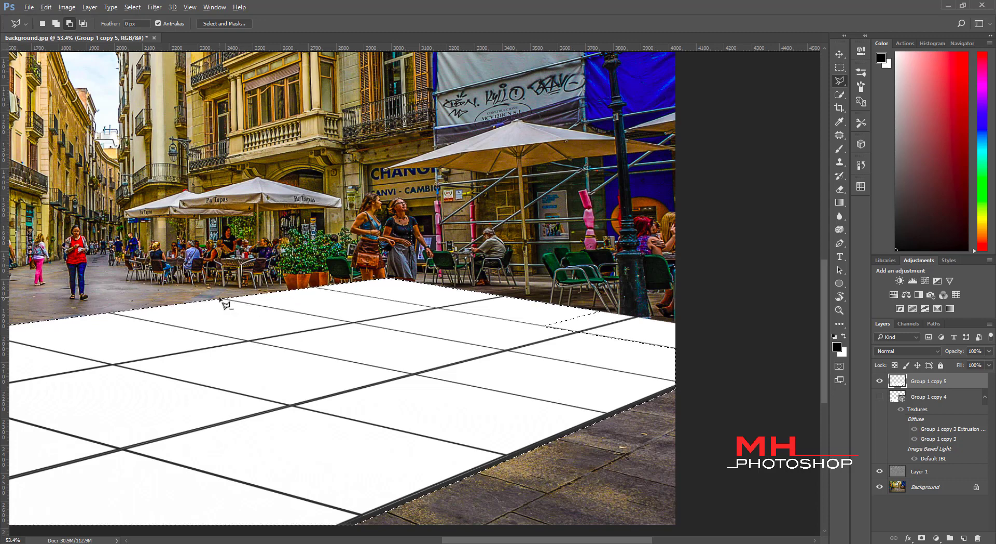
pyautogui.click(220, 298)
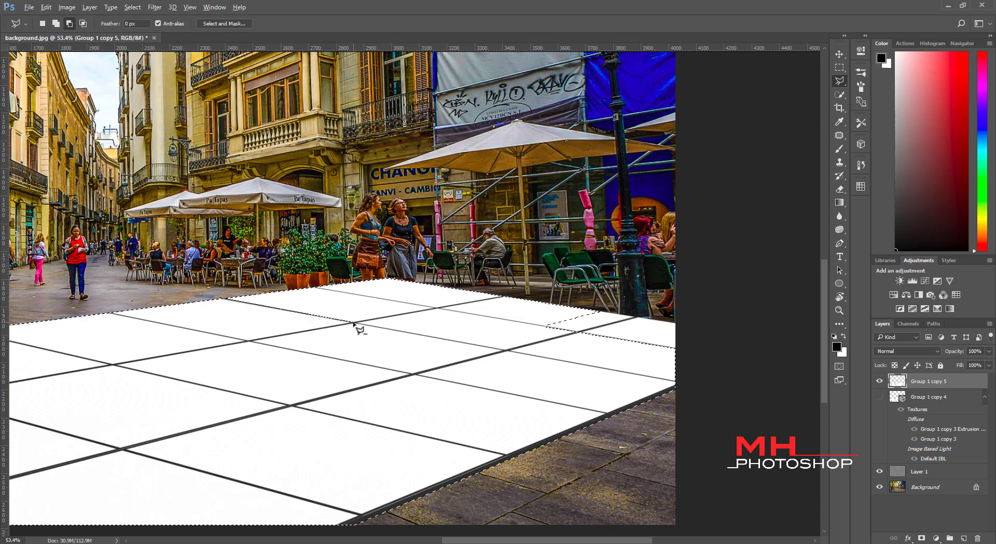
pyautogui.click(354, 323)
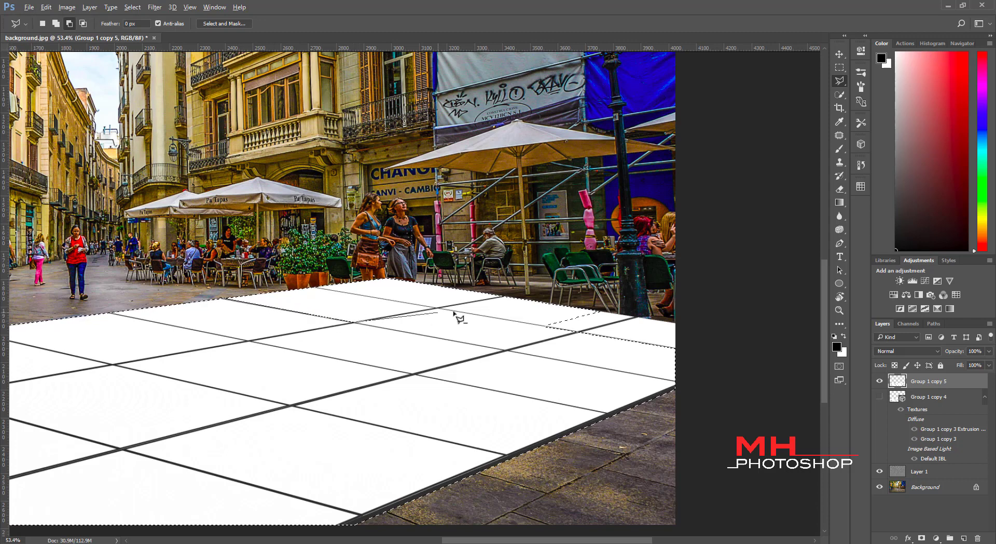
pyautogui.click(512, 297)
pyautogui.click(221, 297)
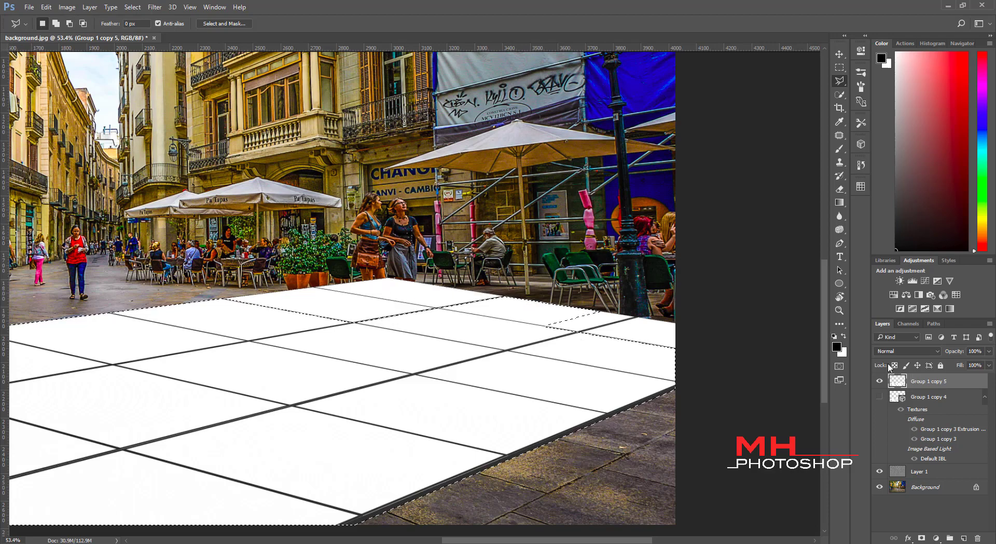
pyautogui.click(922, 537)
# Create a new layer group and copy the floor mask onto it
pyautogui.moveTo(459, 396); pyautogui.dragTo(438, 400)
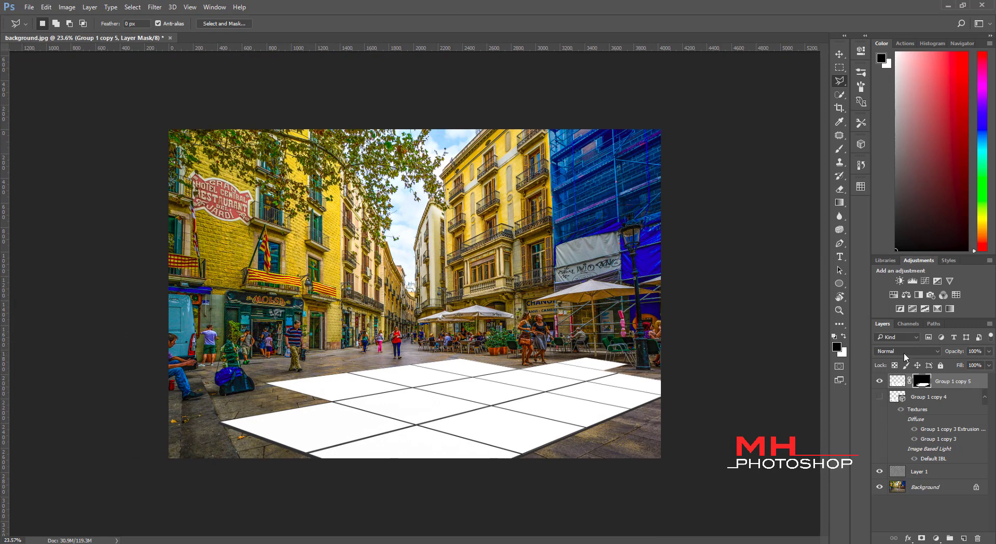
pyautogui.click(950, 538)
pyautogui.moveTo(921, 388)
pyautogui.mouseDown()
pyautogui.moveTo(923, 397)
pyautogui.moveTo(921, 381)
pyautogui.mouseUp()
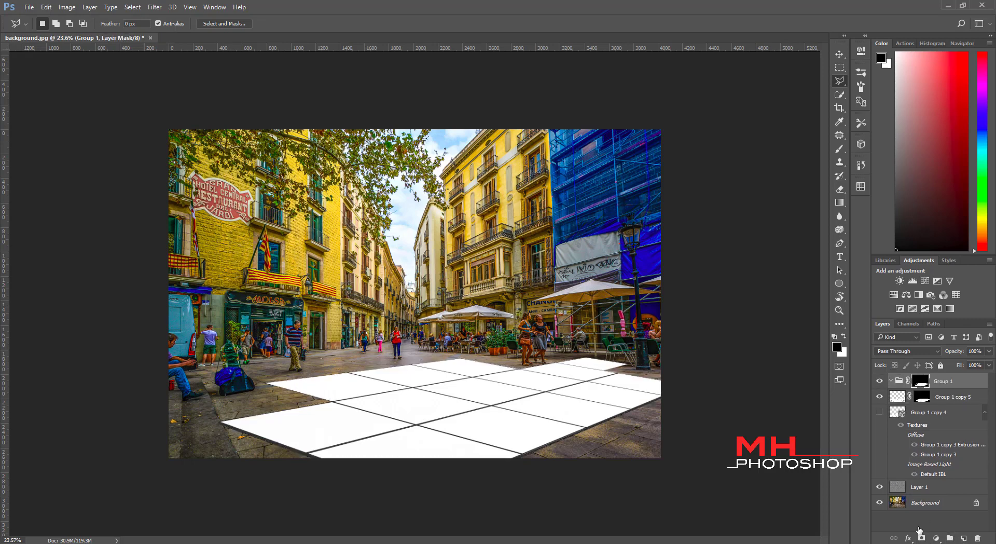
# Duplicate the street photo Background layer and flip the copy vertically
pyautogui.click(922, 510)
pyautogui.hotkey('ctrl', 'j')
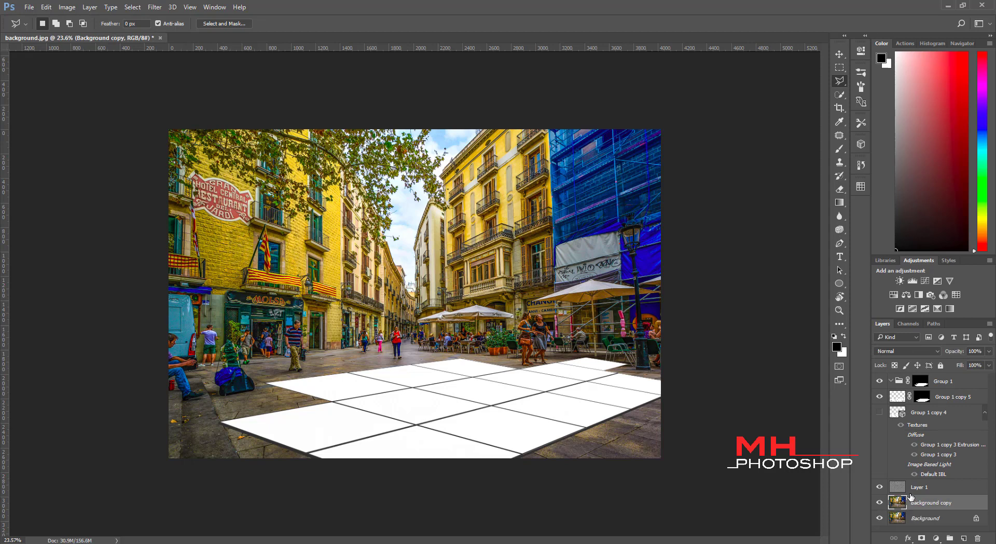
pyautogui.hotkey('ctrl', 't')
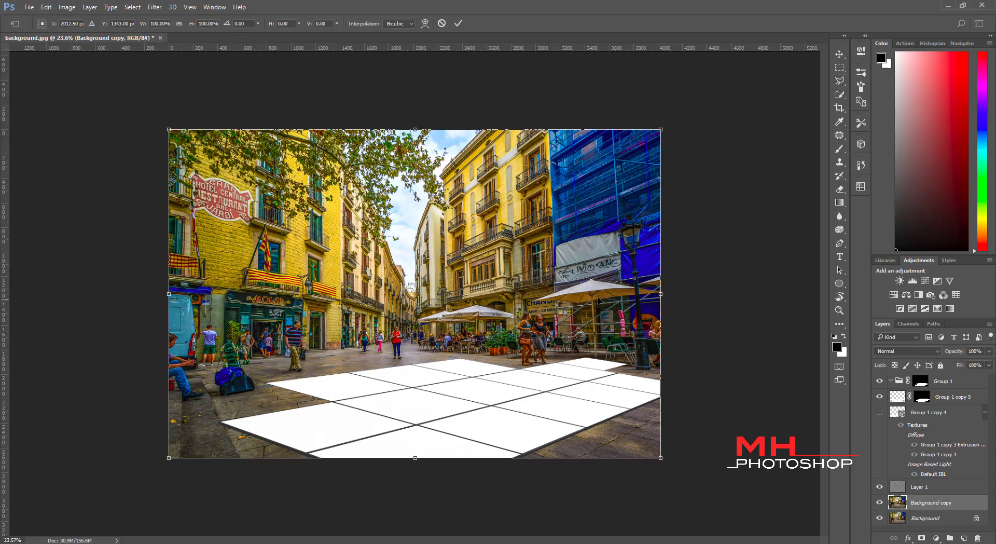
pyautogui.rightClick(599, 300)
pyautogui.click(646, 463)
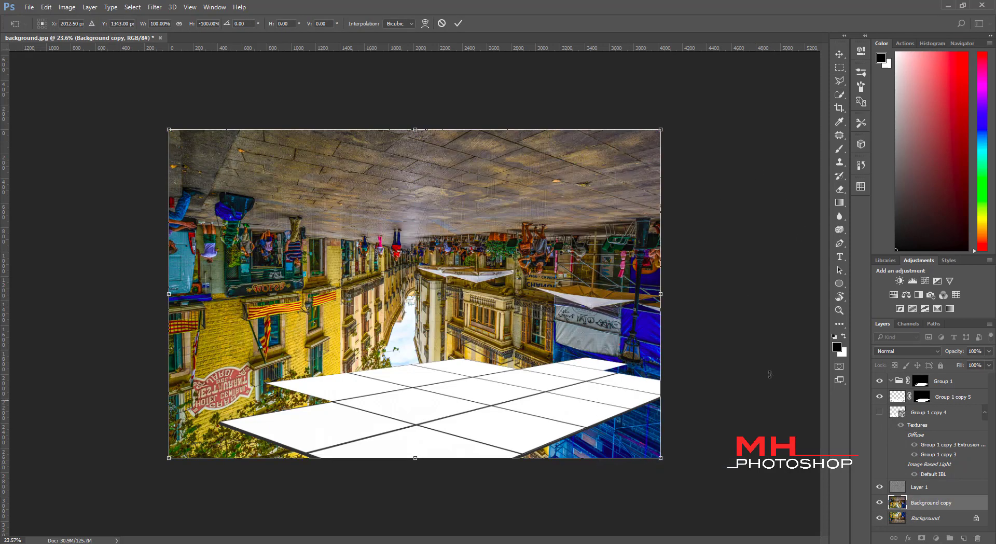
pyautogui.press('Return')
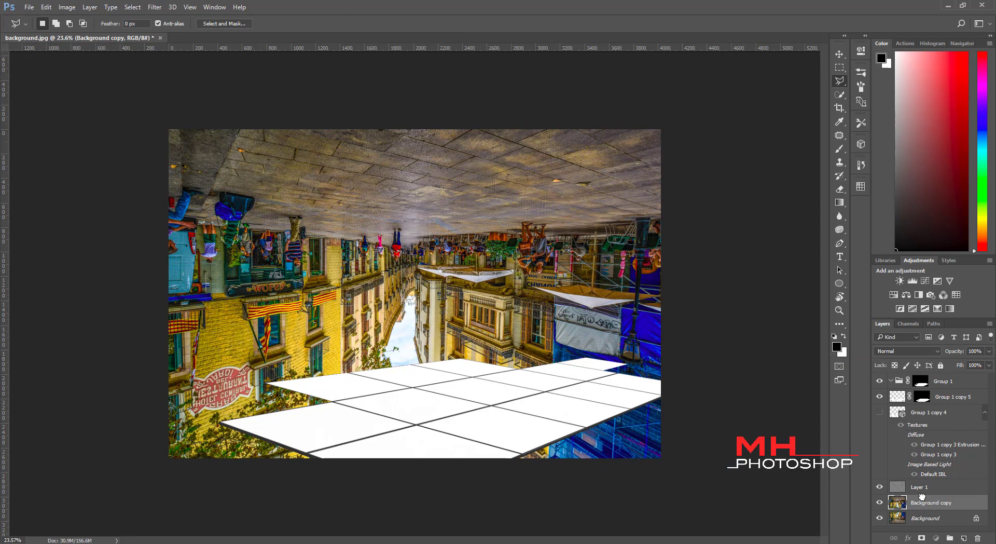
# Move the flipped copy into Group 1 and shift it down to meet the floor
pyautogui.moveTo(923, 503); pyautogui.dragTo(918, 389)
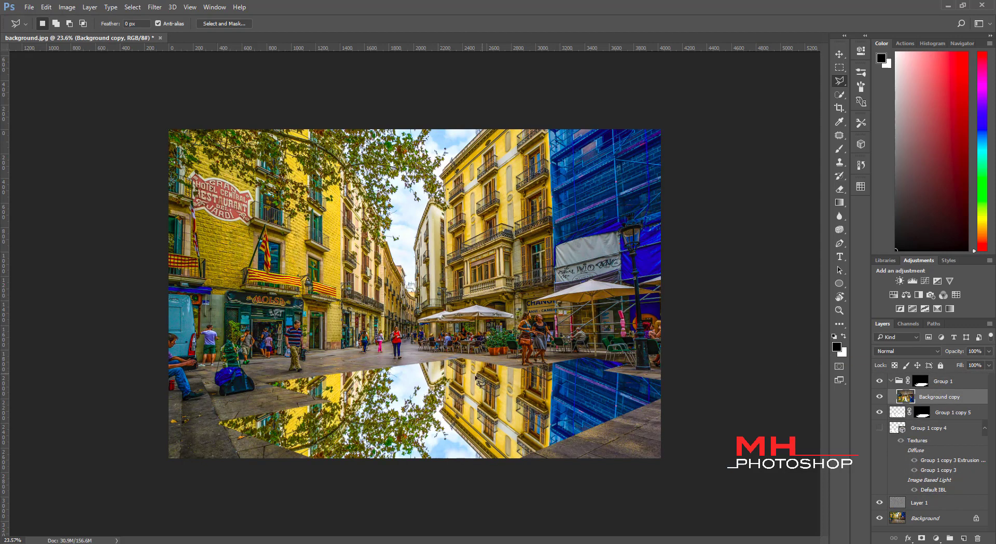
pyautogui.press('v')
pyautogui.moveTo(480, 382); pyautogui.dragTo(447, 425)
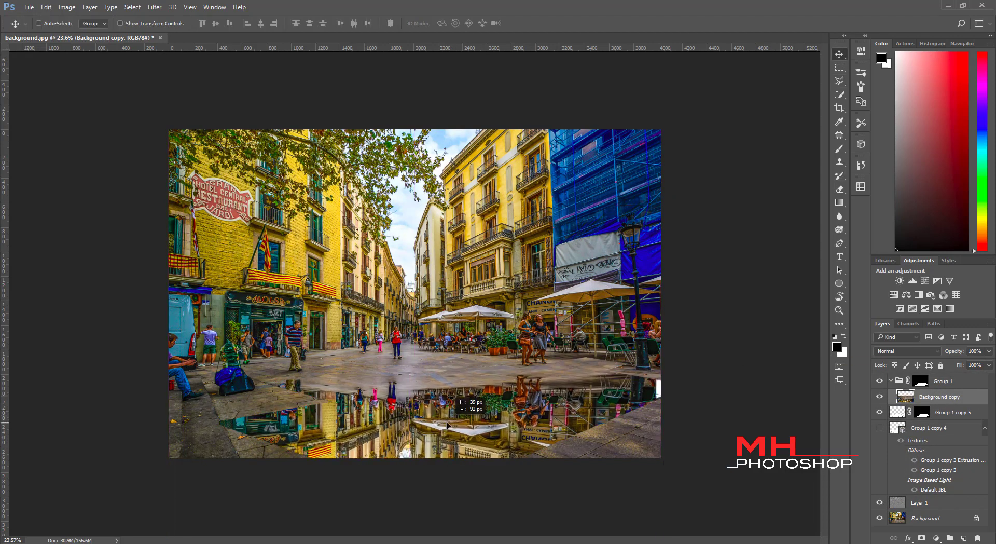
pyautogui.moveTo(448, 424); pyautogui.dragTo(450, 427)
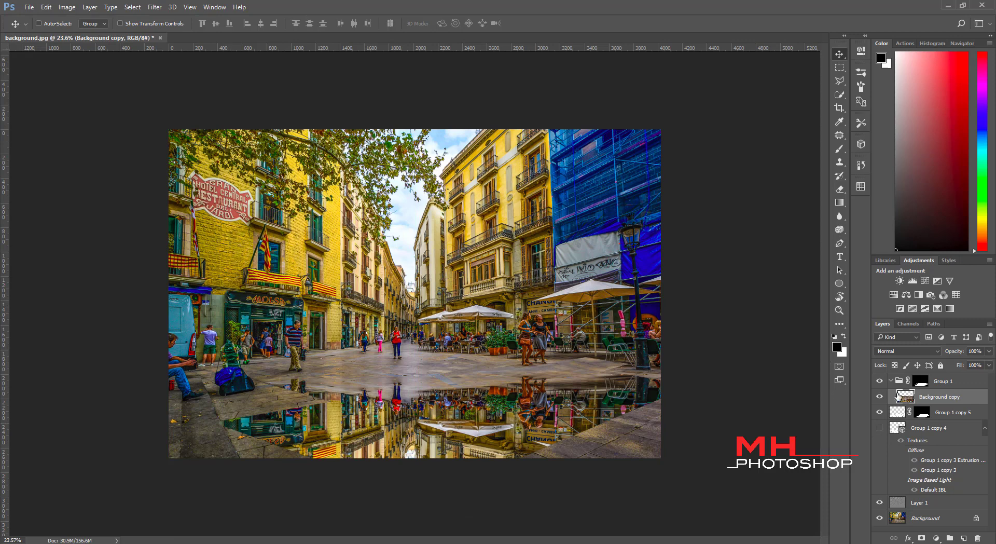
# Set the reflection's blend mode to Multiply and add a new empty layer
pyautogui.click(893, 352)
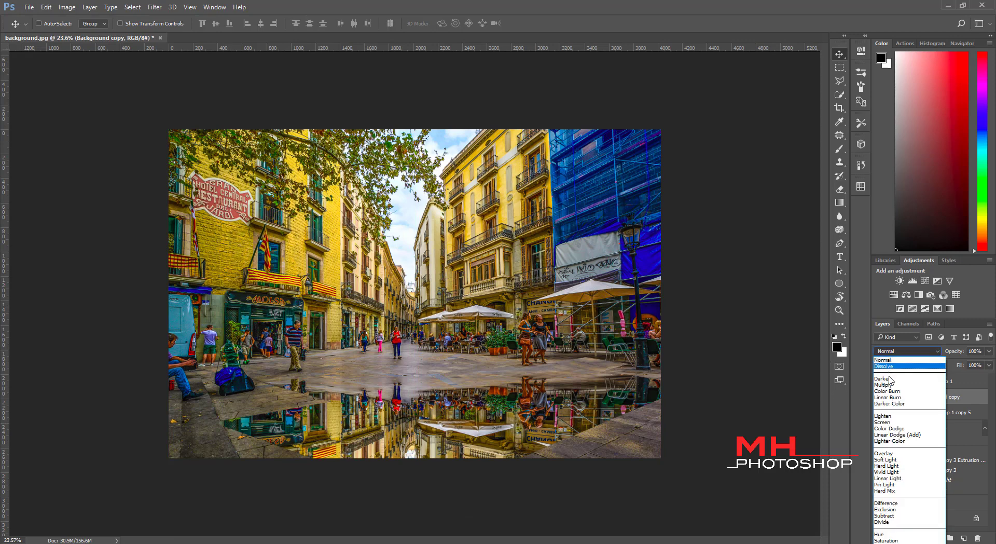
pyautogui.click(885, 383)
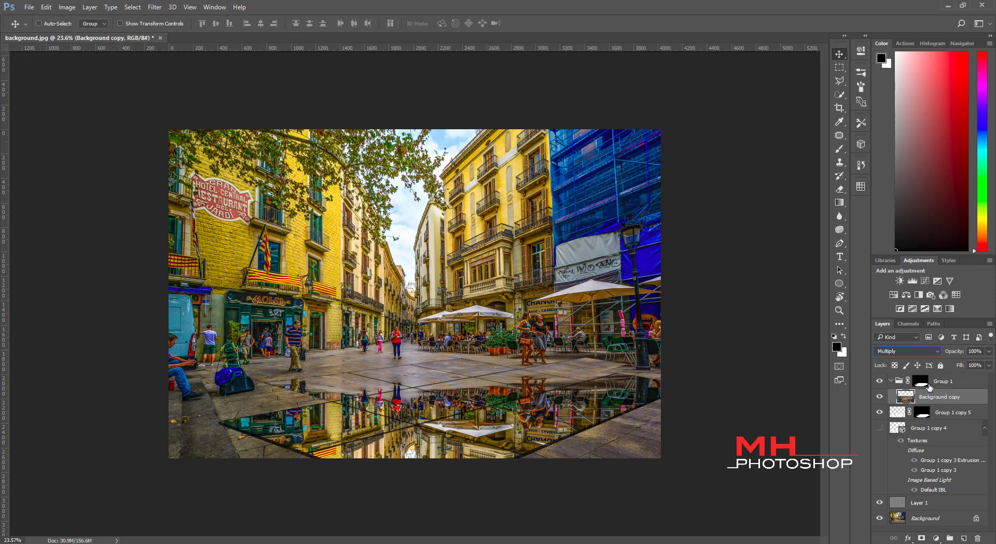
pyautogui.click(928, 385)
pyautogui.click(965, 539)
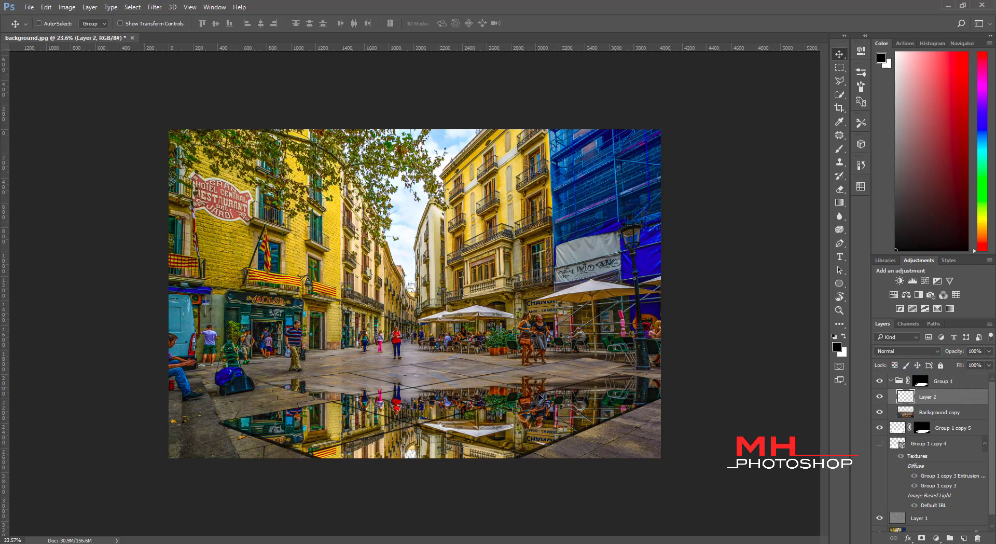
# Place the new layer above Group 1 and switch to the Polygonal Lasso
pyautogui.moveTo(928, 400); pyautogui.dragTo(921, 375)
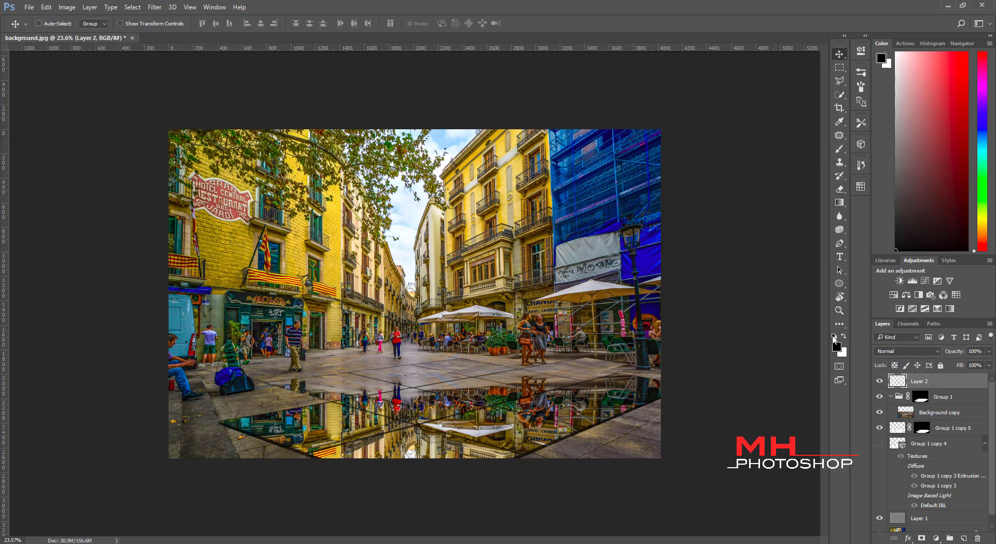
pyautogui.rightClick(839, 81)
pyautogui.click(882, 89)
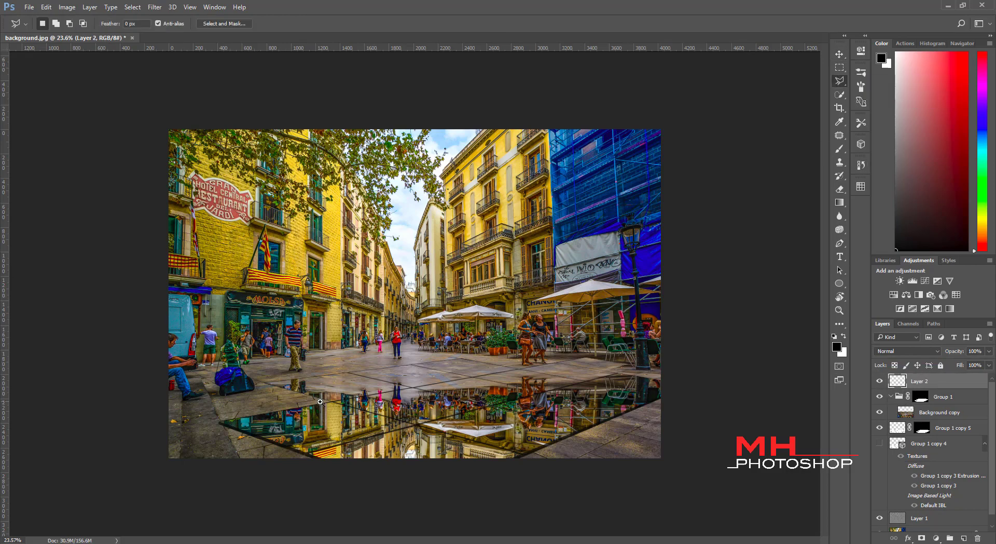
pyautogui.scroll(5, 321, 401)
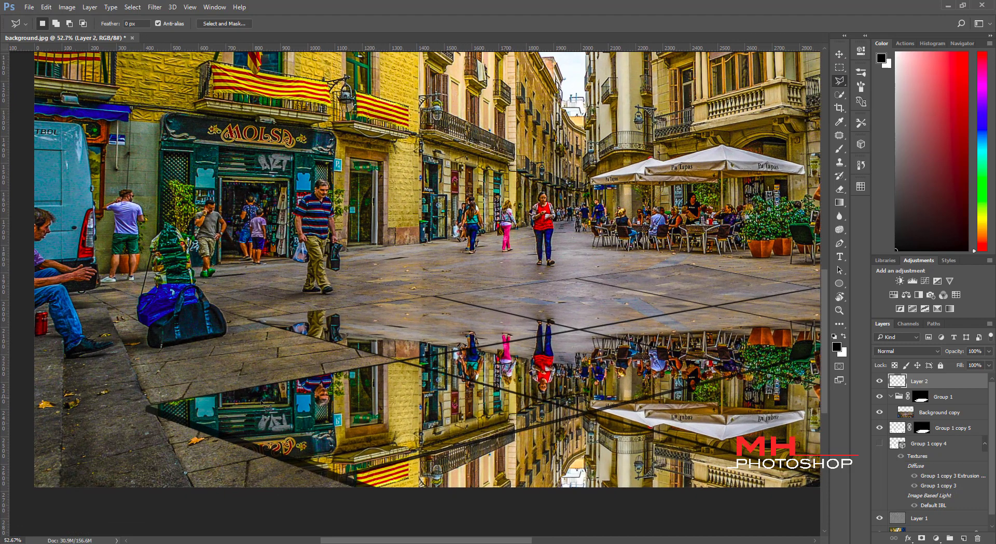
pyautogui.scroll(1, 171, 399)
pyautogui.scroll(1, 148, 387)
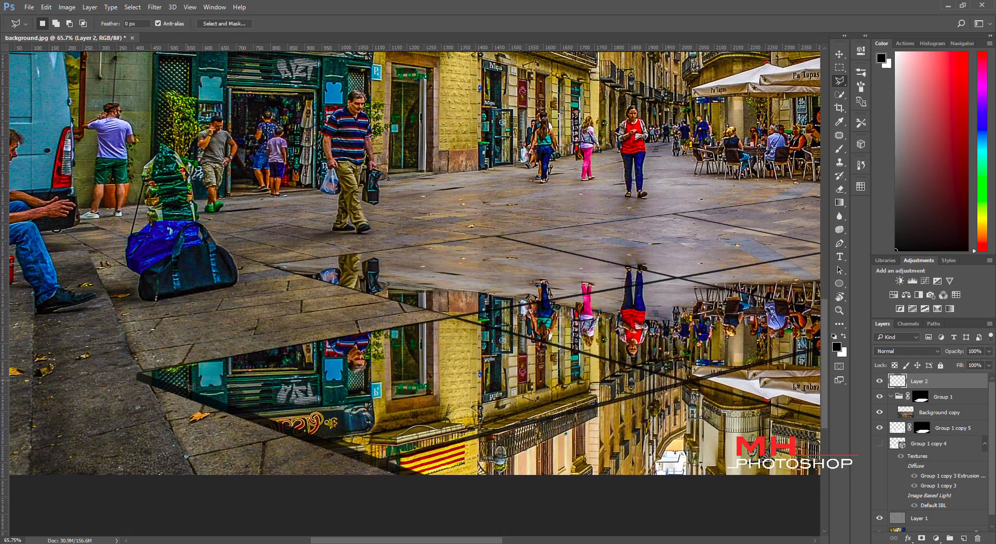
# Fill a thin black sliver along the floor's front edge
pyautogui.click(137, 374)
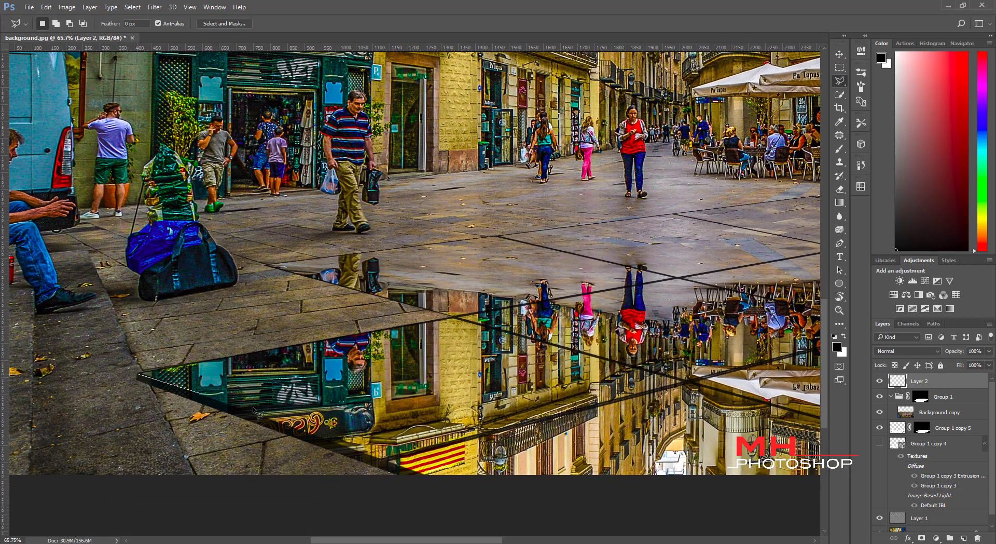
pyautogui.click(444, 481)
pyautogui.click(435, 488)
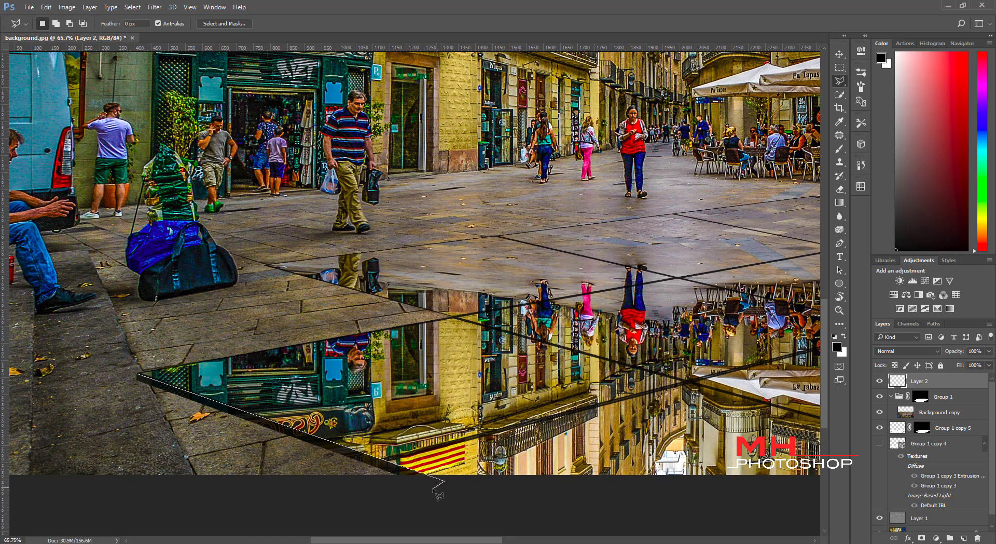
pyautogui.click(140, 378)
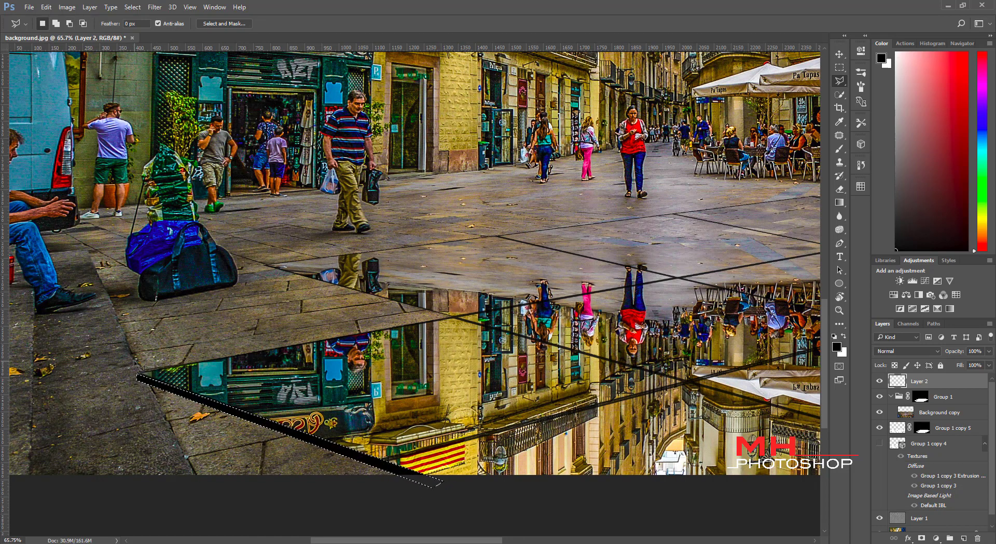
pyautogui.hotkey('ctrl', 'd')
# Fill a thin triangular strip along the floor edge with black
pyautogui.scroll(3, 370, 282)
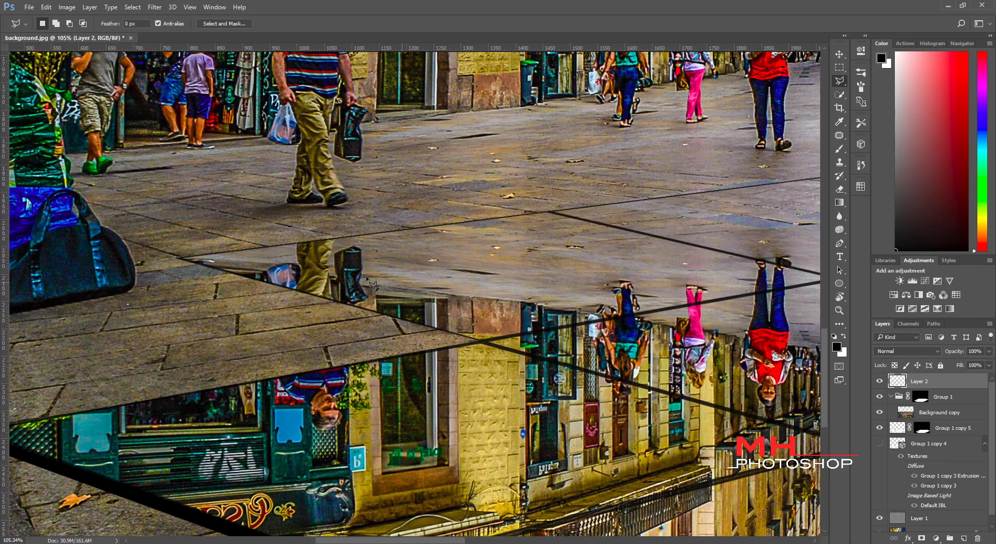
pyautogui.click(177, 258)
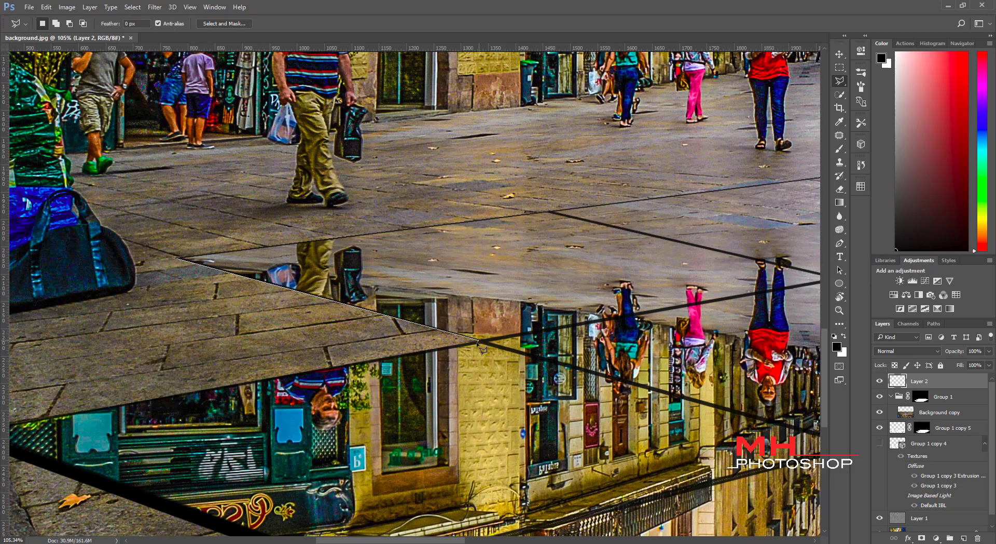
pyautogui.click(476, 342)
pyautogui.click(178, 261)
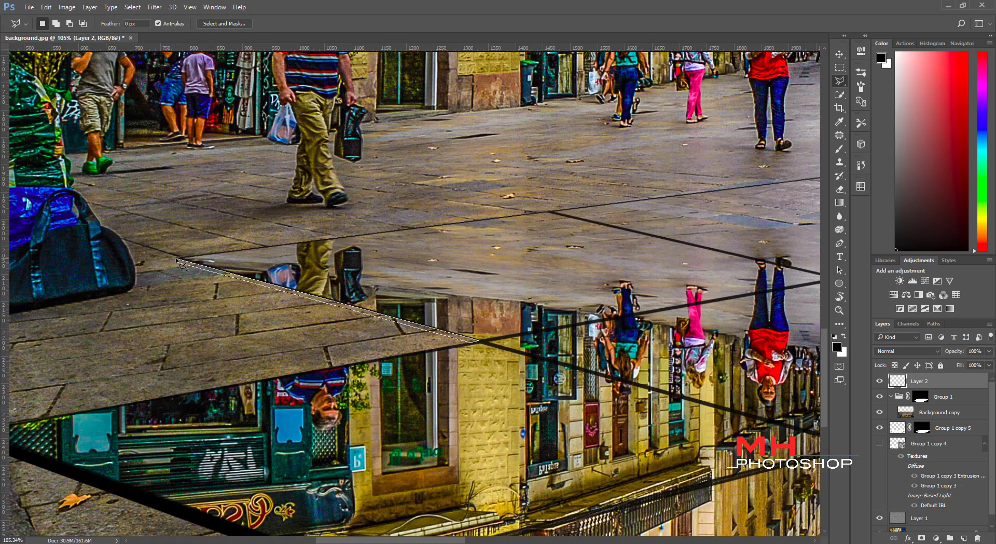
pyautogui.hotkey('alt', 'BackSpace')
pyautogui.hotkey('ctrl', 'd')
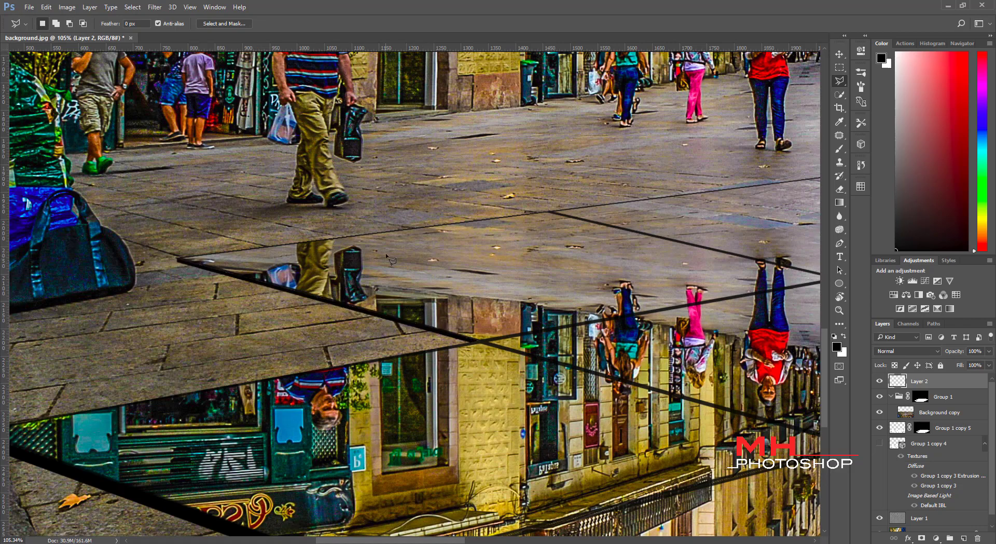
pyautogui.hotkey('ctrl', '-')
pyautogui.hotkey('ctrl', '-')
pyautogui.hotkey('ctrl', '-')
pyautogui.hotkey('ctrl', '-')
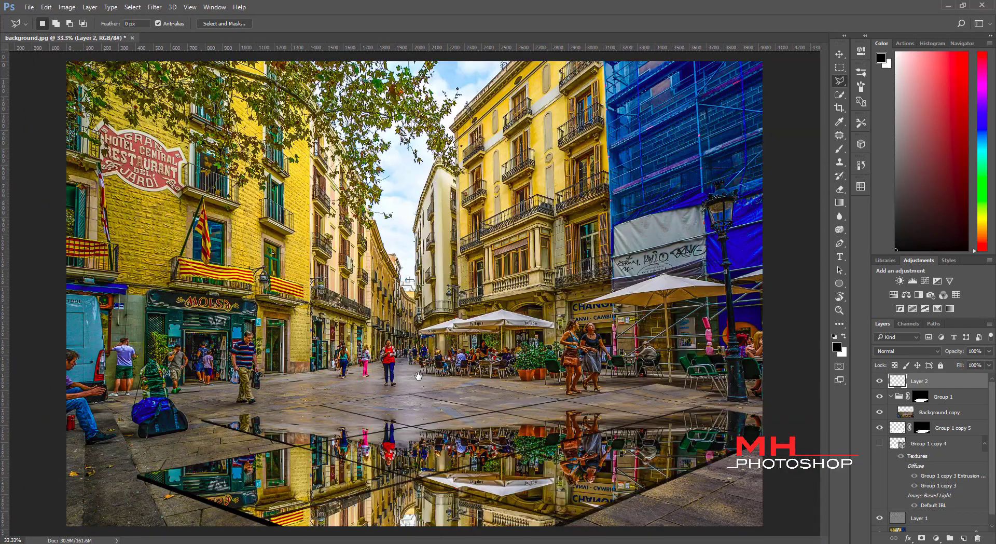
# Select a diagonal band along the right floor edge, then pick the car image file
pyautogui.moveTo(526, 451); pyautogui.dragTo(260, 302)
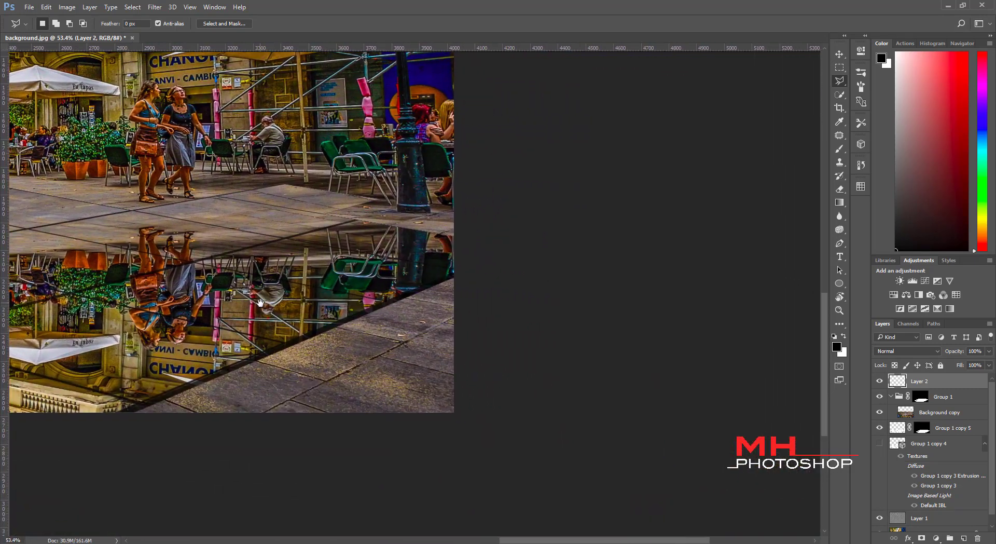
pyautogui.scroll(3, 174, 397)
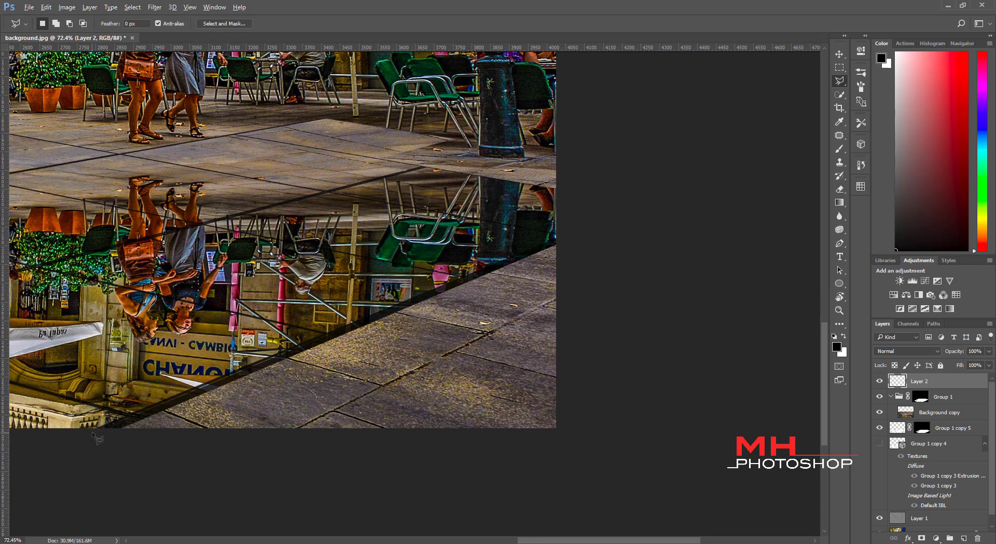
pyautogui.click(91, 430)
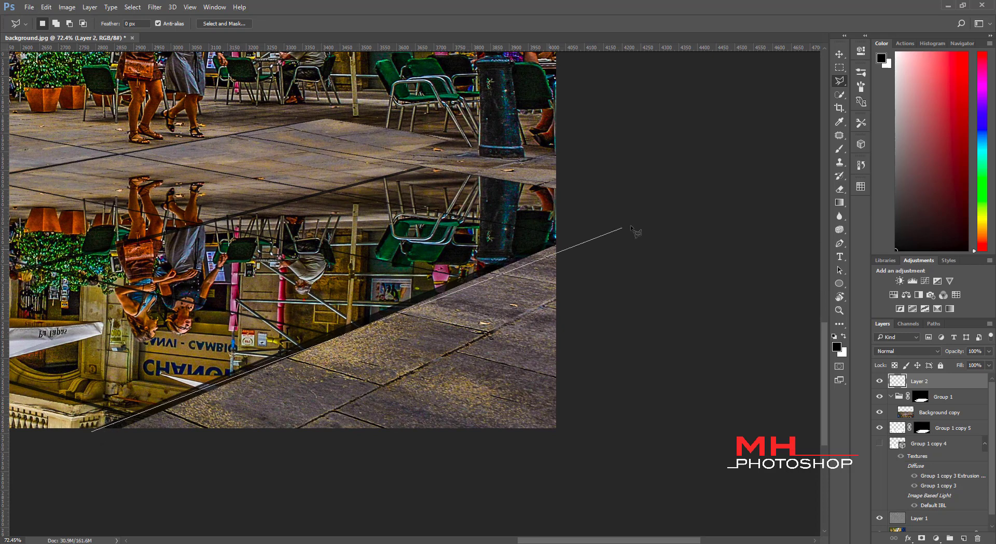
pyautogui.click(595, 224)
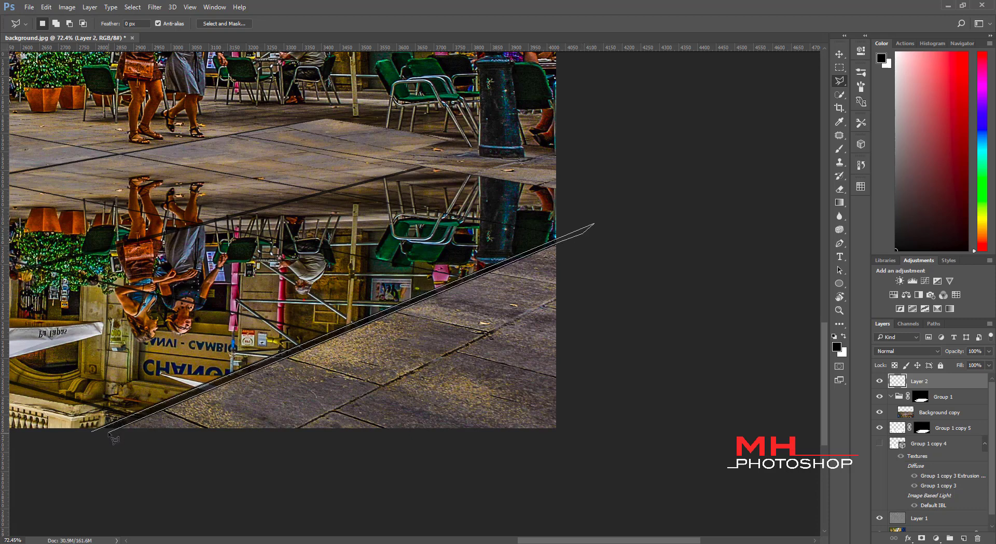
pyautogui.click(93, 432)
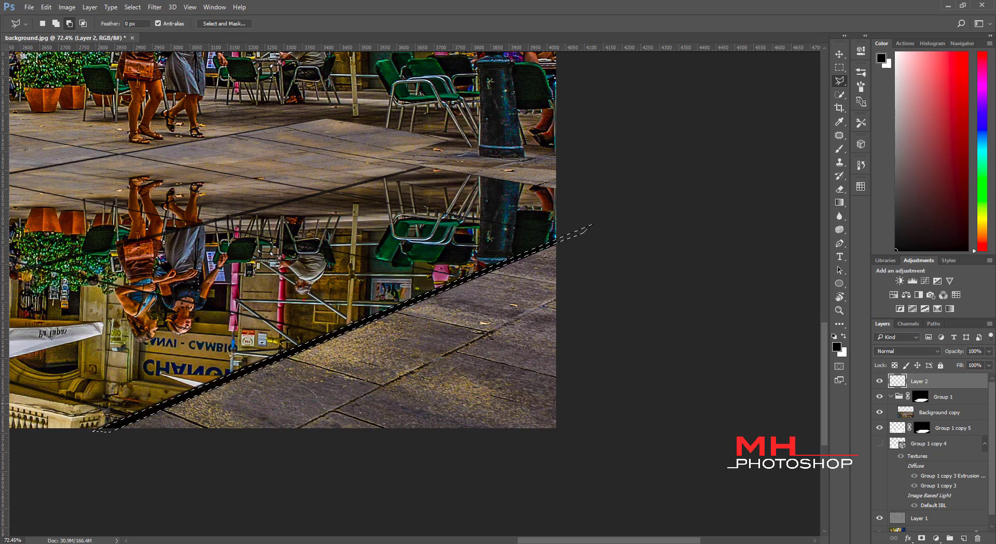
pyautogui.scroll(-2, 320, 287)
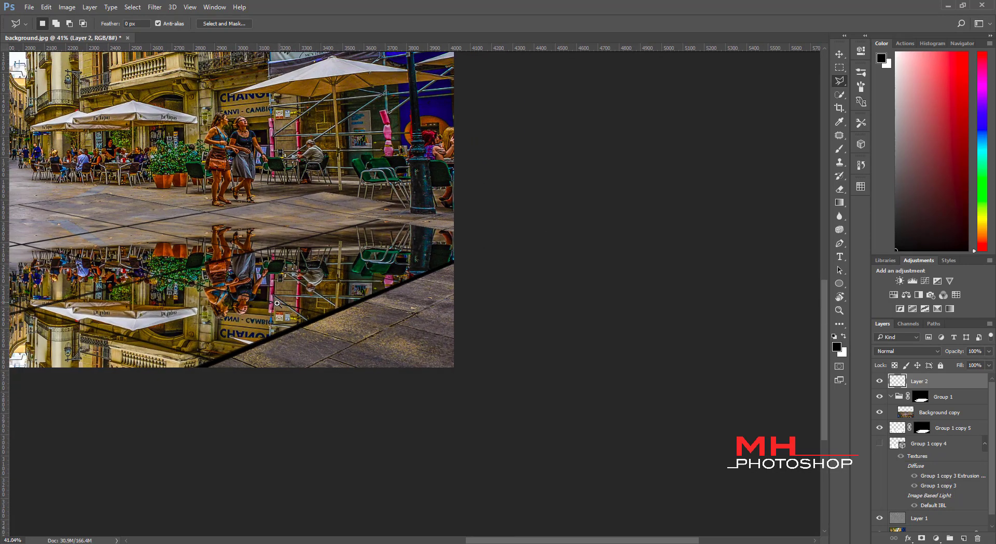
pyautogui.scroll(-1, 257, 306)
pyautogui.scroll(-1, 250, 308)
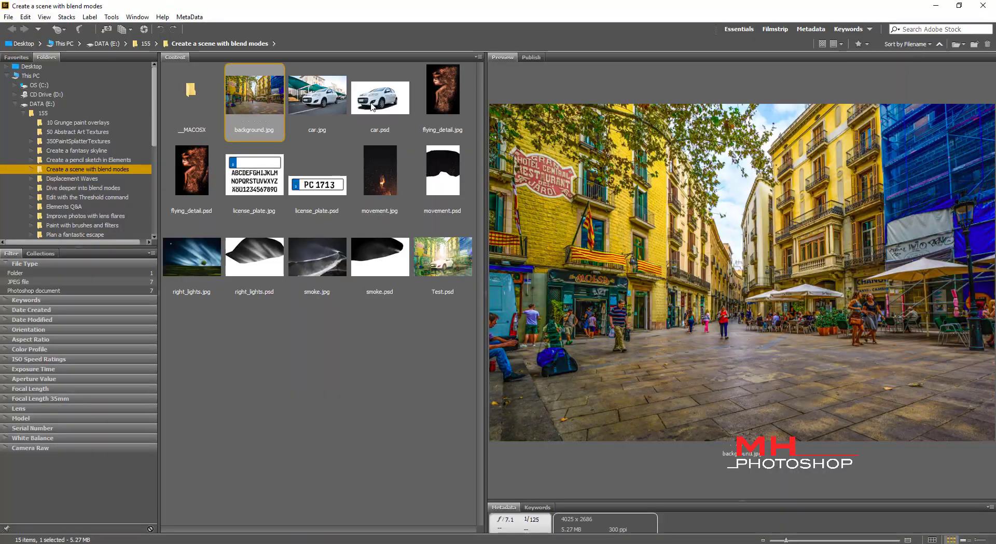
pyautogui.click(388, 99)
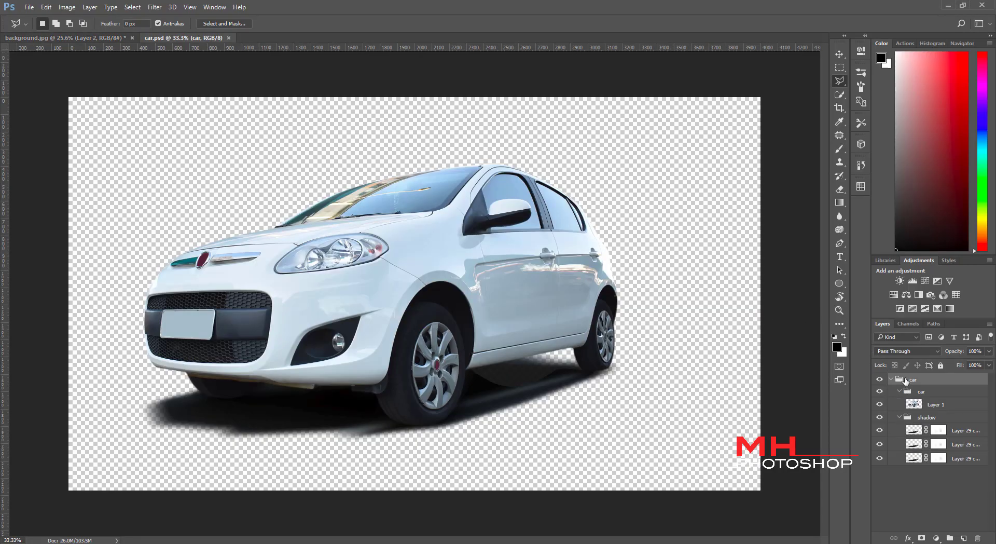
# Drag the car group into the street photo and scale it down to about 60%
pyautogui.moveTo(906, 380); pyautogui.dragTo(490, 335)
pyautogui.hotkey('ctrl', 't')
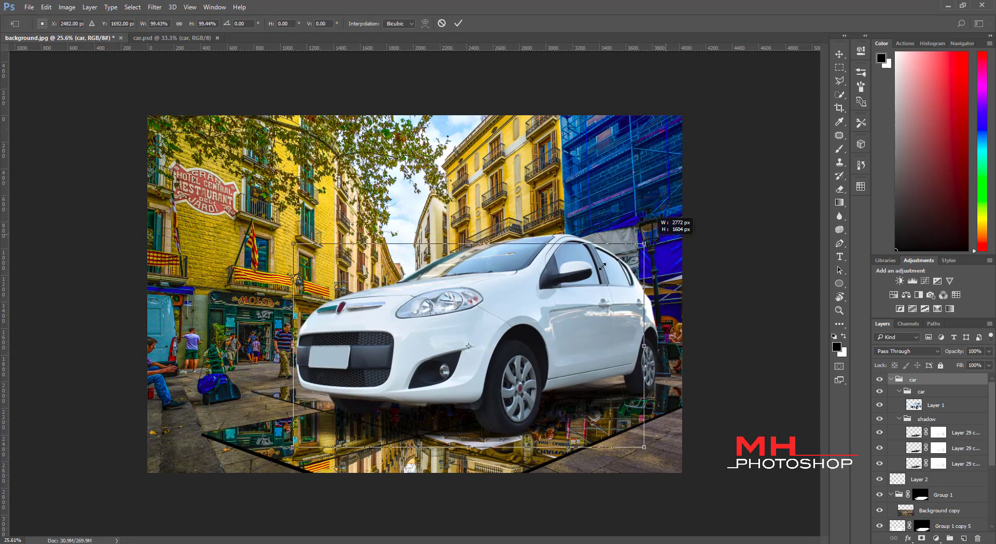
pyautogui.moveTo(668, 220); pyautogui.dragTo(516, 318)
pyautogui.moveTo(463, 372)
pyautogui.mouseDown()
pyautogui.moveTo(502, 380)
pyautogui.moveTo(458, 352)
pyautogui.mouseUp()
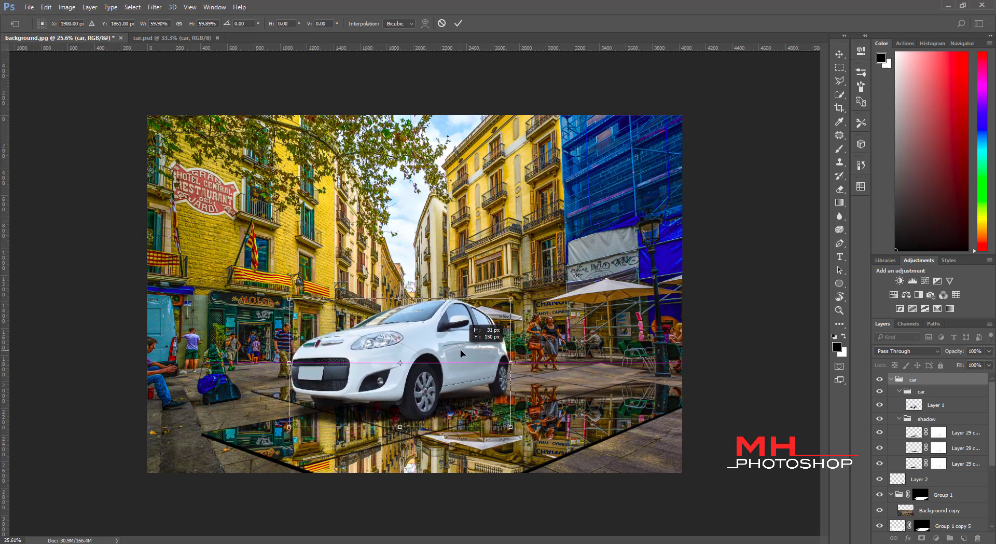
pyautogui.moveTo(458, 352); pyautogui.dragTo(490, 342)
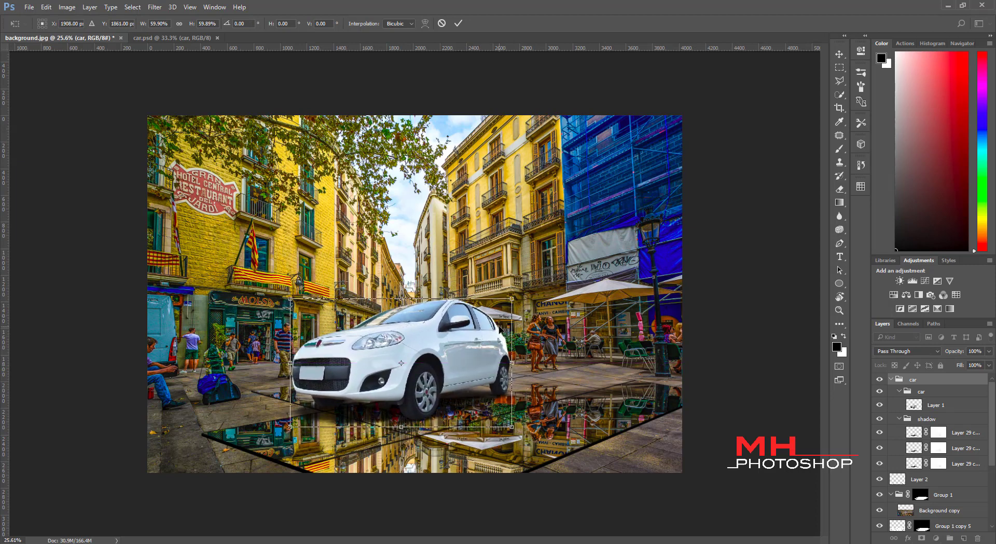
pyautogui.moveTo(512, 299)
pyautogui.mouseDown()
pyautogui.moveTo(525, 292)
pyautogui.moveTo(515, 297)
pyautogui.mouseUp()
pyautogui.moveTo(449, 327); pyautogui.dragTo(451, 331)
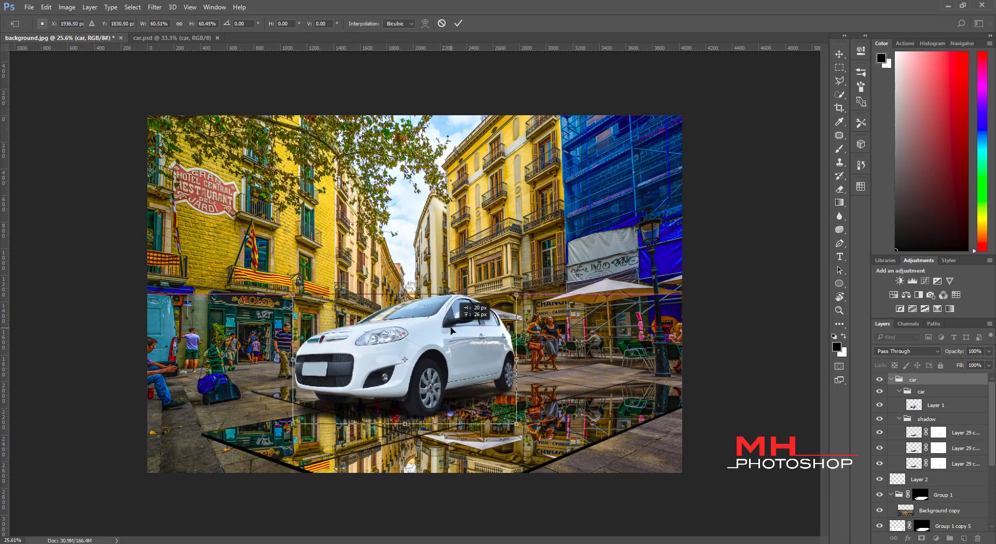
pyautogui.moveTo(517, 294); pyautogui.dragTo(485, 308)
pyautogui.moveTo(448, 336); pyautogui.dragTo(455, 335)
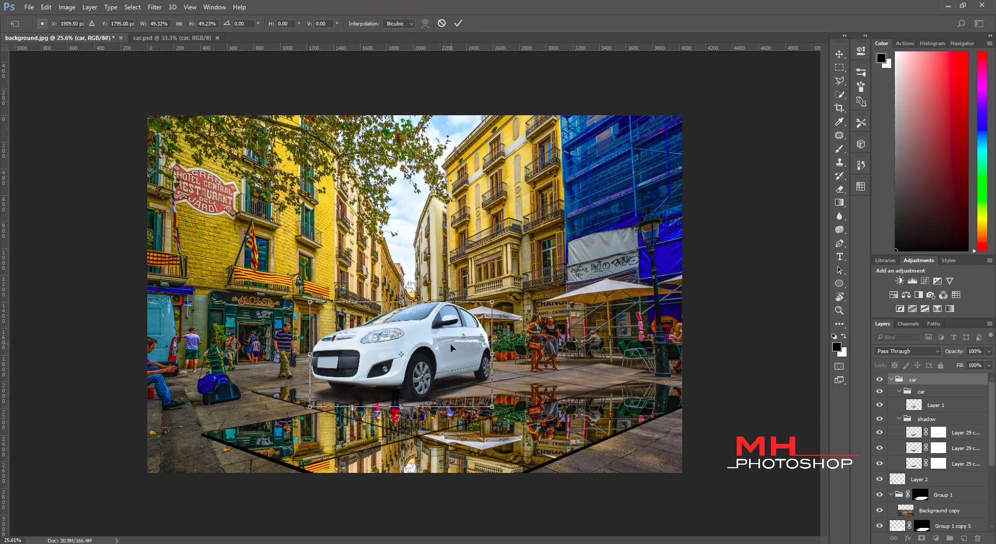
# Fine-tune the car to about 63% scale, standing on the reflective floor
pyautogui.moveTo(452, 347)
pyautogui.mouseDown()
pyautogui.moveTo(475, 354)
pyautogui.moveTo(513, 343)
pyautogui.mouseUp()
pyautogui.moveTo(547, 309); pyautogui.dragTo(525, 322)
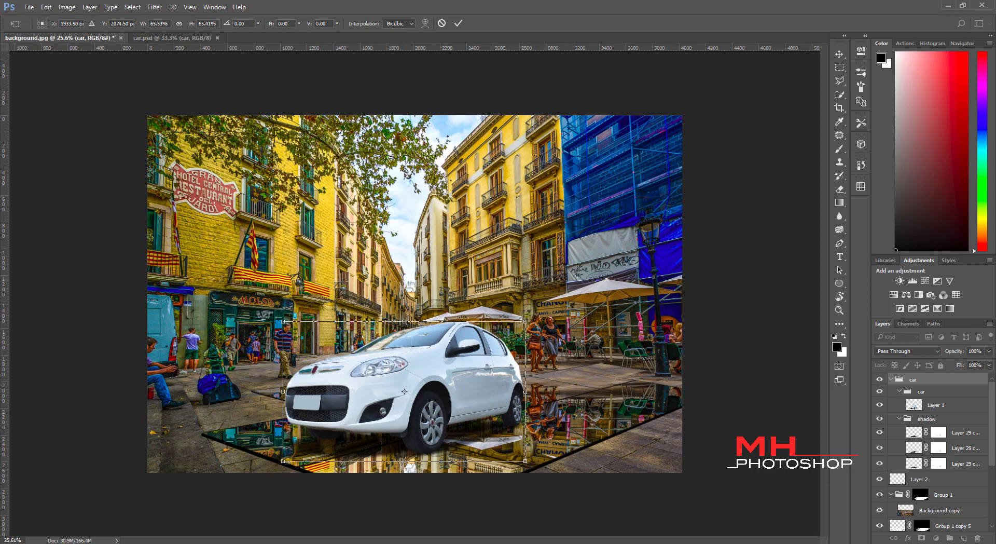
pyautogui.moveTo(520, 322); pyautogui.dragTo(522, 321)
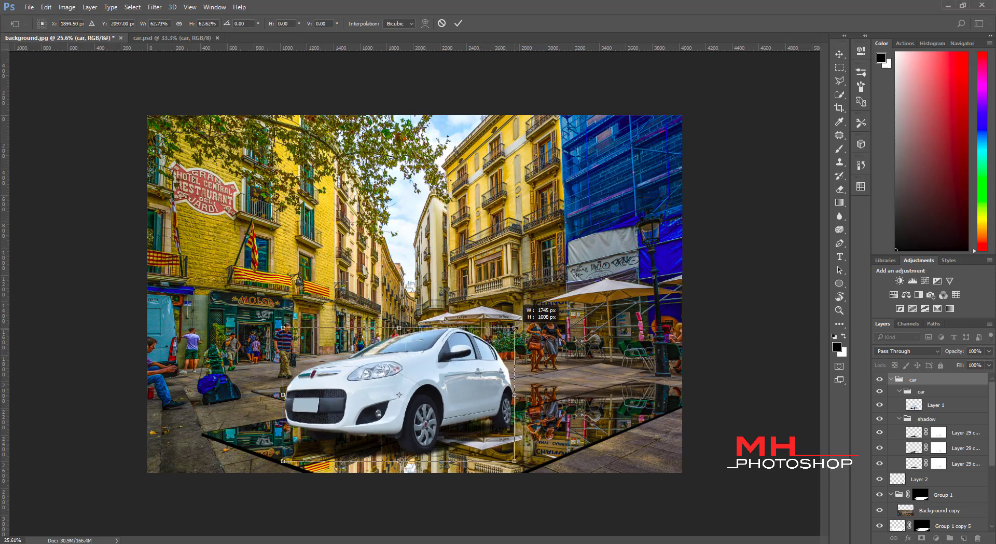
pyautogui.moveTo(473, 369); pyautogui.dragTo(476, 340)
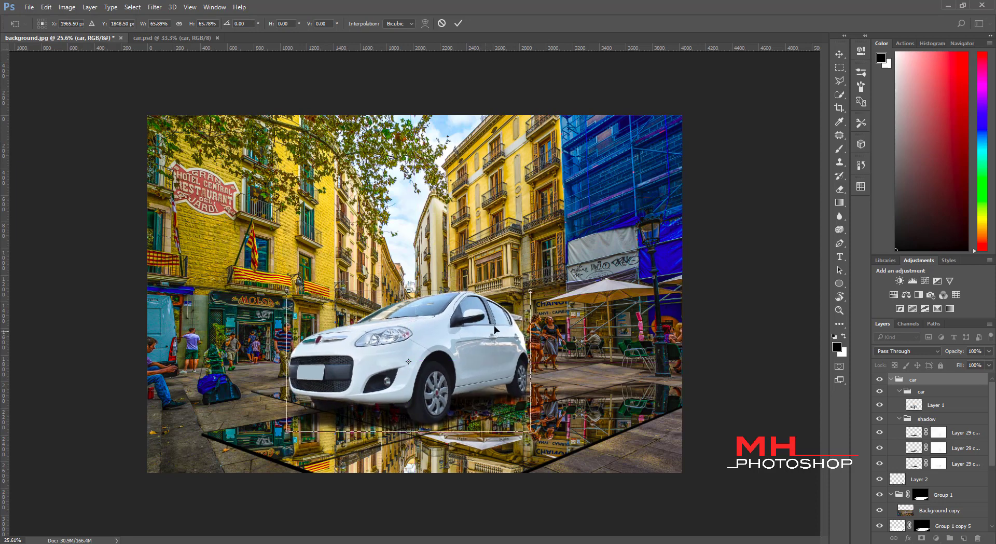
pyautogui.moveTo(530, 290); pyautogui.dragTo(477, 341)
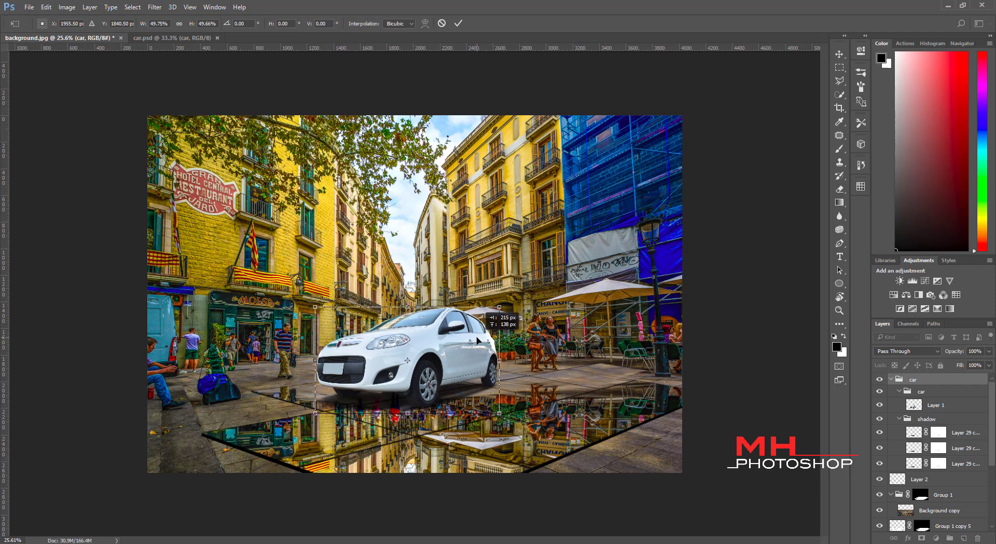
pyautogui.moveTo(477, 341); pyautogui.dragTo(478, 341)
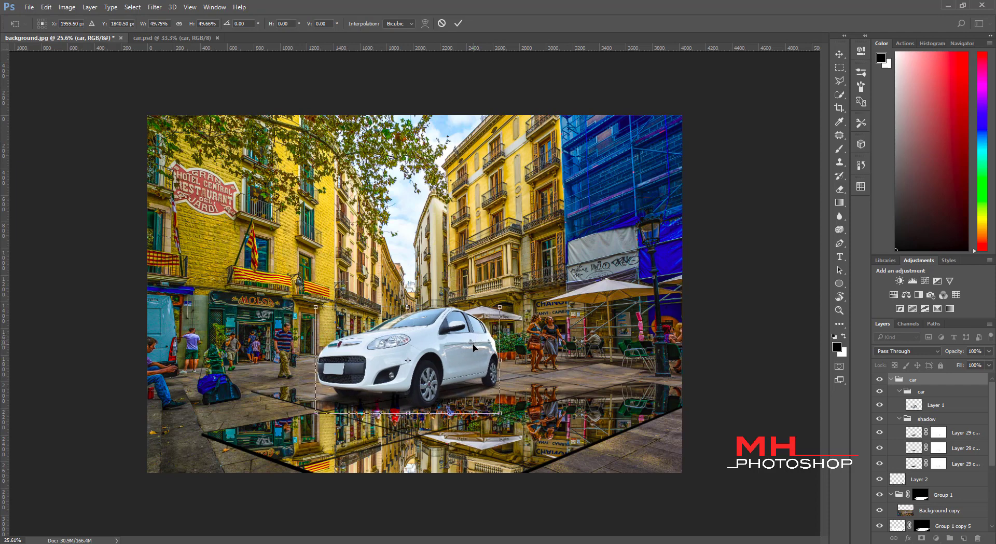
pyautogui.moveTo(472, 345)
pyautogui.mouseDown()
pyautogui.moveTo(472, 357)
pyautogui.moveTo(472, 344)
pyautogui.mouseUp()
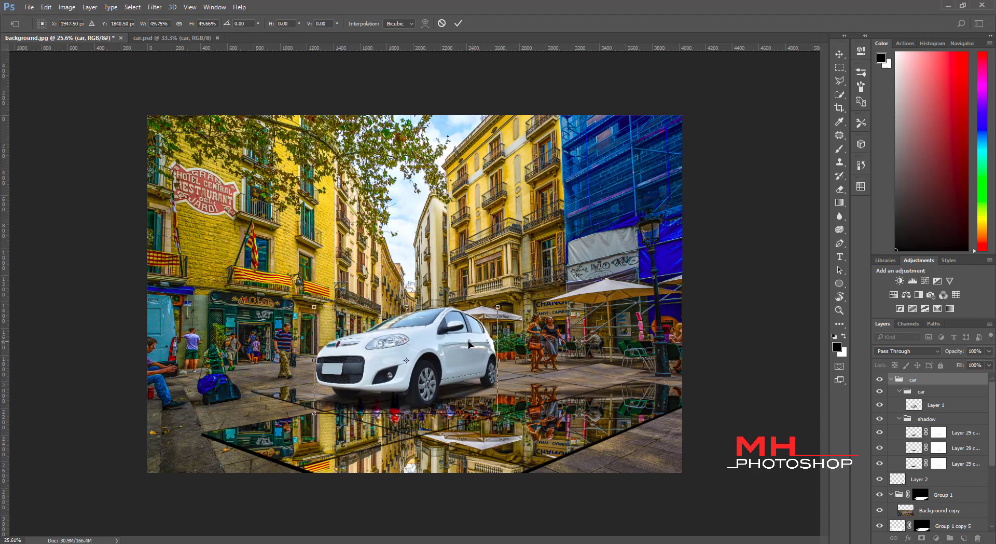
pyautogui.moveTo(441, 376); pyautogui.dragTo(425, 400)
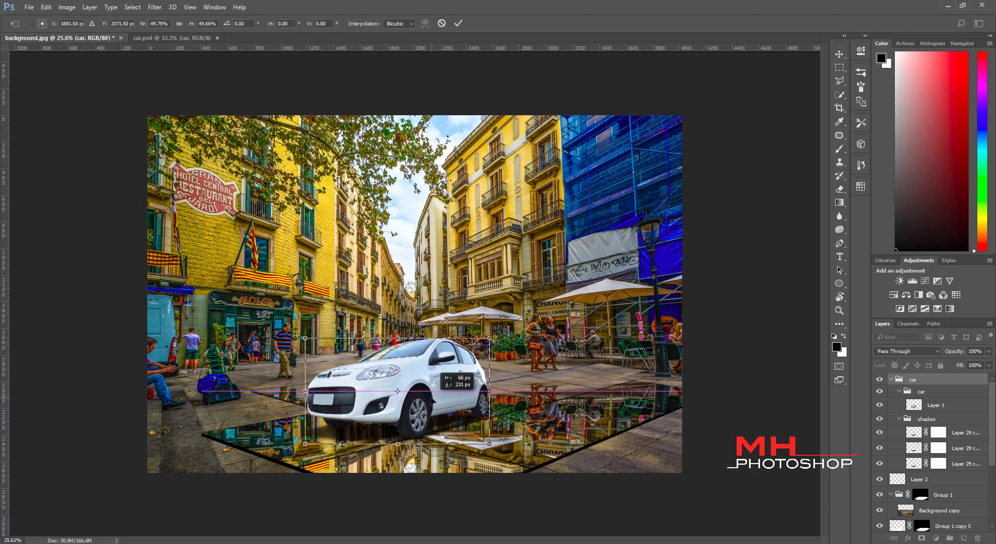
pyautogui.moveTo(482, 333); pyautogui.dragTo(518, 310)
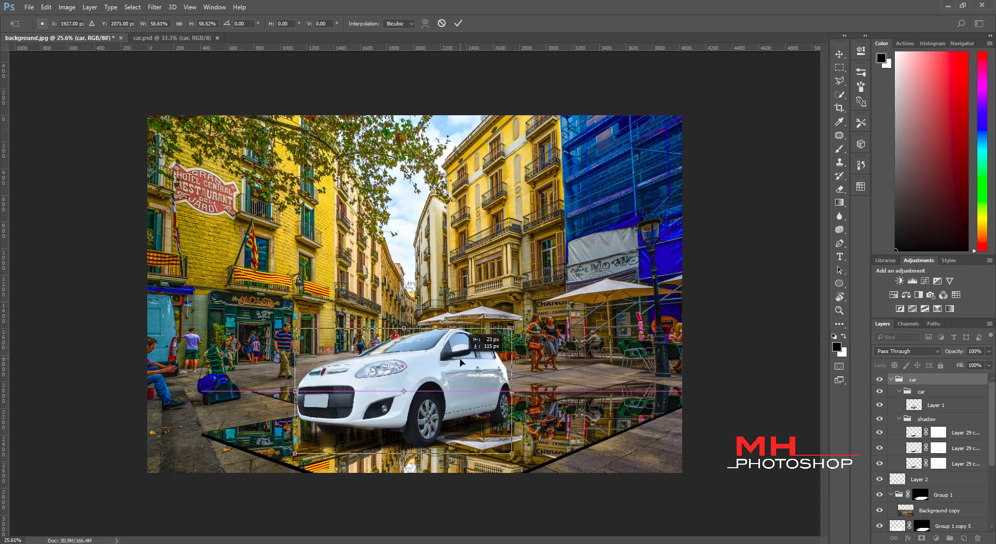
pyautogui.moveTo(487, 347); pyautogui.dragTo(521, 316)
pyautogui.moveTo(480, 341); pyautogui.dragTo(460, 360)
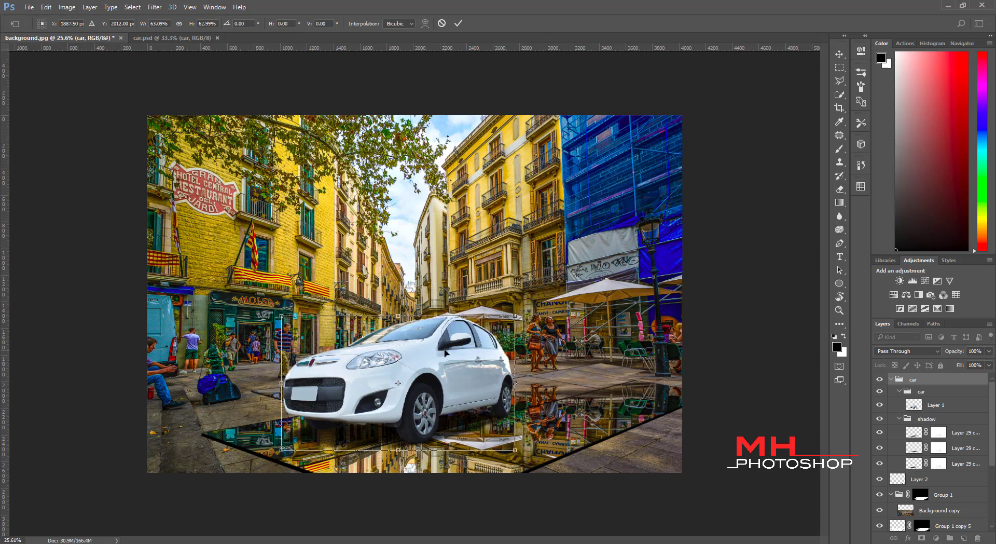
pyautogui.press('Return')
pyautogui.press('l')
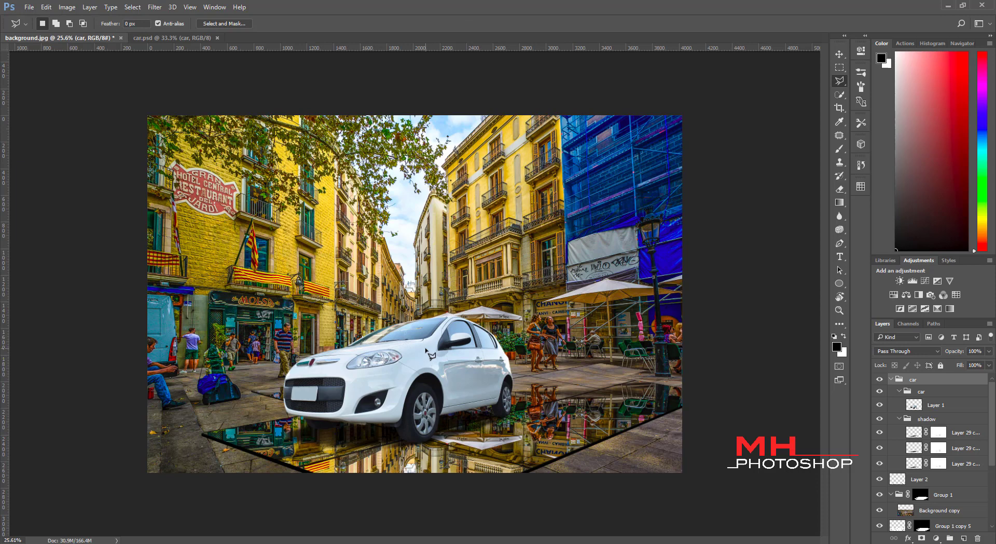
# Nudge the car slightly upward and check its placement
pyautogui.press('v')
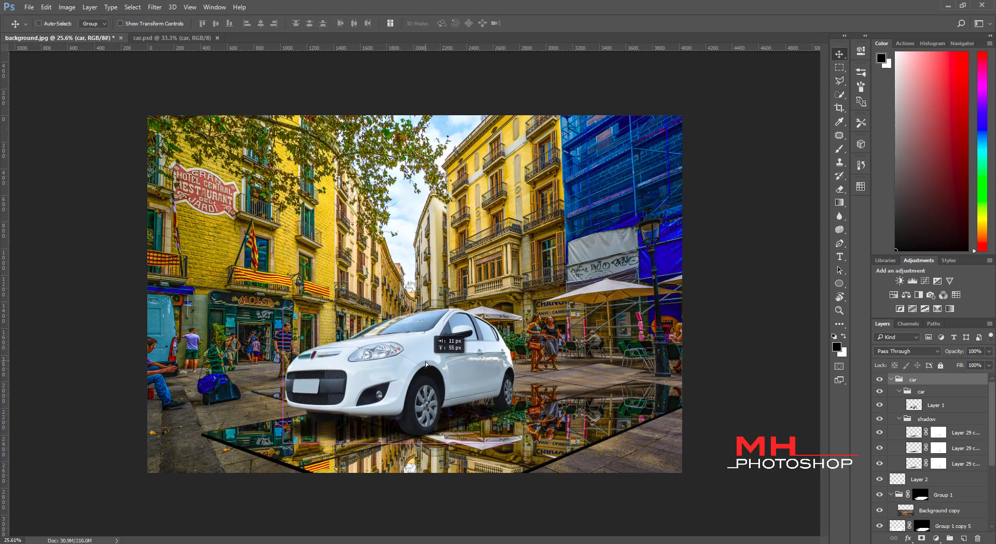
pyautogui.moveTo(427, 375); pyautogui.dragTo(429, 371)
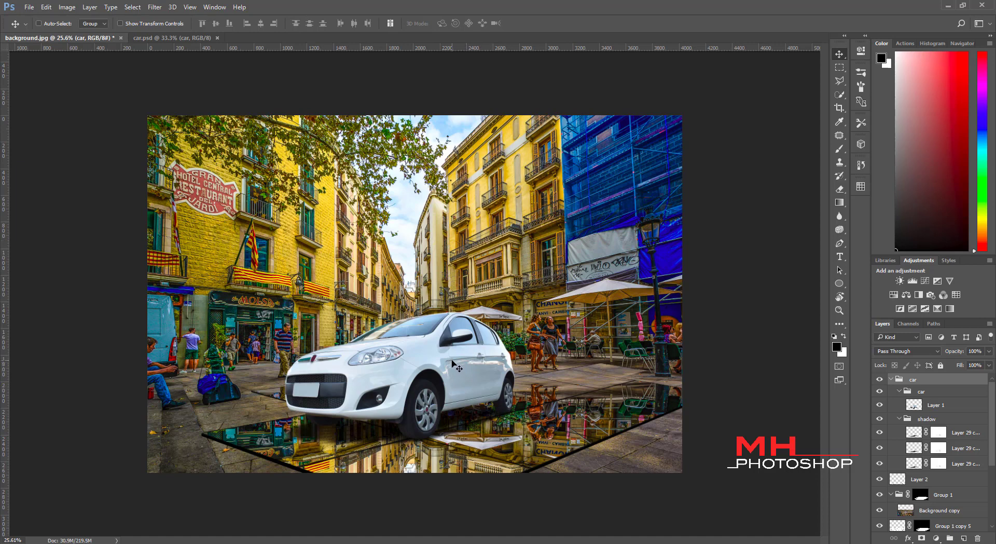
pyautogui.click(879, 383)
# Skew the car about -2.6° to match the floor, then select Layer 1
pyautogui.hotkey('ctrl', 't')
pyautogui.moveTo(288, 312); pyautogui.dragTo(293, 314)
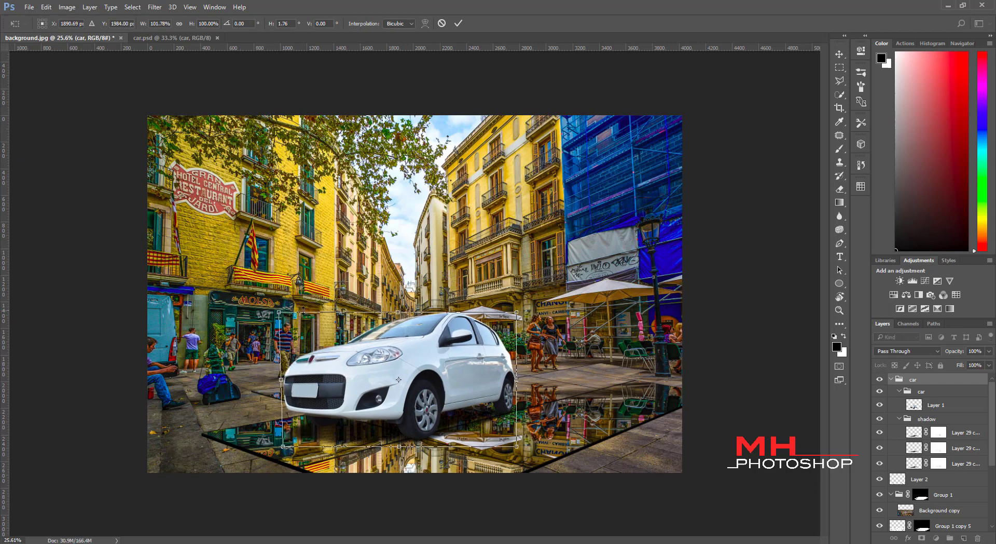
pyautogui.press('Return')
pyautogui.click(879, 381)
pyautogui.click(879, 381)
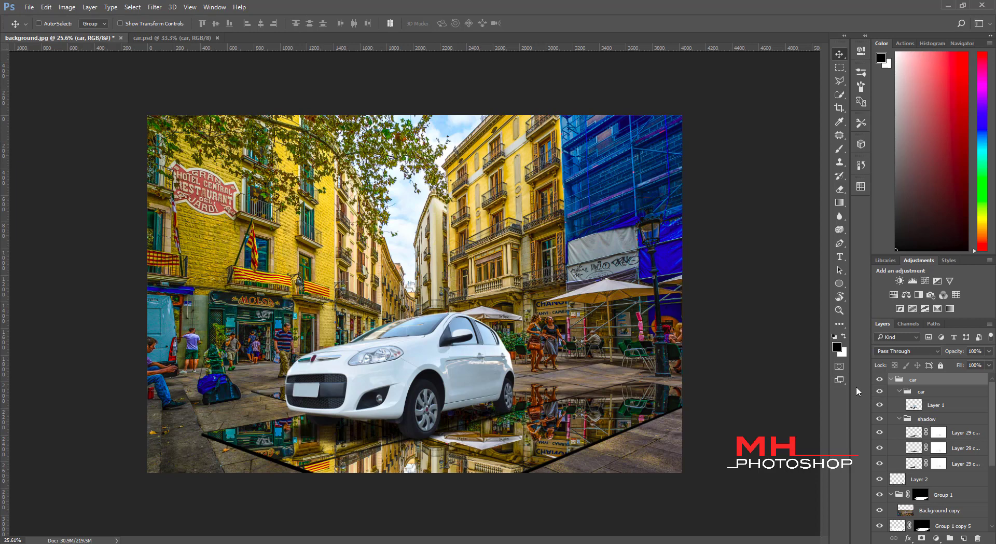
pyautogui.click(917, 405)
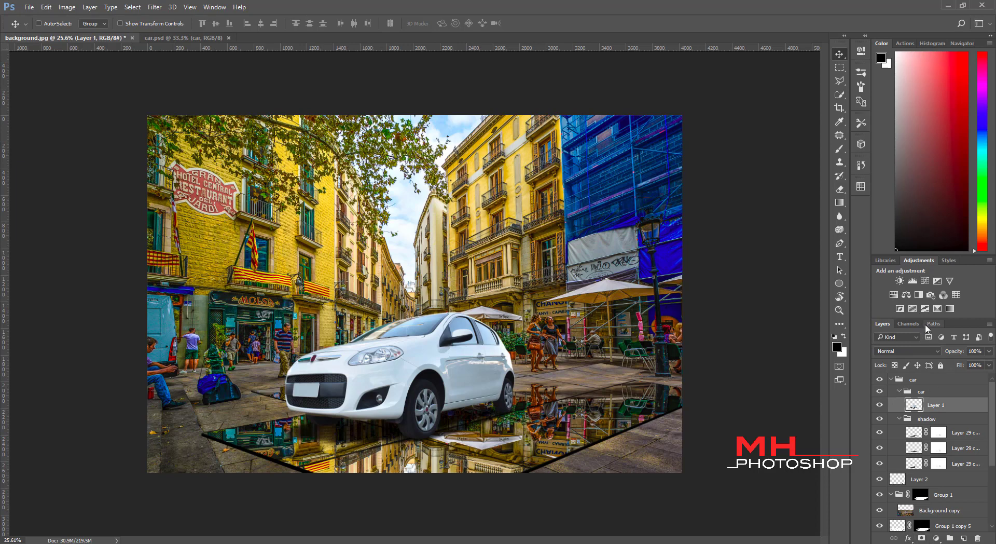
# Add a Brightness/Contrast layer clipped to the car, raising its contrast
pyautogui.click(900, 281)
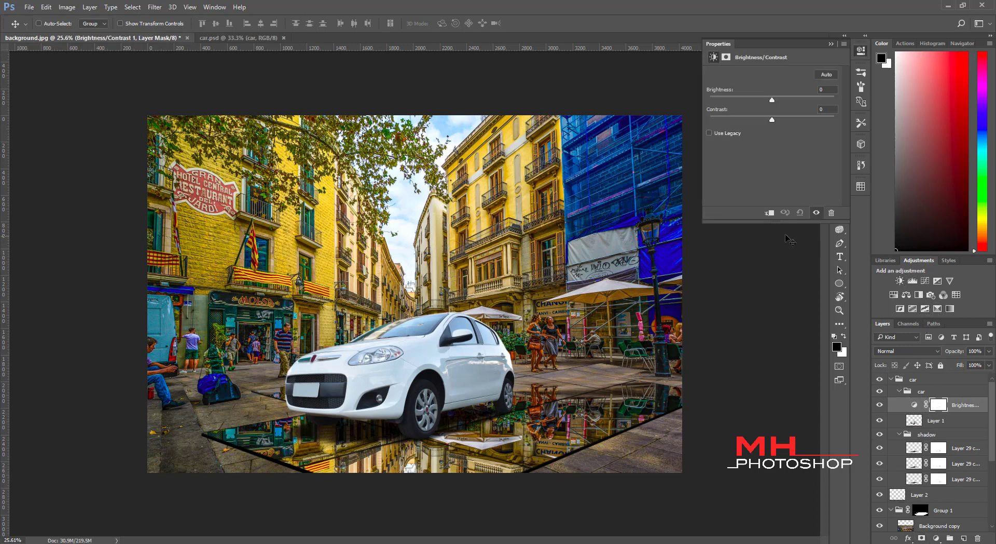
pyautogui.click(770, 215)
pyautogui.moveTo(773, 119); pyautogui.dragTo(785, 120)
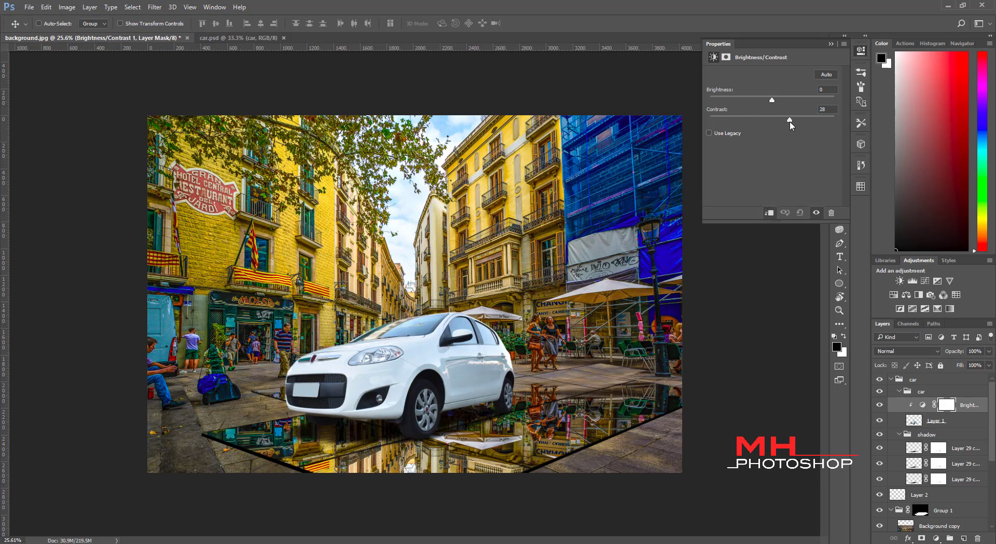
pyautogui.click(830, 44)
pyautogui.click(879, 406)
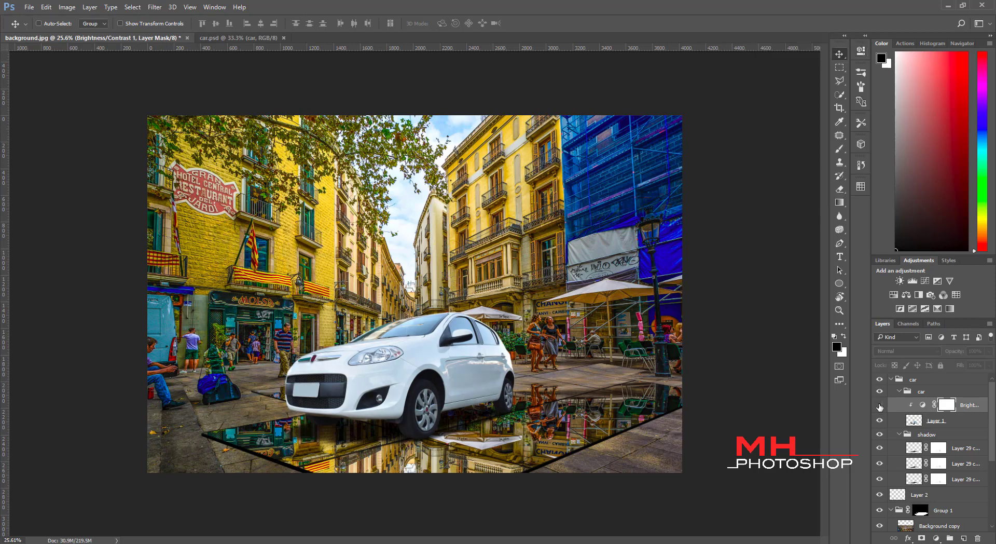
pyautogui.click(879, 406)
# Add a clipped Color Balance shifting the car's midtones slightly toward blue
pyautogui.click(906, 295)
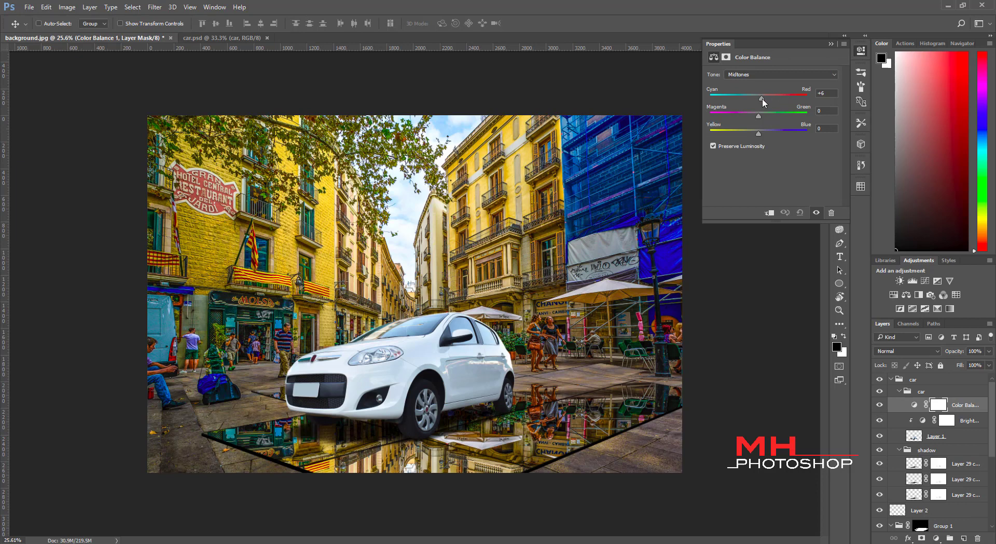
pyautogui.moveTo(762, 98); pyautogui.dragTo(761, 98)
pyautogui.moveTo(744, 132); pyautogui.dragTo(747, 131)
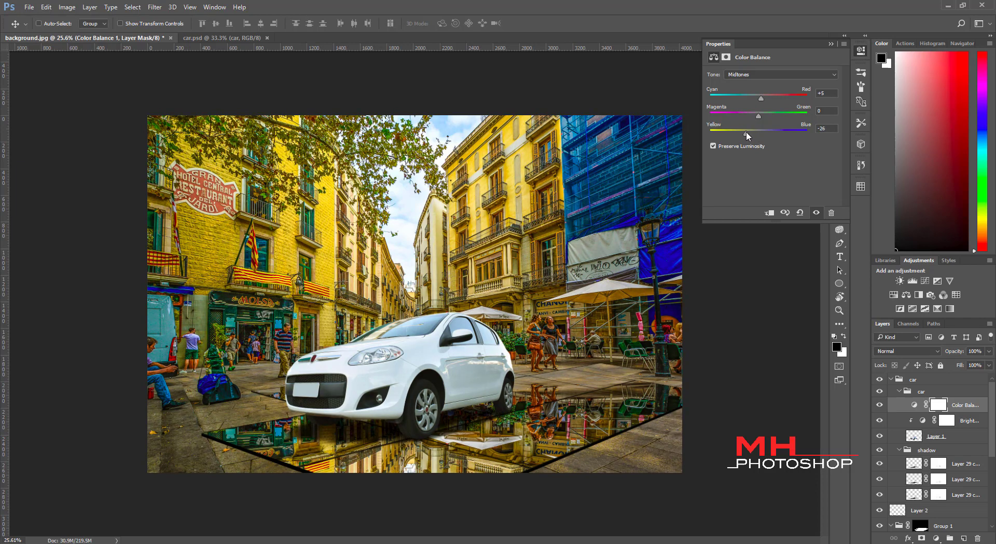
pyautogui.click(830, 45)
pyautogui.click(880, 406)
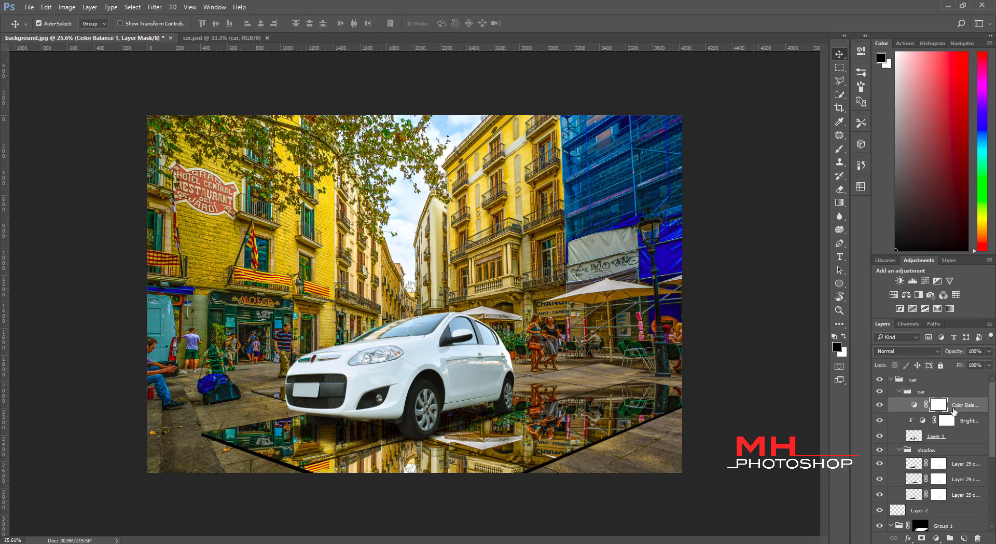
pyautogui.keyDown('alt'); pyautogui.click(958, 411); pyautogui.keyUp('alt')
pyautogui.click(926, 392)
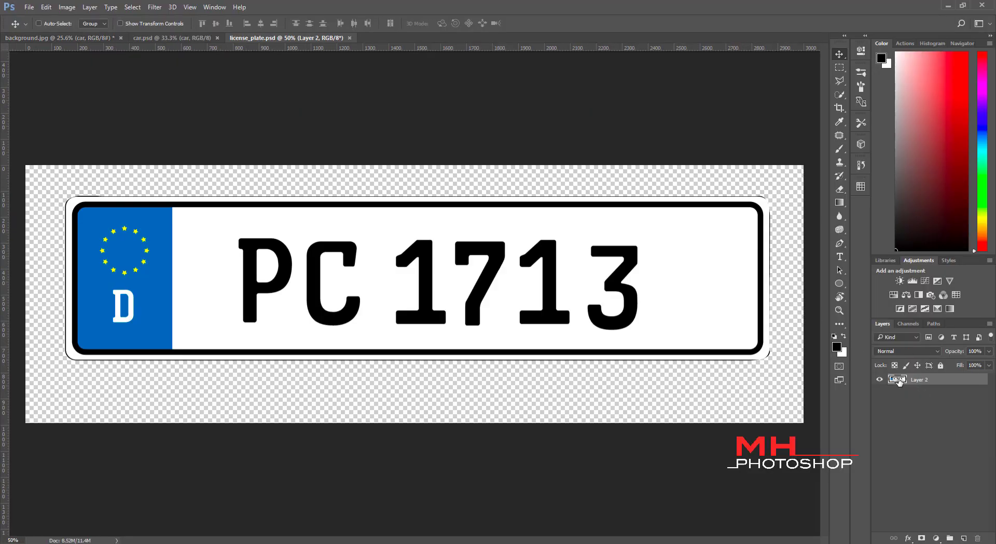
# Copy the licence plate into background.jpg and shrink it onto the front bumper
pyautogui.moveTo(898, 379)
pyautogui.mouseDown()
pyautogui.moveTo(71, 38)
pyautogui.moveTo(303, 317)
pyautogui.mouseUp()
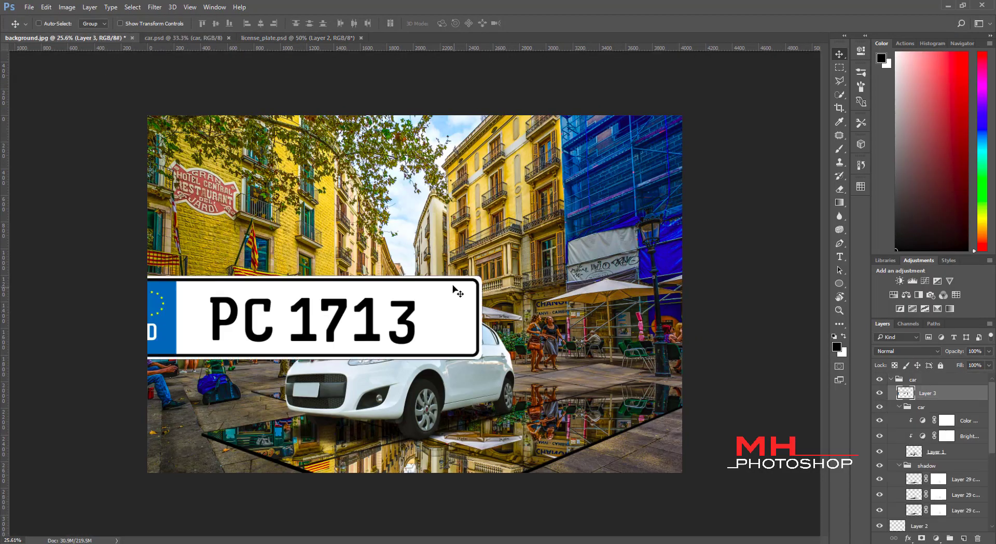
pyautogui.hotkey('ctrl', 't')
pyautogui.moveTo(483, 275)
pyautogui.mouseDown()
pyautogui.moveTo(167, 344)
pyautogui.moveTo(315, 396)
pyautogui.mouseUp()
pyautogui.scroll(5, 315, 395)
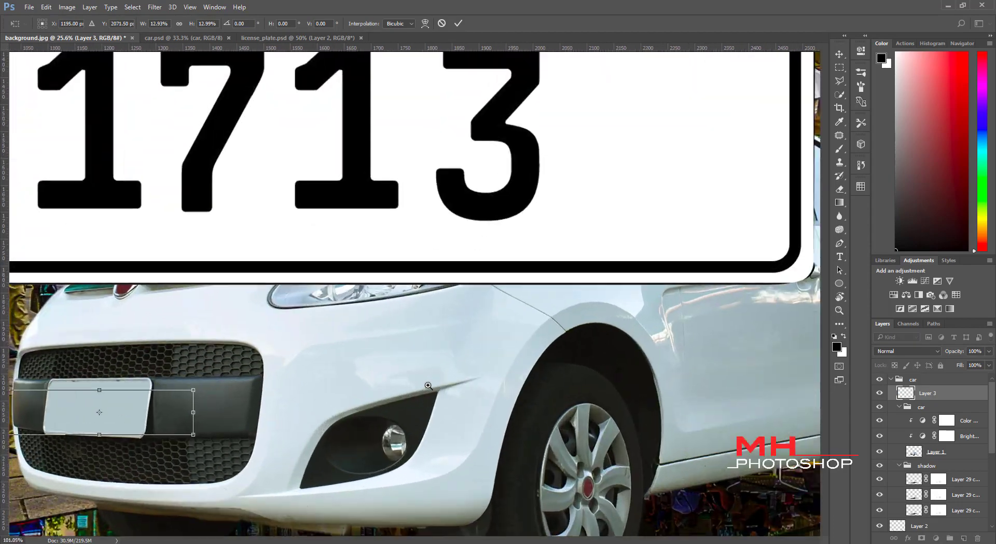
pyautogui.scroll(-2, 315, 396)
pyautogui.moveTo(371, 382)
pyautogui.mouseDown()
pyautogui.moveTo(466, 375)
pyautogui.moveTo(351, 388)
pyautogui.moveTo(380, 386)
pyautogui.mouseUp()
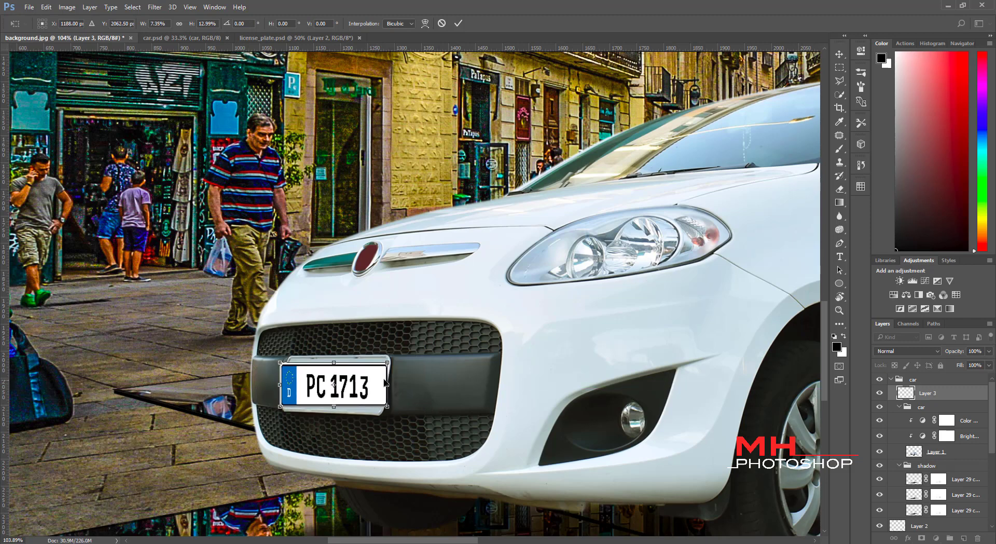
# Warp the plate's corners and edges so it follows the bumper's curve
pyautogui.rightClick(366, 383)
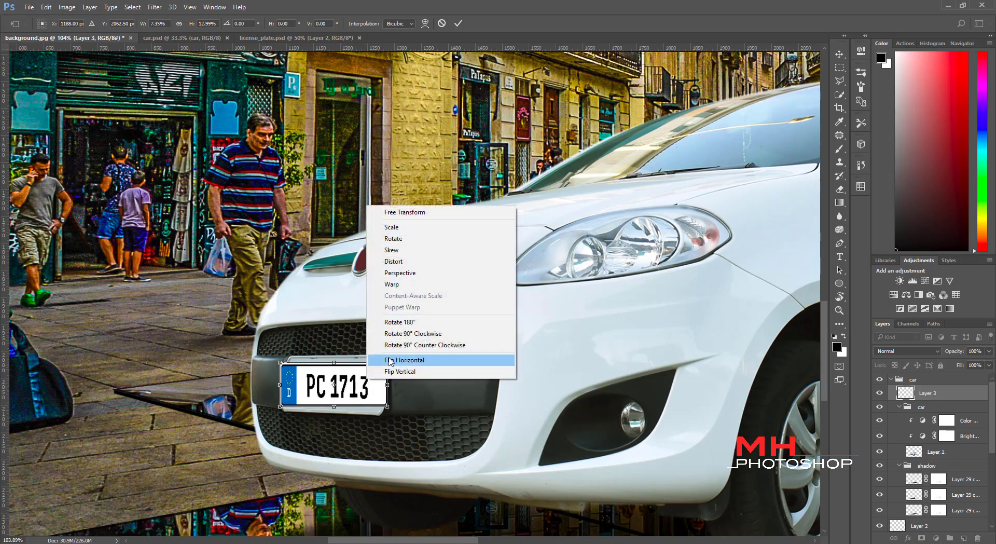
pyautogui.click(389, 284)
pyautogui.moveTo(382, 408); pyautogui.dragTo(380, 409)
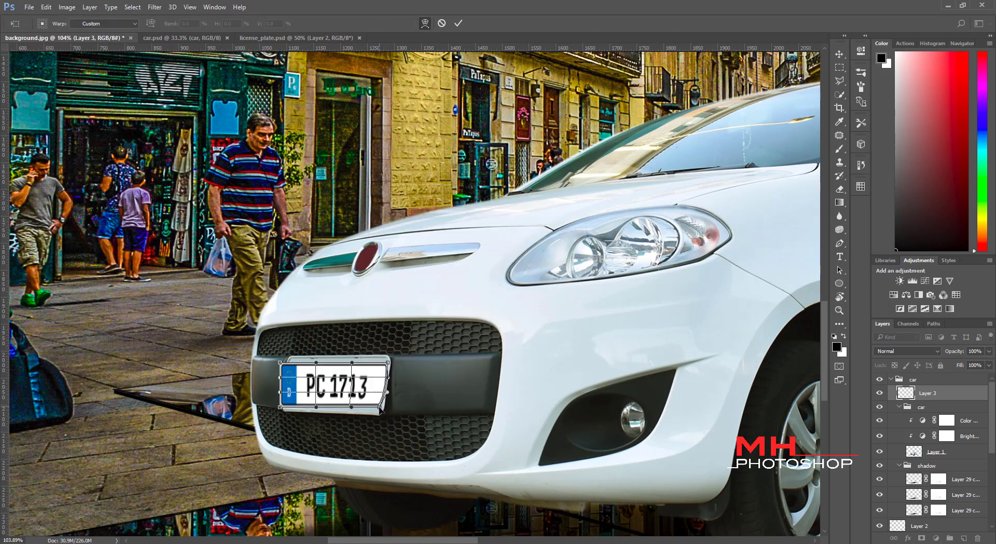
pyautogui.moveTo(388, 362); pyautogui.dragTo(385, 381)
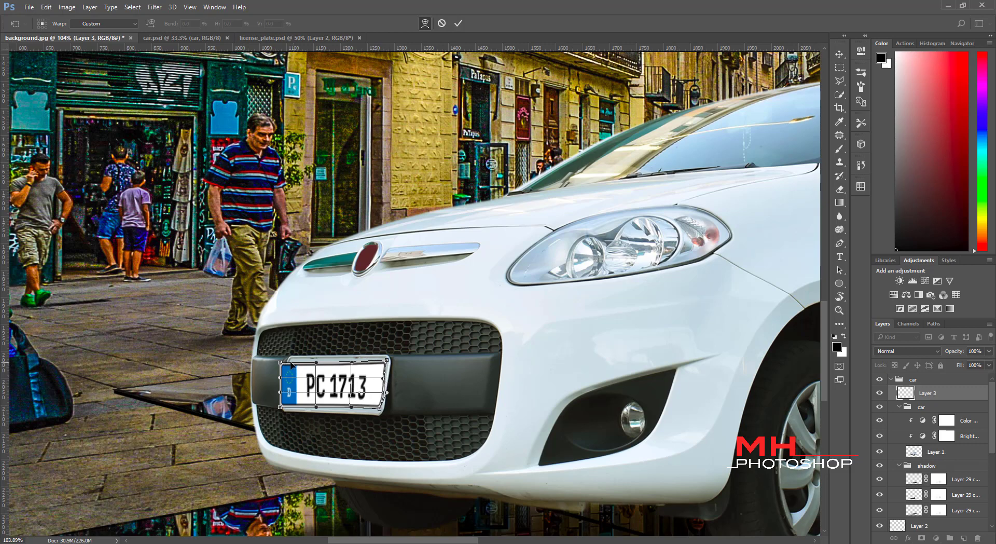
pyautogui.moveTo(282, 364); pyautogui.dragTo(290, 361)
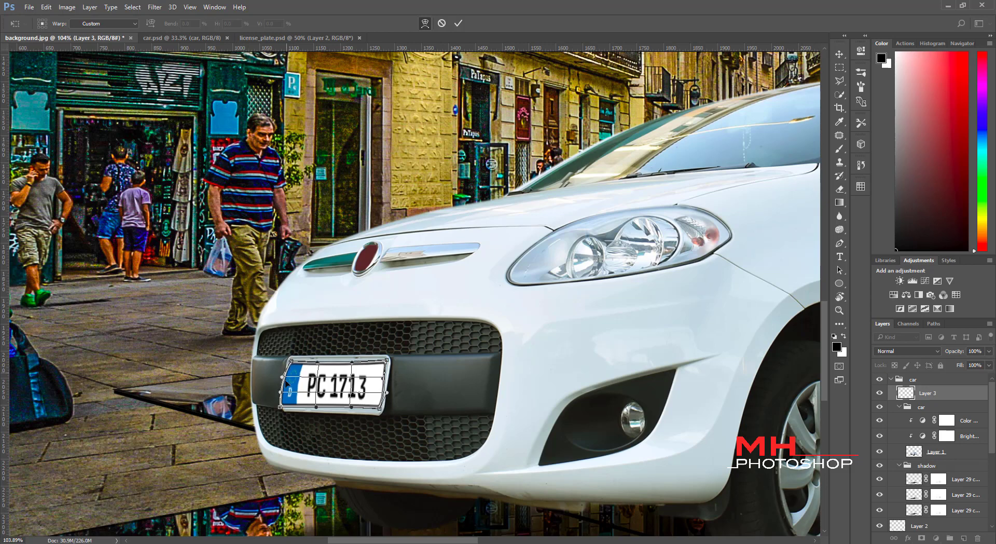
pyautogui.moveTo(281, 407); pyautogui.dragTo(322, 368)
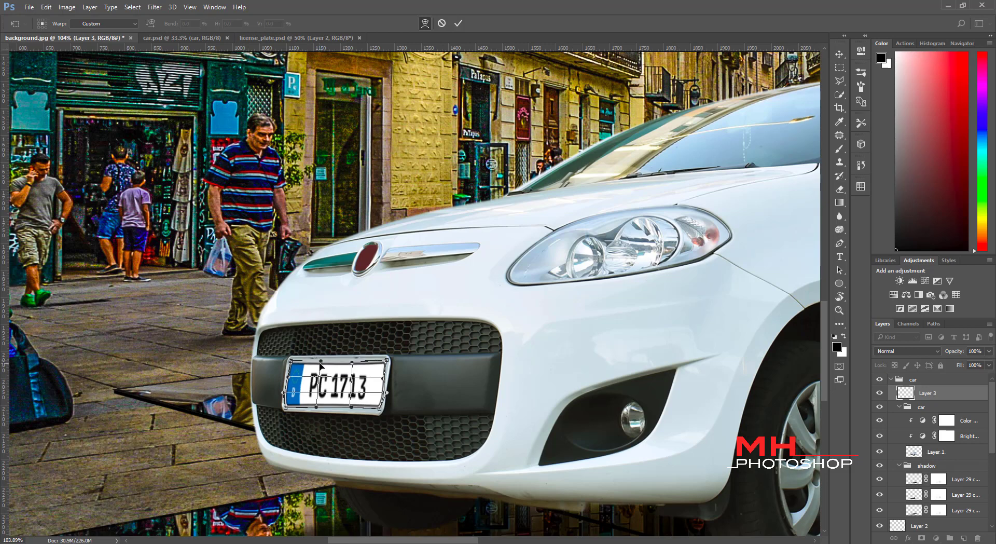
pyautogui.moveTo(353, 363); pyautogui.dragTo(352, 359)
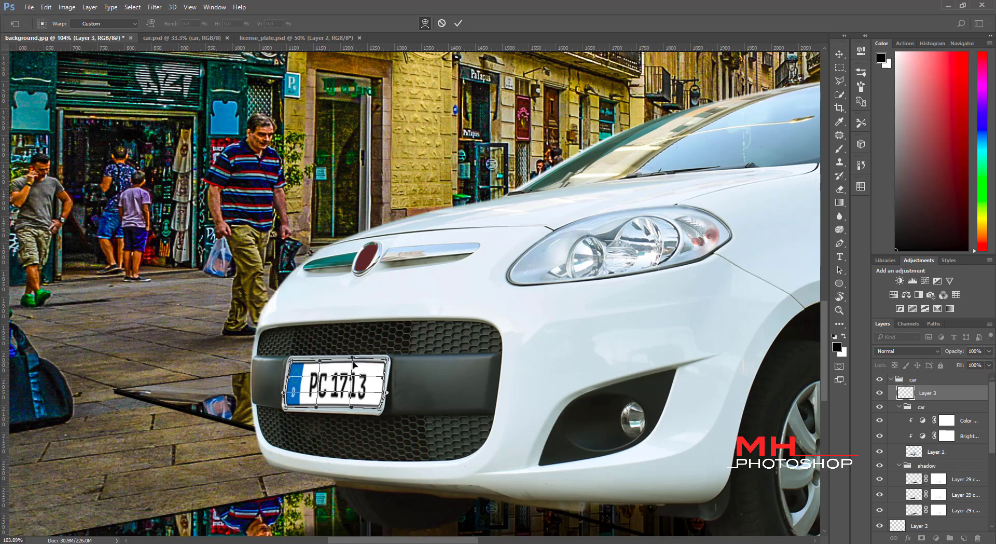
pyautogui.moveTo(351, 408); pyautogui.dragTo(351, 411)
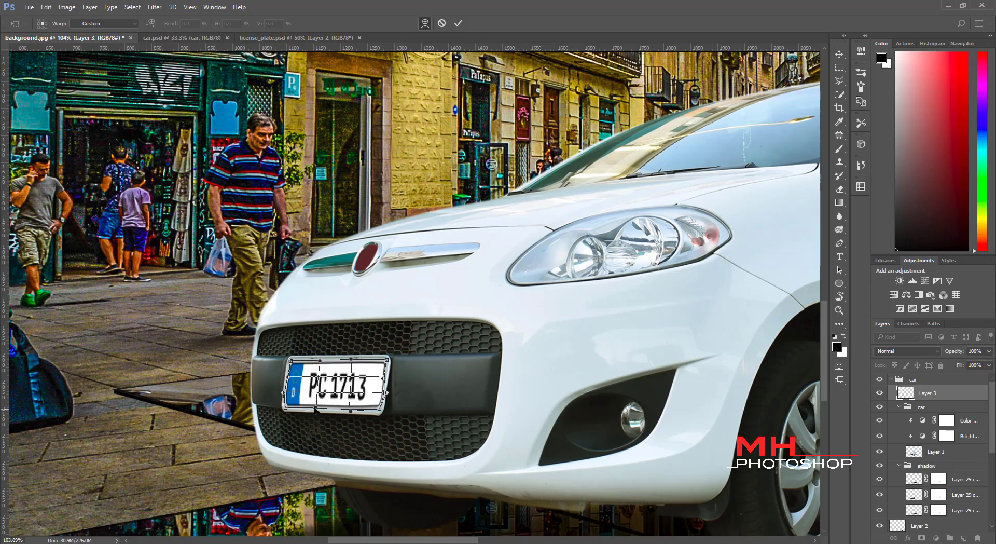
# Commit the plate warp and add a new empty layer for highlights
pyautogui.press('Return')
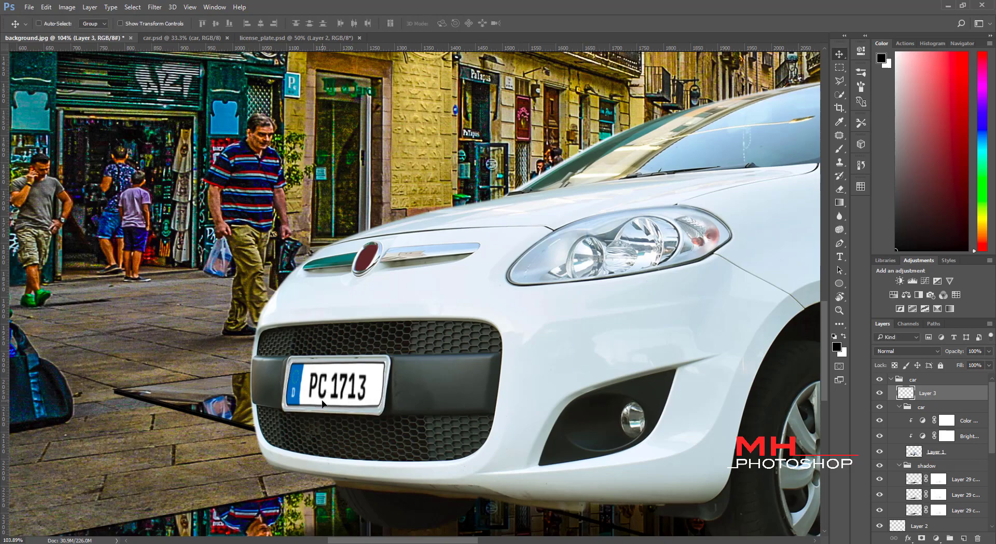
pyautogui.scroll(-8, 420, 314)
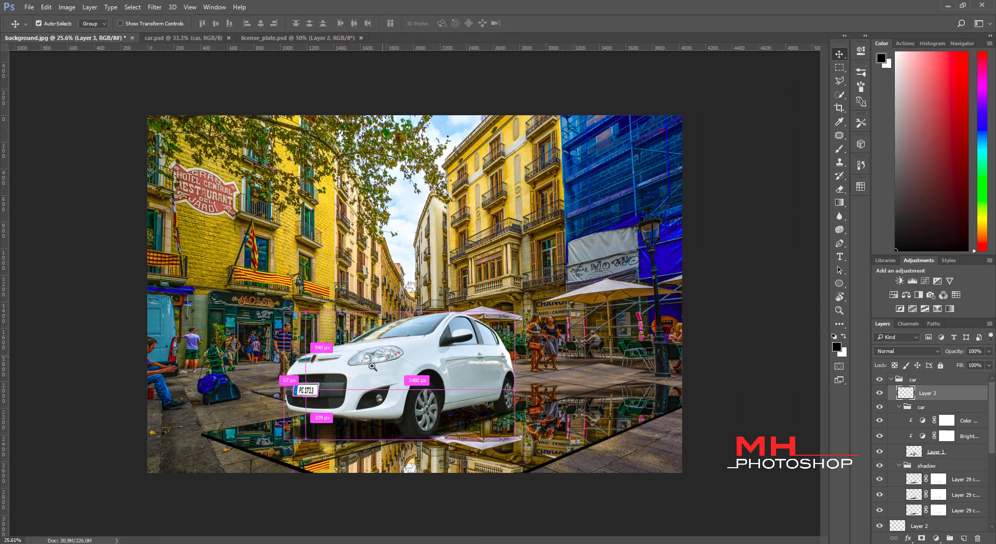
pyautogui.scroll(-2, 418, 307)
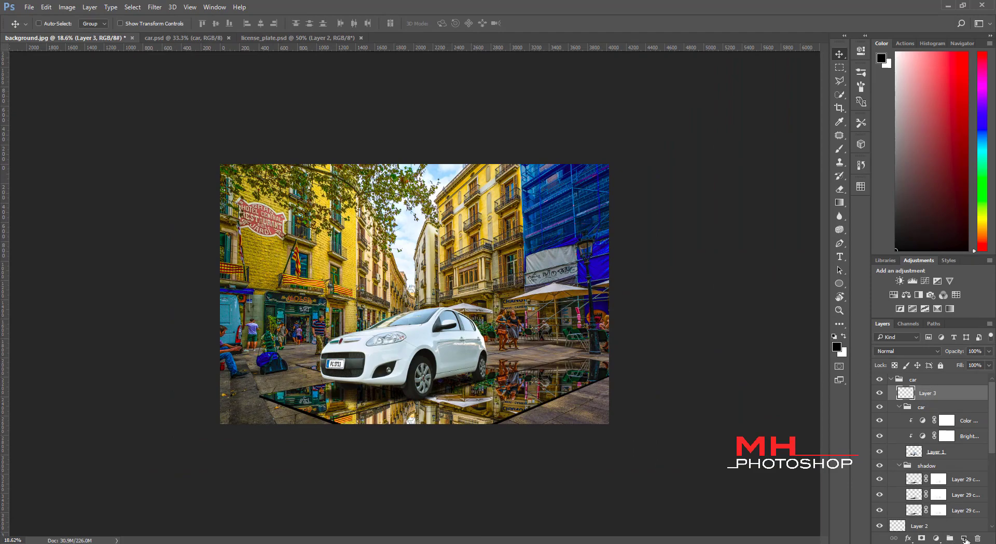
pyautogui.click(965, 540)
pyautogui.scroll(5, 414, 357)
pyautogui.scroll(4, 440, 379)
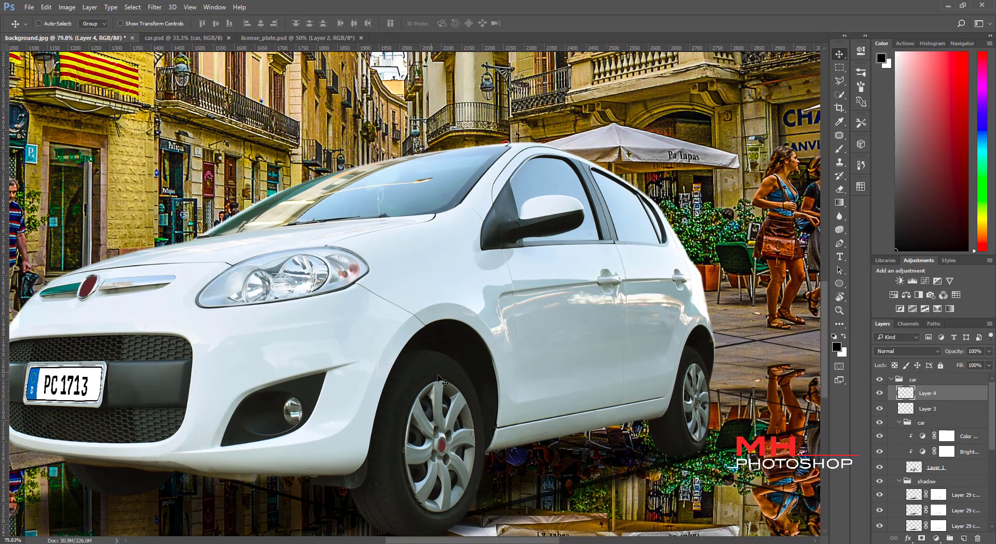
# Draw a curved path along the front wheel arch and fill it white
pyautogui.click(840, 243)
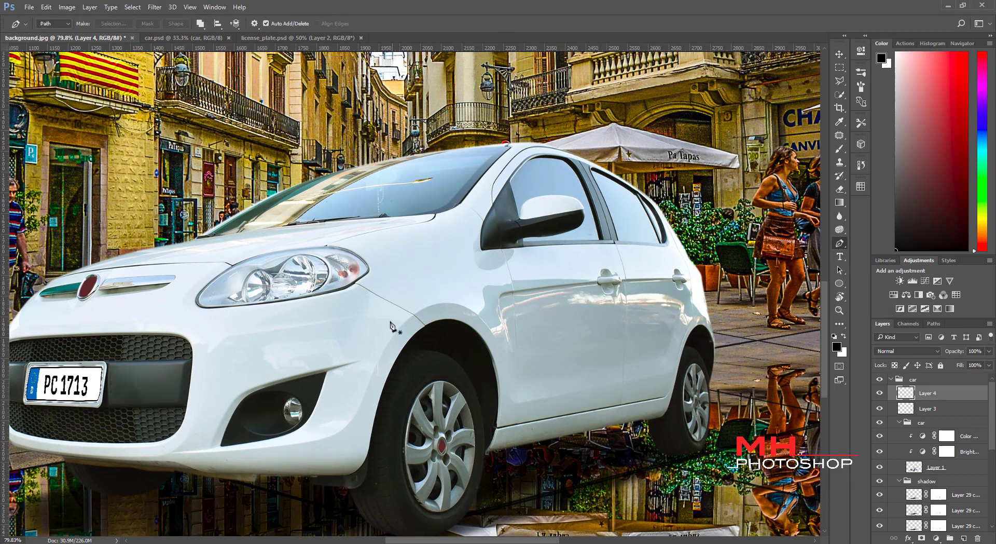
pyautogui.scroll(3, 449, 368)
pyautogui.click(447, 360)
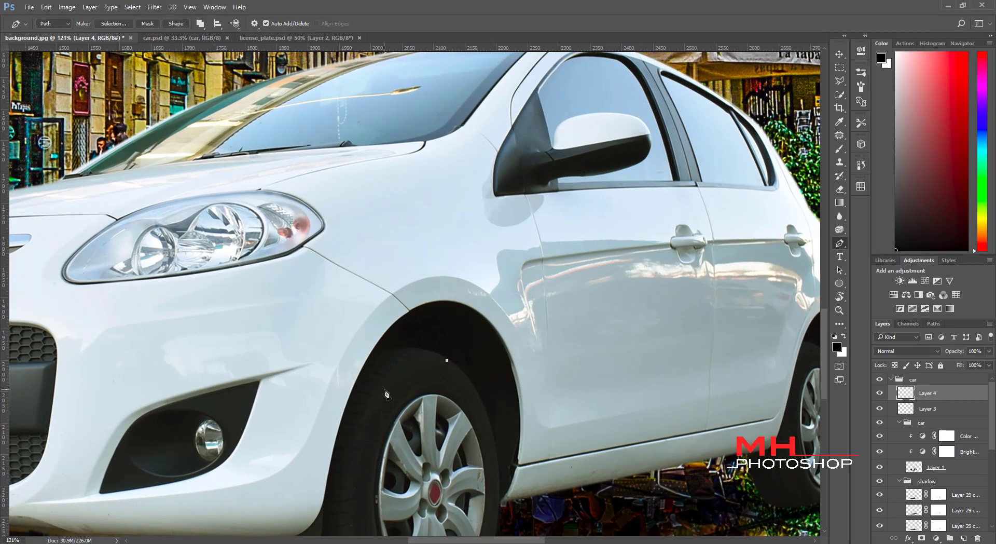
pyautogui.moveTo(384, 390); pyautogui.dragTo(372, 420)
pyautogui.moveTo(418, 353); pyautogui.dragTo(450, 359)
pyautogui.hotkey('ctrl', 'Return')
pyautogui.hotkey('ctrl', 'BackSpace')
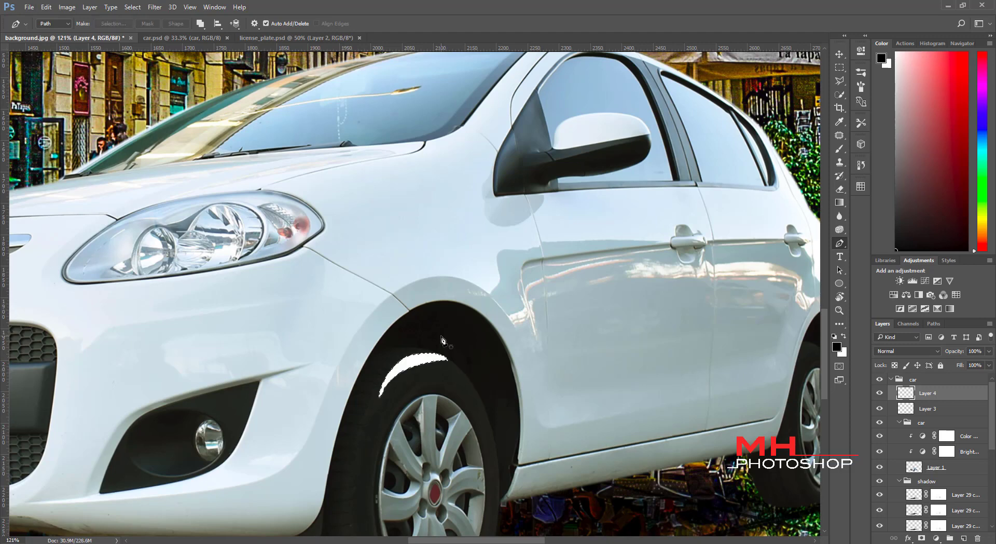
pyautogui.hotkey('ctrl', 'd')
# Gaussian-blur the arch highlight at about 7.4 px and nudge it 8 px lower
pyautogui.click(155, 7)
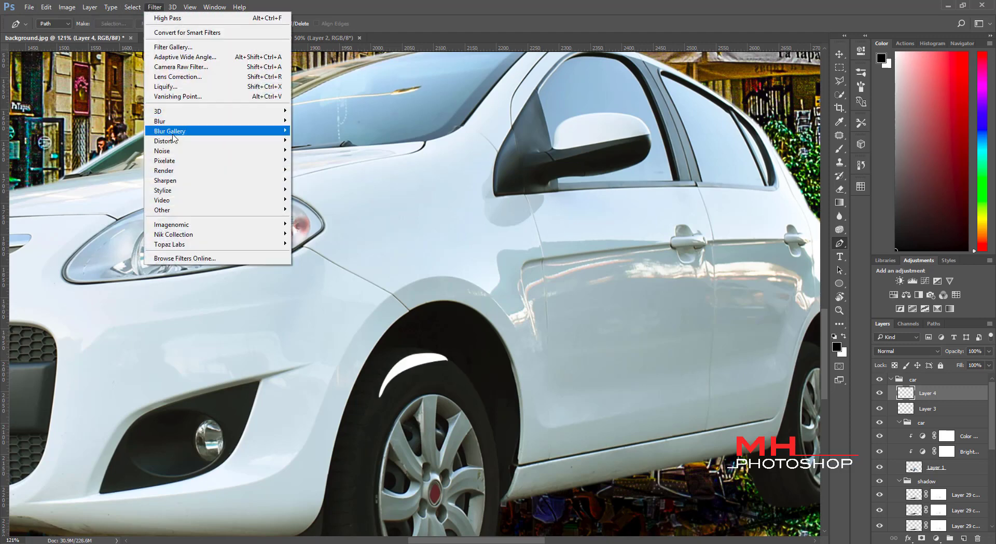
pyautogui.moveTo(202, 122)
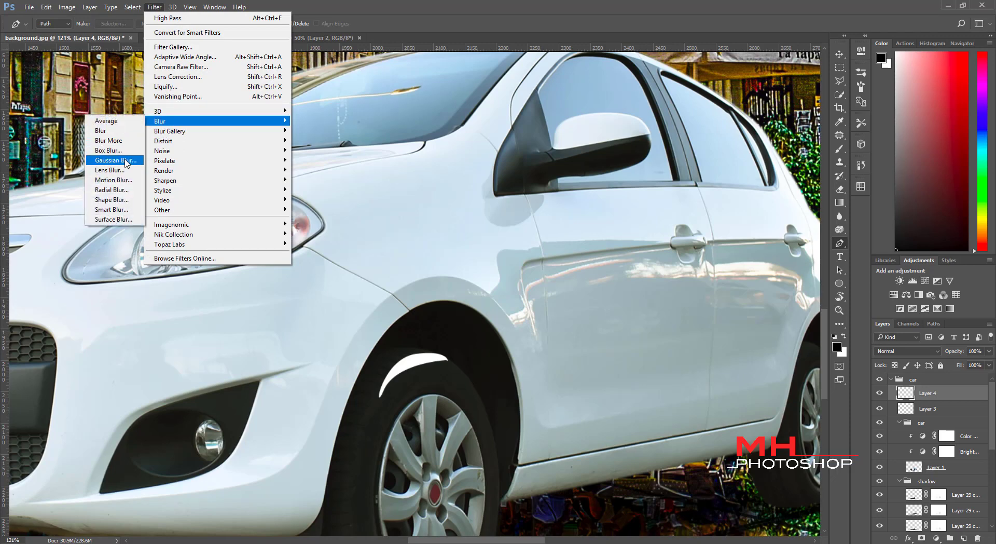
pyautogui.click(109, 162)
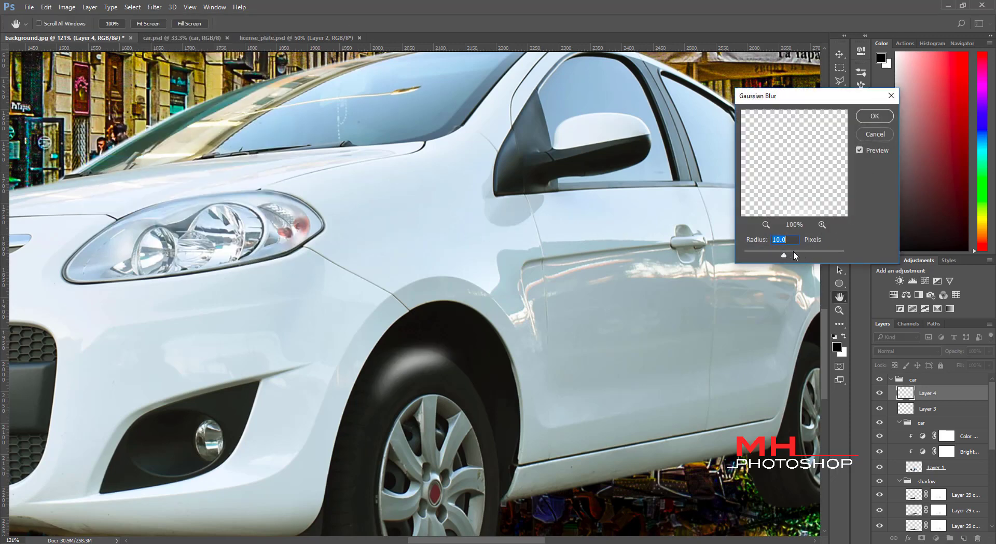
pyautogui.moveTo(784, 257); pyautogui.dragTo(778, 257)
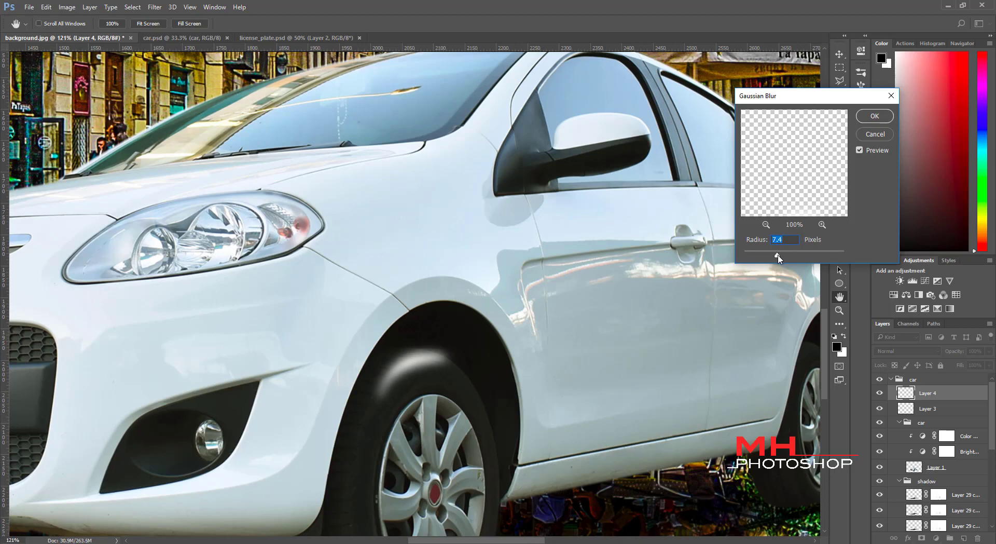
pyautogui.press('Return')
pyautogui.press('v')
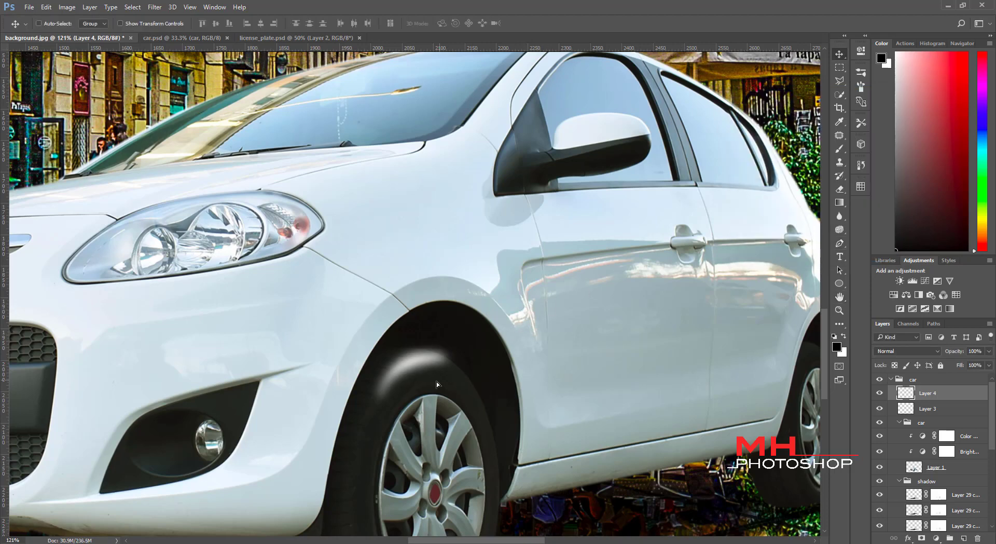
pyautogui.moveTo(437, 382); pyautogui.dragTo(437, 385)
# Set Layer 4's blend mode to Soft Light
pyautogui.click(891, 351)
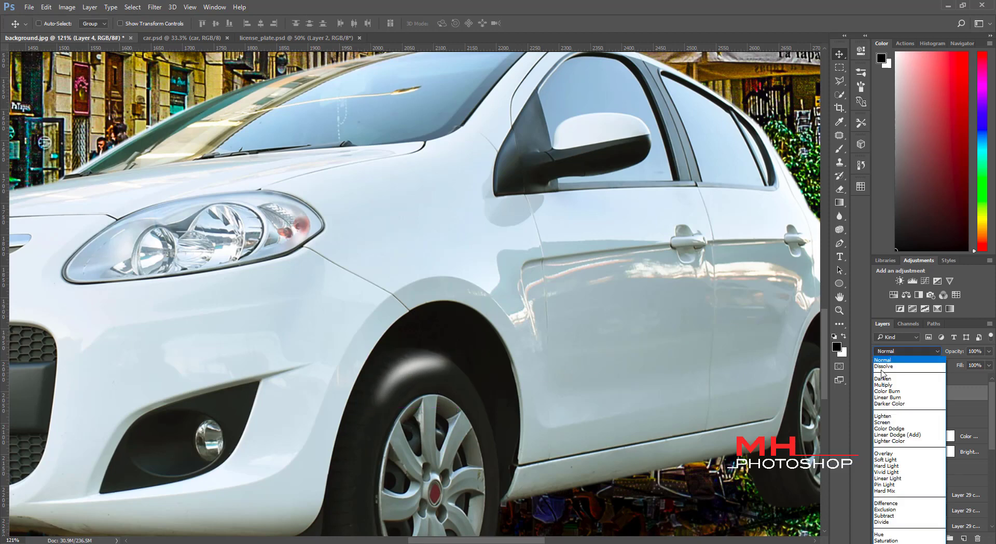
pyautogui.click(875, 456)
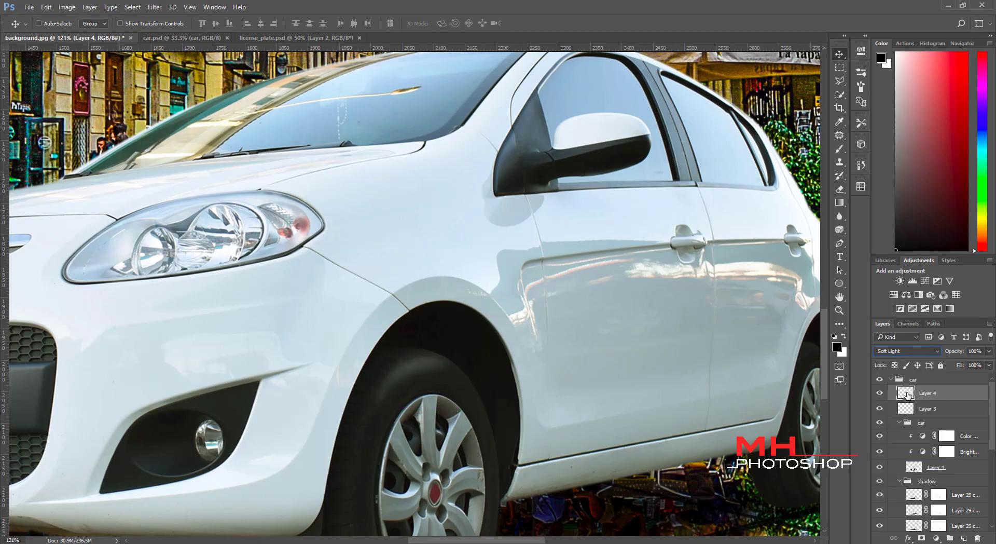
pyautogui.hotkey('ctrl', 'z')
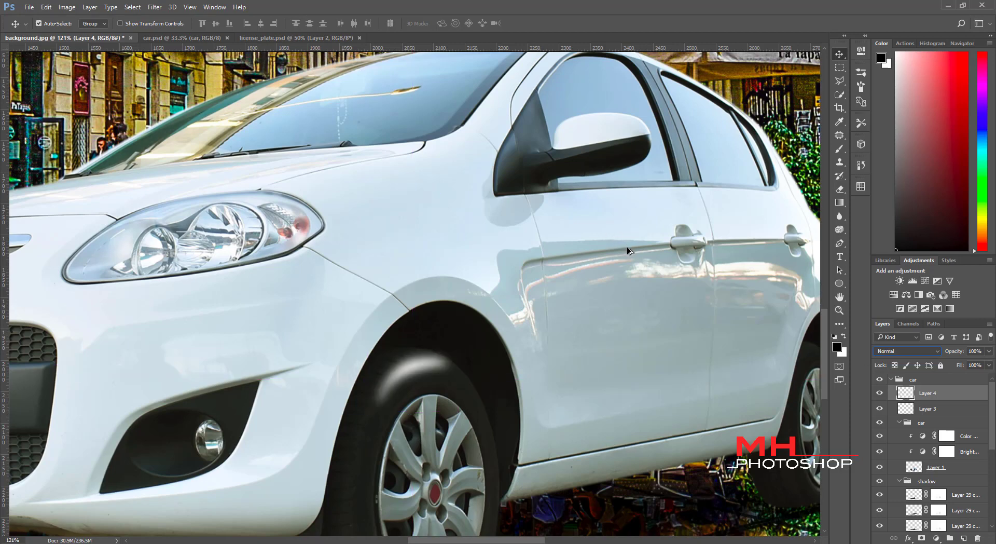
pyautogui.click(630, 252)
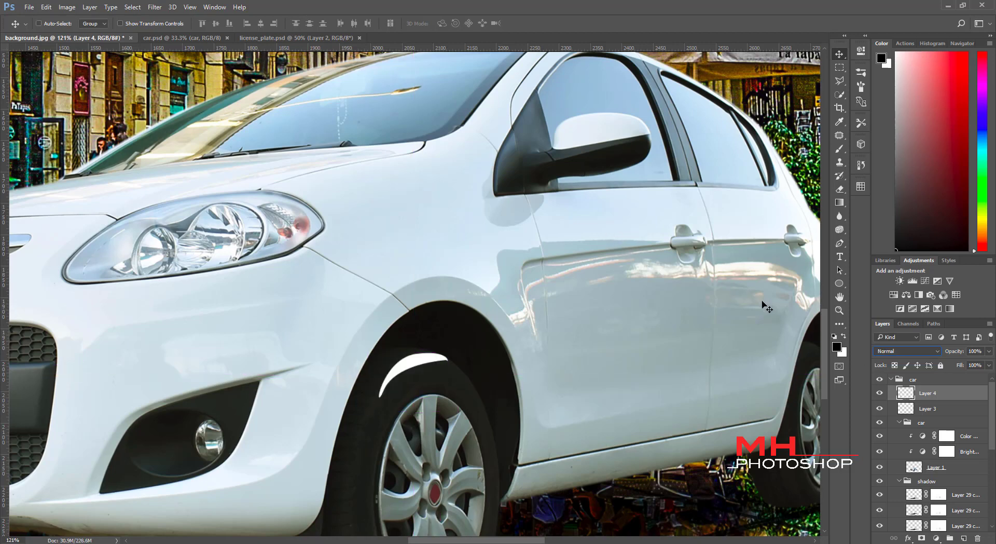
pyautogui.click(907, 351)
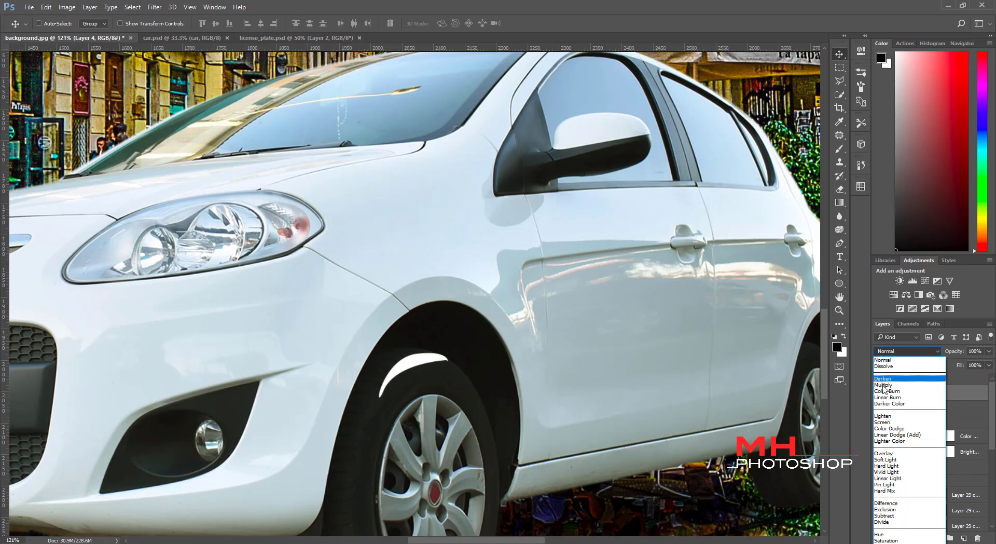
pyautogui.click(879, 463)
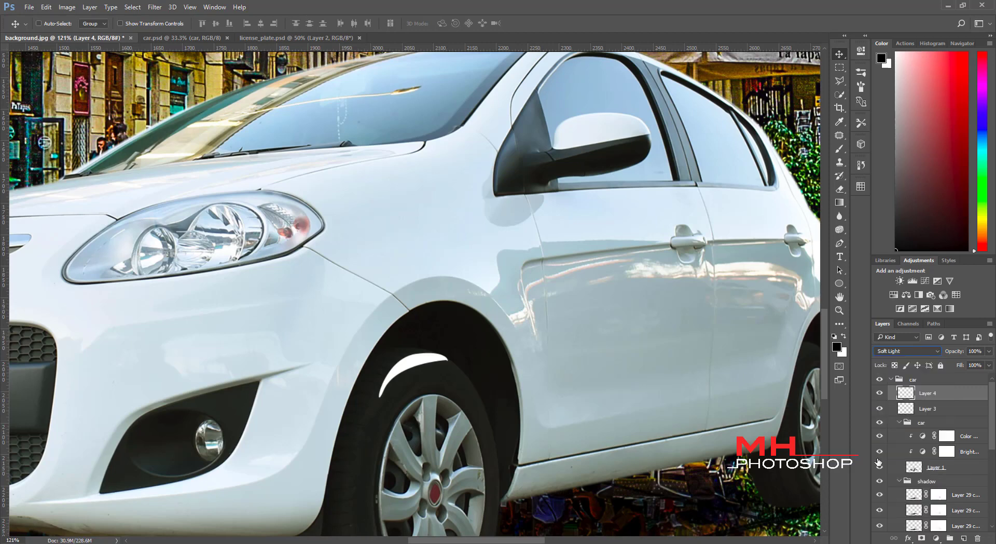
# Apply a gentler 2.9 px Gaussian blur to the highlight
pyautogui.click(155, 7)
pyautogui.moveTo(160, 122)
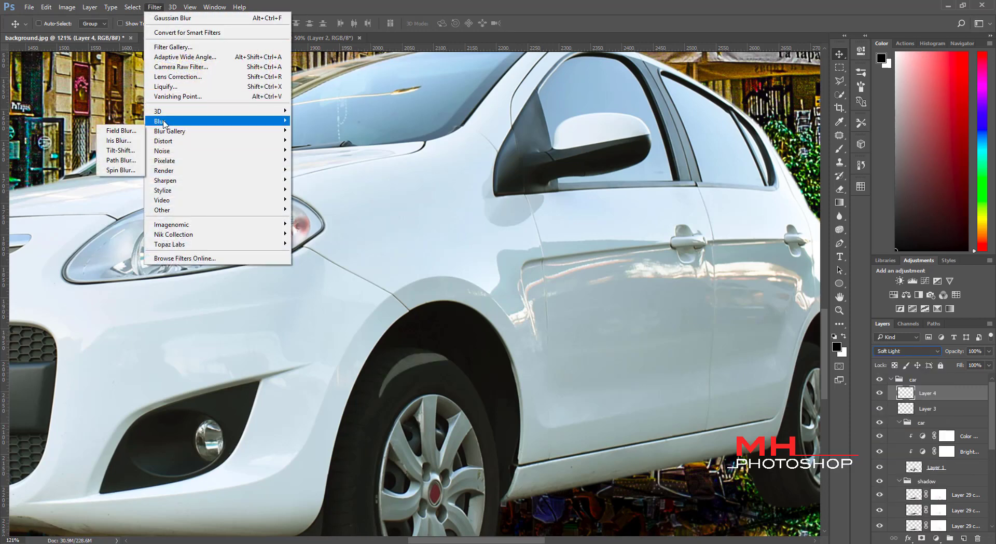
pyautogui.click(117, 160)
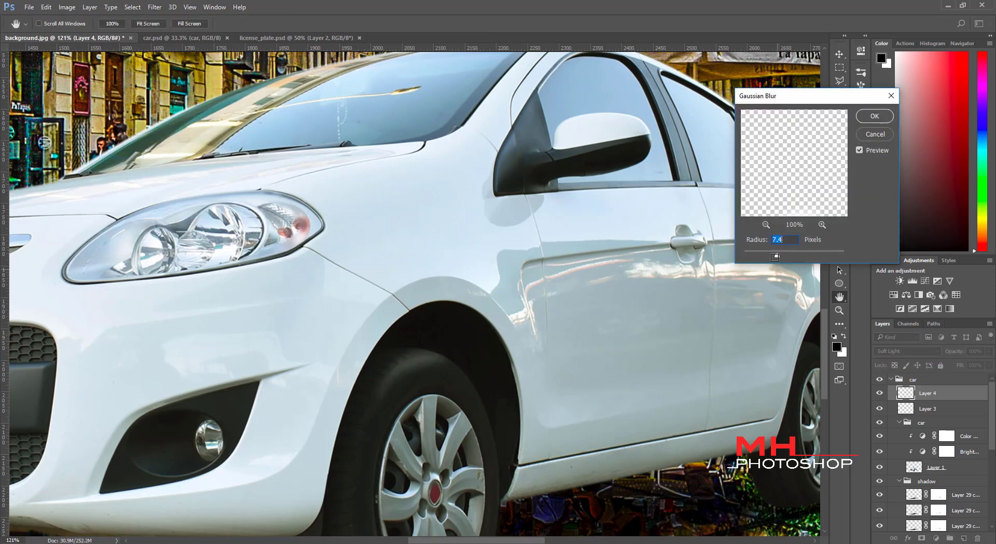
pyautogui.moveTo(778, 253); pyautogui.dragTo(768, 254)
pyautogui.click(875, 116)
pyautogui.press('v')
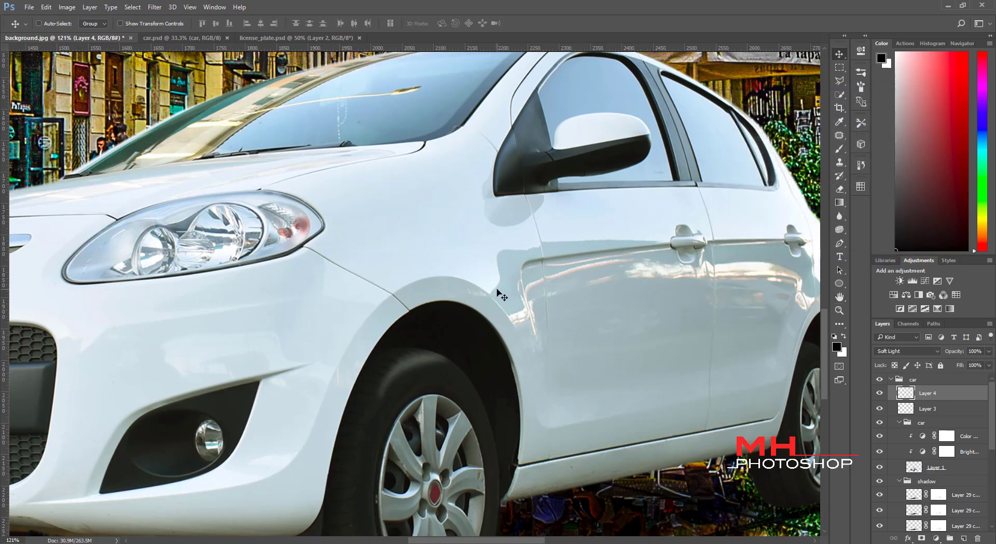
# Lower the highlight layer's opacity to 88%
pyautogui.scroll(-2, 452, 297)
pyautogui.scroll(-2, 452, 297)
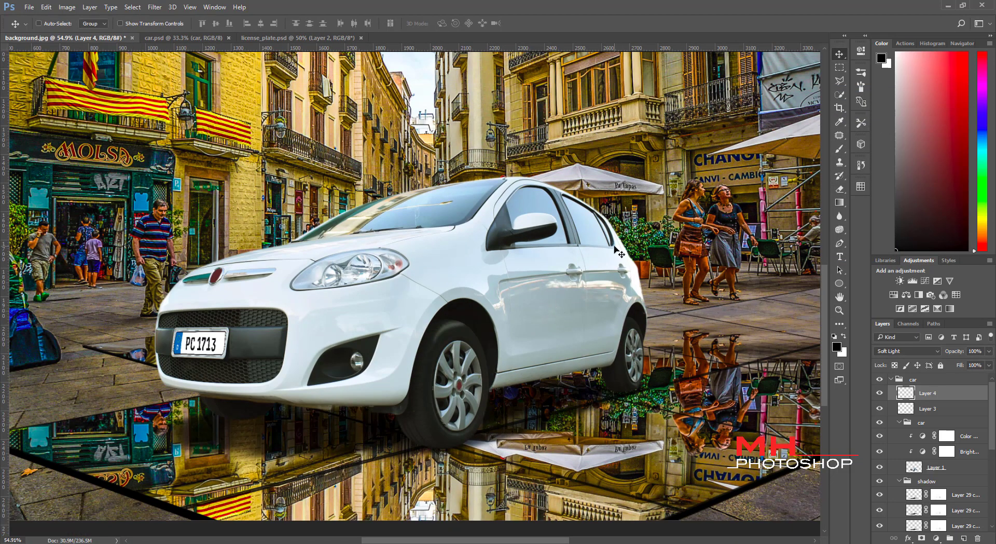
pyautogui.moveTo(988, 353); pyautogui.dragTo(984, 362)
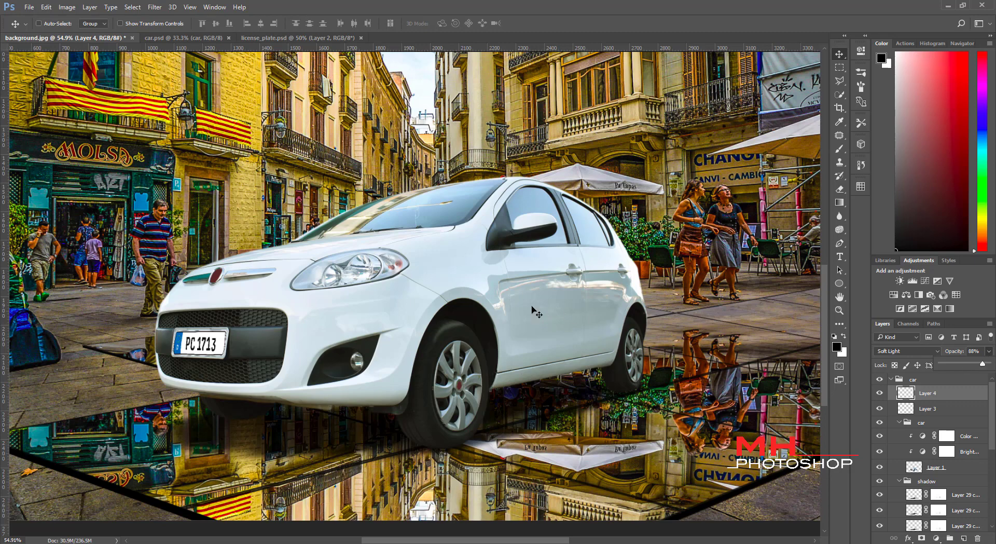
pyautogui.scroll(-1, 375, 325)
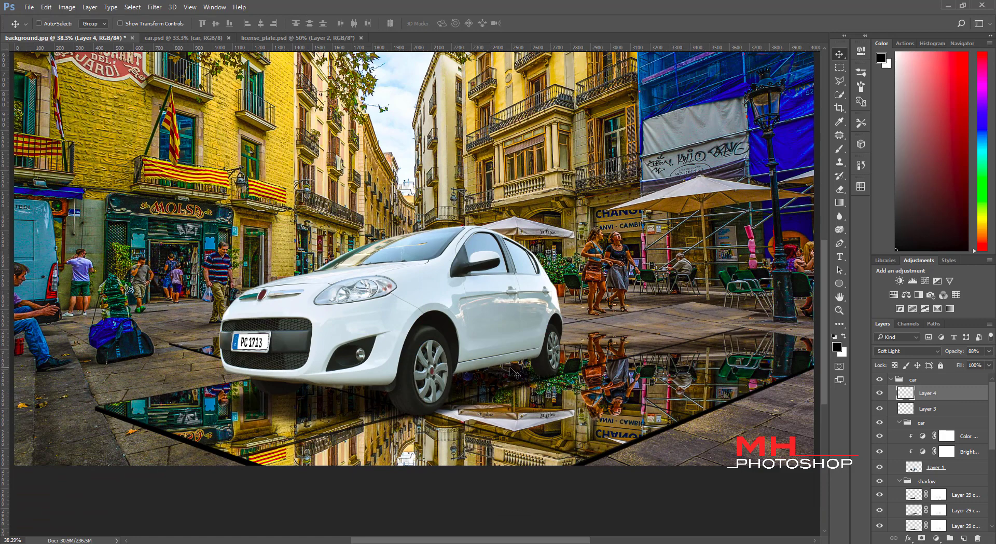
# Select the car's outline on a new Layer 5 and fill it with tan #c0b18a
pyautogui.keyDown('ctrl'); pyautogui.click(915, 468); pyautogui.keyUp('ctrl')
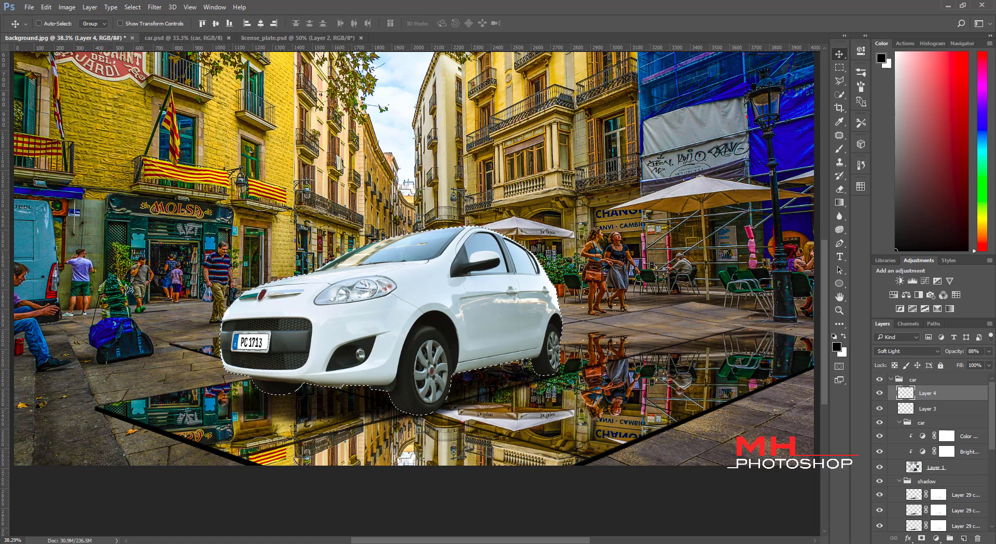
pyautogui.click(963, 538)
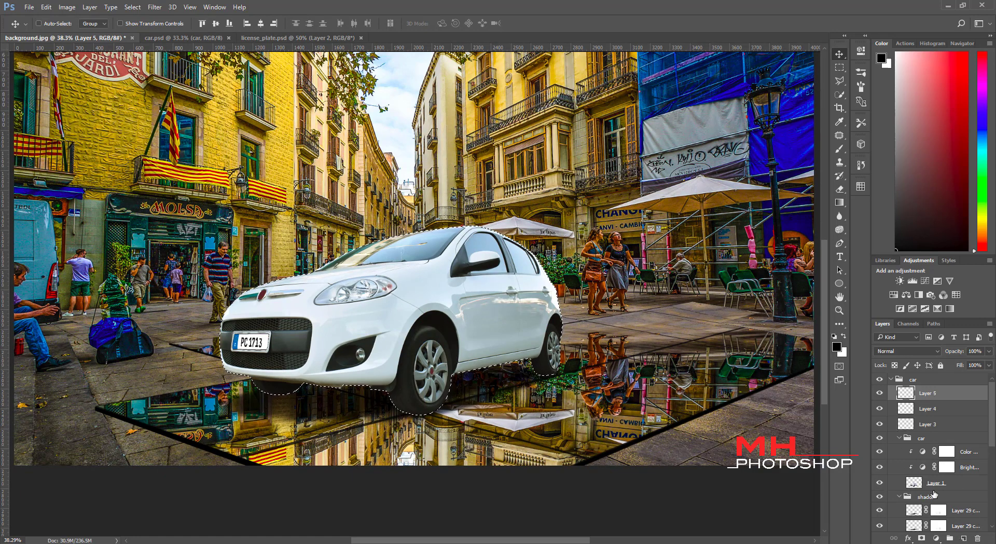
pyautogui.click(837, 347)
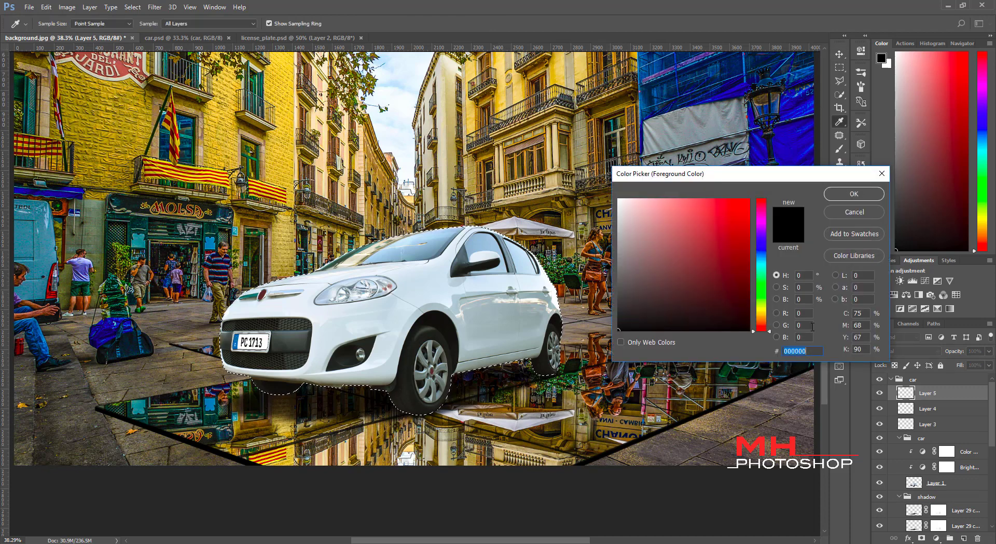
pyautogui.write('c0b1')
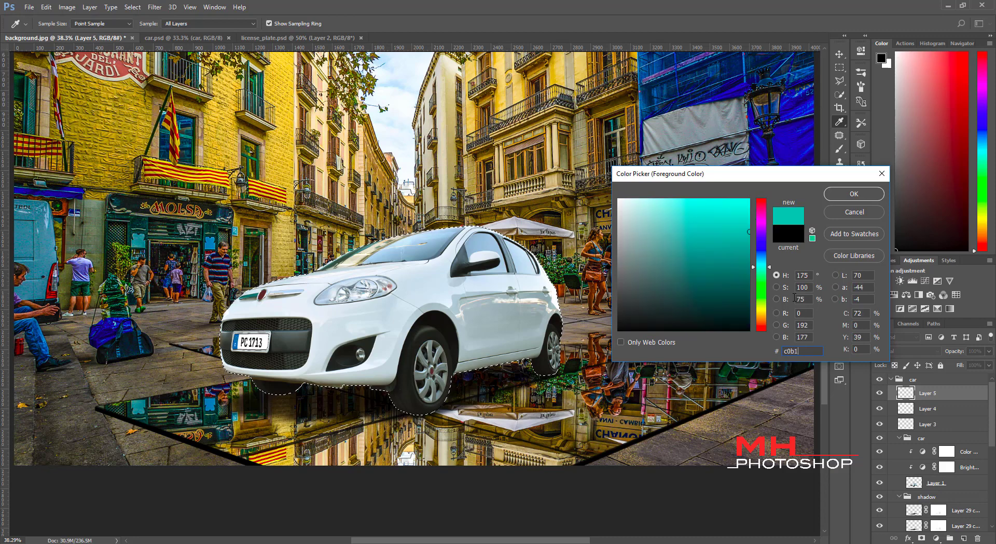
pyautogui.write('8a')
pyautogui.press('Return')
pyautogui.press('v')
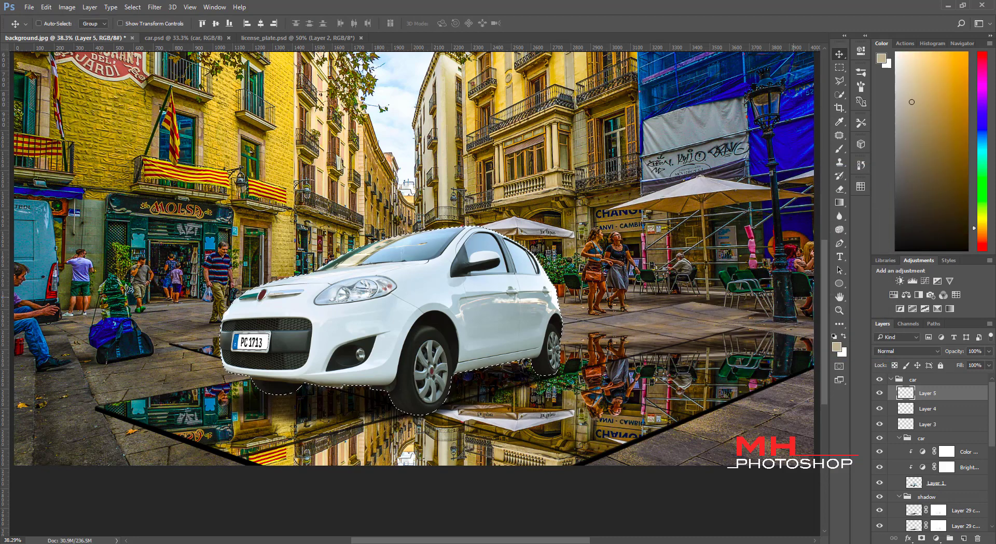
pyautogui.hotkey('alt', 'BackSpace')
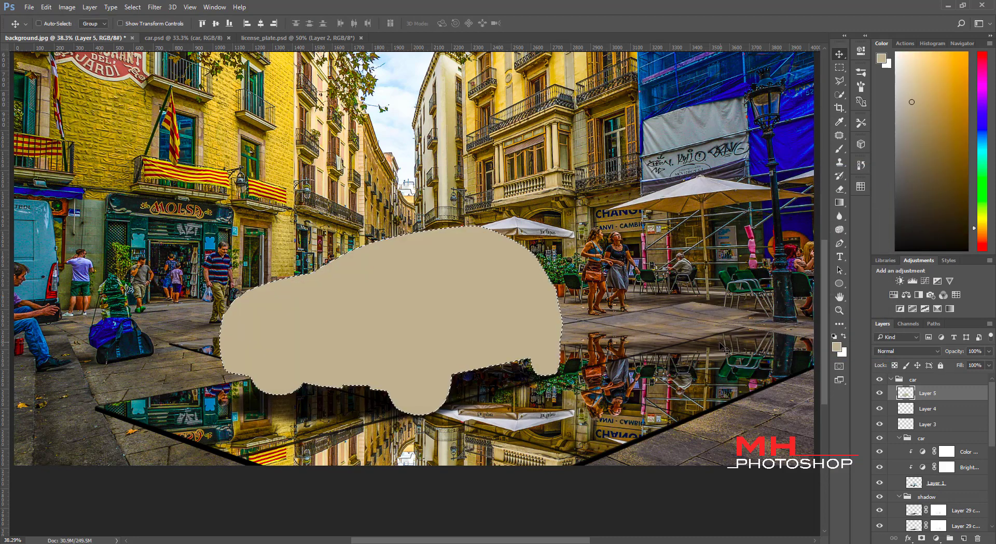
# Set the tint to Color blending at 30% opacity, deselect, and add Layer 6
pyautogui.click(888, 352)
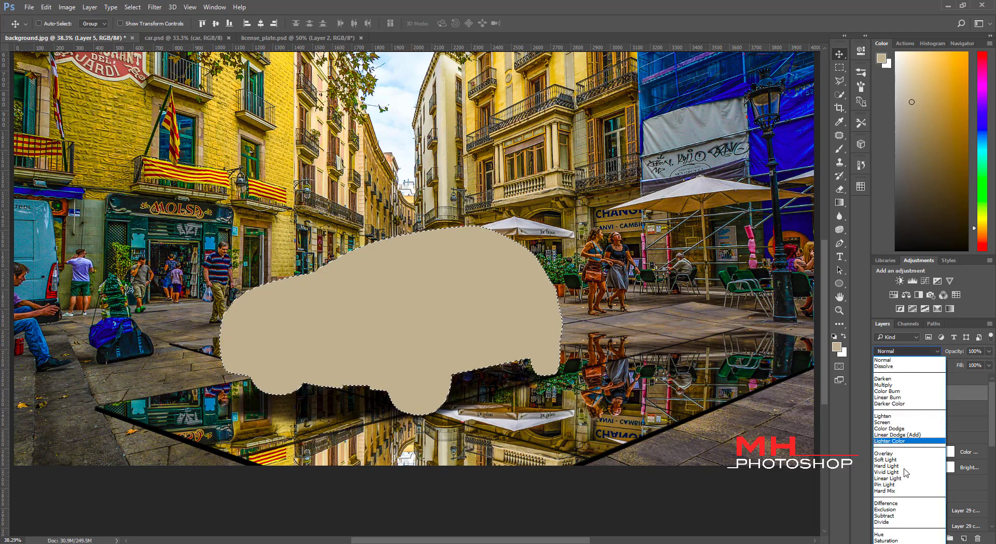
pyautogui.click(897, 539)
pyautogui.click(976, 350)
pyautogui.write('3')
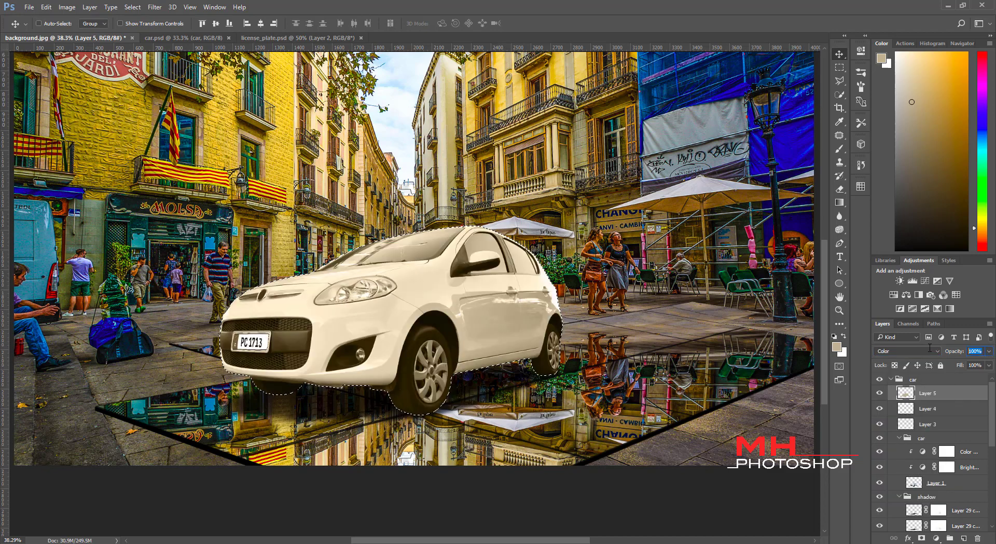
pyautogui.hotkey('ctrl', 'd')
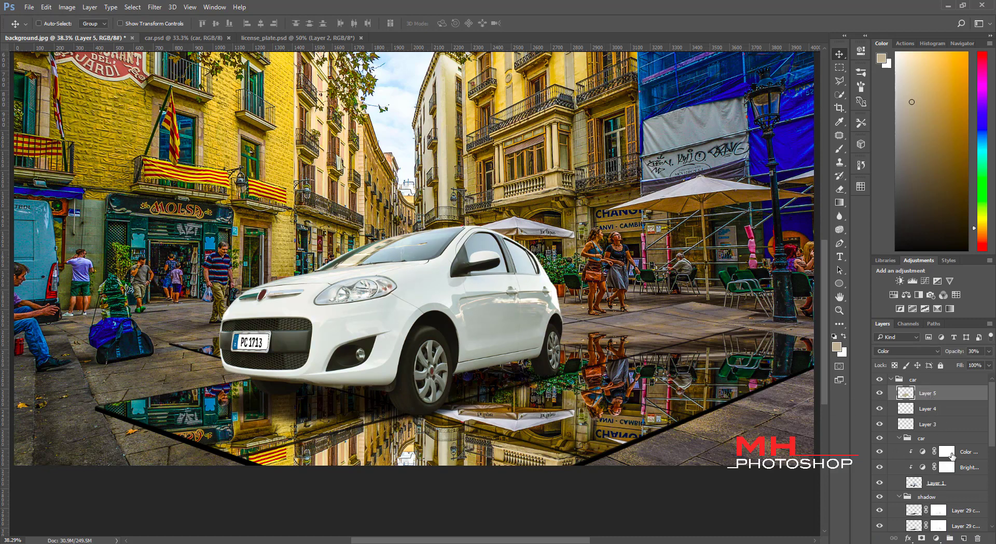
pyautogui.click(963, 539)
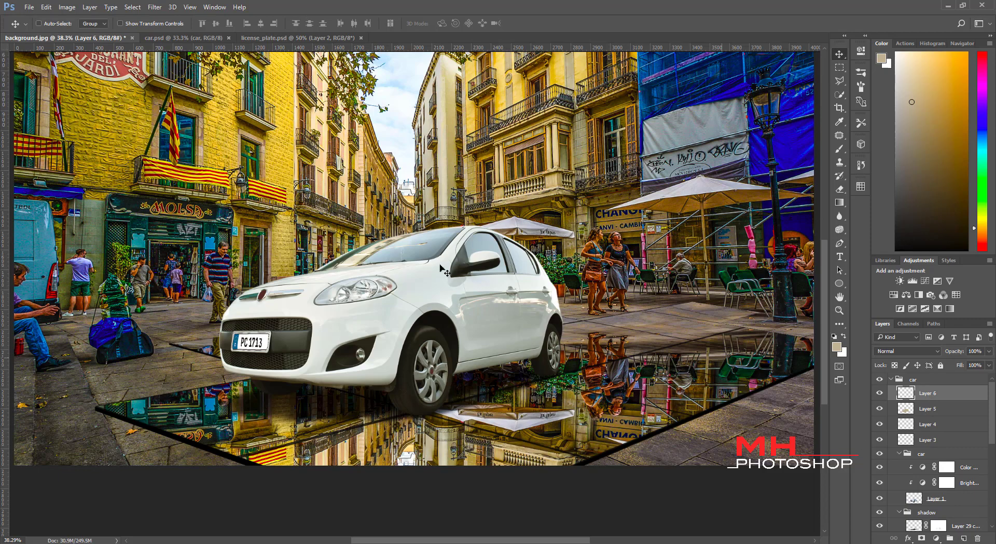
# With the Polygonal Lasso, place points along the windshield corner, top edge and roof line
pyautogui.scroll(2, 471, 237)
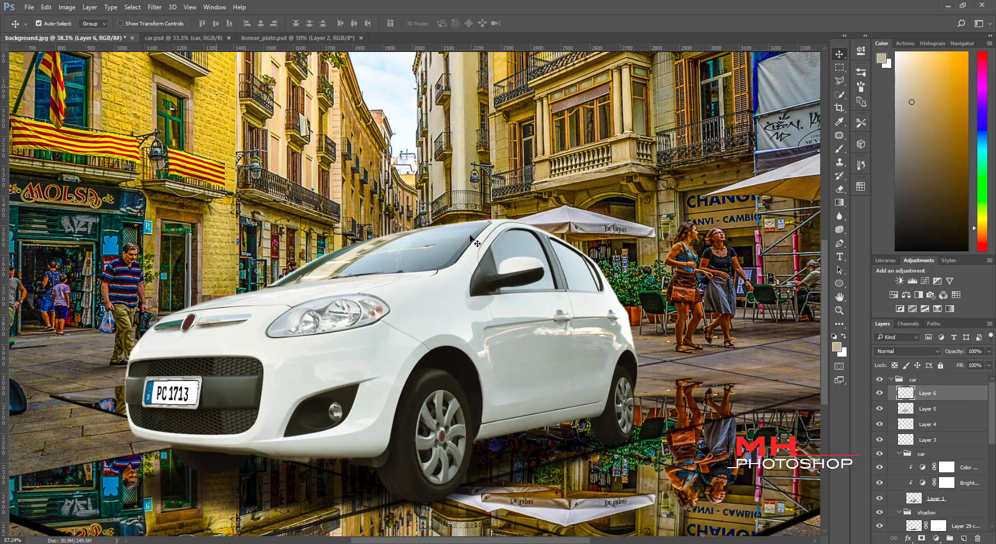
pyautogui.click(841, 80)
pyautogui.click(882, 91)
pyautogui.scroll(2, 402, 238)
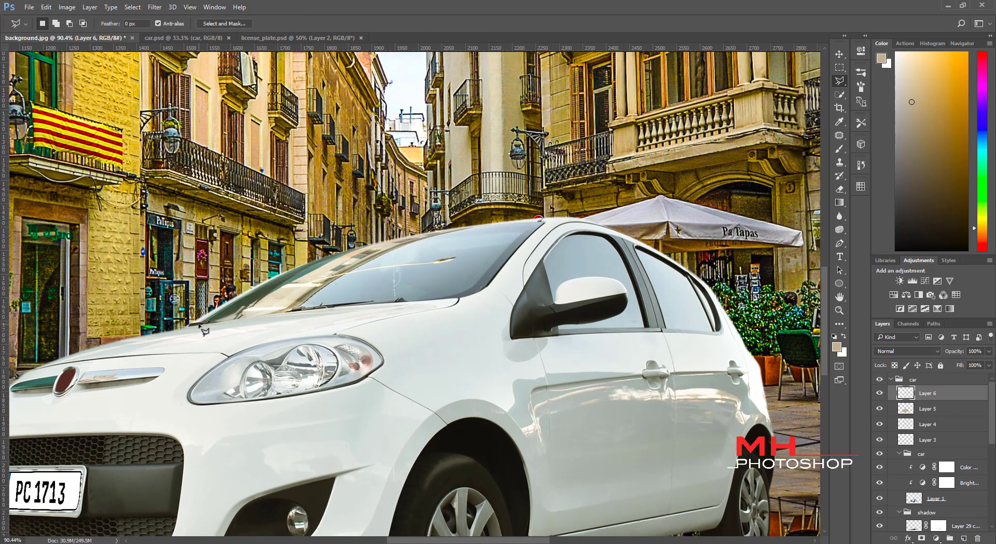
pyautogui.click(200, 325)
pyautogui.click(307, 265)
pyautogui.click(409, 239)
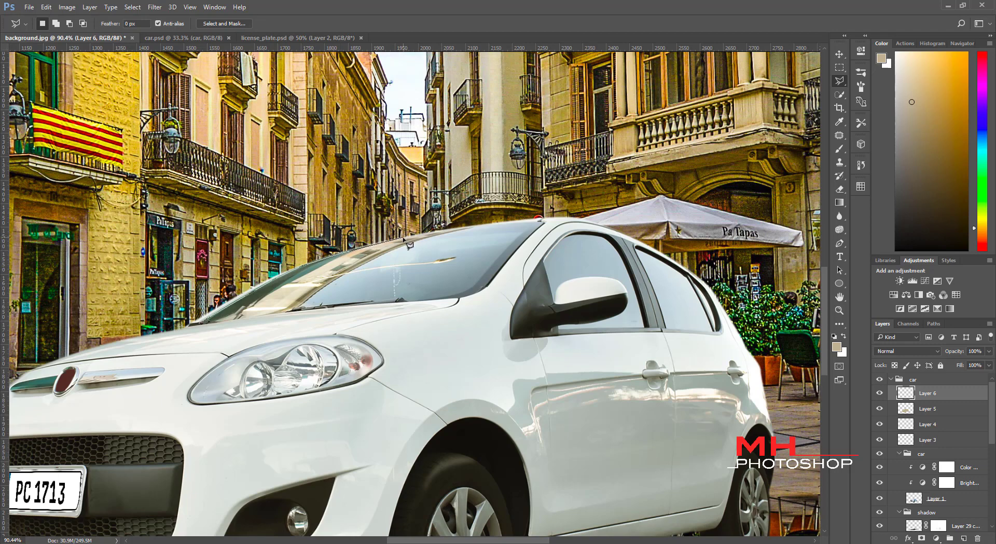
pyautogui.click(474, 227)
pyautogui.click(544, 223)
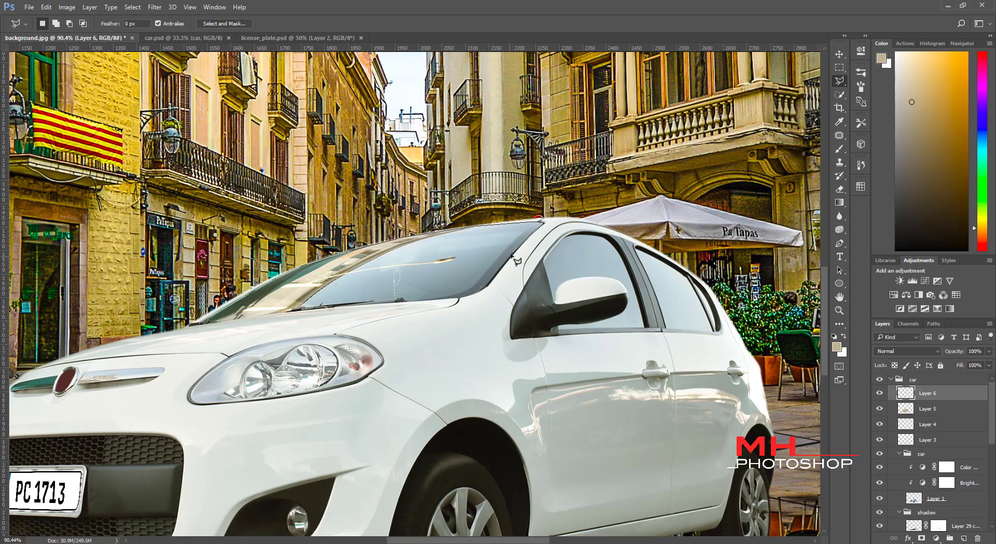
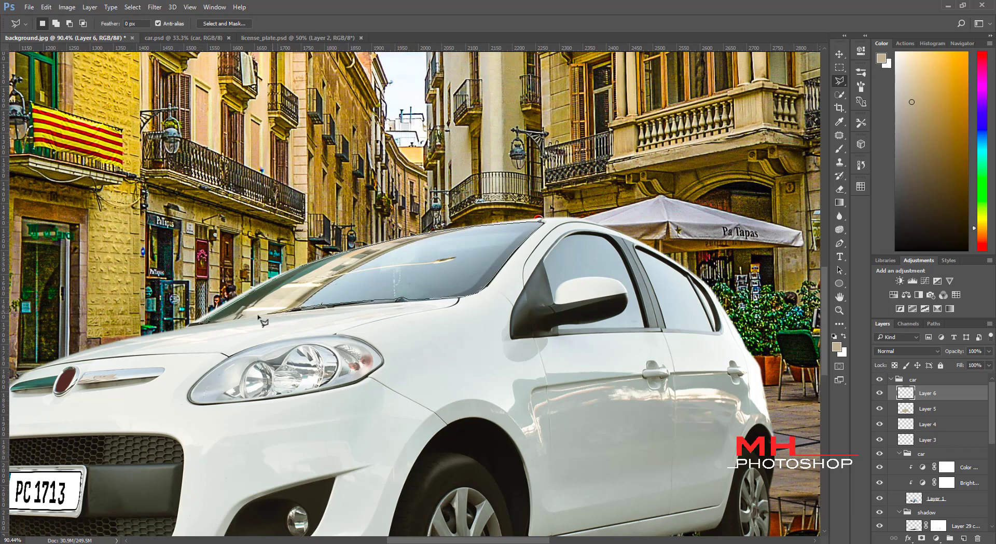
# Save the closed windshield outline as a selection channel, then delete Layer 6
pyautogui.click(204, 325)
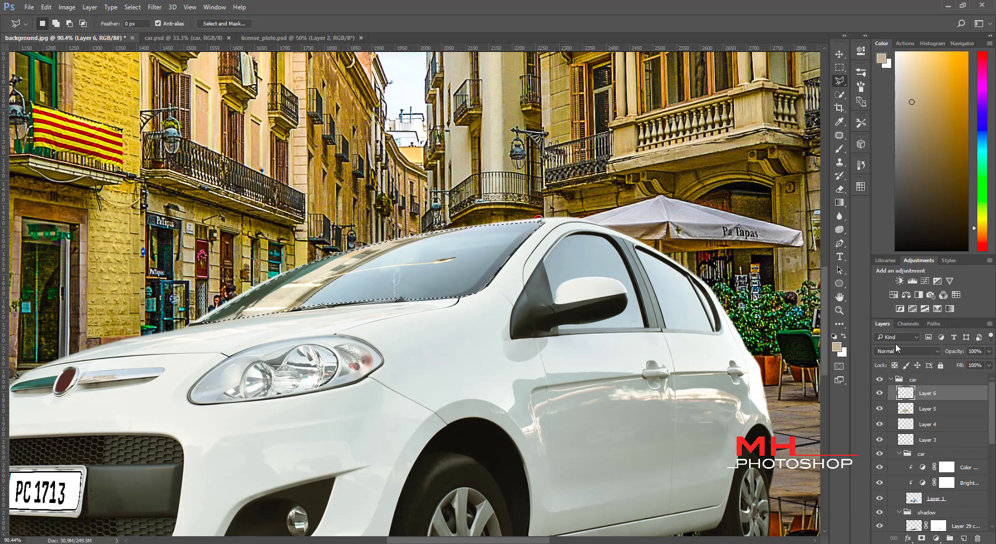
pyautogui.click(132, 7)
pyautogui.click(156, 219)
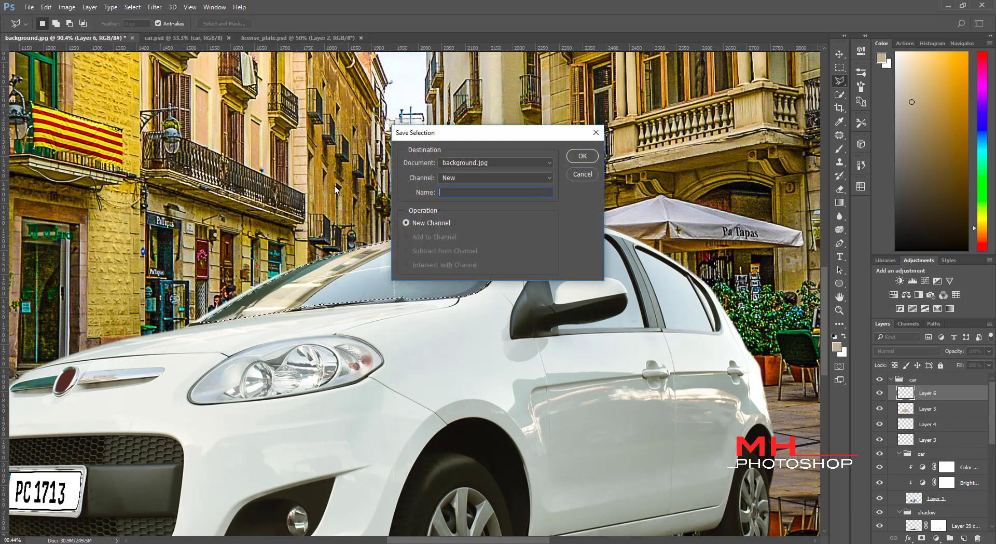
pyautogui.click(577, 156)
pyautogui.hotkey('ctrl', 'd')
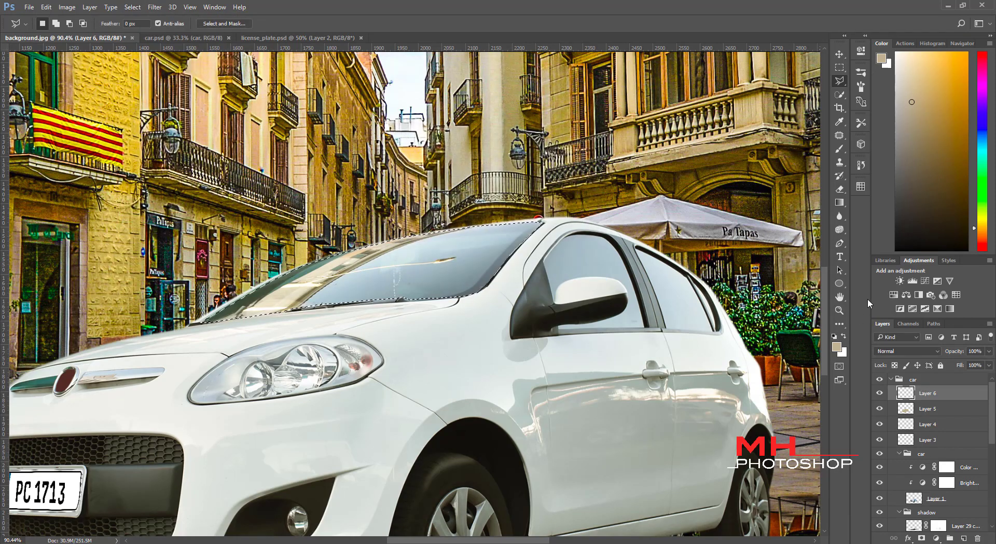
pyautogui.press('Delete')
# Wrap the car group in Group 2 and mask it with the saved windshield selection
pyautogui.click(931, 382)
pyautogui.hotkey('ctrl', 'g')
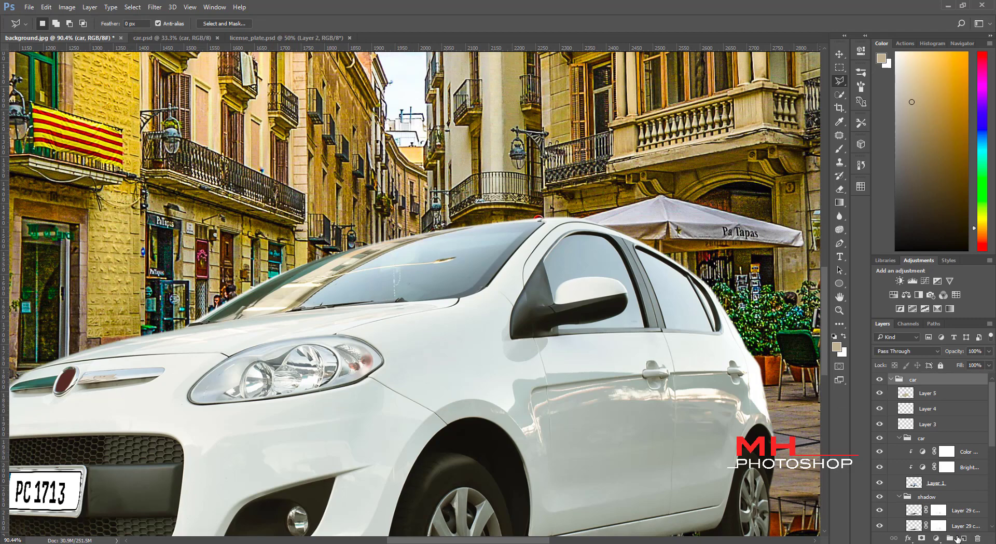
pyautogui.click(132, 6)
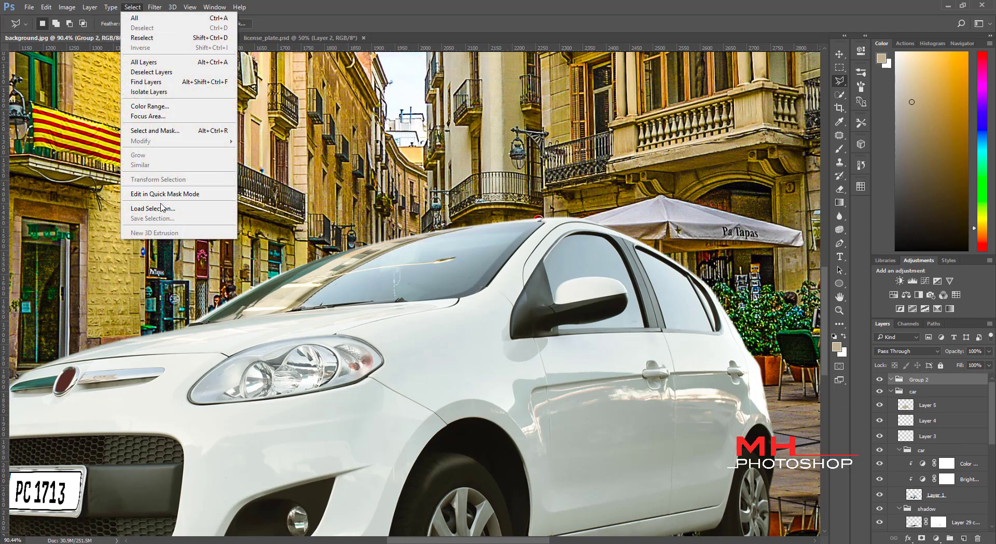
pyautogui.click(156, 208)
pyautogui.click(581, 155)
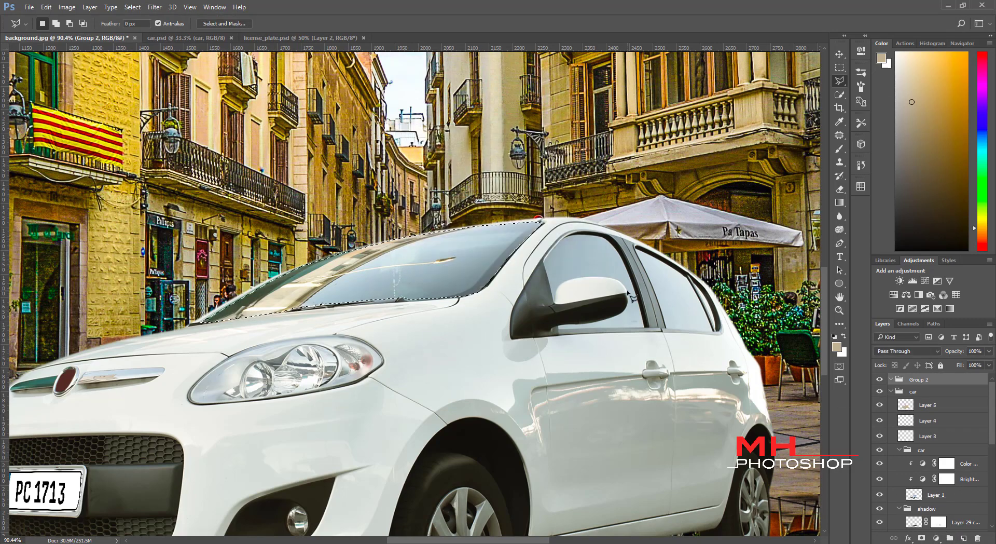
pyautogui.click(922, 538)
# Place a copy of the street Background layer inside Group 2
pyautogui.scroll(-5, 992, 423)
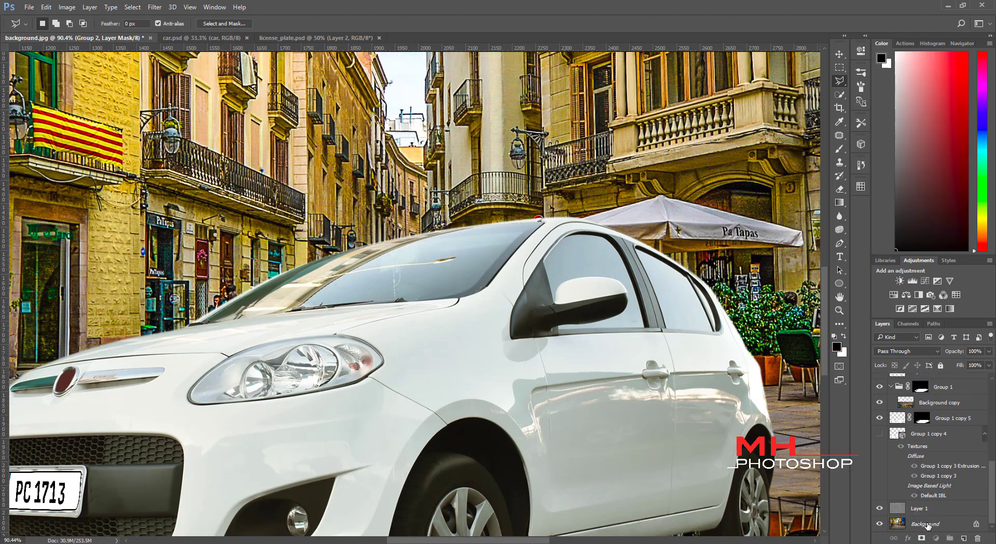
pyautogui.click(930, 523)
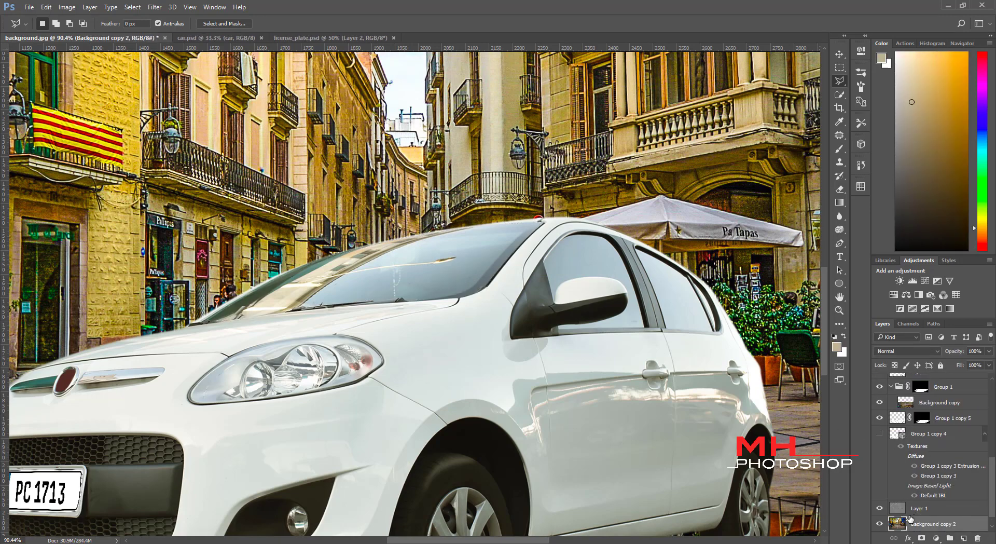
pyautogui.moveTo(909, 525); pyautogui.dragTo(918, 365)
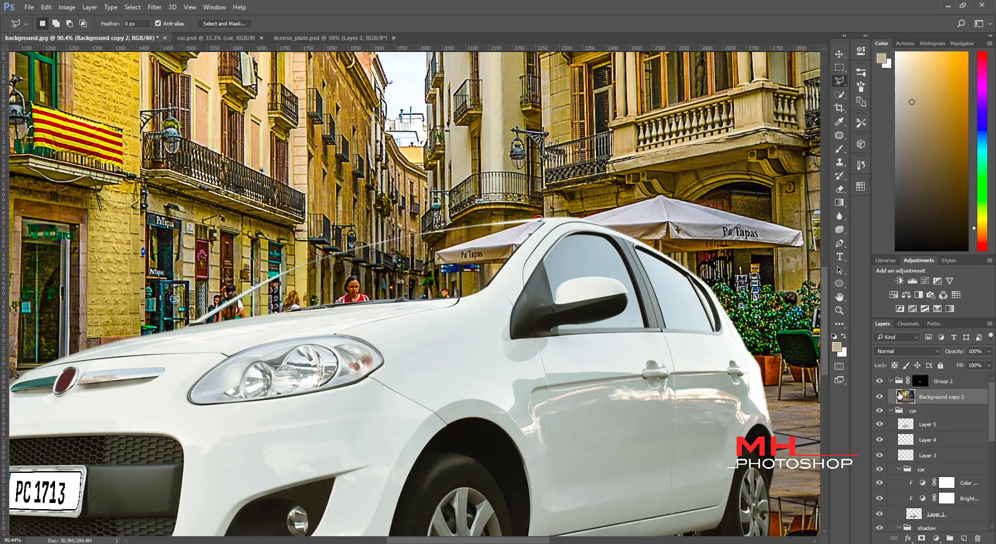
pyautogui.hotkey('ctrl', '0')
# Set Background copy 2 to Multiply at 30% opacity and shift it into the windshield
pyautogui.press('v')
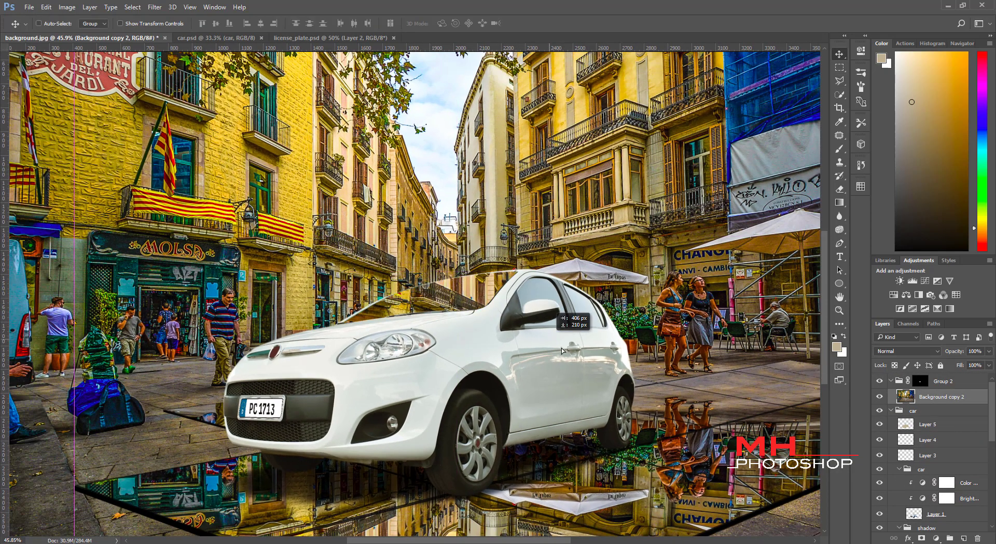
pyautogui.click(886, 351)
pyautogui.click(890, 377)
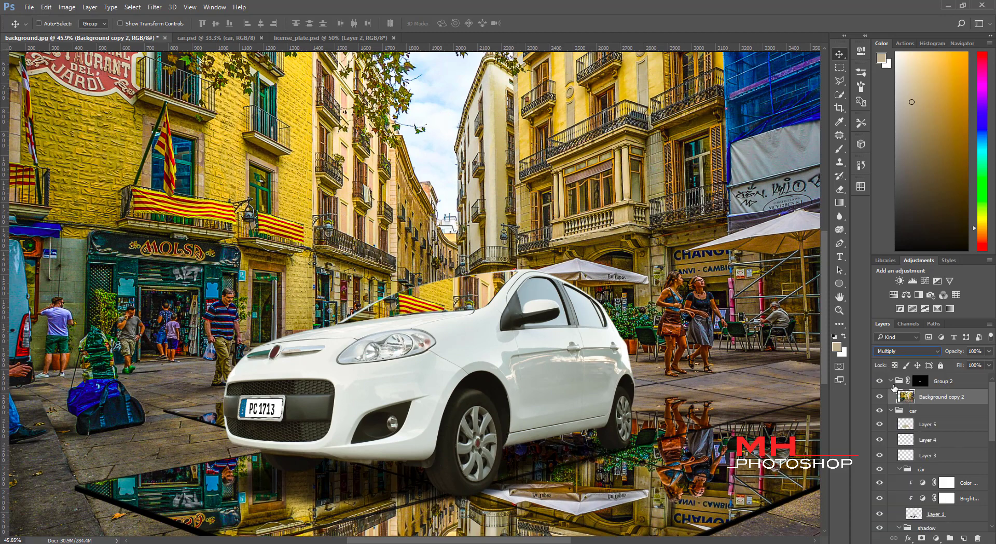
pyautogui.moveTo(466, 293); pyautogui.dragTo(486, 275)
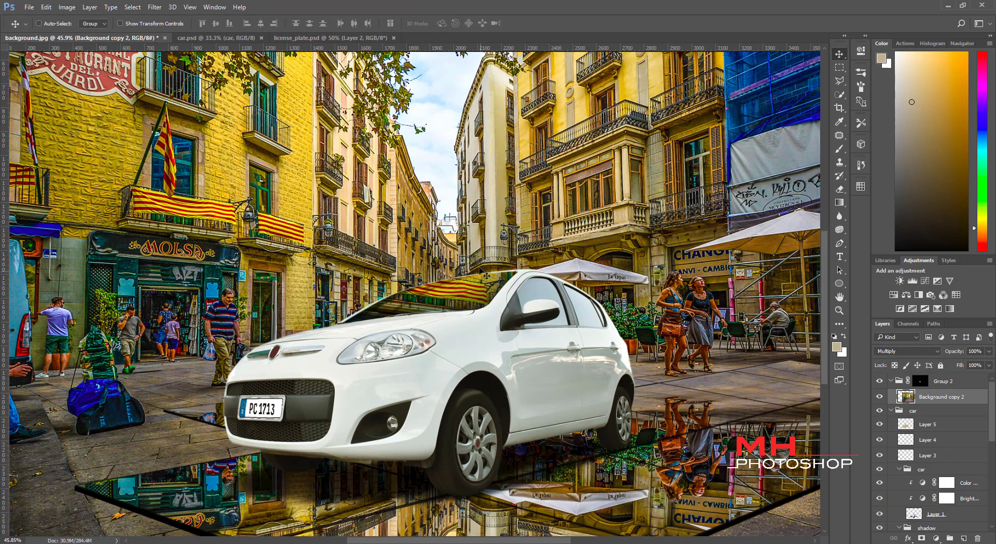
pyautogui.click(979, 352)
pyautogui.write('30')
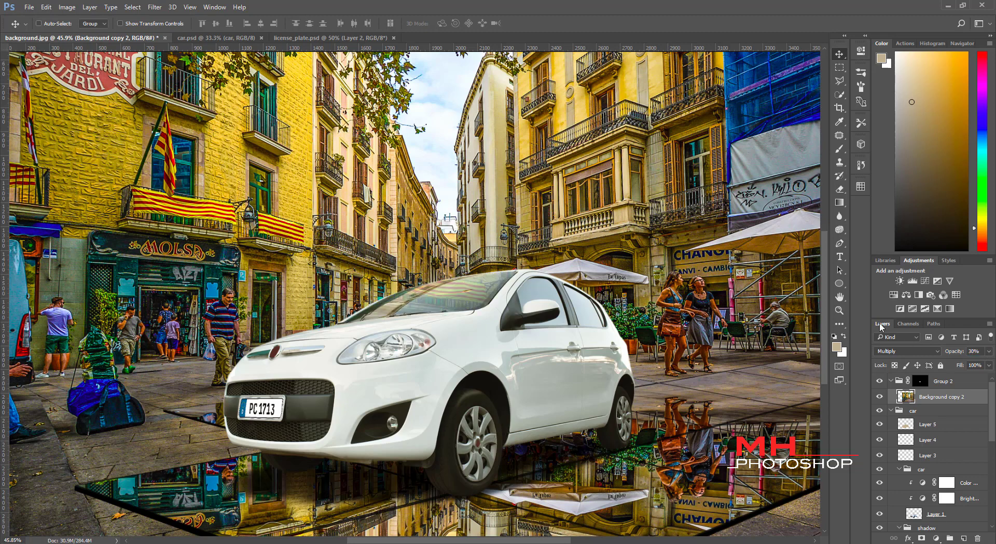
pyautogui.moveTo(480, 286)
pyautogui.mouseDown()
pyautogui.moveTo(452, 292)
pyautogui.moveTo(469, 267)
pyautogui.moveTo(457, 294)
pyautogui.moveTo(488, 295)
pyautogui.moveTo(491, 270)
pyautogui.mouseUp()
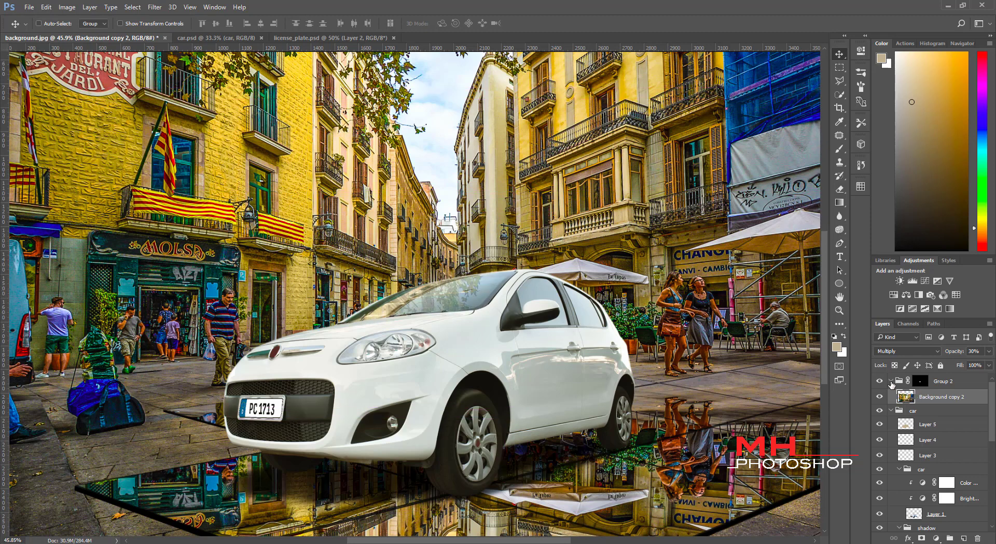
pyautogui.click(892, 380)
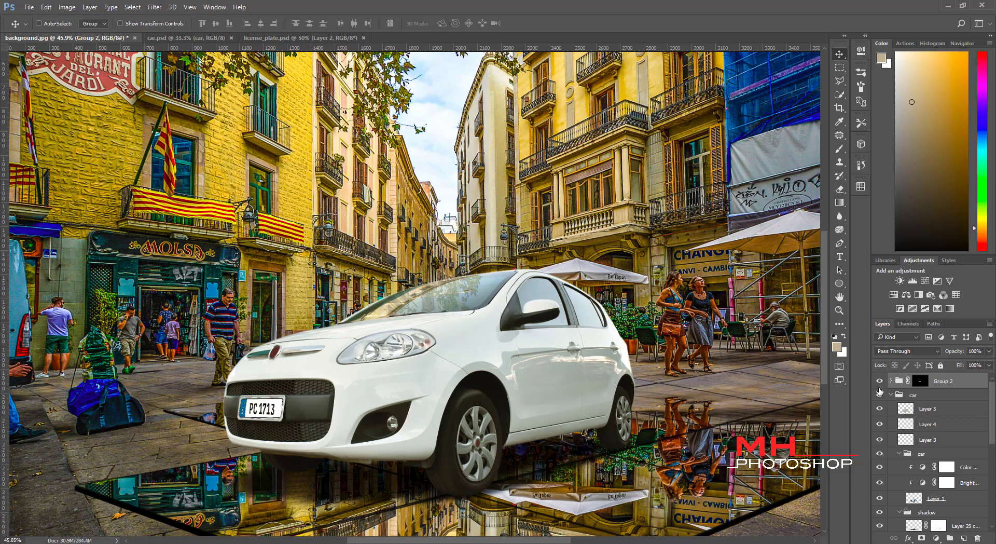
pyautogui.press('ctrl')
pyautogui.scroll(-3, 659, 348)
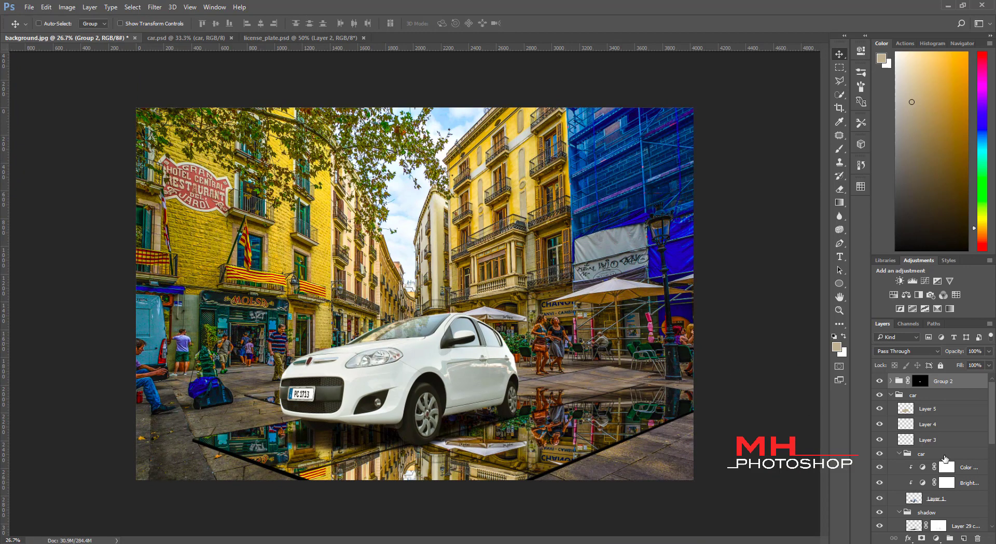
# Toggle the car and shadow group visibility to check the windshield reflection
pyautogui.click(881, 454)
pyautogui.click(922, 453)
pyautogui.scroll(-2, 929, 441)
pyautogui.scroll(-1, 884, 436)
pyautogui.click(881, 432)
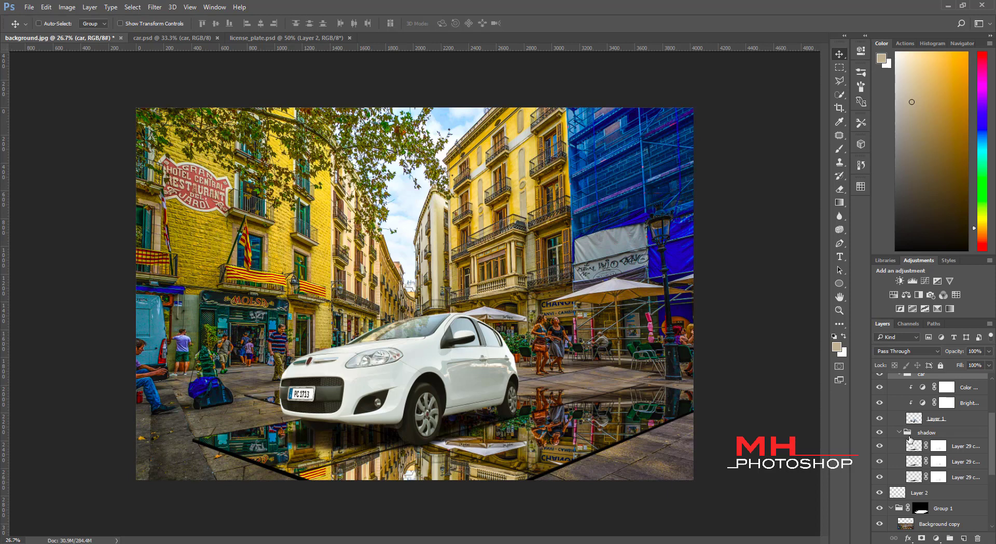
pyautogui.scroll(1, 929, 442)
pyautogui.scroll(1, 929, 442)
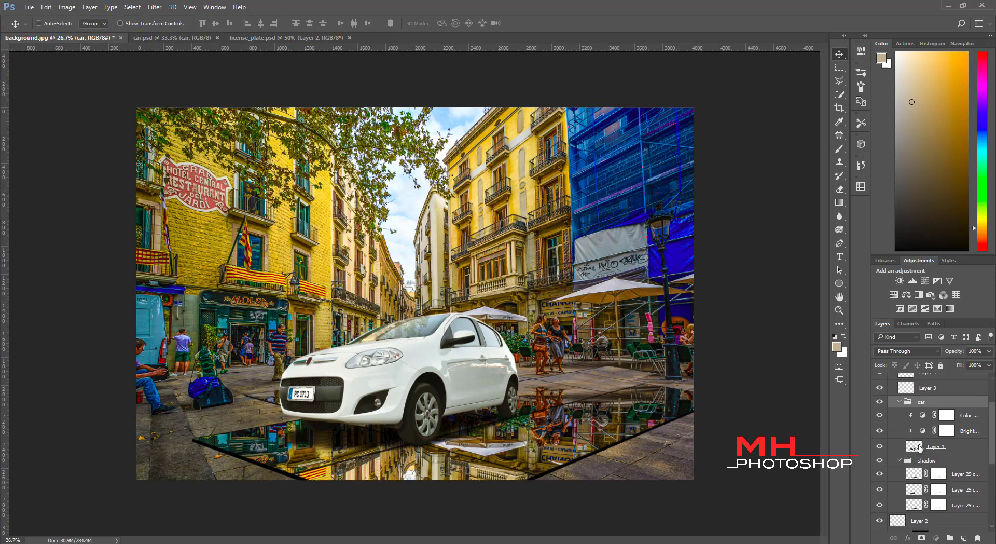
# Duplicate Layer 1, then flip the original vertically below the car at 60% opacity
pyautogui.click(920, 450)
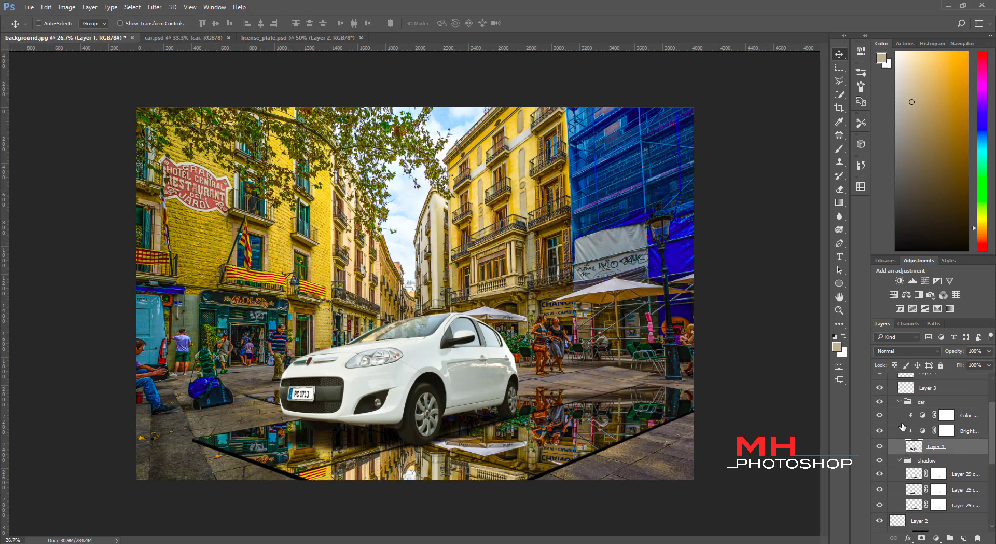
pyautogui.hotkey('ctrl', 'j')
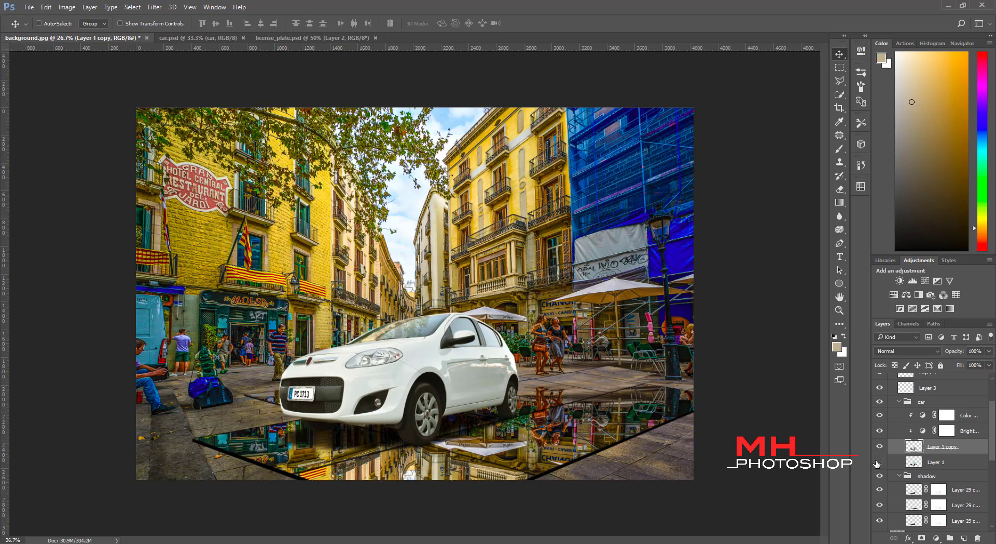
pyautogui.click(921, 463)
pyautogui.hotkey('ctrl', 't')
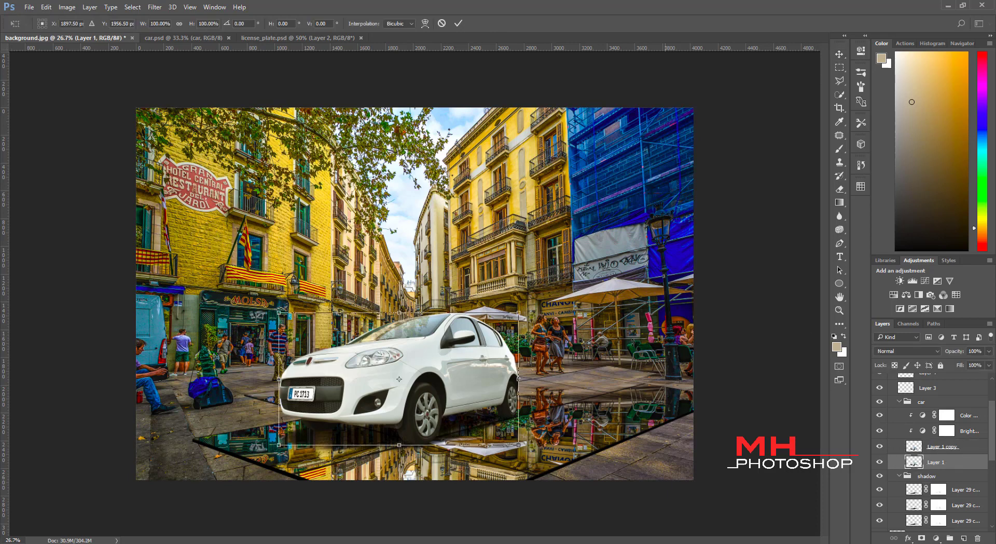
pyautogui.rightClick(489, 377)
pyautogui.click(516, 373)
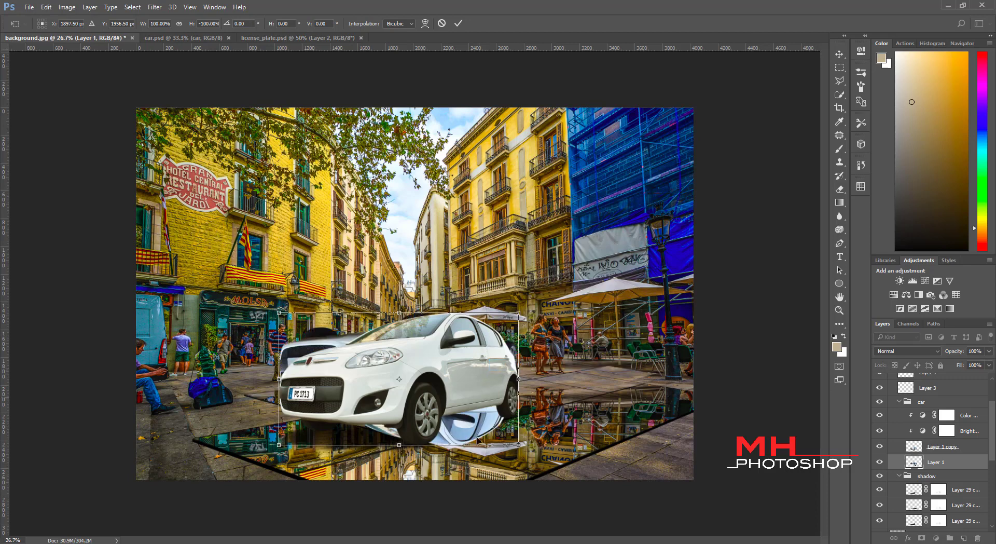
pyautogui.moveTo(459, 432); pyautogui.dragTo(472, 496)
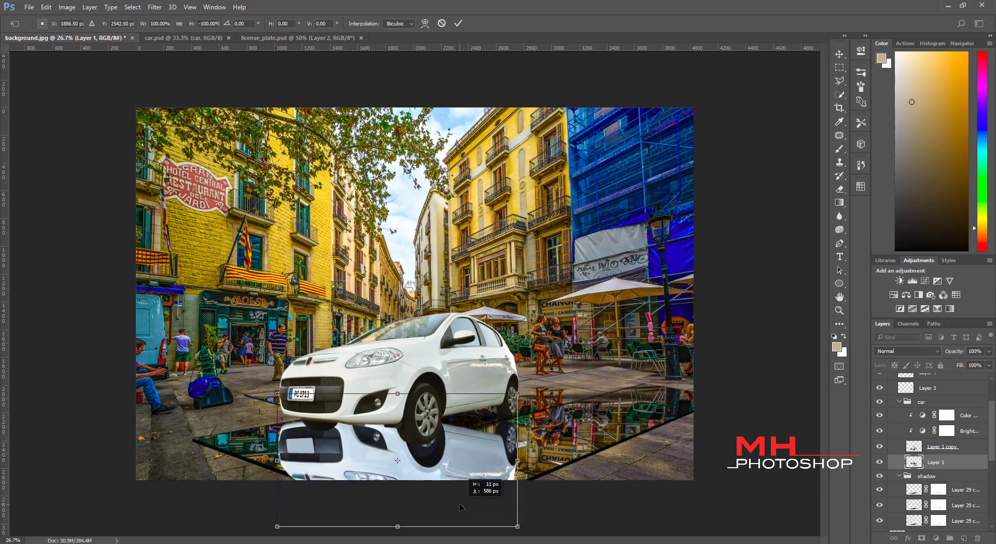
pyautogui.doubleClick(501, 436)
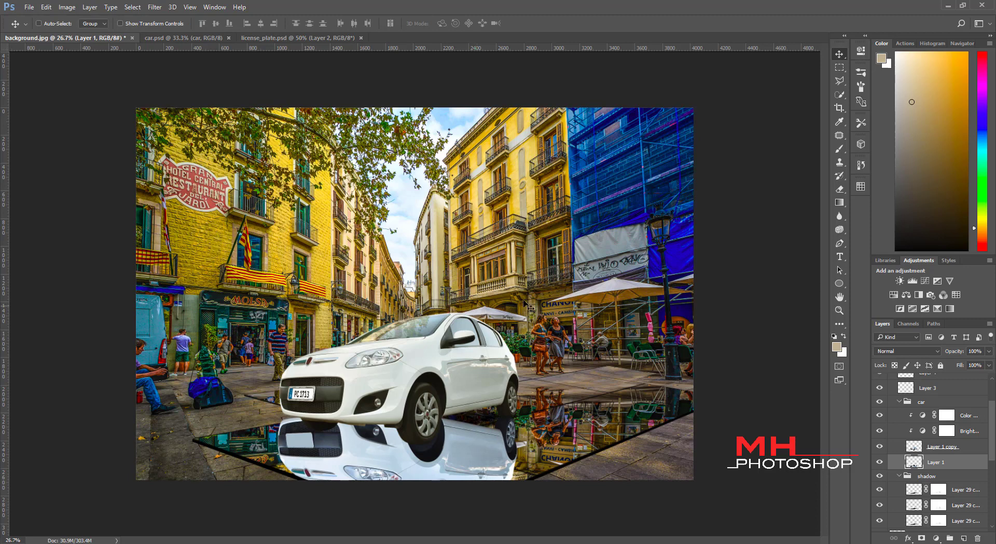
pyautogui.write('60')
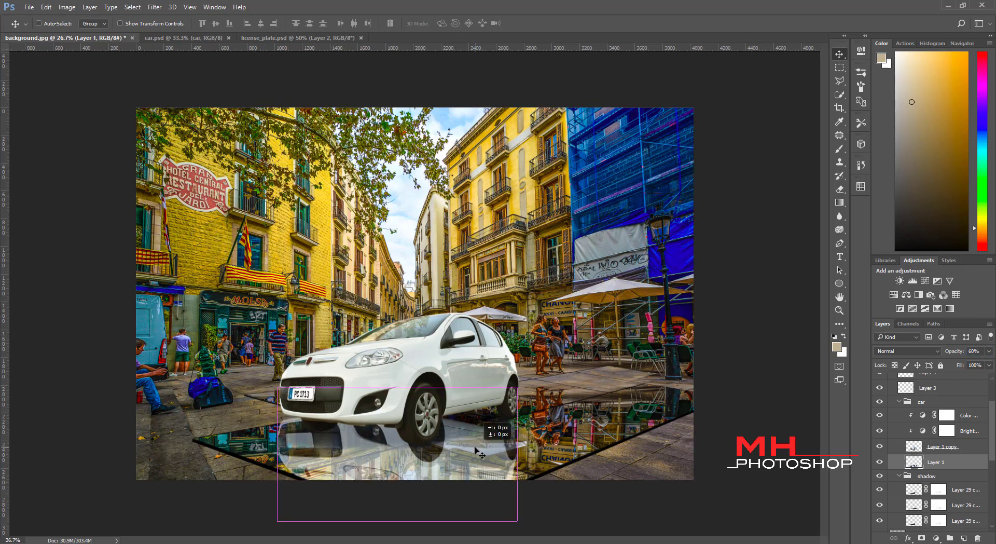
# Rotate the flipped car reflection to follow the angle of the floor
pyautogui.hotkey('ctrl', 't')
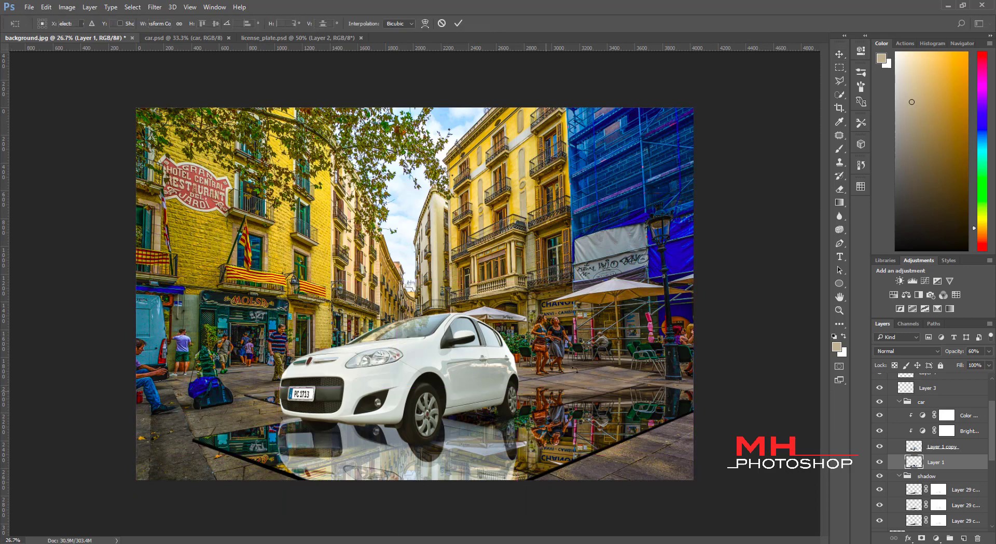
pyautogui.moveTo(524, 446)
pyautogui.mouseDown()
pyautogui.moveTo(469, 429)
pyautogui.moveTo(479, 445)
pyautogui.moveTo(508, 449)
pyautogui.mouseUp()
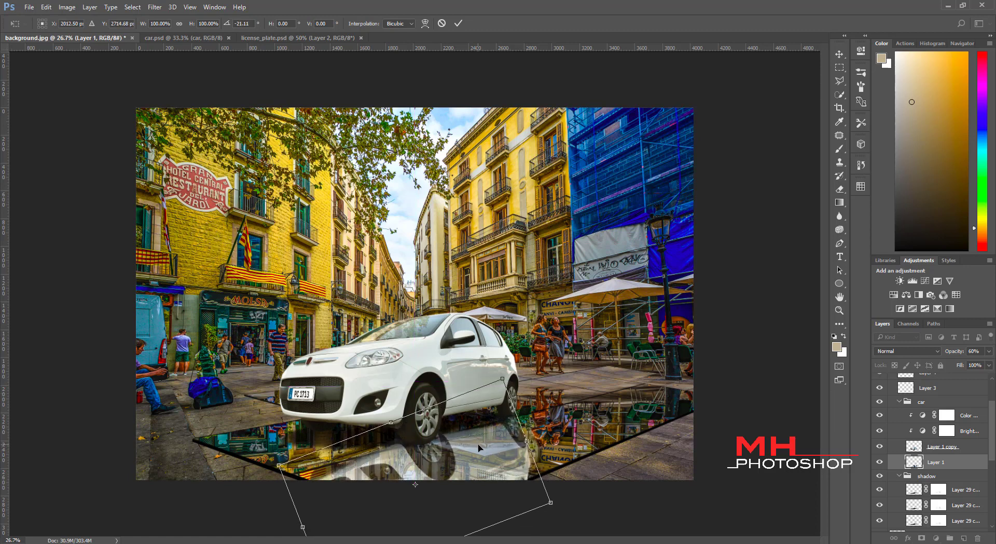
pyautogui.moveTo(508, 449)
pyautogui.mouseDown()
pyautogui.moveTo(482, 450)
pyautogui.moveTo(554, 449)
pyautogui.mouseUp()
pyautogui.press('Return')
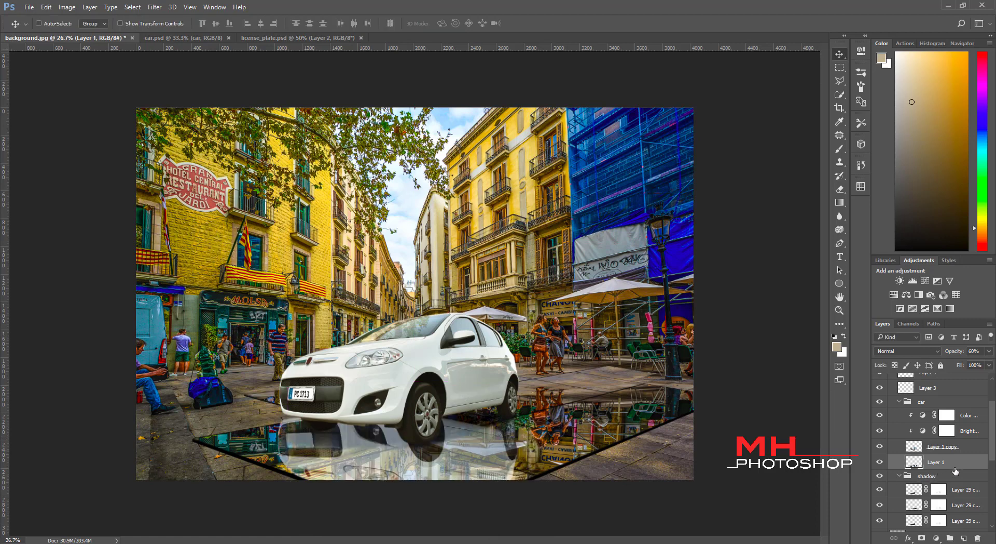
pyautogui.click(927, 475)
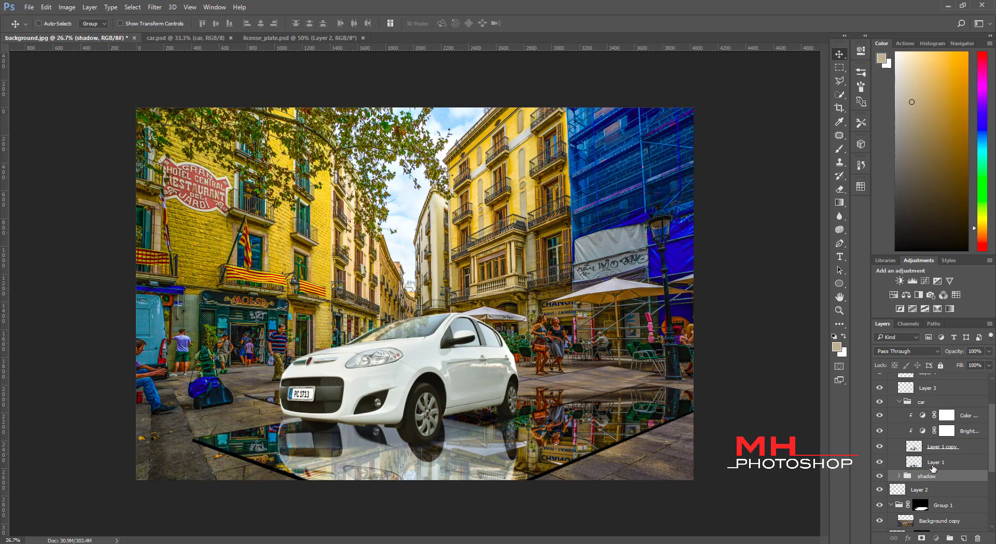
# Move the reflection layer below the shadow group and rotate it to about -9.5°
pyautogui.click(932, 462)
pyautogui.click(880, 462)
pyautogui.moveTo(941, 463); pyautogui.dragTo(940, 488)
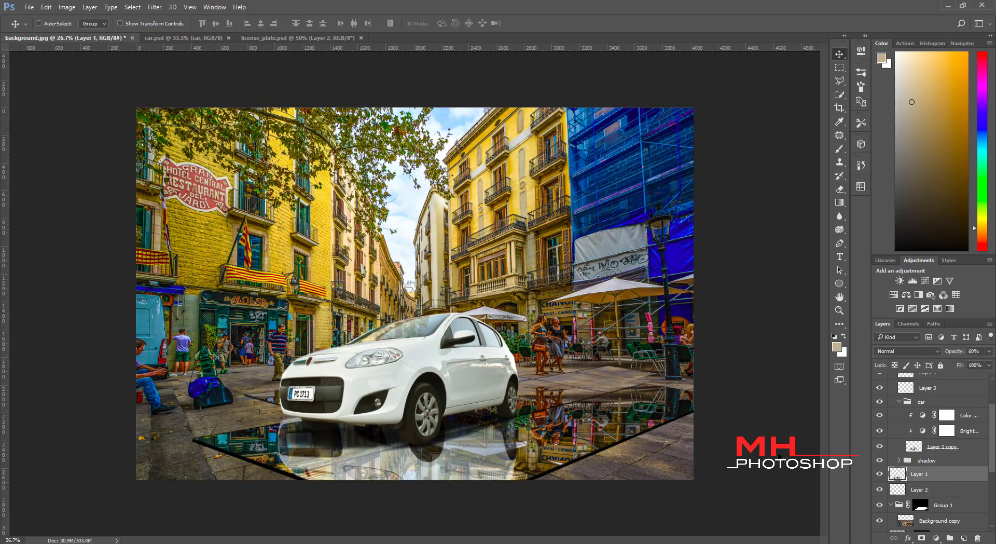
pyautogui.moveTo(462, 449); pyautogui.dragTo(462, 449)
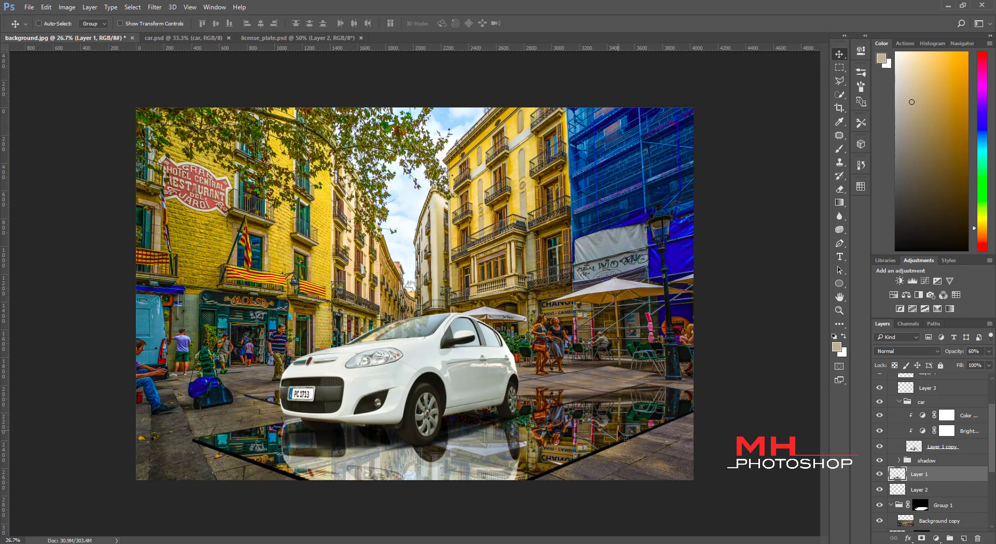
pyautogui.hotkey('ctrl', 't')
pyautogui.moveTo(625, 438)
pyautogui.mouseDown()
pyautogui.moveTo(523, 500)
pyautogui.moveTo(475, 439)
pyautogui.mouseUp()
pyautogui.moveTo(561, 387)
pyautogui.mouseDown()
pyautogui.moveTo(554, 371)
pyautogui.moveTo(539, 383)
pyautogui.moveTo(552, 403)
pyautogui.mouseUp()
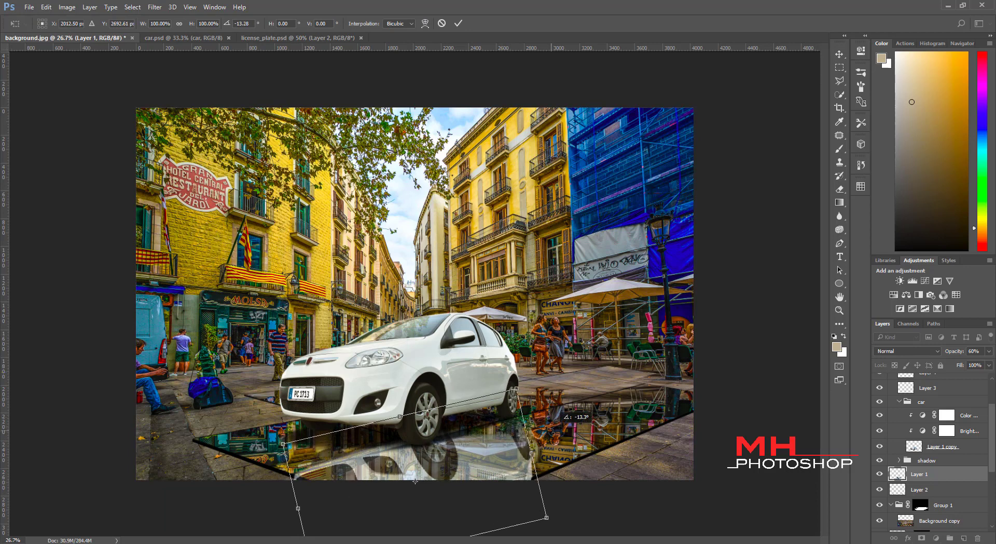
pyautogui.moveTo(488, 451); pyautogui.dragTo(481, 443)
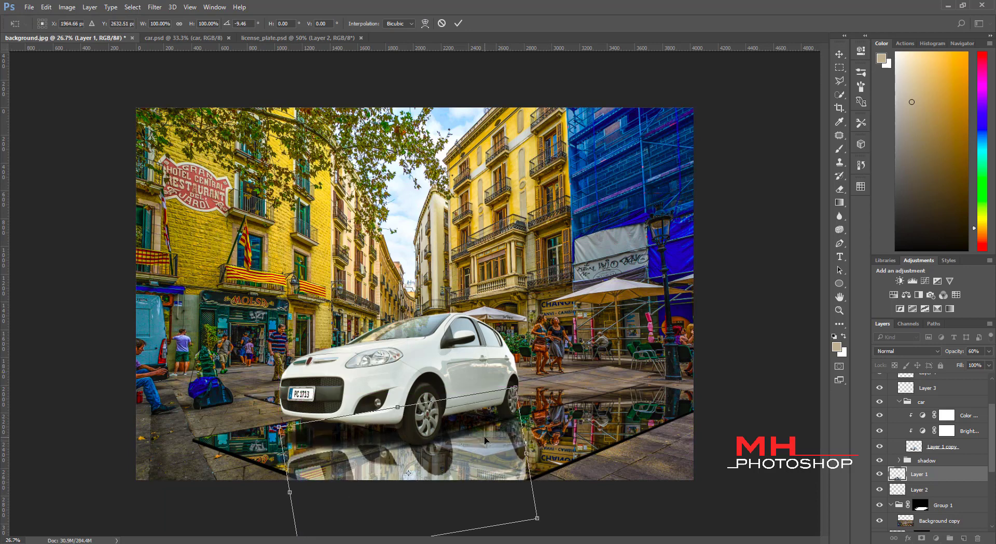
pyautogui.press('Return')
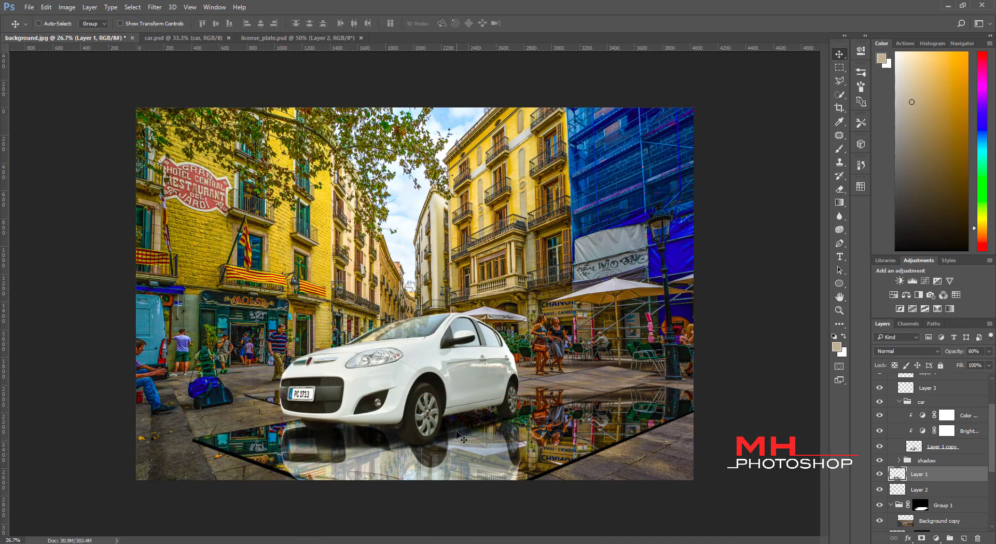
# Slant the reflection's top edge to meet the tyres and move it beneath the car
pyautogui.hotkey('ctrl', 't')
pyautogui.moveTo(287, 404); pyautogui.dragTo(318, 410)
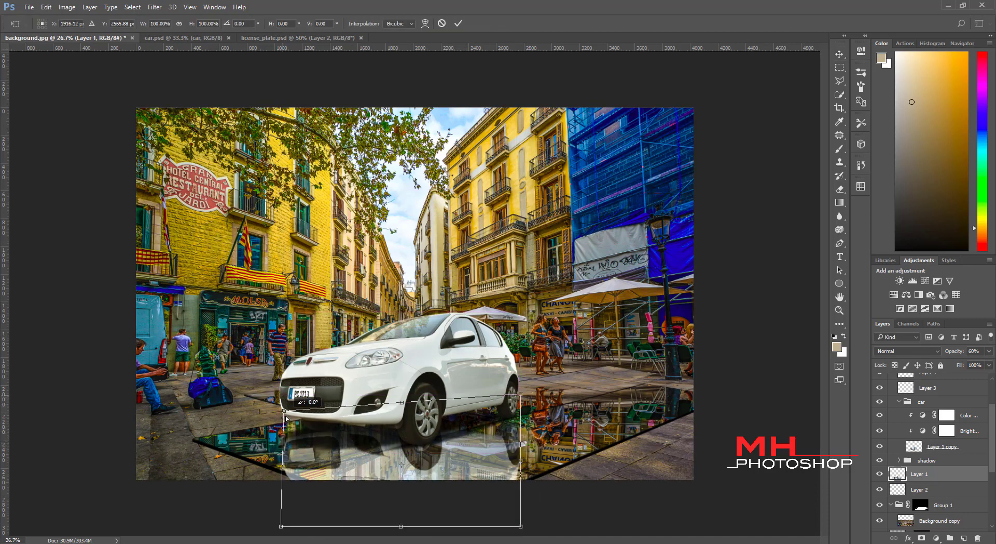
pyautogui.press('Return')
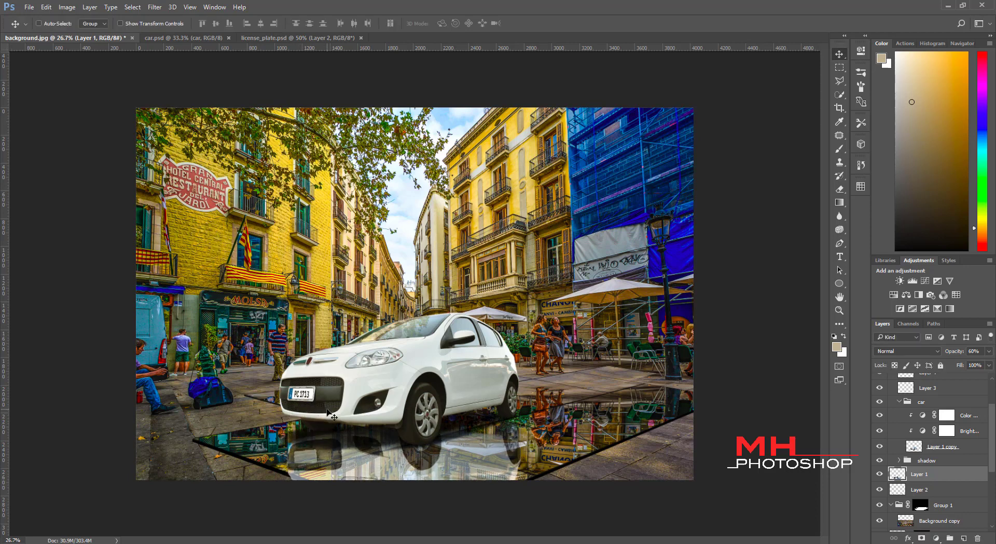
pyautogui.moveTo(356, 420)
pyautogui.mouseDown()
pyautogui.moveTo(374, 411)
pyautogui.moveTo(384, 446)
pyautogui.moveTo(385, 424)
pyautogui.mouseUp()
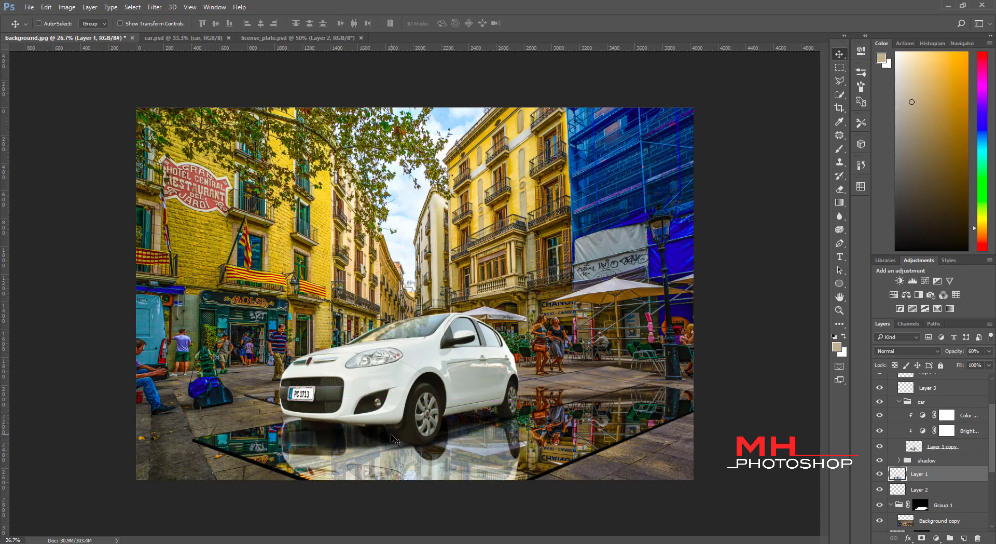
# Duplicate the reflection, then move the copy and rotate it to match the floor
pyautogui.click(881, 447)
pyautogui.hotkey('ctrl', 'j')
pyautogui.moveTo(464, 428)
pyautogui.mouseDown()
pyautogui.moveTo(559, 413)
pyautogui.moveTo(552, 408)
pyautogui.mouseUp()
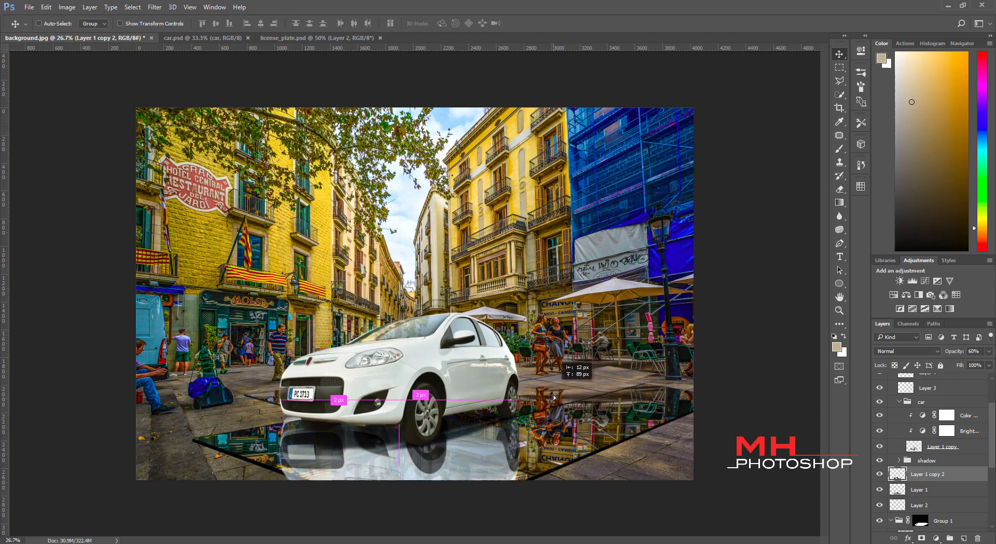
pyautogui.hotkey('ctrl', 't')
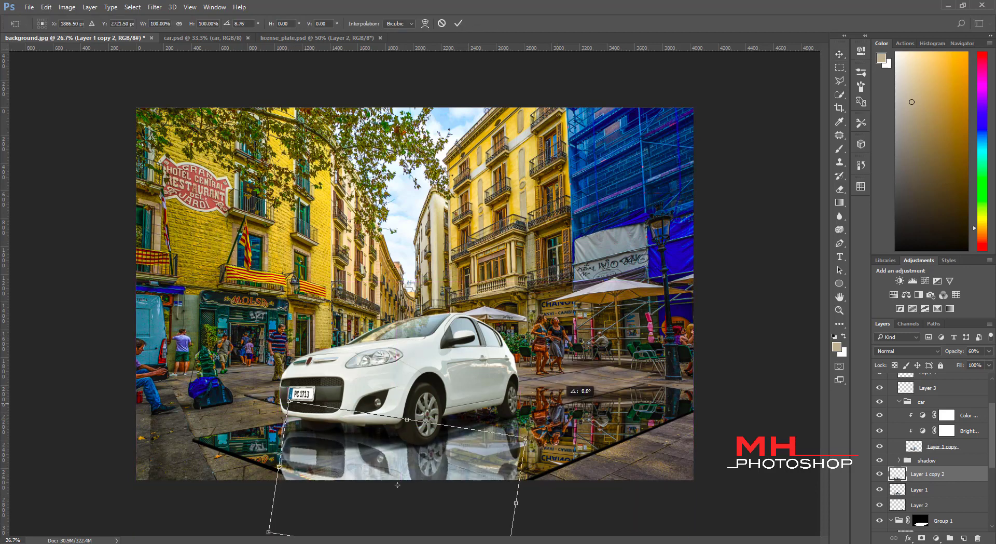
pyautogui.moveTo(464, 426)
pyautogui.mouseDown()
pyautogui.moveTo(475, 432)
pyautogui.moveTo(454, 453)
pyautogui.mouseUp()
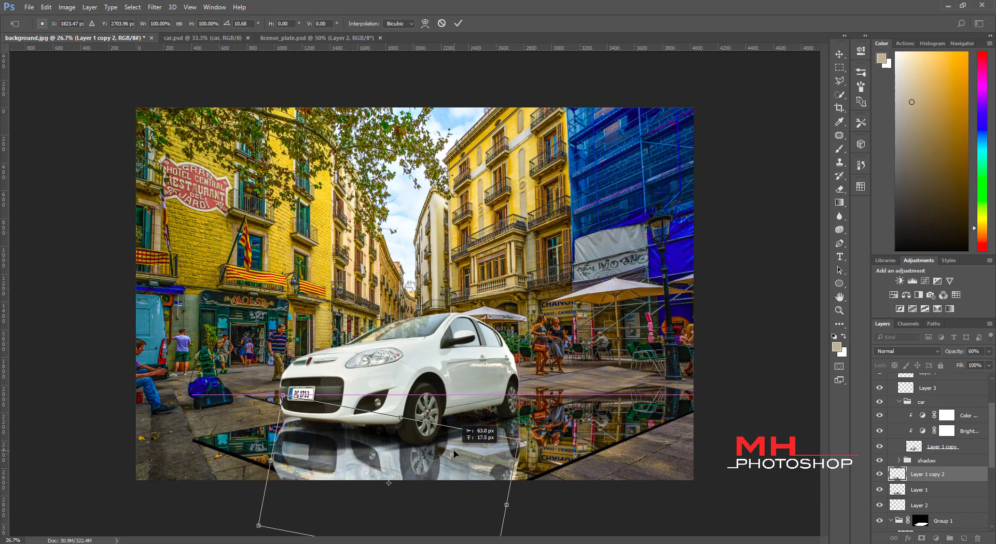
pyautogui.press('Return')
pyautogui.click(880, 475)
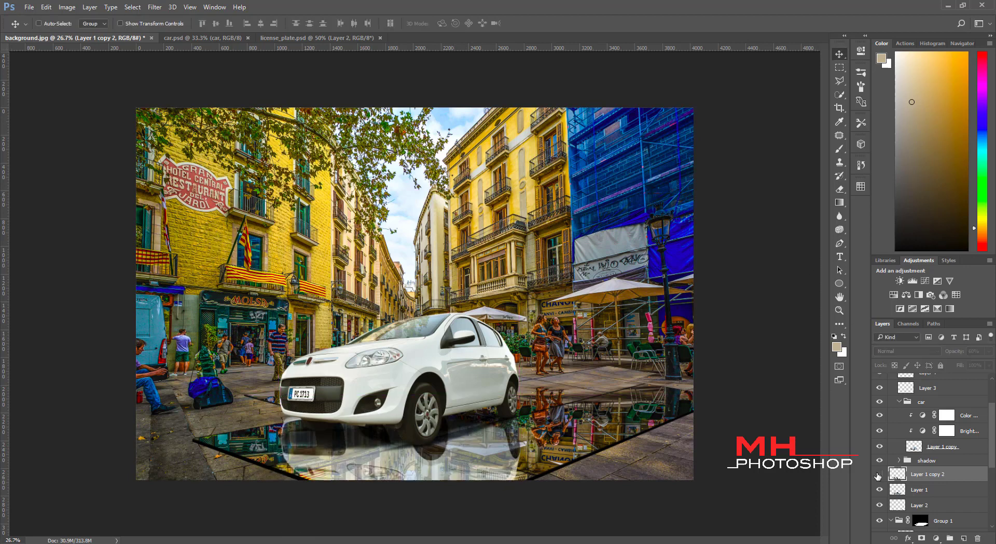
pyautogui.click(878, 476)
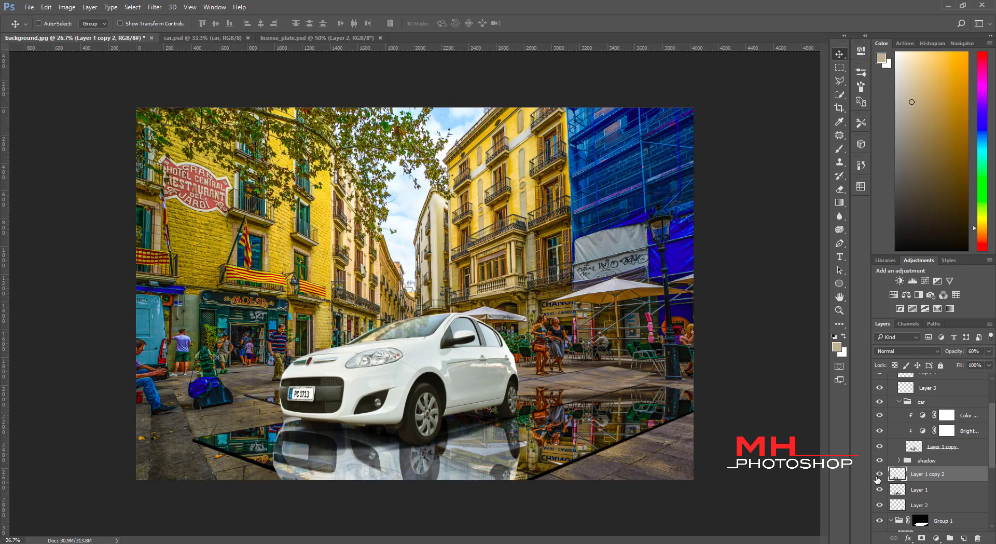
# Add layer masks to both reflections and compare them by toggling visibility
pyautogui.click(922, 538)
pyautogui.click(902, 492)
pyautogui.click(922, 538)
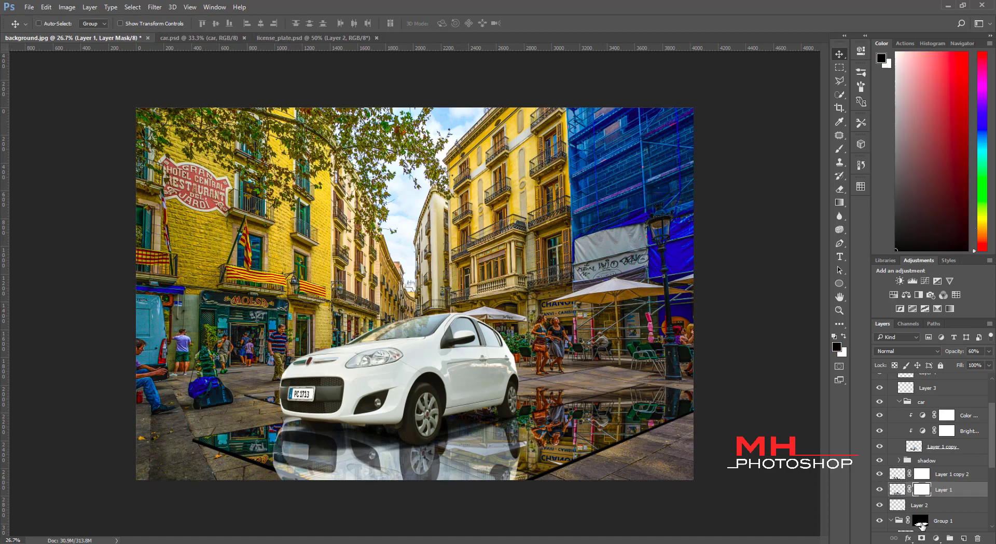
pyautogui.click(922, 477)
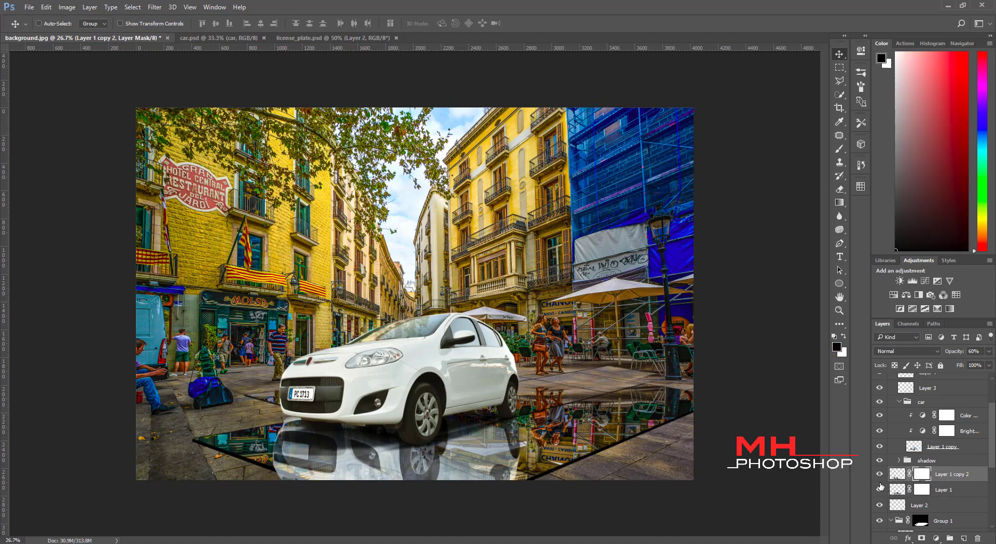
pyautogui.click(880, 489)
pyautogui.click(879, 490)
pyautogui.click(880, 475)
pyautogui.click(880, 474)
pyautogui.click(922, 489)
# Brush the Layer 1 reflection mask black at 50% and 100% opacity to fade it
pyautogui.press('b')
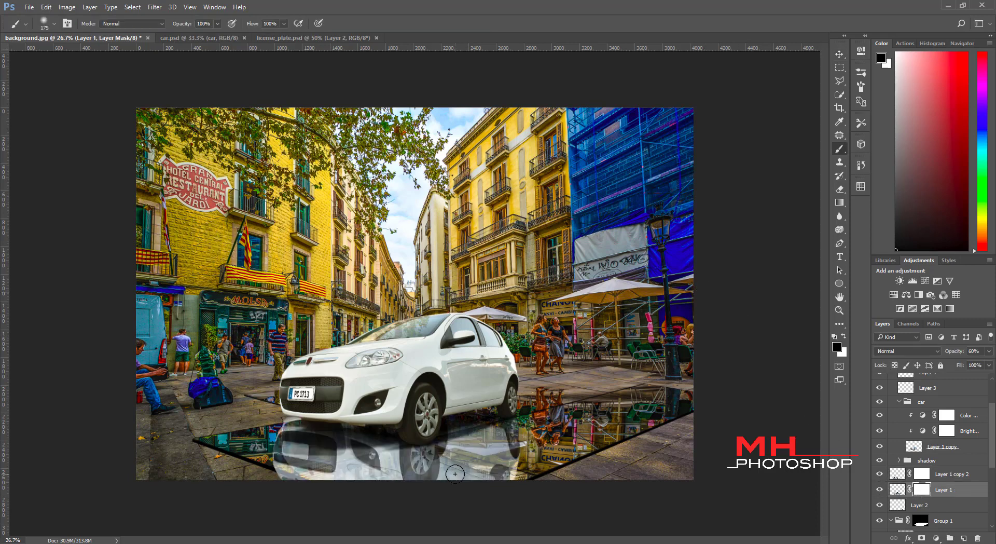
pyautogui.press(']')
pyautogui.press(']')
pyautogui.press(']')
pyautogui.press(']')
pyautogui.press(']')
pyautogui.press(']')
pyautogui.press('5')
pyautogui.moveTo(334, 443); pyautogui.dragTo(316, 451)
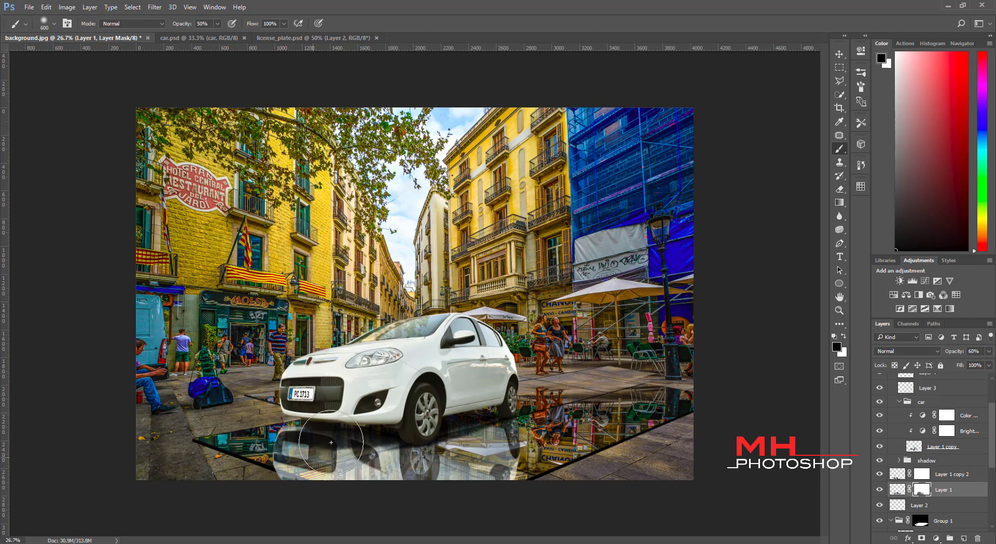
pyautogui.press('0')
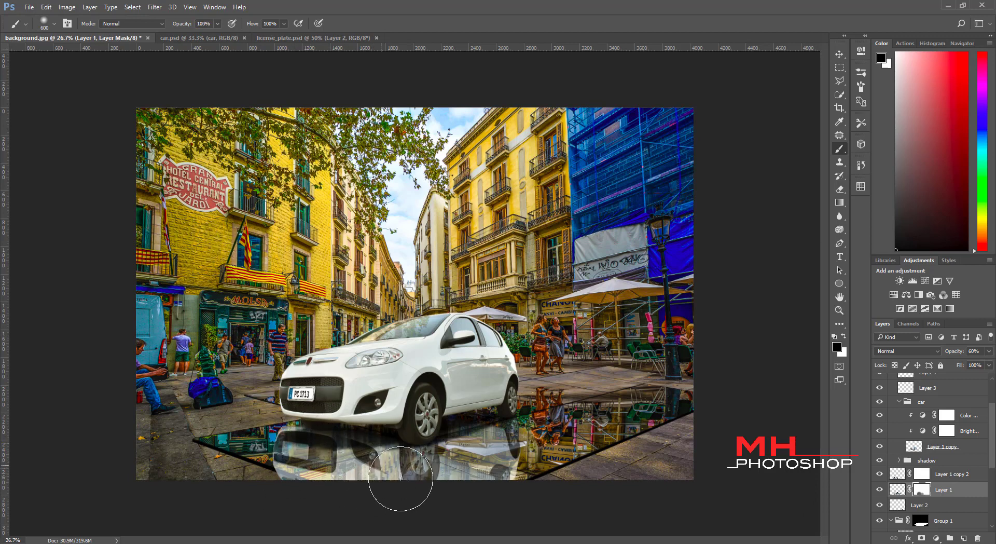
pyautogui.moveTo(372, 457)
pyautogui.mouseDown()
pyautogui.moveTo(399, 479)
pyautogui.moveTo(431, 467)
pyautogui.mouseUp()
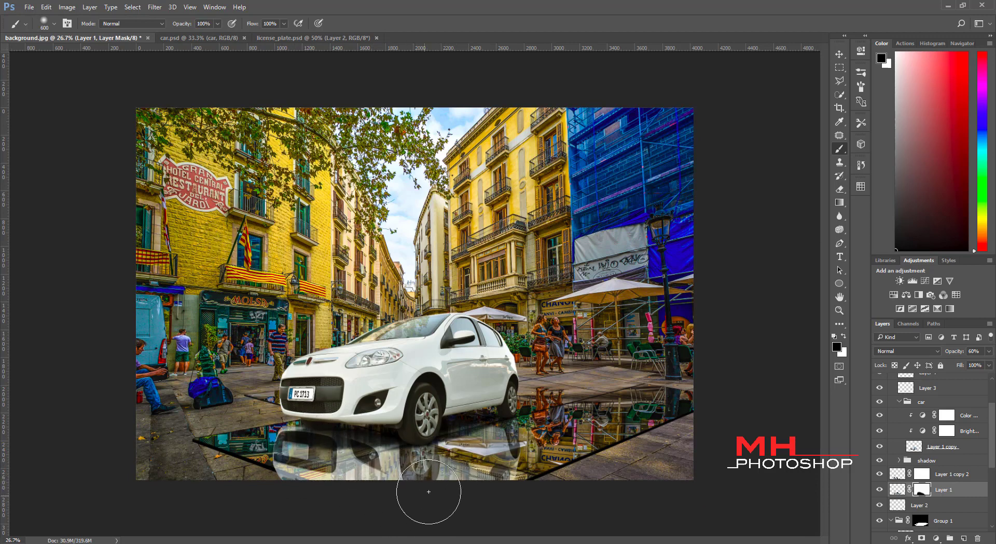
pyautogui.press('[')
pyautogui.press('[')
pyautogui.press('[')
pyautogui.press('5')
pyautogui.press('x')
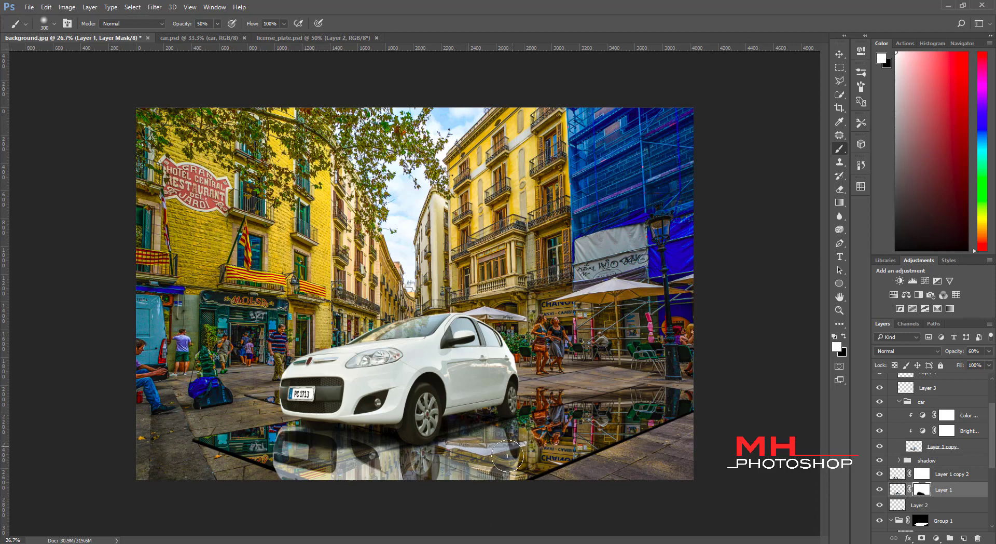
# Toggle the duplicate reflection to check the result, then make it the active layer
pyautogui.click(880, 475)
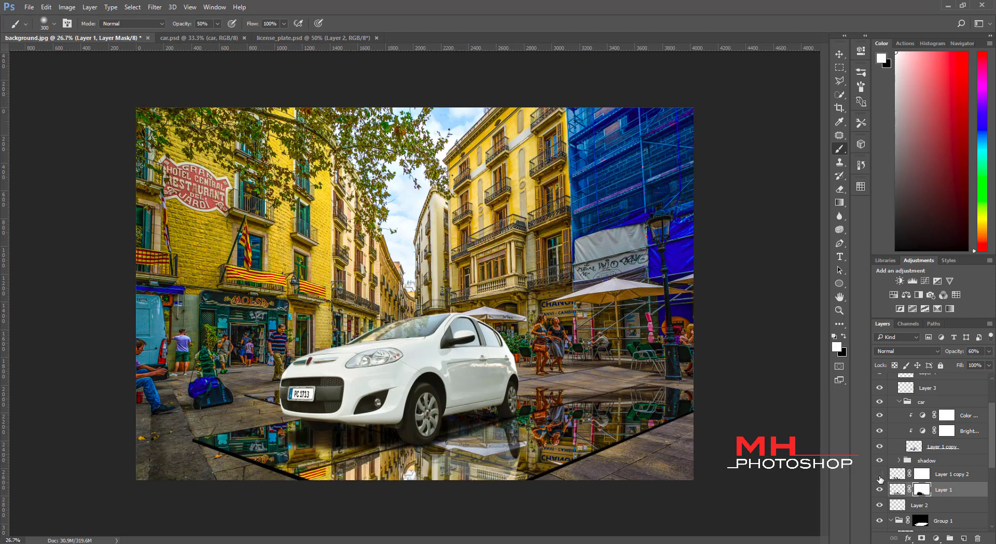
pyautogui.click(880, 474)
pyautogui.click(880, 474)
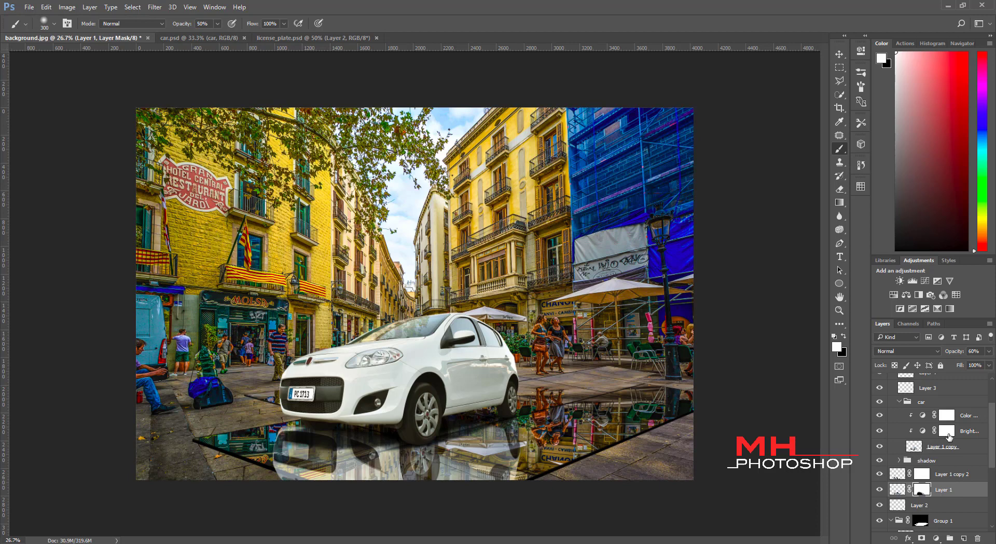
pyautogui.click(894, 474)
# Mask the duplicate reflection so it shows only inside the puddle selection
pyautogui.scroll(2, 894, 474)
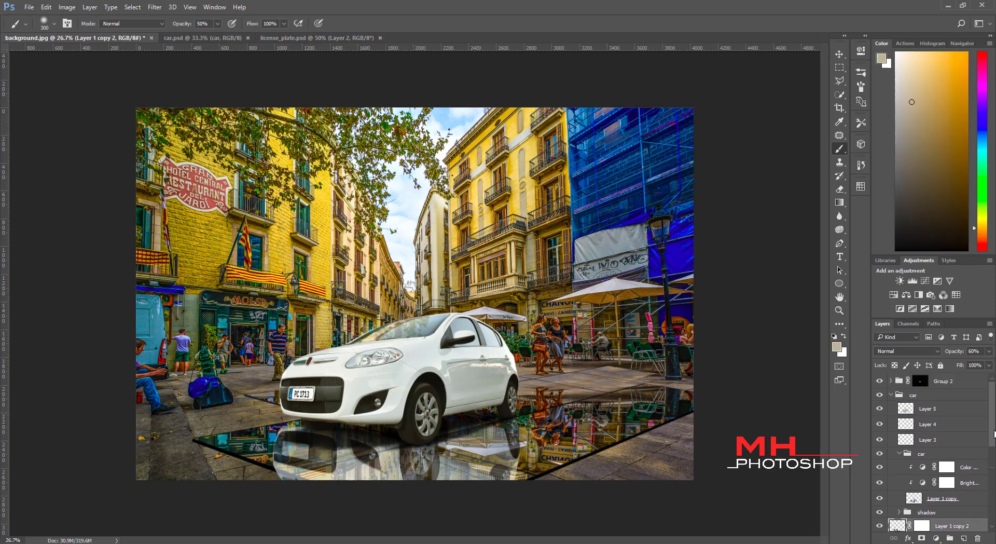
pyautogui.scroll(-2, 984, 424)
pyautogui.scroll(-3, 983, 424)
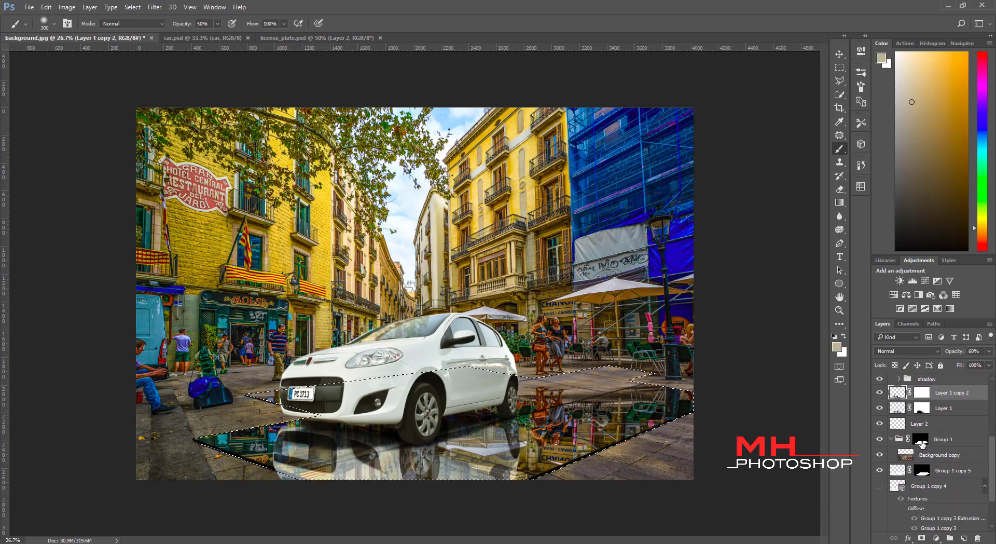
pyautogui.keyDown('ctrl'); pyautogui.click(909, 449); pyautogui.keyUp('ctrl')
pyautogui.click(922, 393)
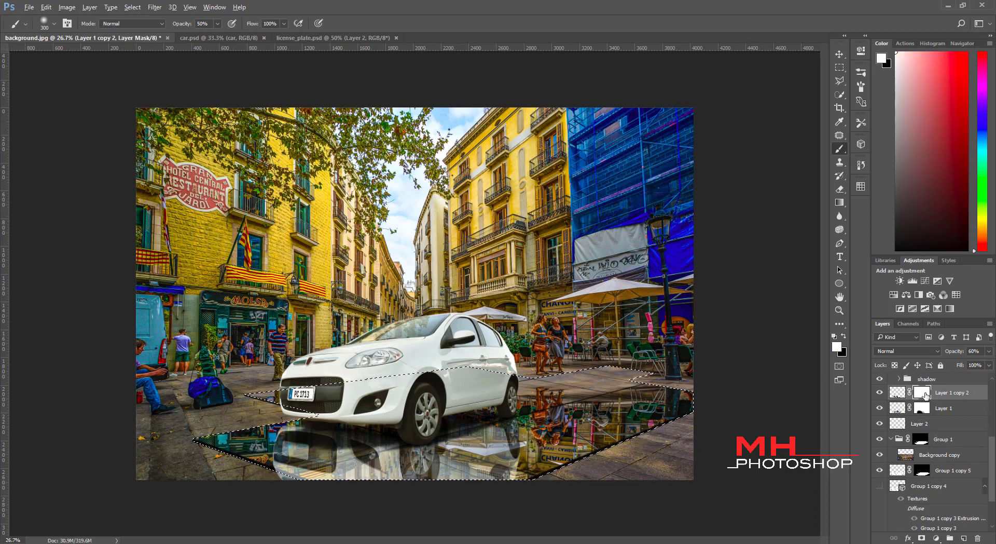
pyautogui.hotkey('ctrl', 'BackSpace')
pyautogui.hotkey('alt', 'BackSpace')
pyautogui.hotkey('ctrl', 'shift', 'i')
pyautogui.hotkey('ctrl', 'BackSpace')
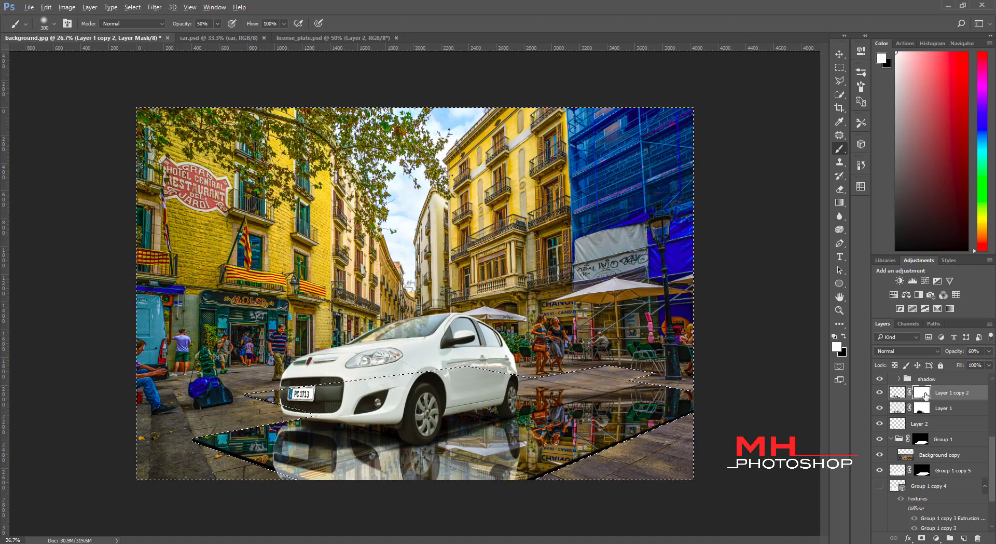
pyautogui.hotkey('ctrl', 'd')
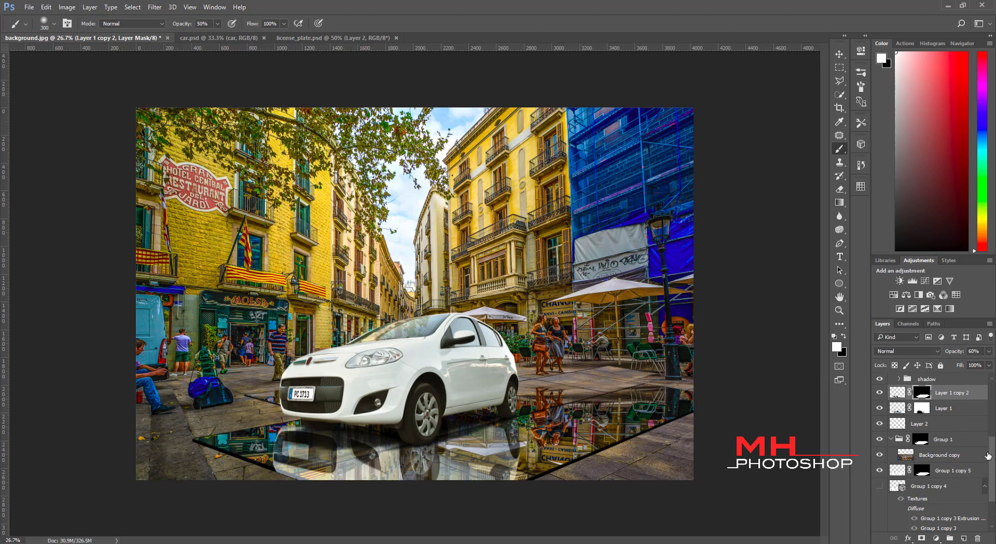
# Fade the reflection's lower edge with a short vertical gradient on its mask
pyautogui.moveTo(992, 453); pyautogui.dragTo(993, 445)
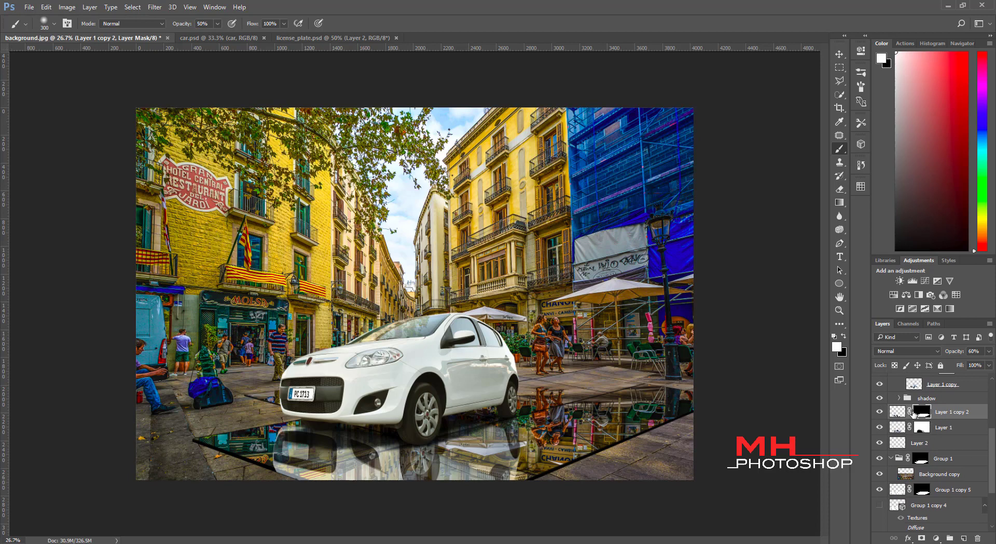
pyautogui.press('x')
pyautogui.press(']')
pyautogui.press(']')
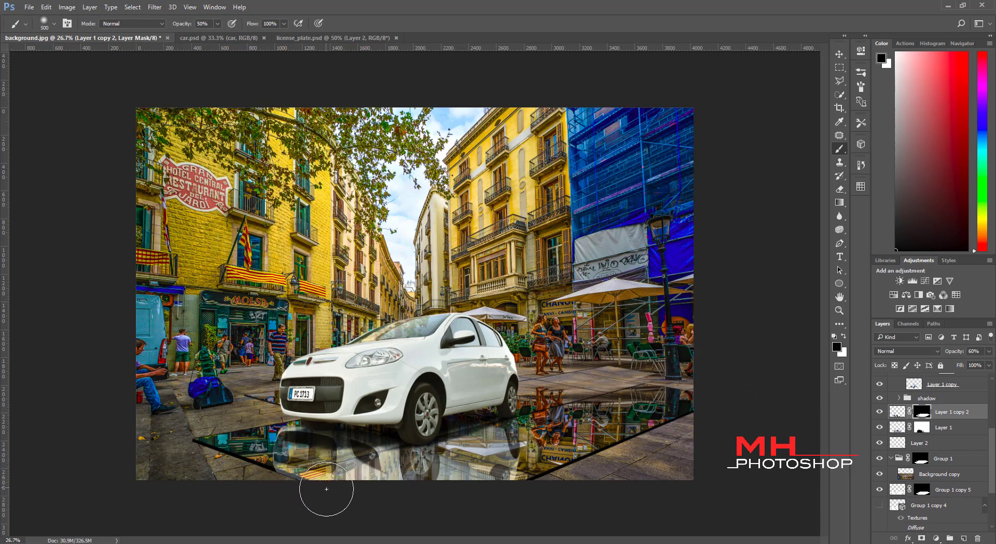
pyautogui.press('[')
pyautogui.press('[')
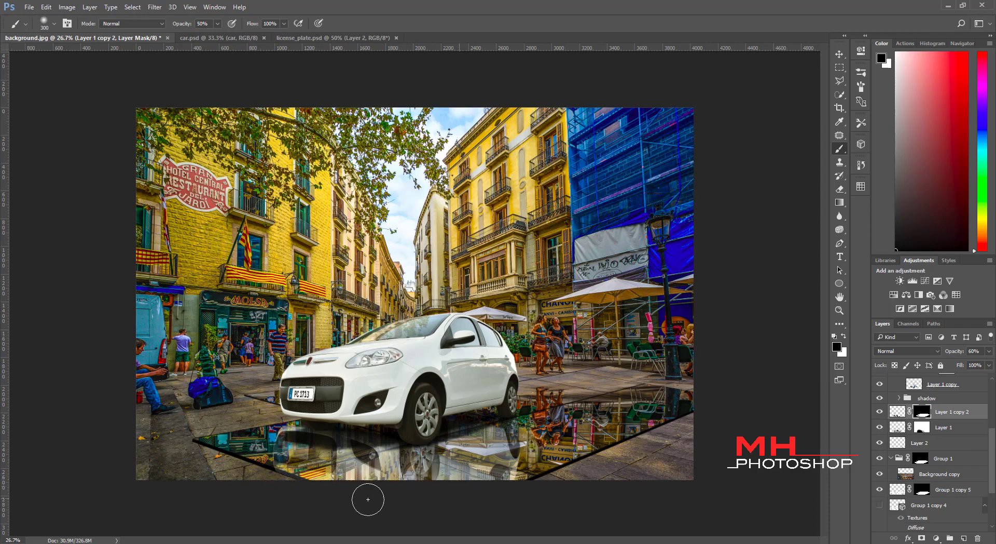
pyautogui.keyDown('ctrl'); pyautogui.click(477, 459); pyautogui.keyUp('ctrl')
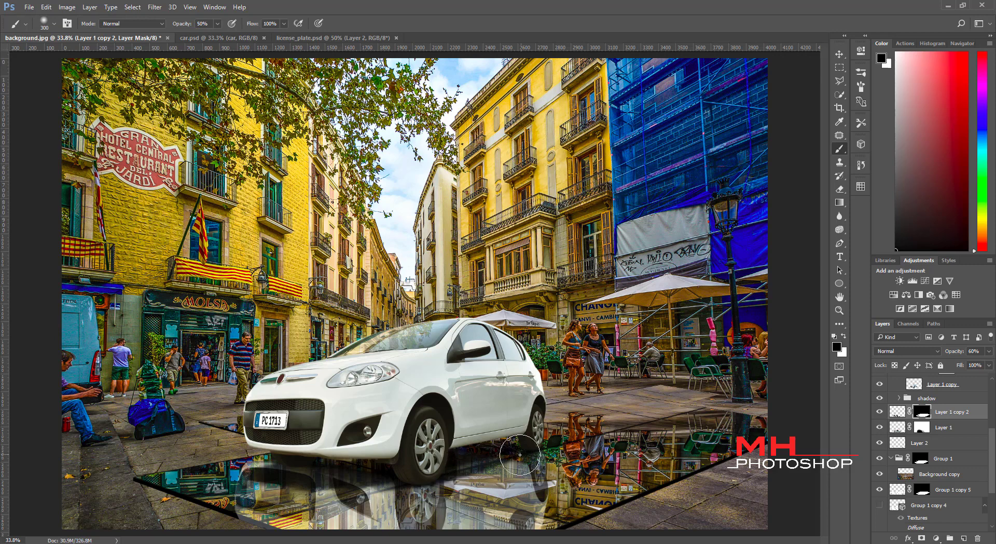
pyautogui.click(840, 202)
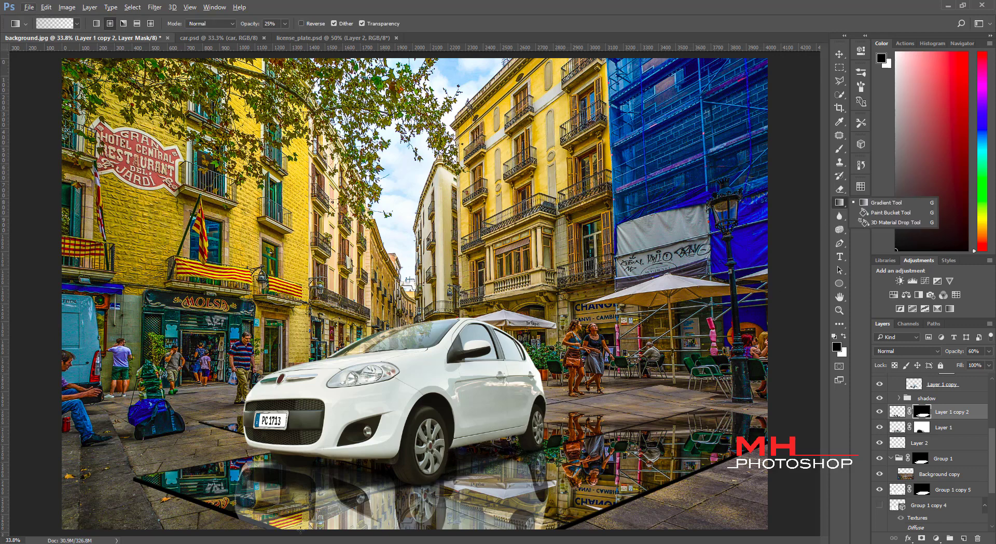
pyautogui.moveTo(284, 524); pyautogui.dragTo(279, 470)
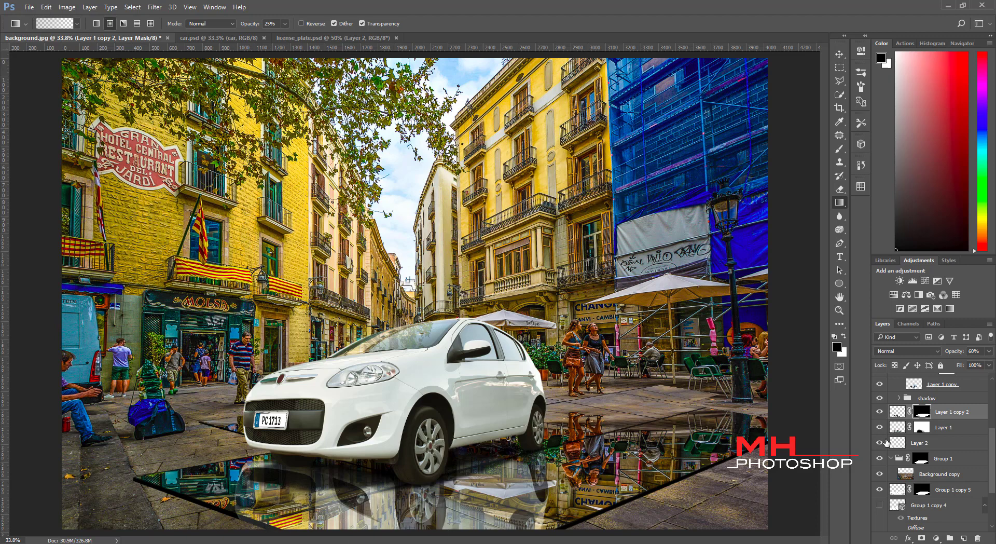
pyautogui.press('b')
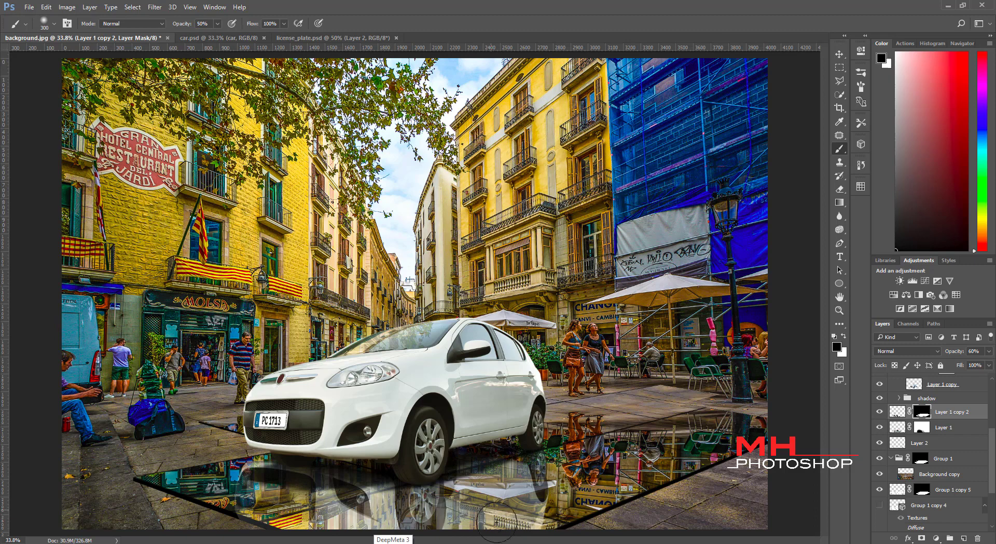
# Scale the reflection vertically to about 81% height so it sits tighter under the car
pyautogui.scroll(-1, 462, 495)
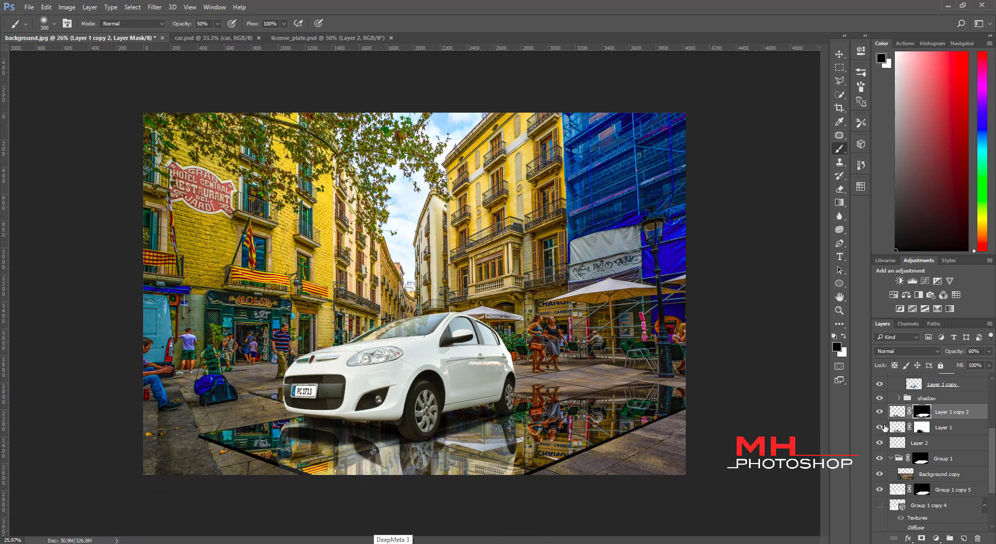
pyautogui.hotkey('ctrl', 't')
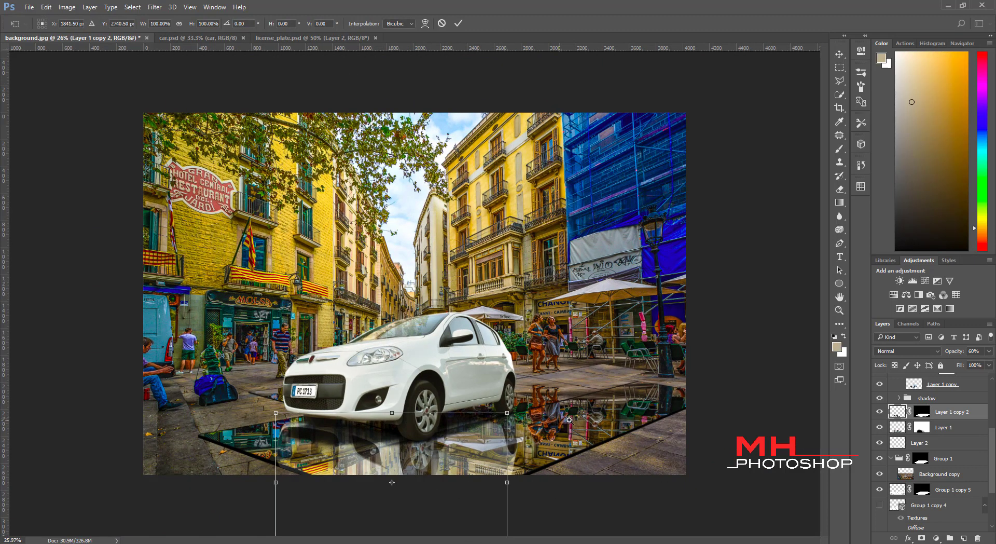
pyautogui.scroll(-3, 569, 419)
pyautogui.moveTo(346, 422); pyautogui.dragTo(405, 412)
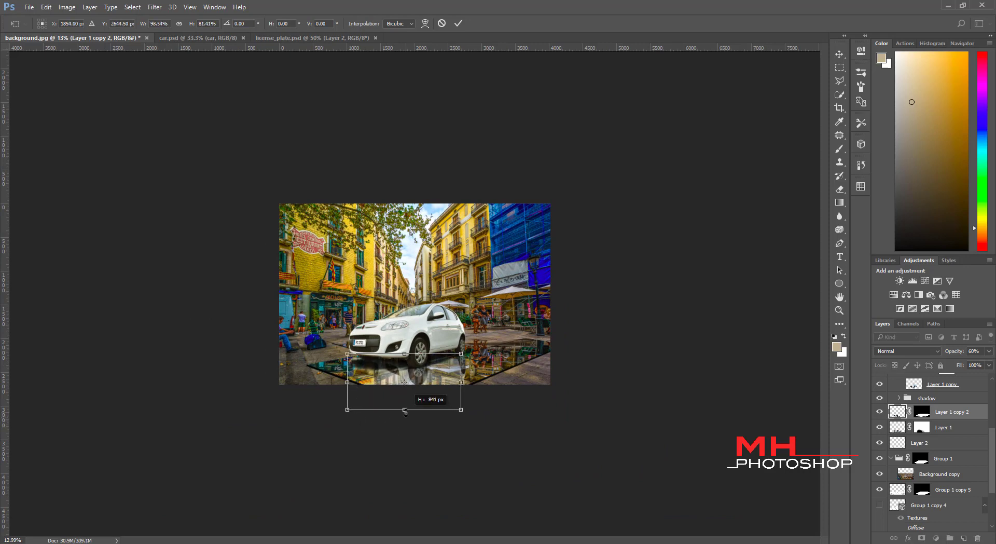
pyautogui.press('Return')
pyautogui.press('b')
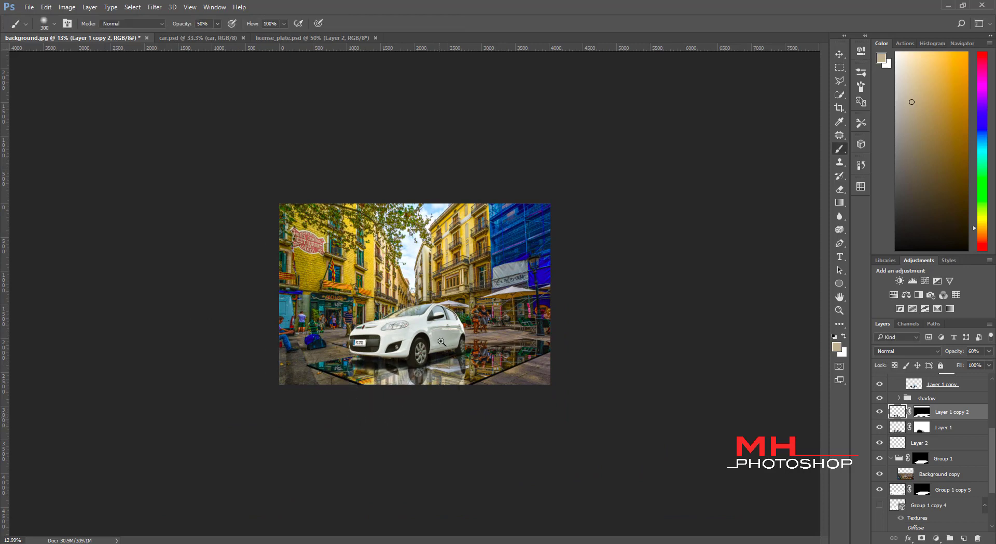
pyautogui.scroll(3, 466, 370)
pyautogui.scroll(1, 466, 370)
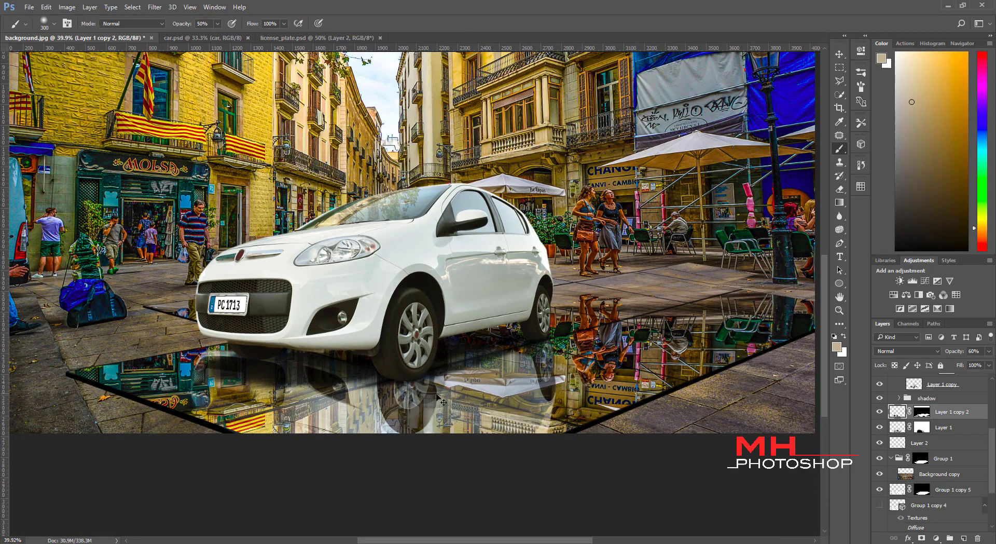
pyautogui.scroll(-5, 348, 408)
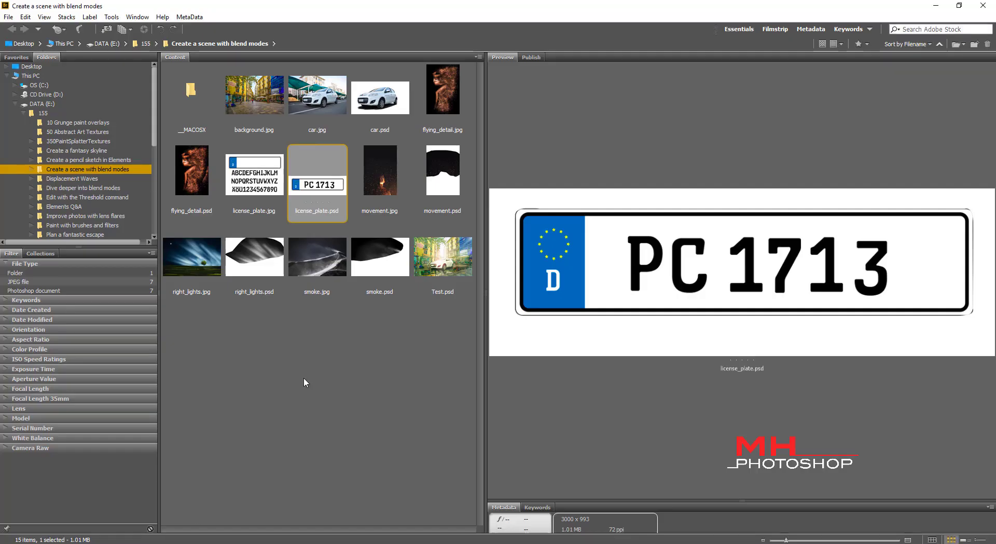
# Double-click movement.psd in Bridge's Content panel to open it in Photoshop
pyautogui.doubleClick(435, 174)
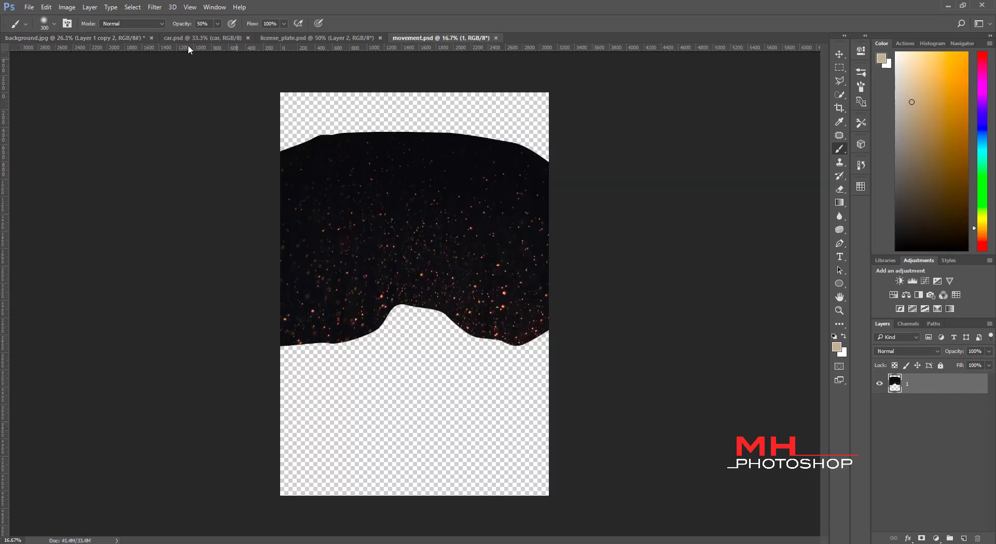
# Bring the particle layer into background.jpg above Group 2 in Screen mode and position it
pyautogui.click(98, 38)
pyautogui.click(921, 379)
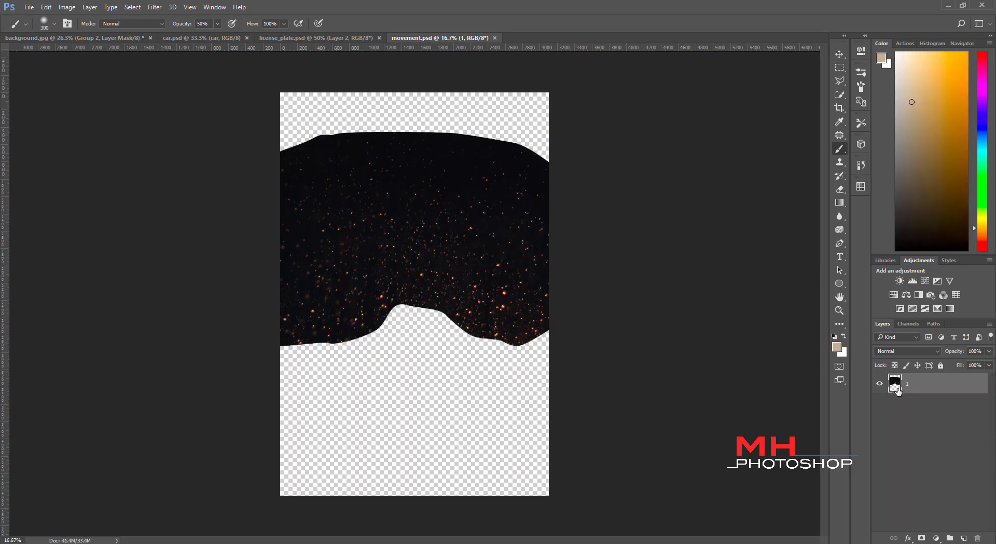
pyautogui.moveTo(895, 384); pyautogui.dragTo(397, 266)
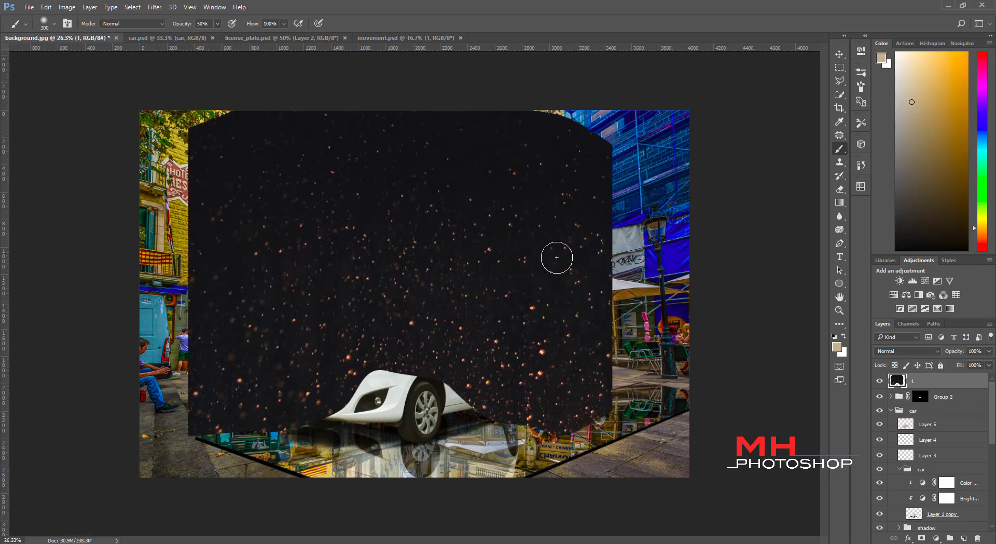
pyautogui.click(908, 351)
pyautogui.click(882, 422)
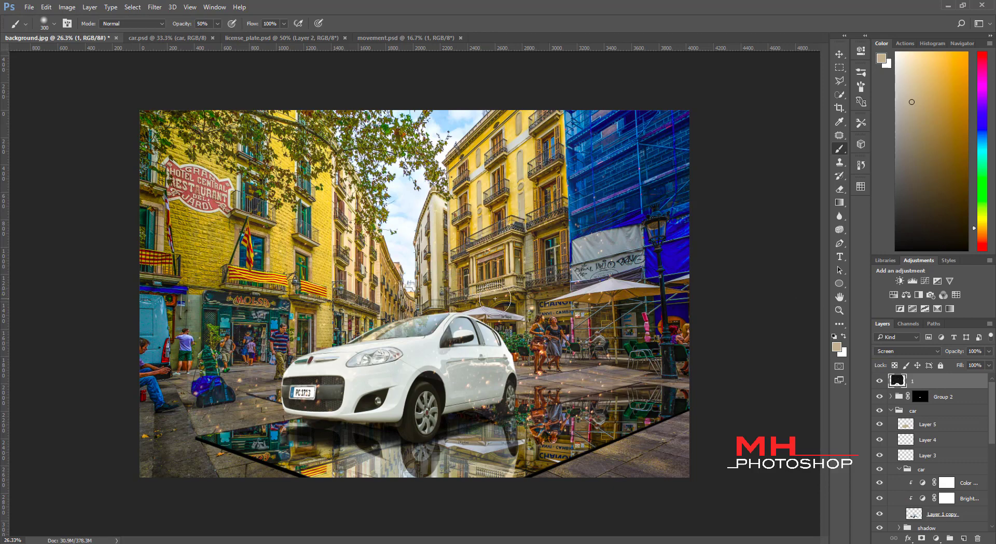
pyautogui.press('v')
pyautogui.moveTo(468, 198)
pyautogui.mouseDown()
pyautogui.moveTo(562, 253)
pyautogui.moveTo(562, 280)
pyautogui.mouseUp()
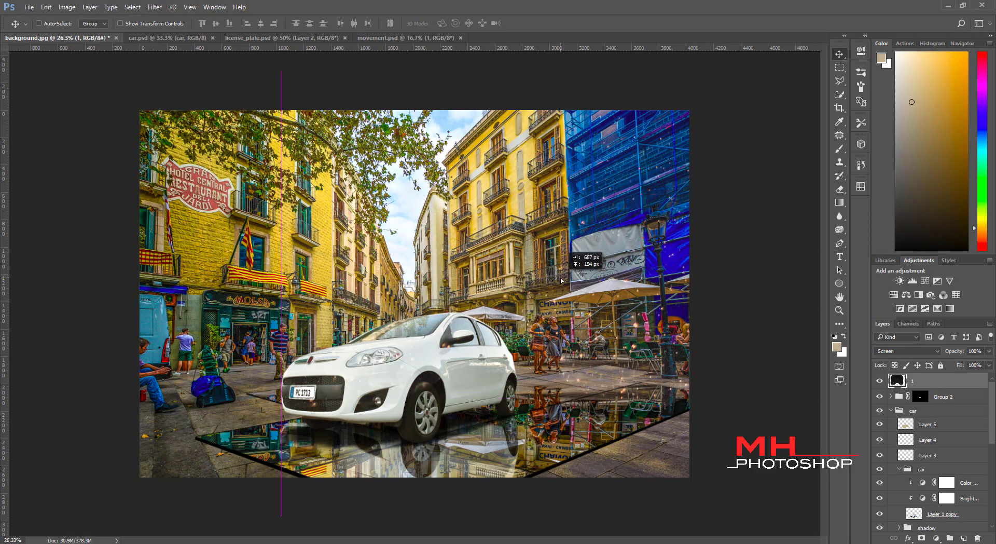
pyautogui.moveTo(561, 281); pyautogui.dragTo(557, 298)
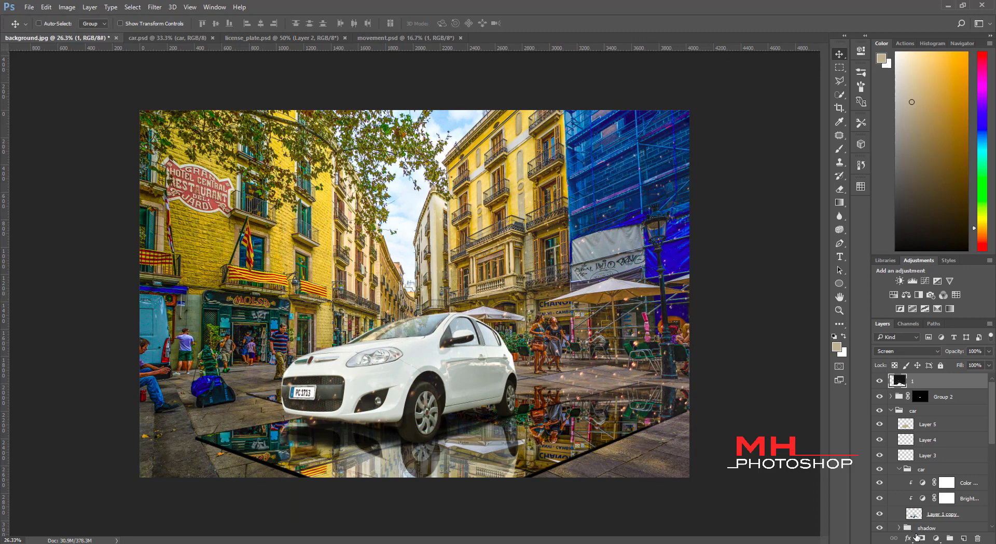
# Add a layer mask to the particle layer and toggle its visibility to compare
pyautogui.click(921, 537)
pyautogui.press('b')
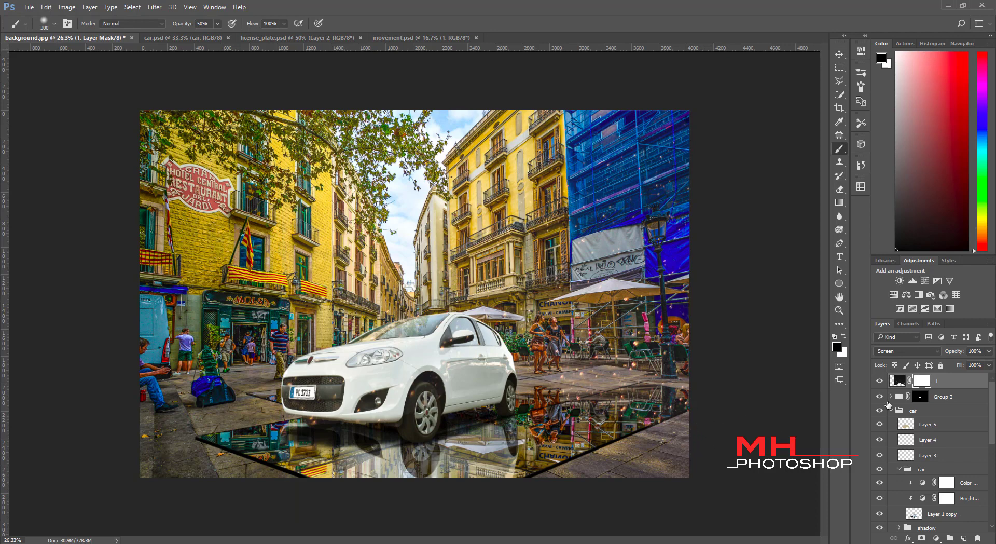
pyautogui.click(880, 381)
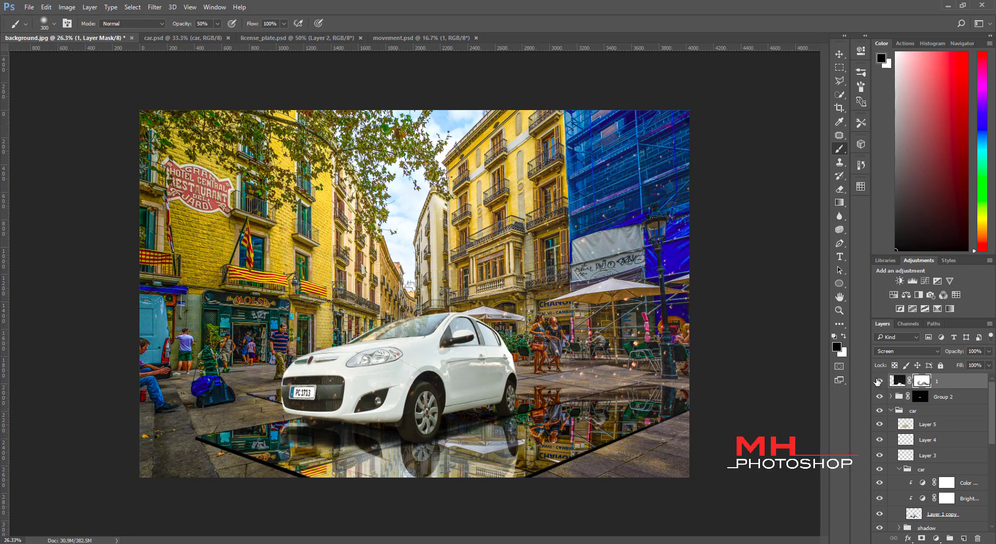
pyautogui.click(879, 381)
pyautogui.click(880, 382)
pyautogui.click(879, 382)
pyautogui.click(877, 383)
pyautogui.click(879, 381)
pyautogui.click(879, 382)
pyautogui.click(879, 382)
# Add a new layer filled with black and render a Lens Flare on it
pyautogui.click(965, 539)
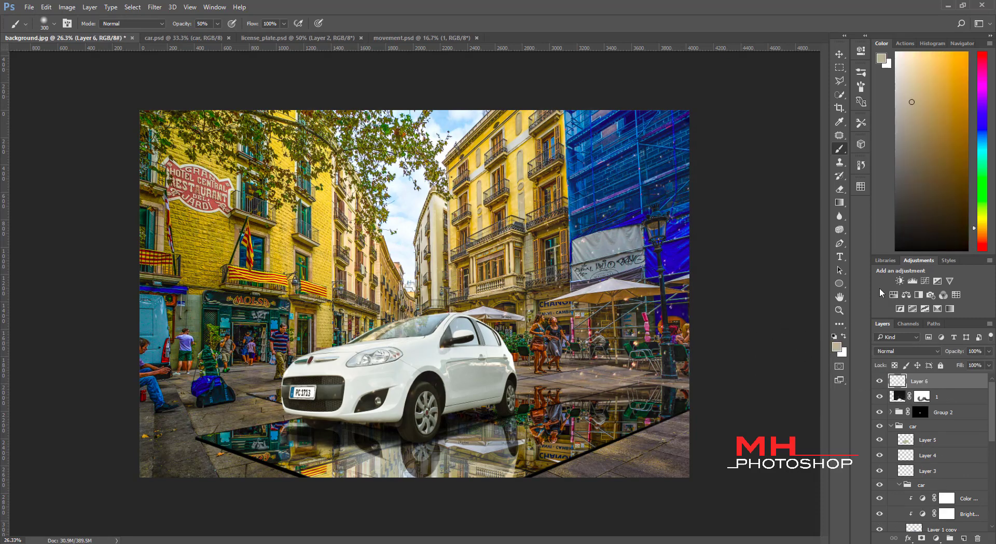
pyautogui.press('d')
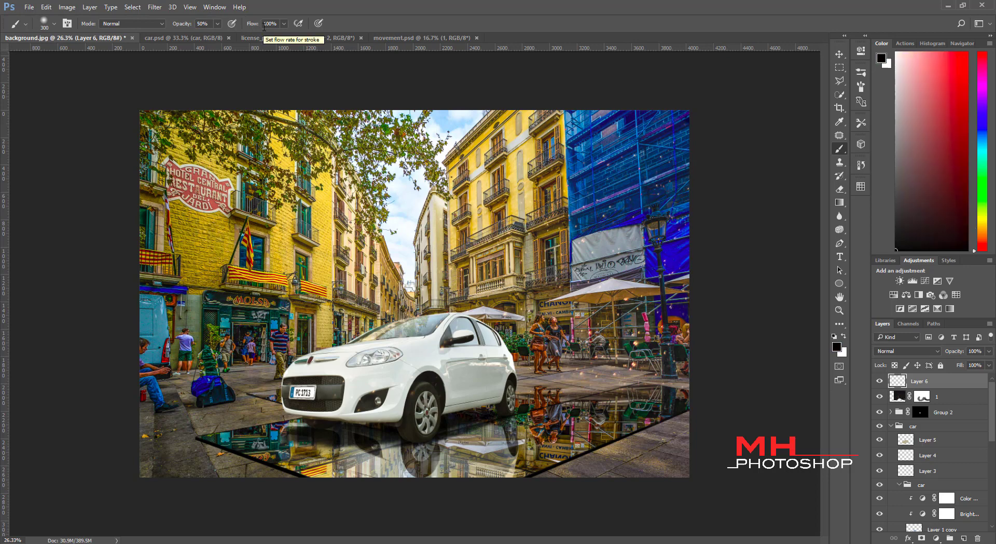
pyautogui.hotkey('alt', 'BackSpace')
pyautogui.click(154, 7)
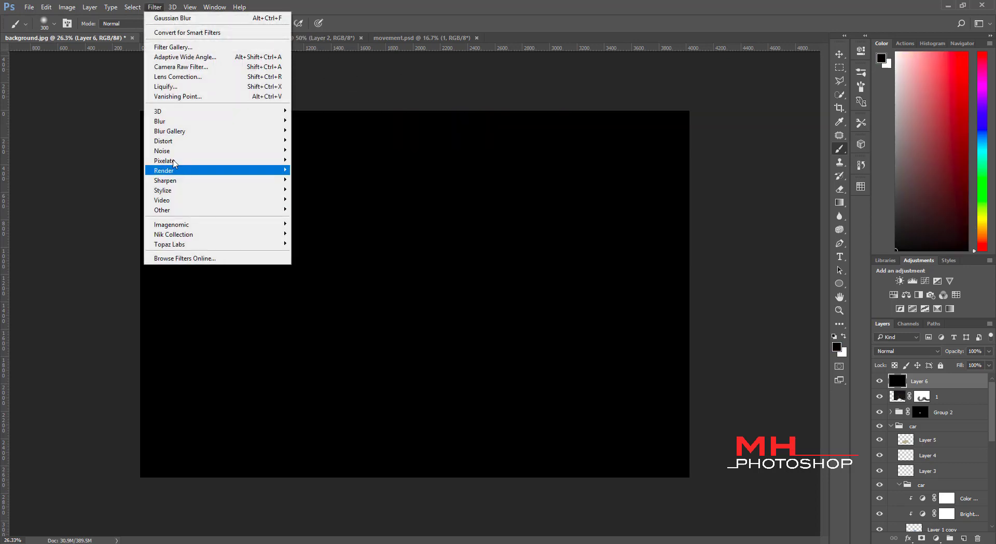
pyautogui.moveTo(218, 170)
pyautogui.click(86, 232)
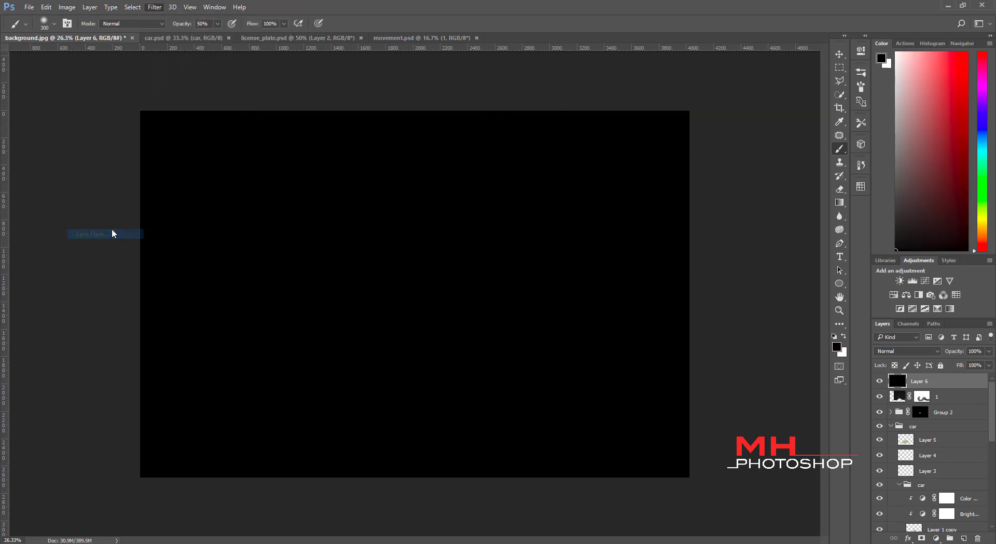
pyautogui.click(795, 155)
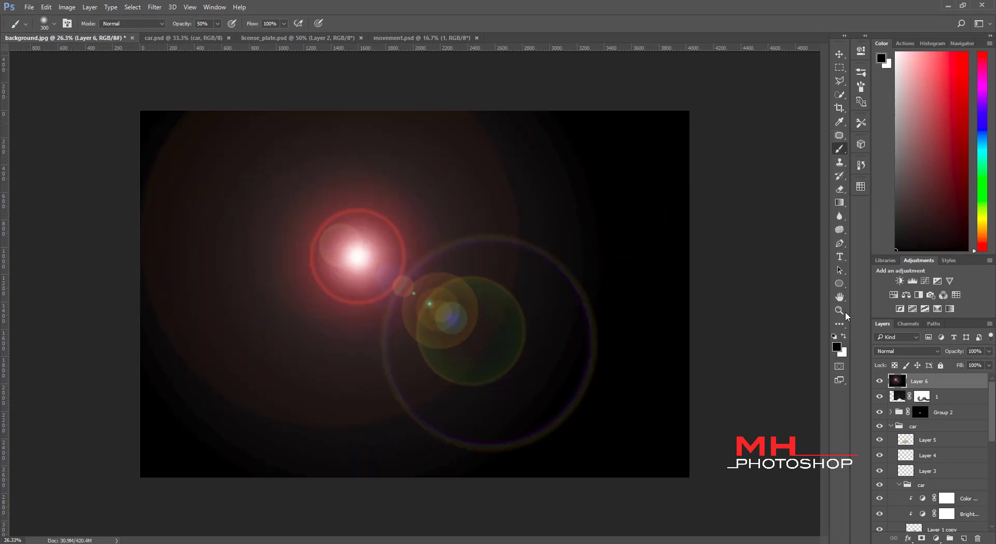
# Blend the flare in Screen mode and move it to the far end of the street
pyautogui.click(881, 354)
pyautogui.click(889, 423)
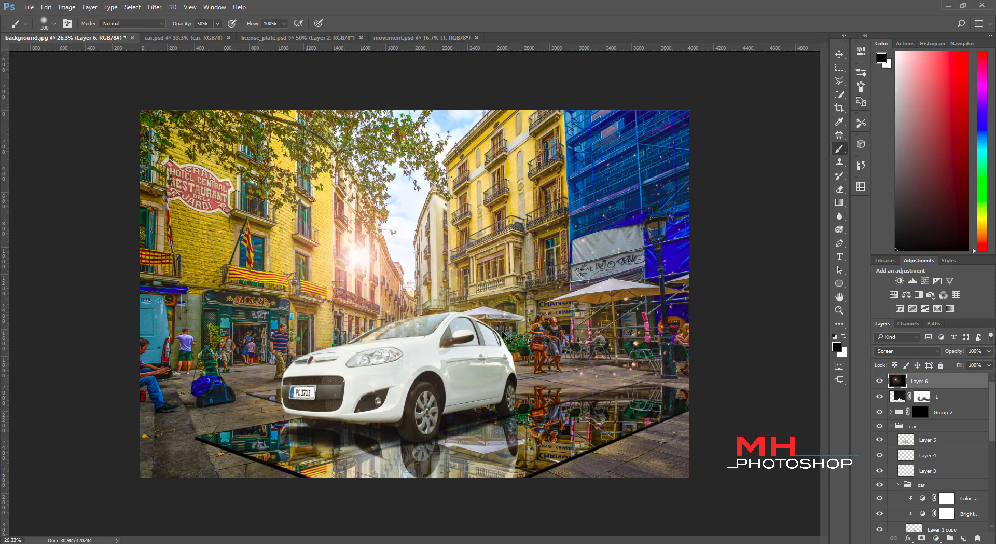
pyautogui.press('v')
pyautogui.moveTo(441, 311)
pyautogui.mouseDown()
pyautogui.moveTo(488, 334)
pyautogui.moveTo(540, 323)
pyautogui.mouseUp()
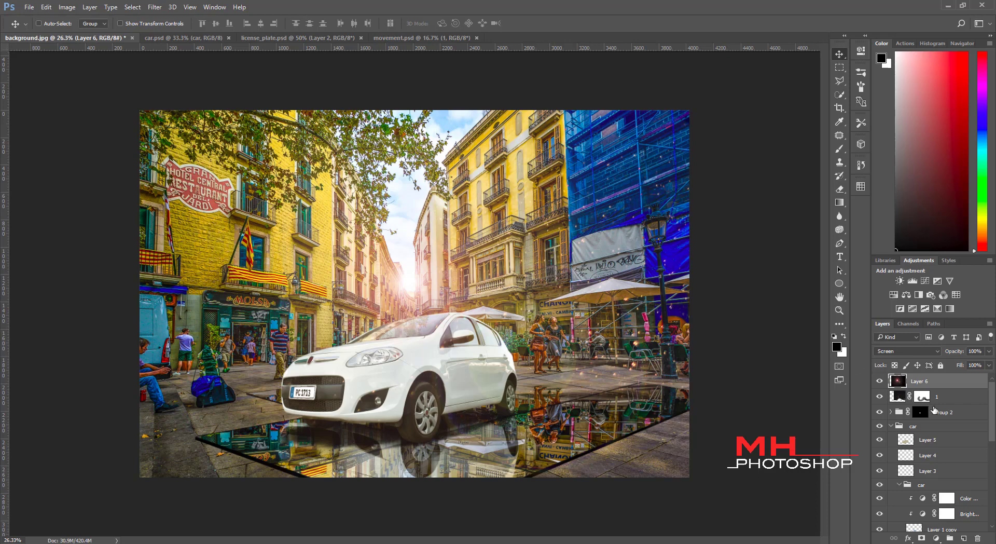
# Duplicate the lens flare layer, flip the copy horizontally and move it toward the lower left
pyautogui.hotkey('ctrl', 'j')
pyautogui.hotkey('ctrl', 't')
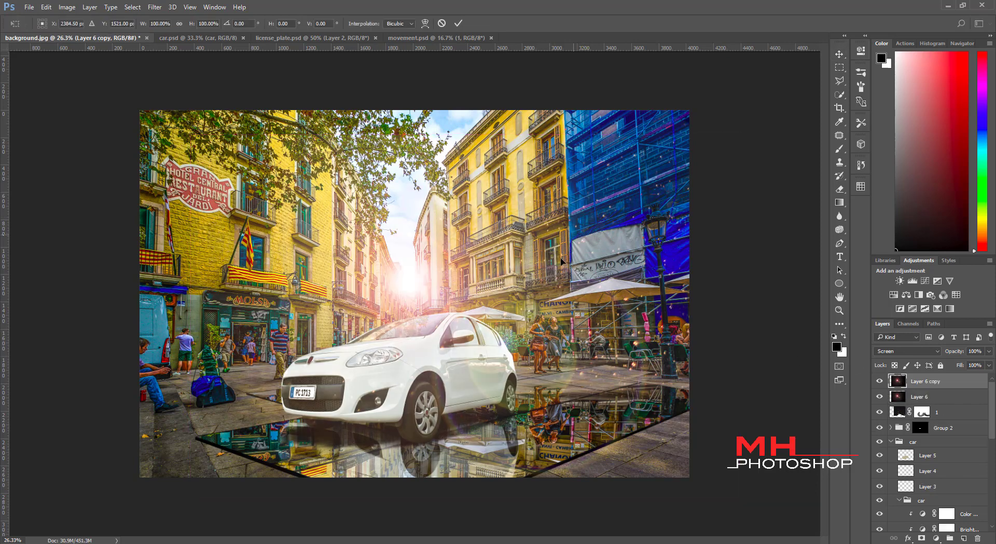
pyautogui.rightClick(624, 287)
pyautogui.click(655, 440)
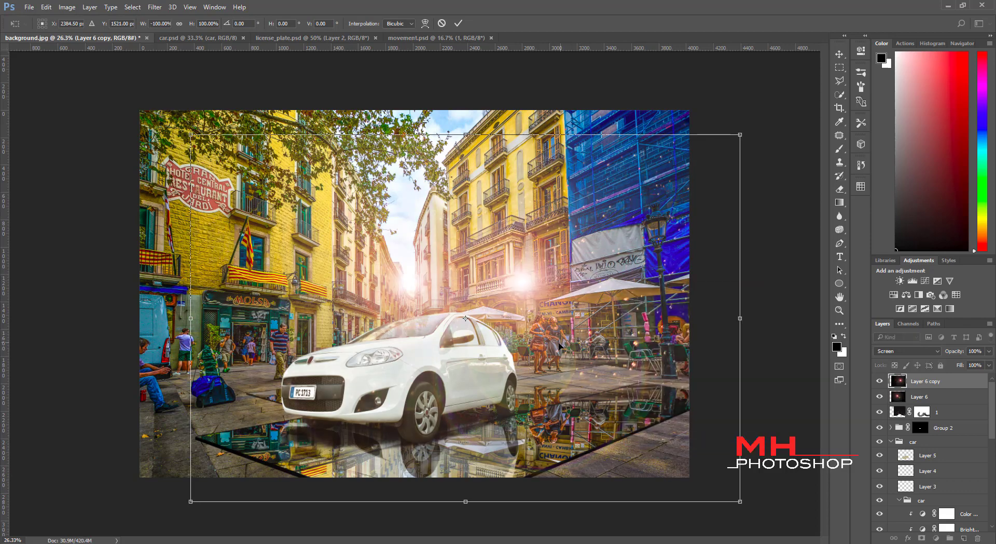
pyautogui.moveTo(559, 345); pyautogui.dragTo(409, 419)
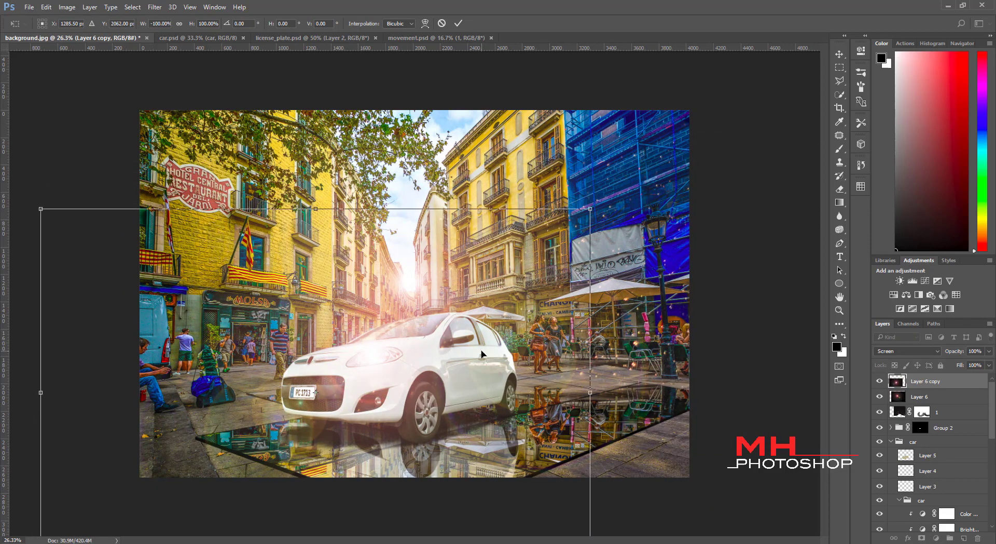
# Shrink the flipped flare copy to about 59%, lower its opacity and nudge it into place
pyautogui.moveTo(590, 210)
pyautogui.mouseDown()
pyautogui.moveTo(403, 372)
pyautogui.moveTo(463, 328)
pyautogui.mouseUp()
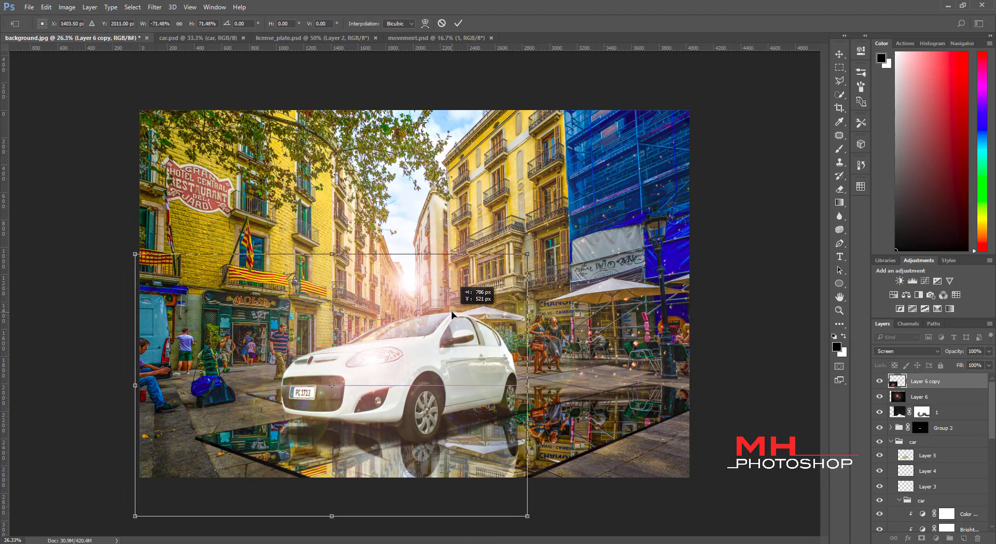
pyautogui.moveTo(521, 260); pyautogui.dragTo(457, 325)
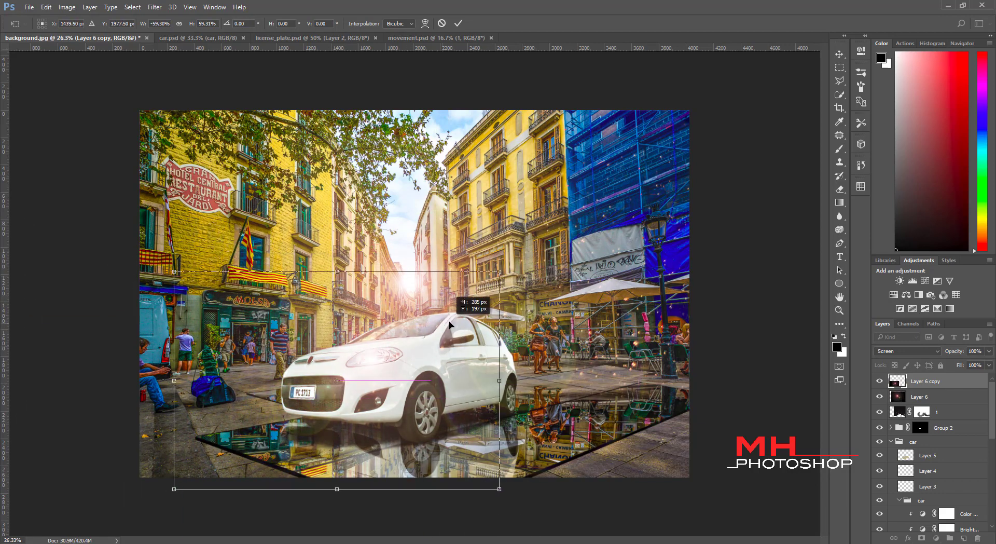
pyautogui.press('Return')
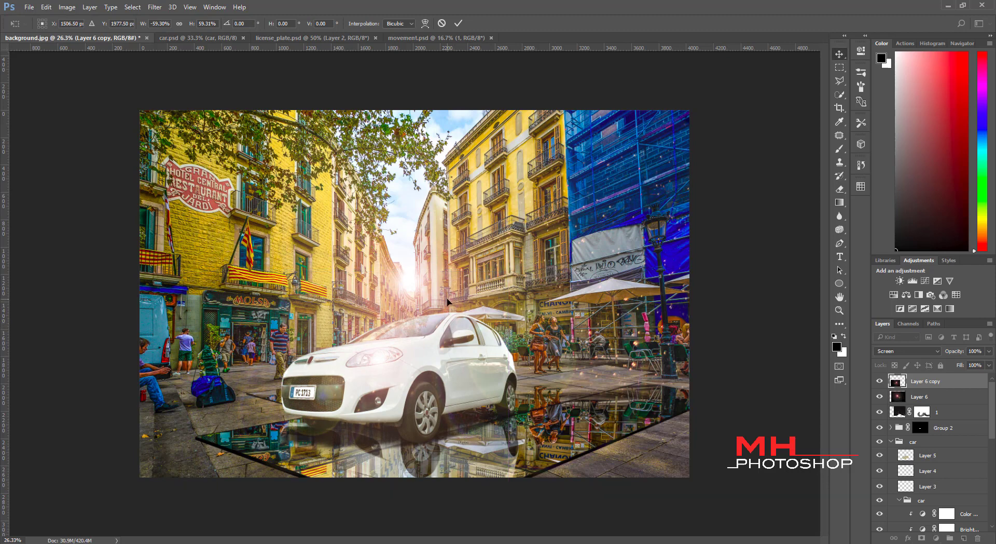
pyautogui.moveTo(989, 353)
pyautogui.mouseDown()
pyautogui.moveTo(972, 370)
pyautogui.moveTo(989, 372)
pyautogui.mouseUp()
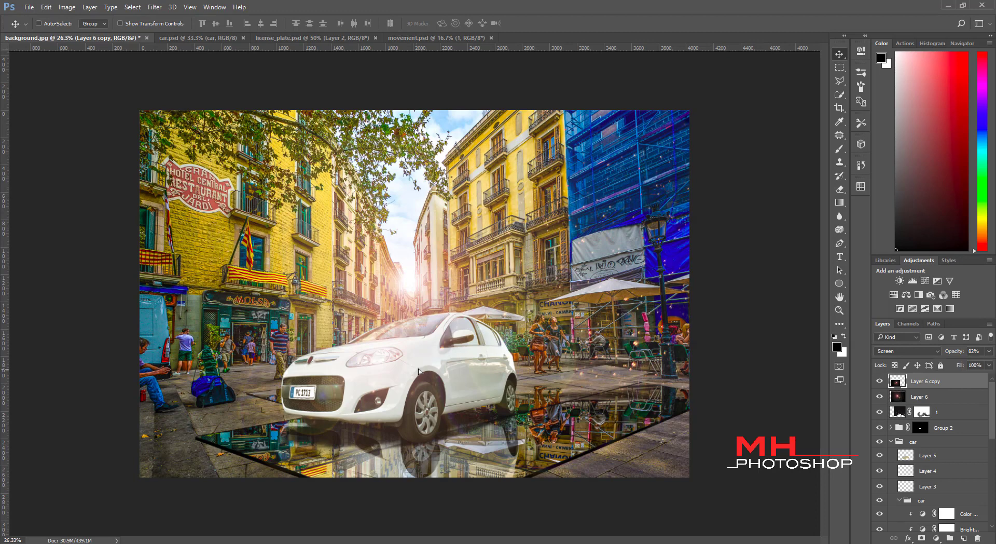
pyautogui.moveTo(416, 365); pyautogui.dragTo(420, 367)
# Settle the glow layer's opacity at 84%
pyautogui.click(989, 351)
pyautogui.click(964, 447)
pyautogui.moveTo(993, 434); pyautogui.dragTo(993, 522)
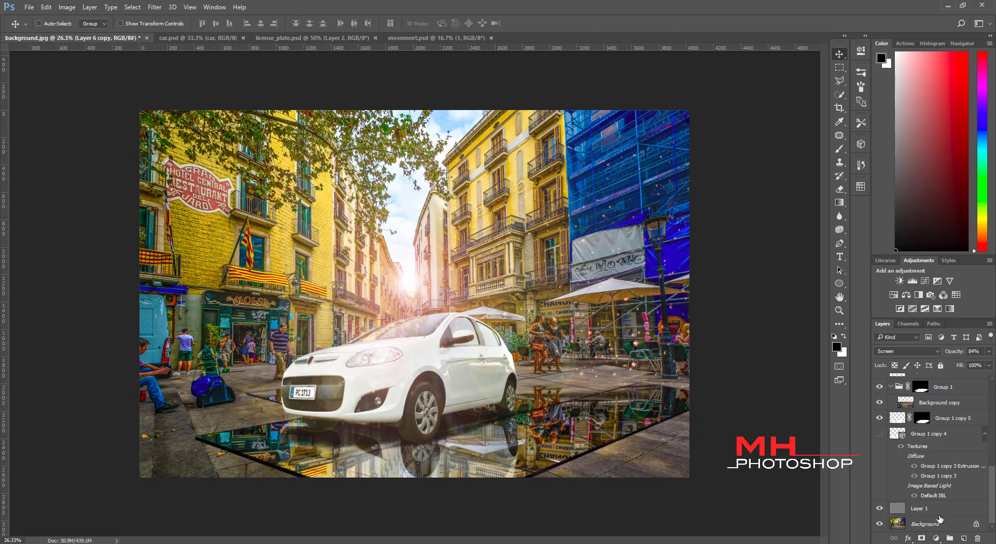
# Add a Soft Light layer above Layer 1 and brush soft light over the lower-left pavement
pyautogui.click(926, 508)
pyautogui.click(965, 538)
pyautogui.click(909, 351)
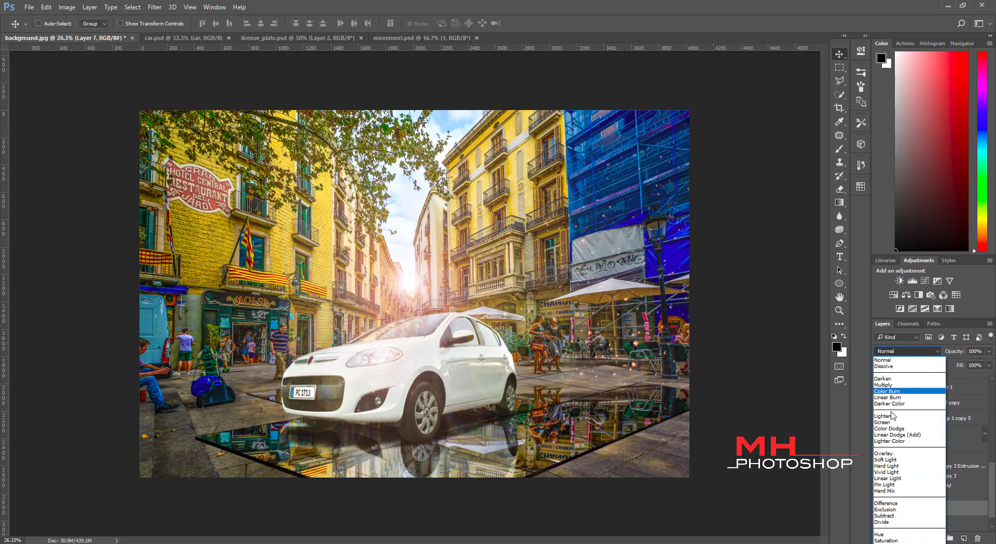
pyautogui.click(905, 459)
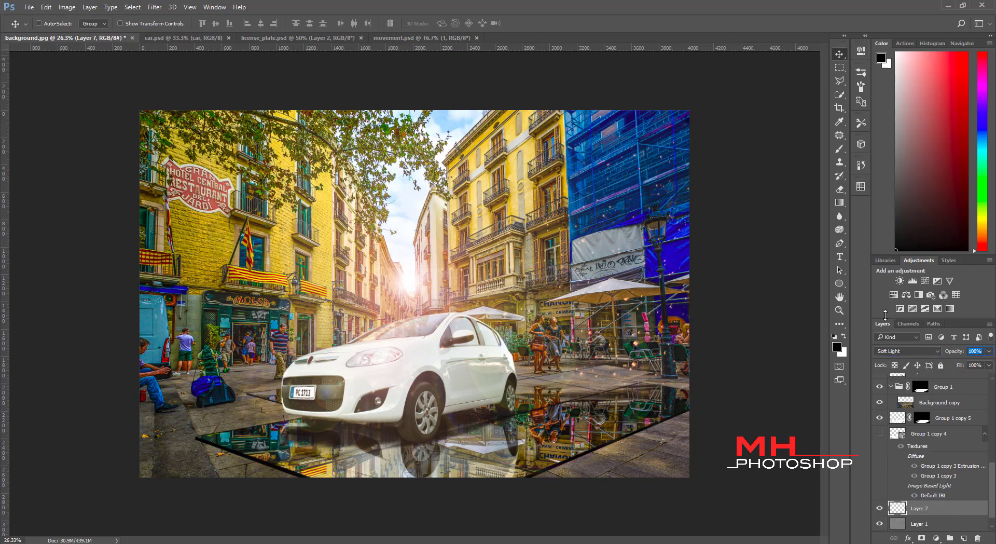
pyautogui.click(976, 352)
pyautogui.write('50')
pyautogui.press('b')
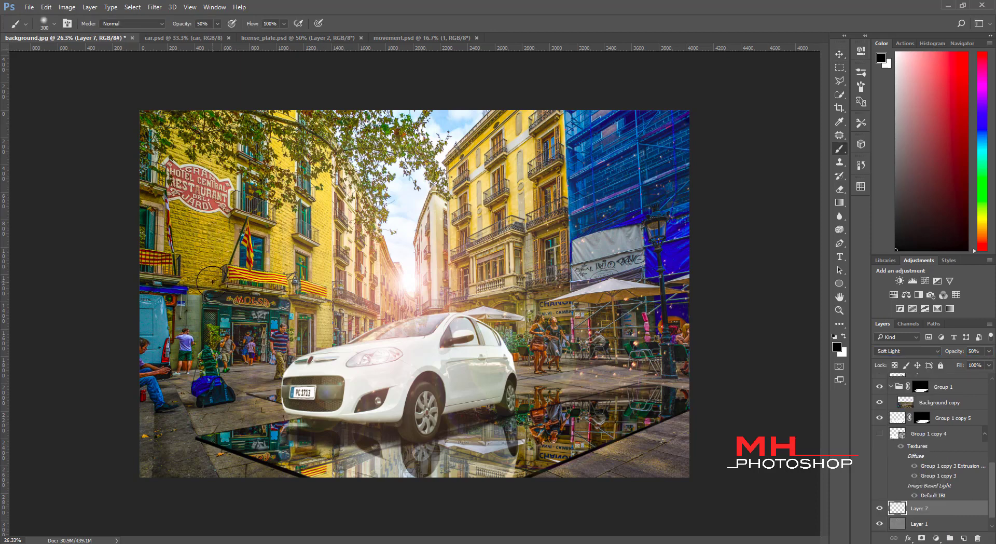
pyautogui.moveTo(155, 290); pyautogui.dragTo(278, 467)
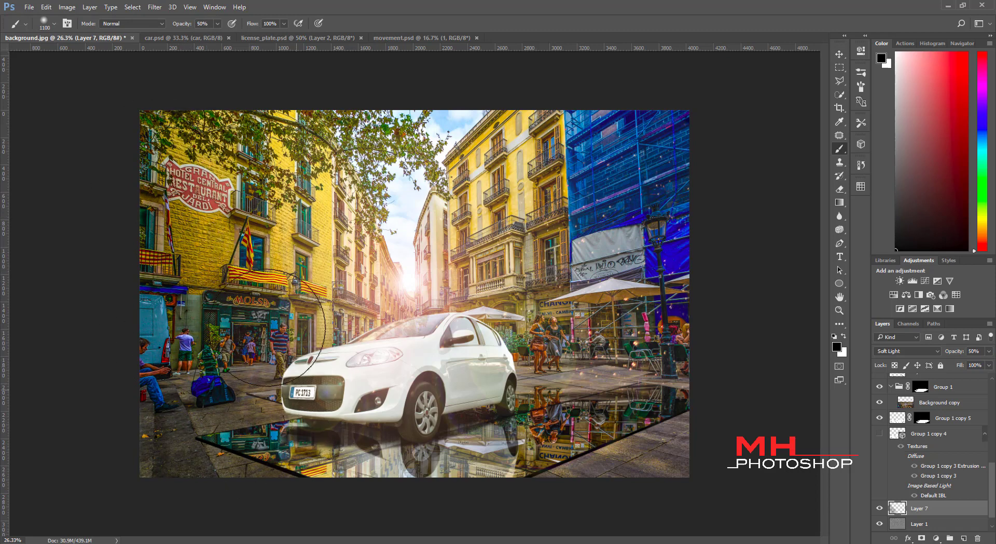
pyautogui.moveTo(173, 277); pyautogui.dragTo(256, 343)
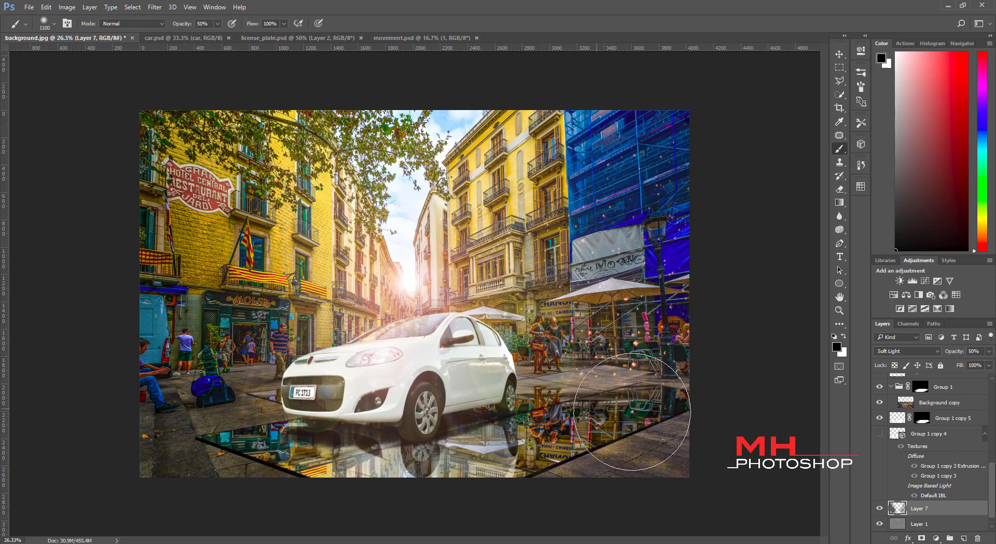
# Add another empty layer, Layer 8, at the top of the stack
pyautogui.moveTo(993, 478); pyautogui.dragTo(948, 389)
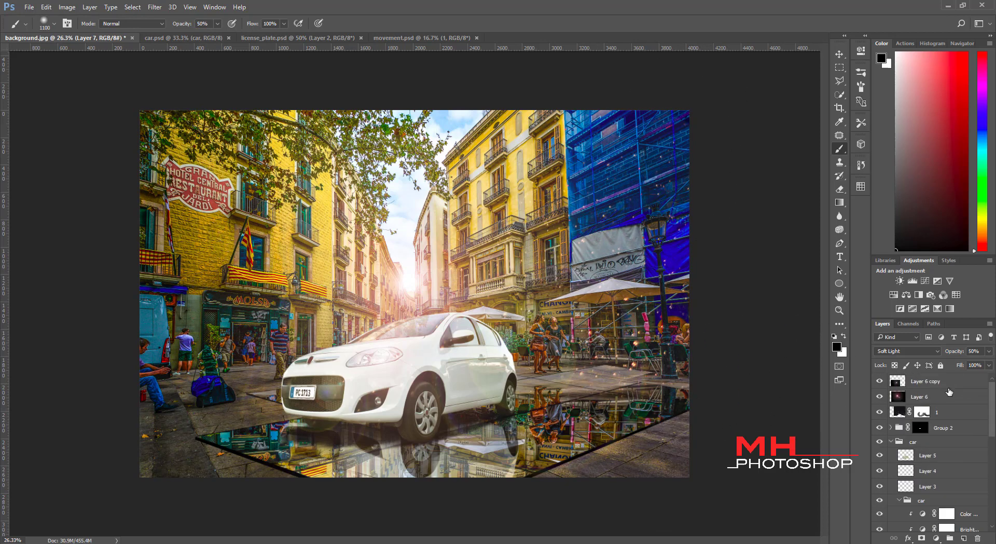
pyautogui.scroll(-5, 948, 509)
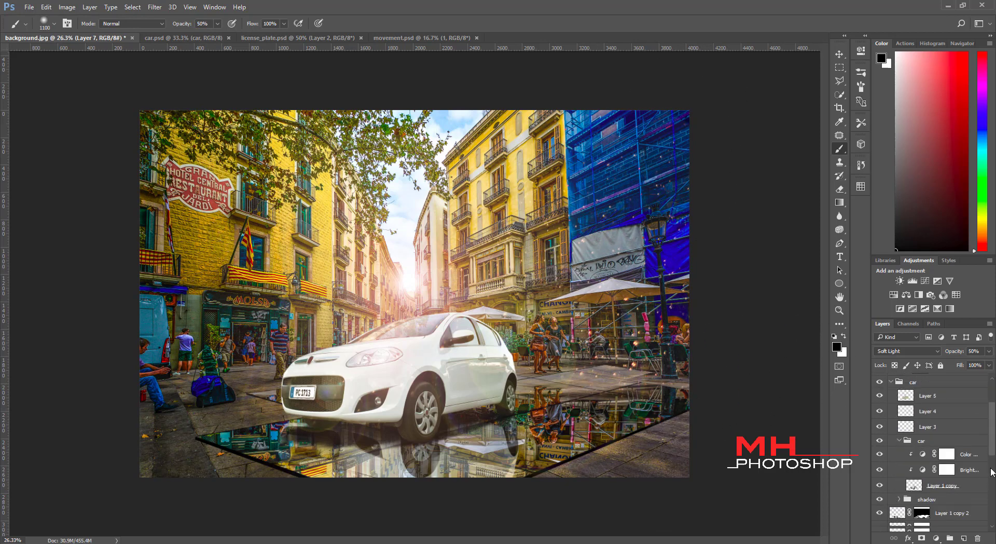
pyautogui.scroll(-5, 947, 510)
pyautogui.click(963, 538)
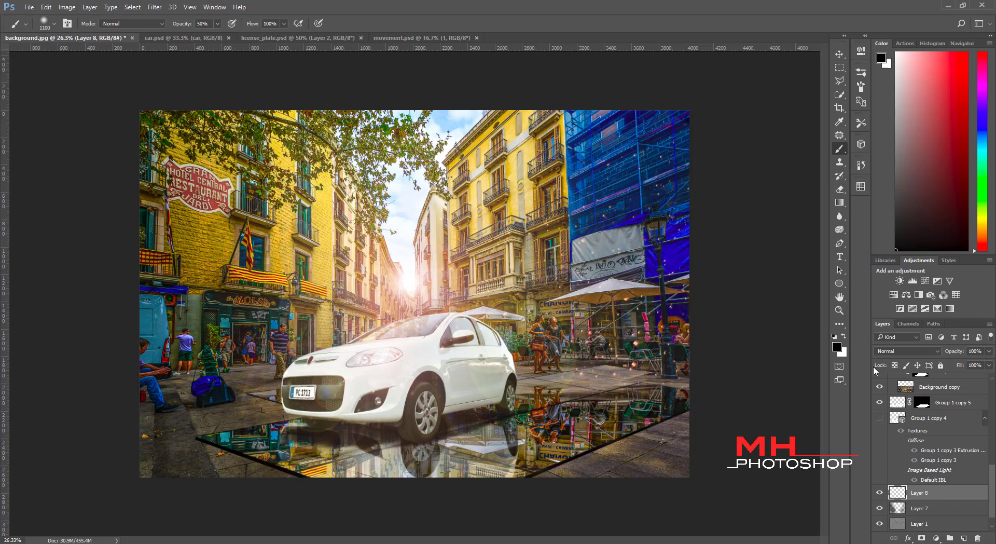
# Set the foreground colour to yellow #fff16f
pyautogui.click(838, 348)
pyautogui.write('ff')
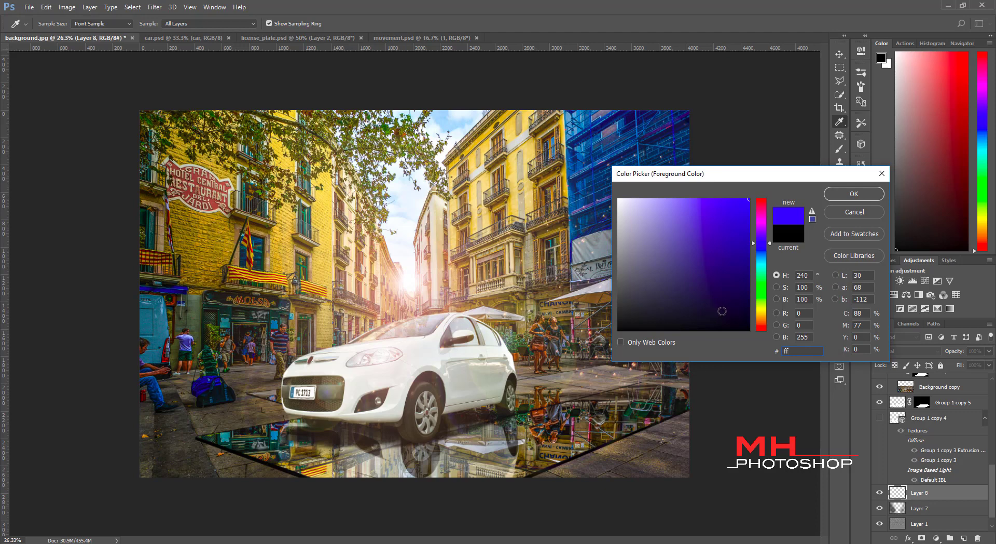
pyautogui.write('f16')
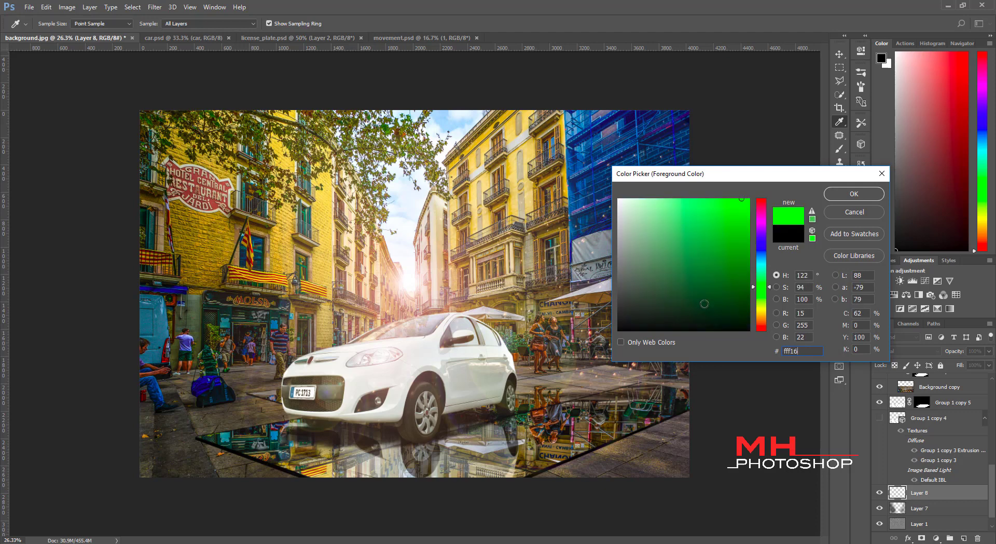
pyautogui.write('f')
pyautogui.press('Return')
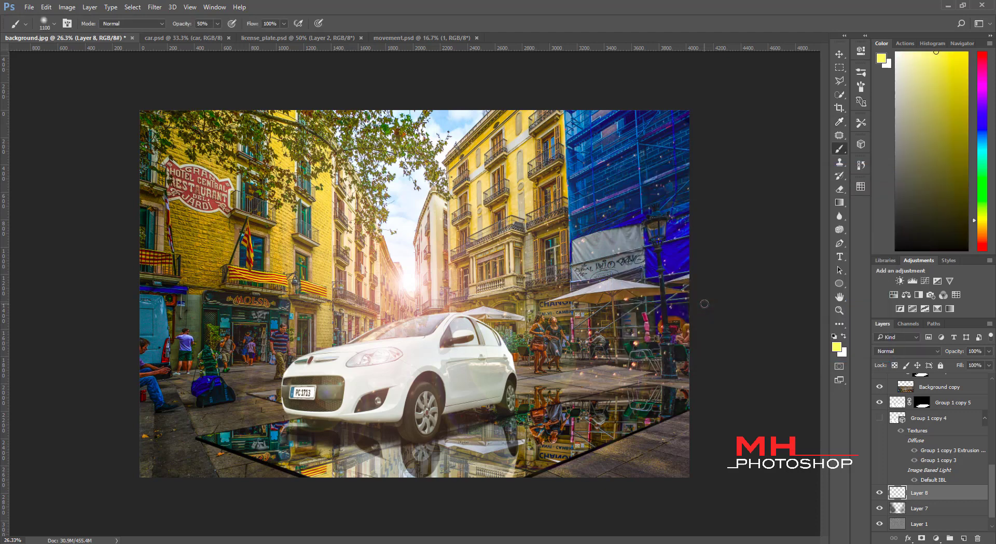
# Blend Layer 8 as Soft Light at 50% and paint yellow over the buildings and puddle reflection
pyautogui.click(909, 355)
pyautogui.click(891, 463)
pyautogui.click(988, 353)
pyautogui.write('50')
pyautogui.press('Return')
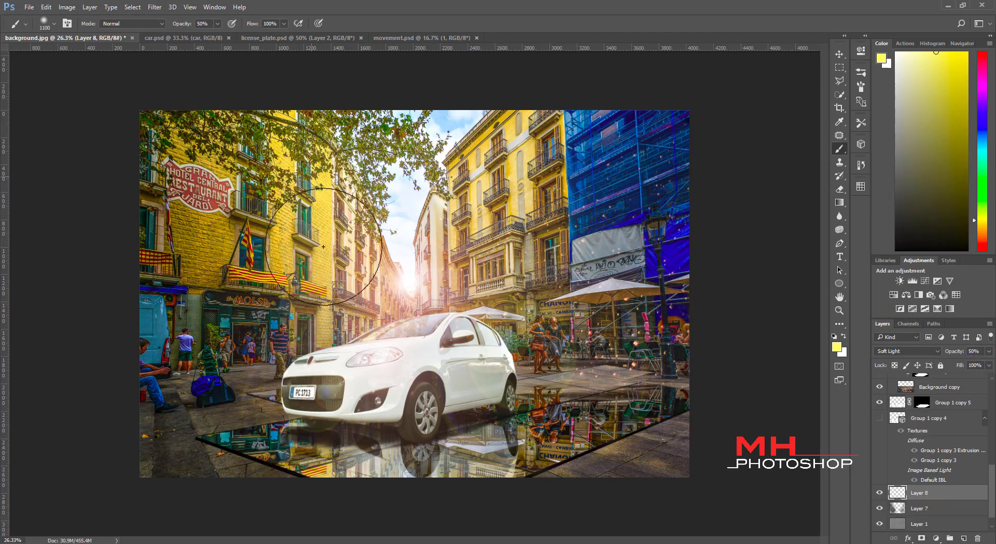
pyautogui.moveTo(556, 175)
pyautogui.mouseDown()
pyautogui.moveTo(541, 440)
pyautogui.moveTo(701, 311)
pyautogui.mouseUp()
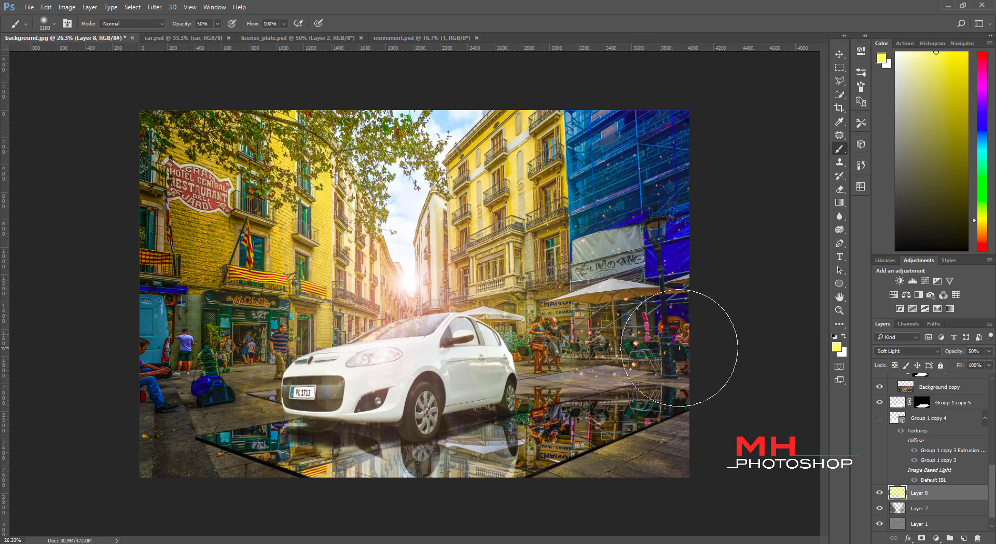
pyautogui.click(901, 510)
pyautogui.scroll(5, 986, 493)
# Add Layer 9 above Layer 6 copy at the top, blended as Soft Light
pyautogui.scroll(5, 987, 494)
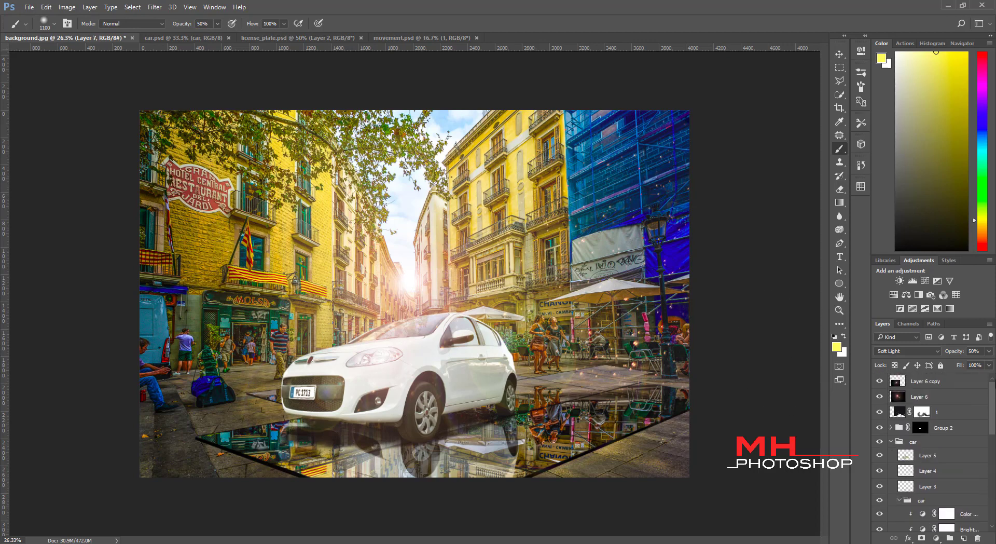
pyautogui.click(976, 378)
pyautogui.click(966, 538)
pyautogui.click(912, 353)
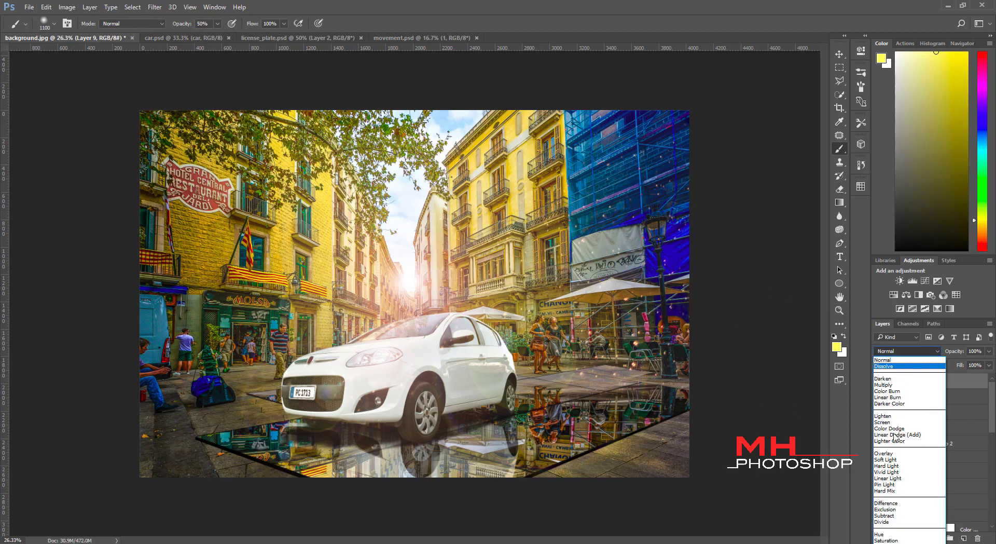
pyautogui.click(908, 457)
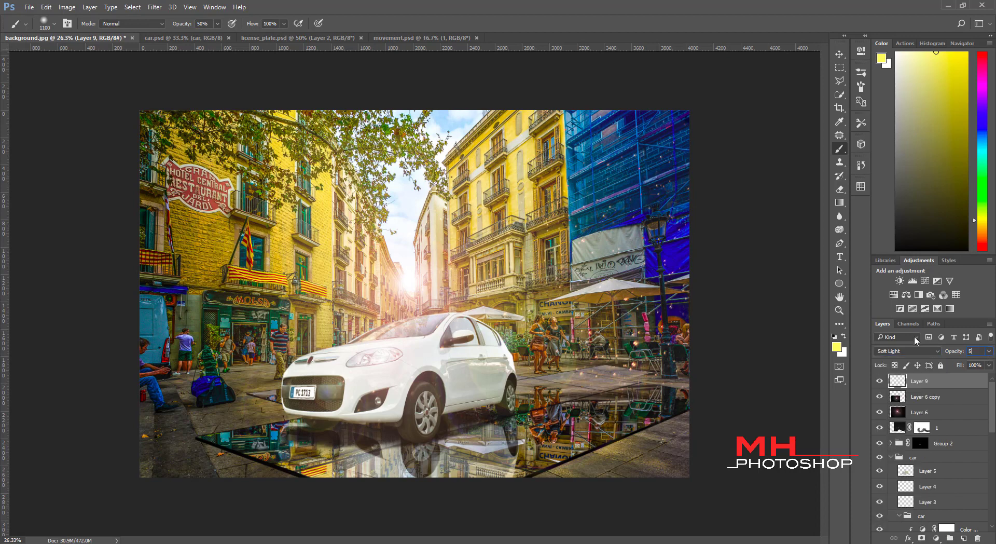
# Paint yellow light over the car roof, street lamp, both puddle reflections and the car's side
pyautogui.moveTo(423, 327); pyautogui.dragTo(467, 335)
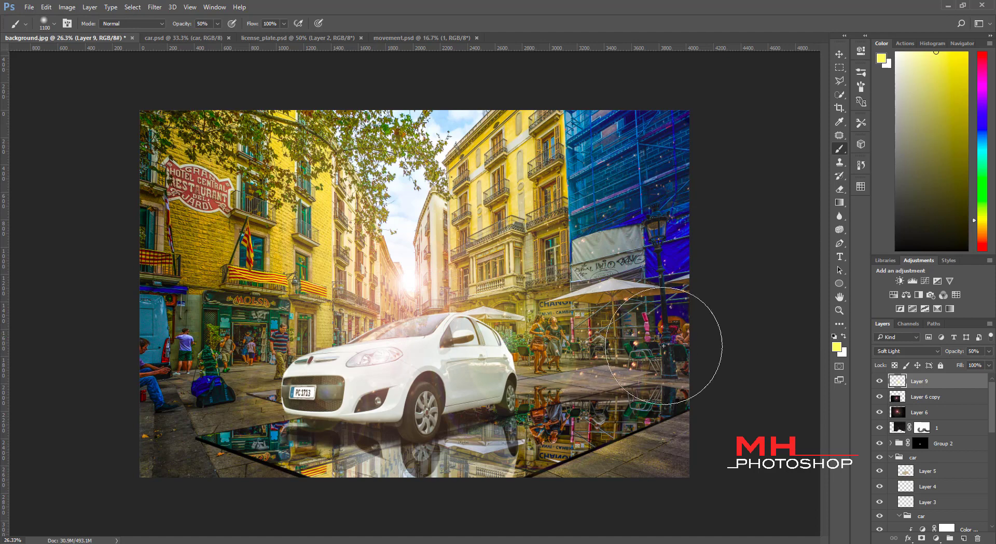
pyautogui.moveTo(668, 348); pyautogui.dragTo(657, 249)
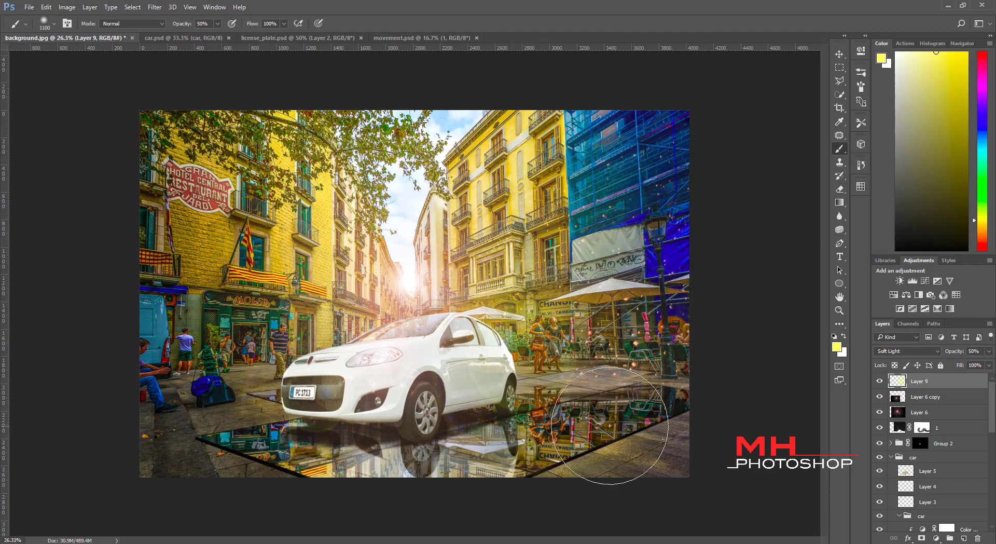
pyautogui.moveTo(601, 429); pyautogui.dragTo(612, 417)
pyautogui.moveTo(234, 438); pyautogui.dragTo(196, 440)
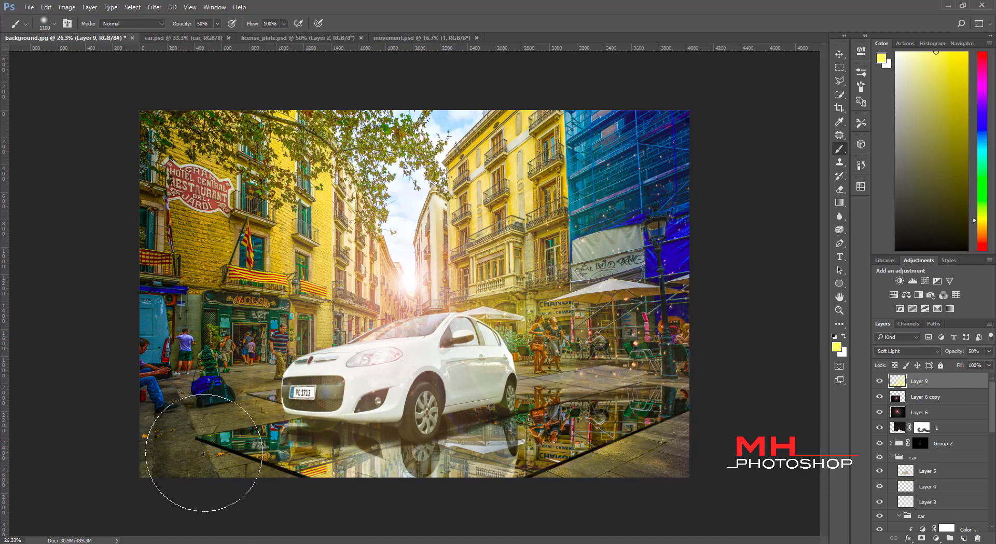
pyautogui.moveTo(365, 398); pyautogui.dragTo(492, 339)
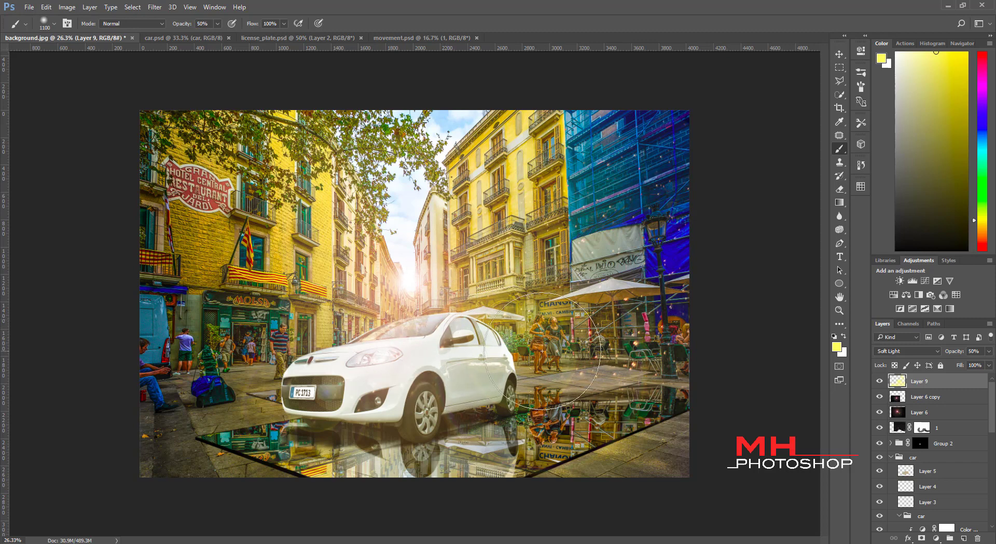
pyautogui.scroll(-3, 957, 416)
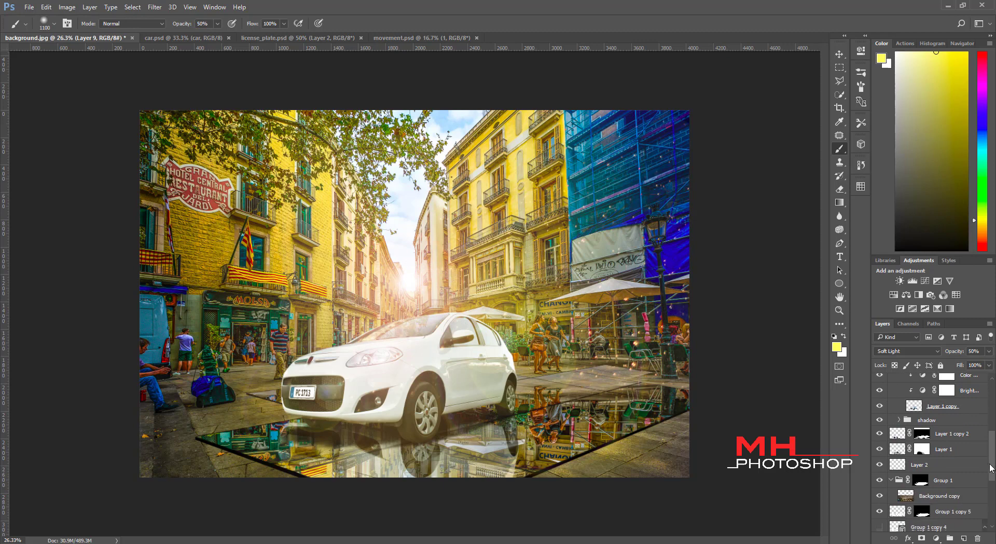
pyautogui.scroll(2, 934, 436)
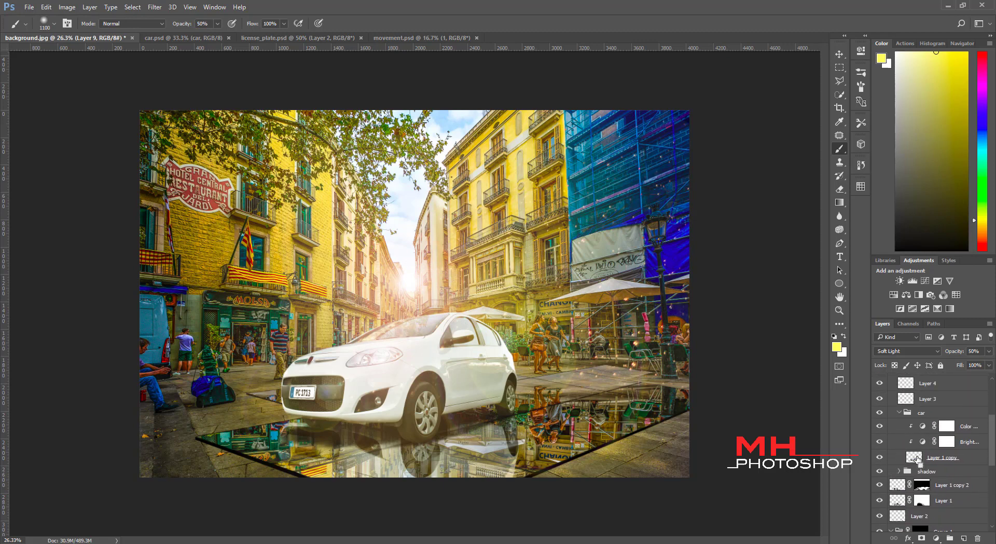
# With the car outline selected, add Layer 10 in the car group at Soft Light, 50% opacity
pyautogui.keyDown('ctrl'); pyautogui.click(918, 459); pyautogui.keyUp('ctrl')
pyautogui.click(945, 411)
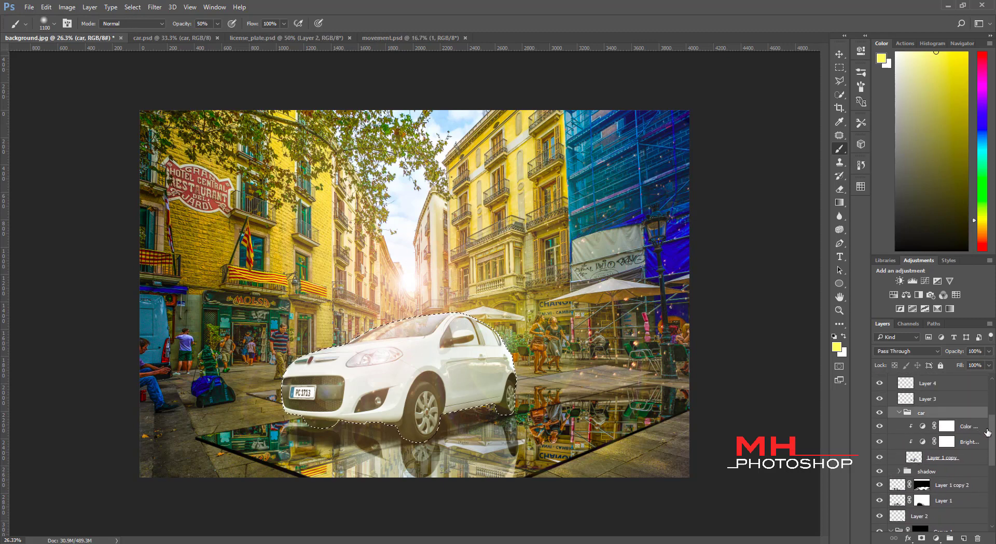
pyautogui.scroll(2, 987, 431)
pyautogui.click(963, 537)
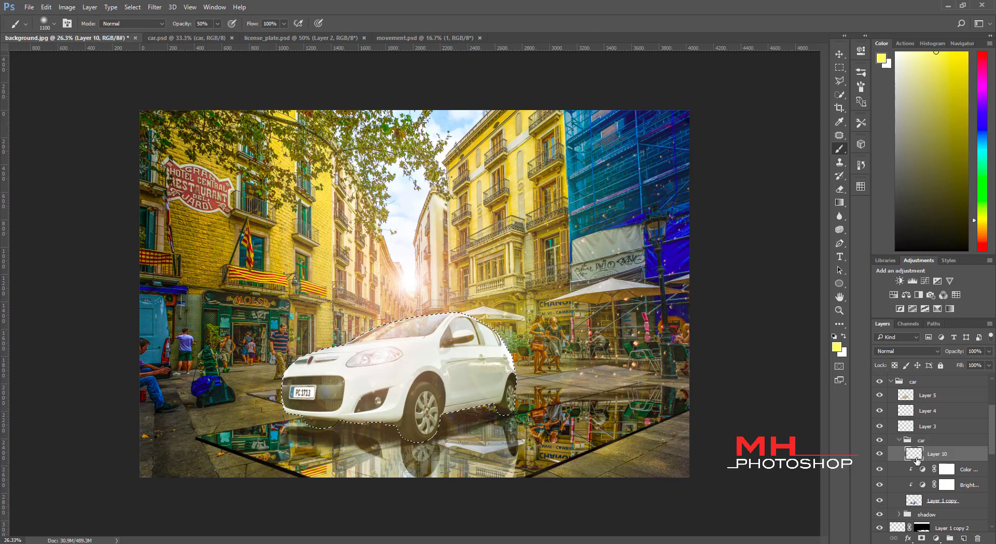
pyautogui.click(906, 351)
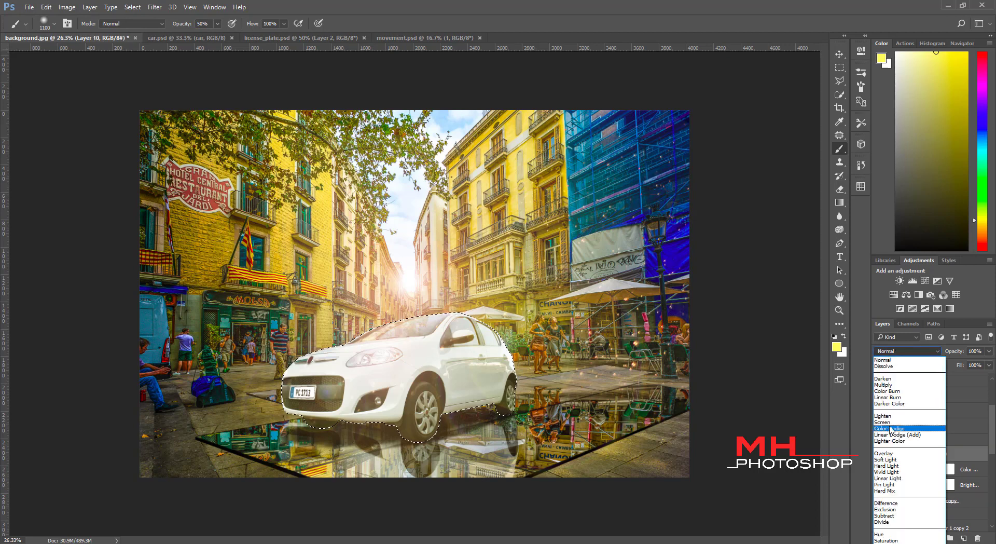
pyautogui.click(891, 430)
pyautogui.click(905, 351)
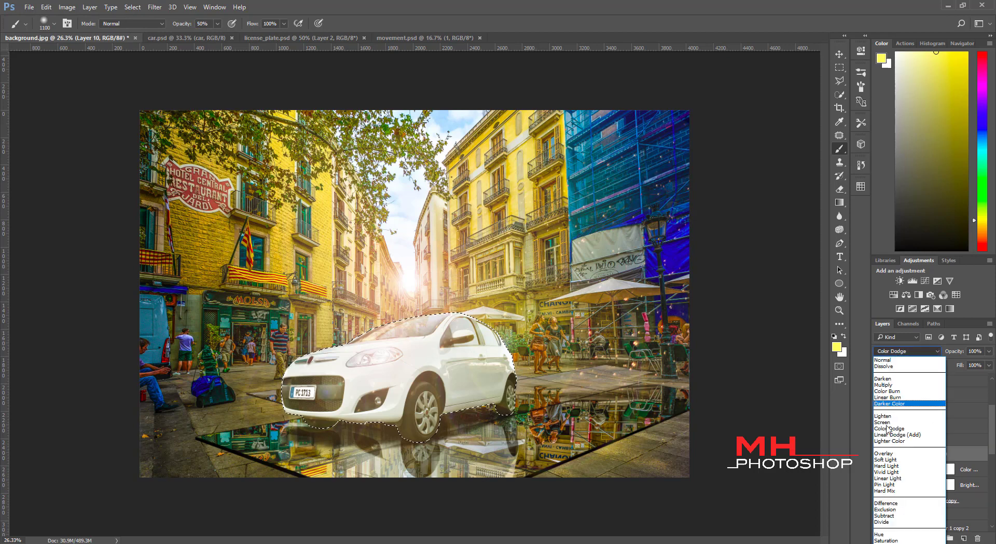
pyautogui.click(891, 459)
pyautogui.press('5')
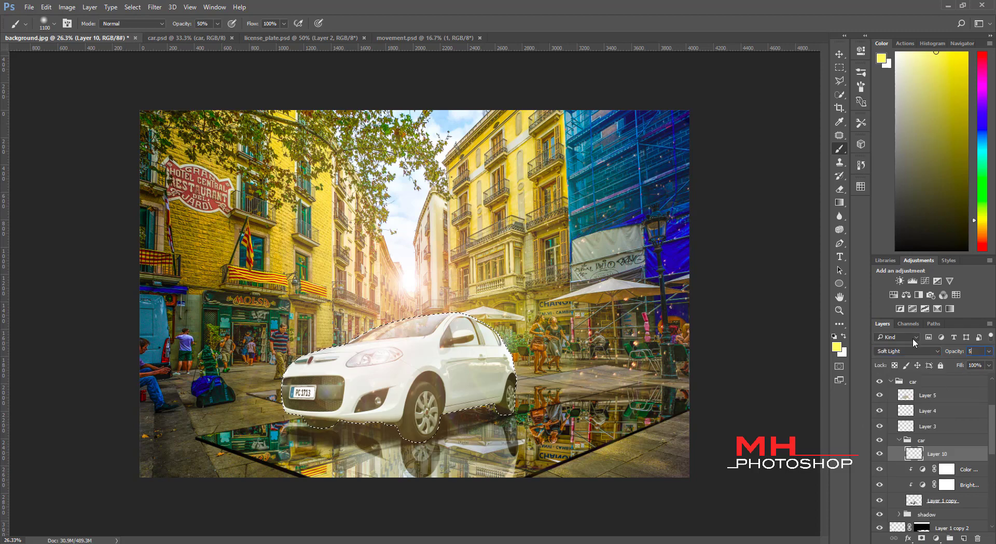
# Reset colours to black and white, shrink the brush, and switch Layer 10 to Overlay
pyautogui.press('d')
pyautogui.press('[')
pyautogui.keyDown('alt'); pyautogui.scroll(3, 395, 416); pyautogui.keyUp('alt')
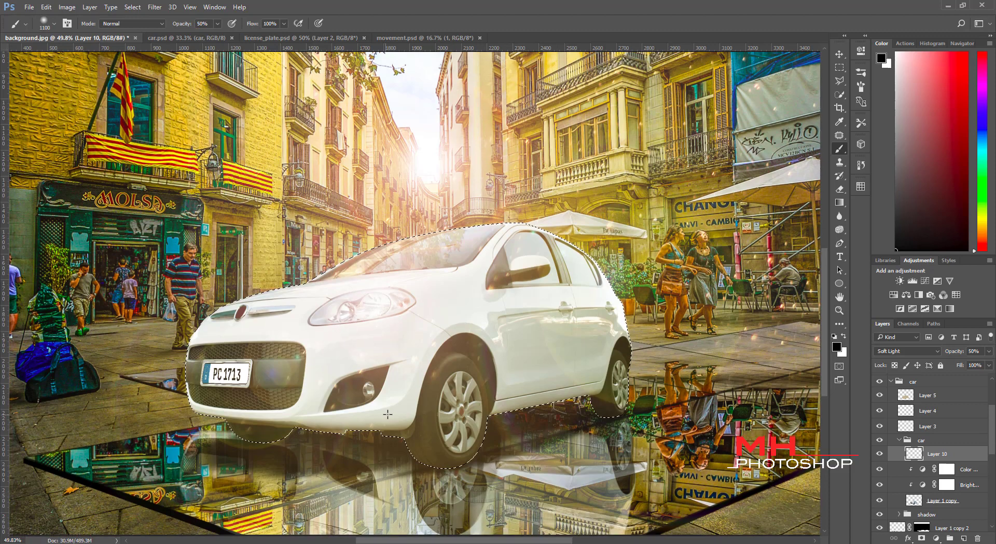
pyautogui.press('[')
pyautogui.press('[')
pyautogui.press('[')
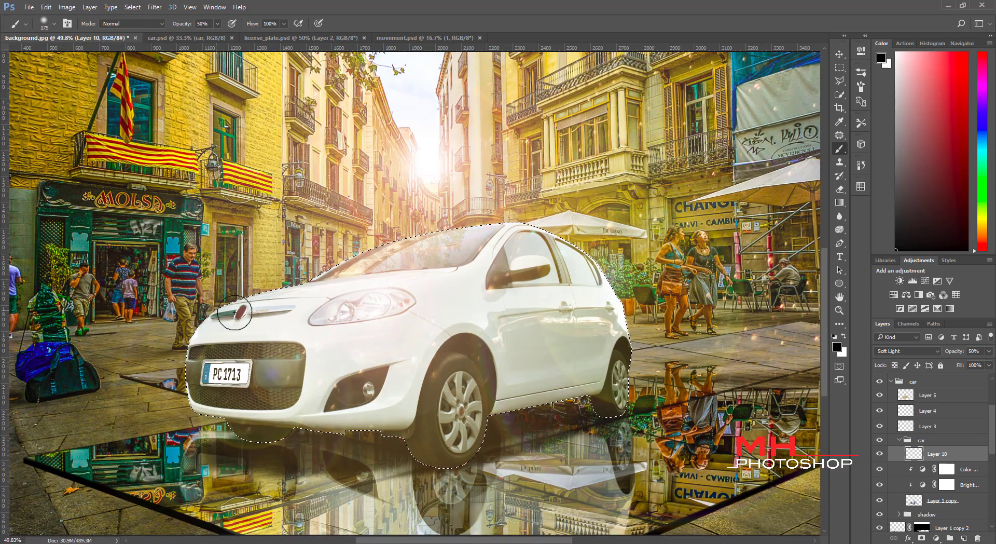
pyautogui.click(907, 351)
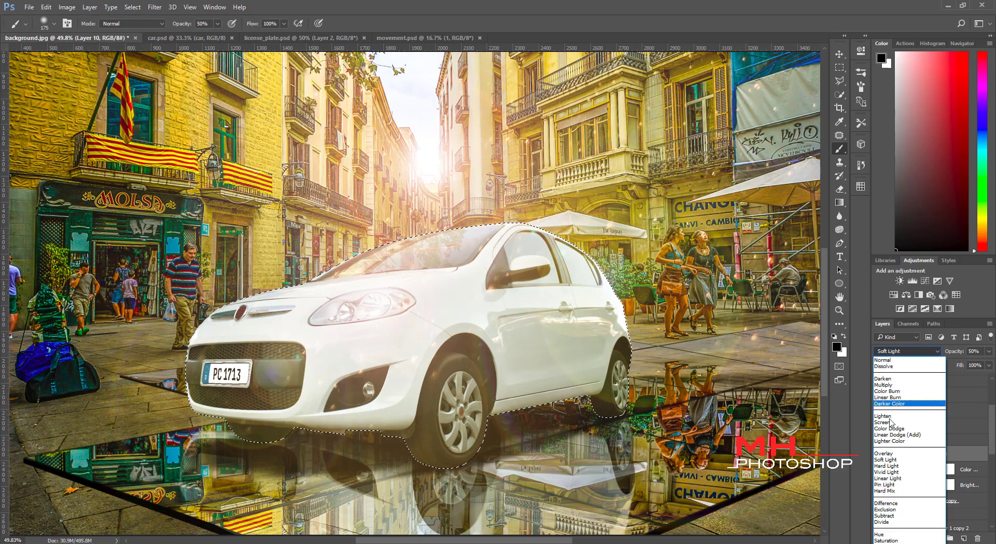
pyautogui.click(890, 429)
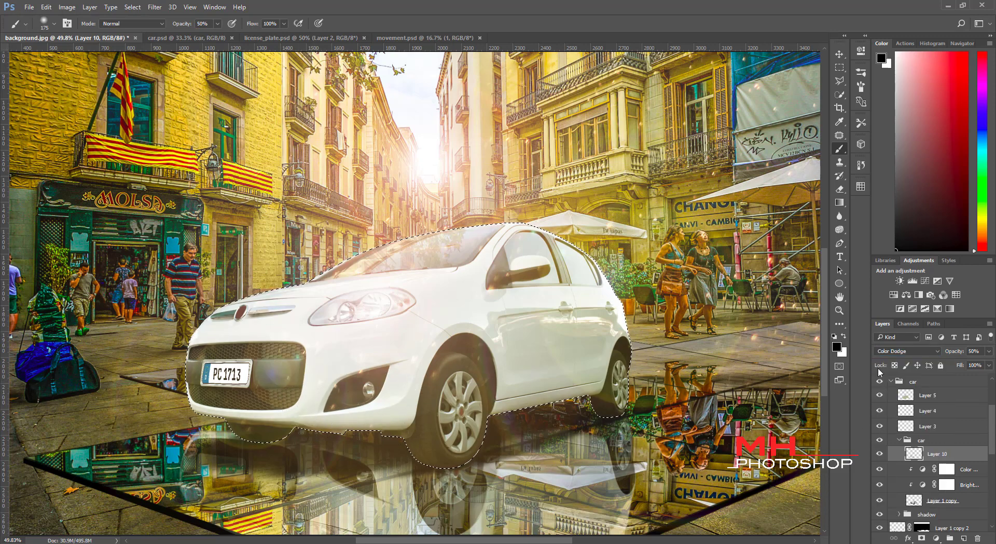
pyautogui.click(892, 351)
pyautogui.click(884, 405)
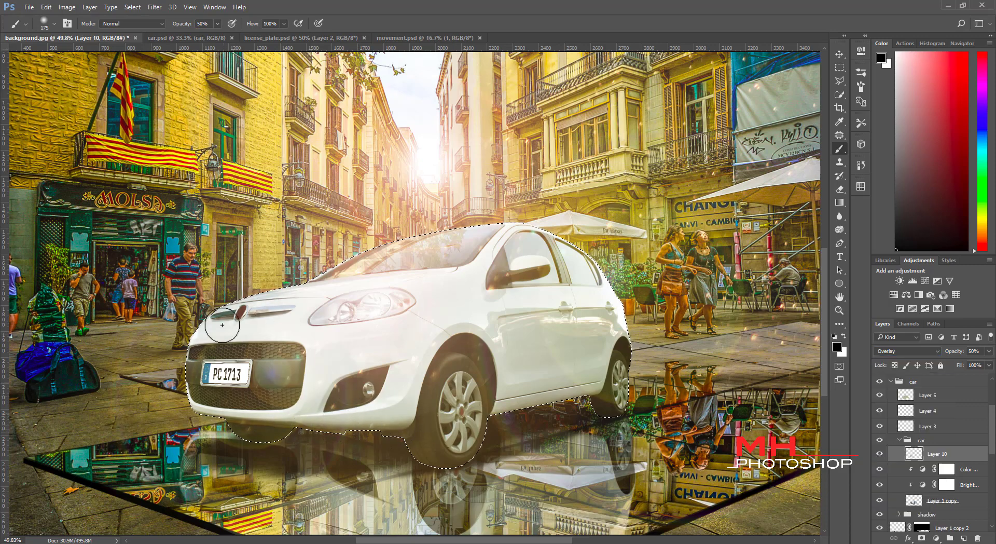
# Paint shading over the car's bumper and body at 100% brush opacity, then reload the car selection
pyautogui.moveTo(436, 424); pyautogui.dragTo(369, 414)
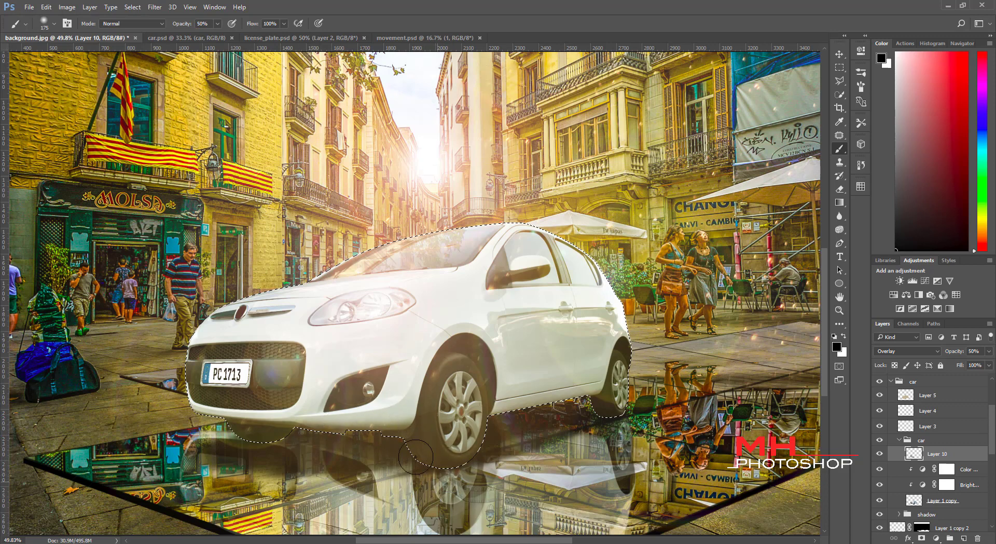
pyautogui.moveTo(293, 442)
pyautogui.mouseDown()
pyautogui.moveTo(579, 359)
pyautogui.moveTo(266, 376)
pyautogui.moveTo(307, 358)
pyautogui.mouseUp()
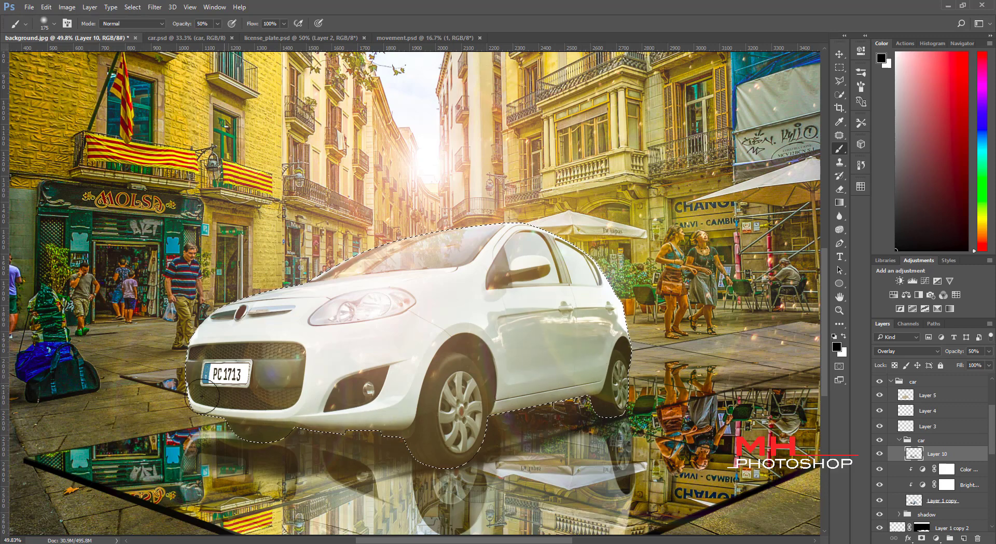
pyautogui.press('0')
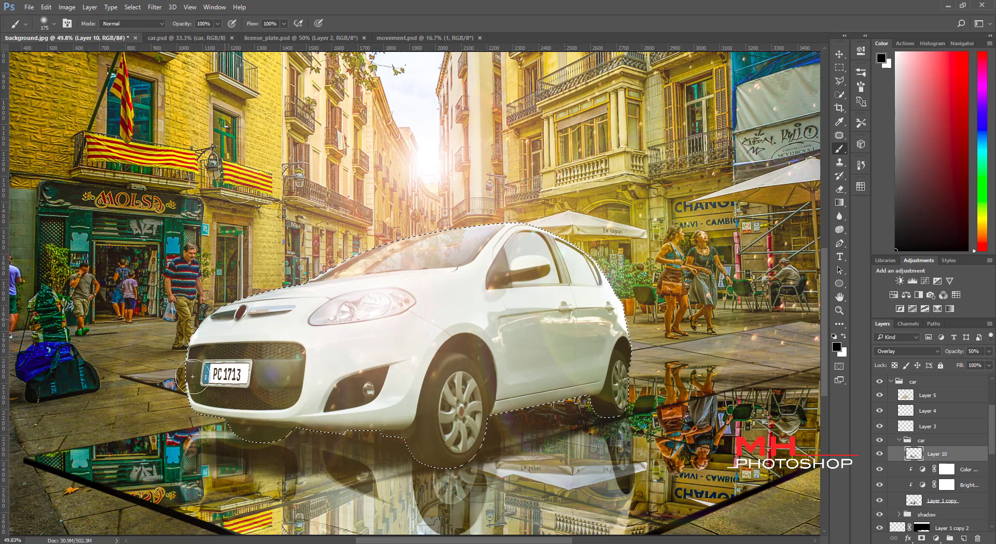
pyautogui.moveTo(220, 387); pyautogui.dragTo(533, 384)
pyautogui.press('[')
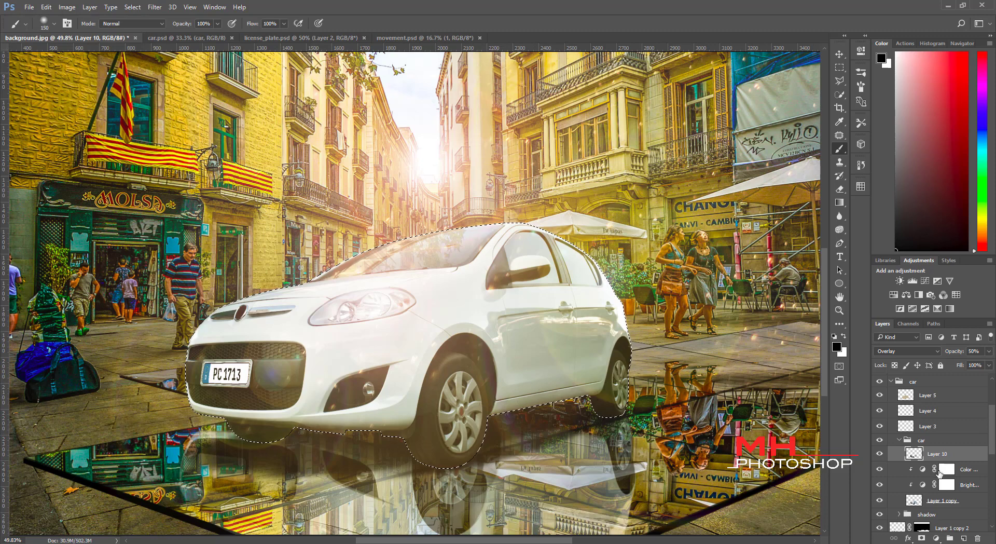
pyautogui.hotkey('ctrl', 'd')
pyautogui.keyDown('ctrl'); pyautogui.click(913, 501); pyautogui.keyUp('ctrl')
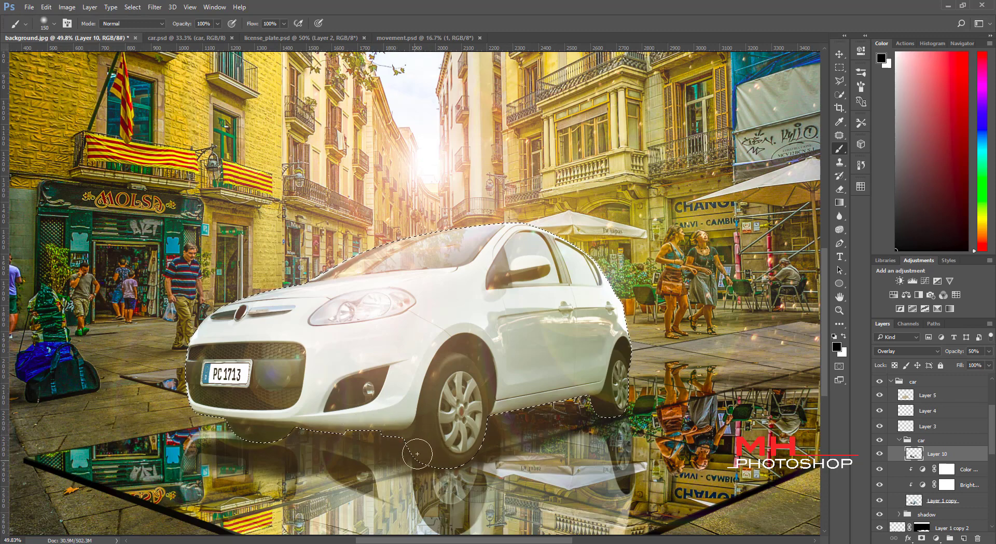
pyautogui.scroll(-3, 530, 449)
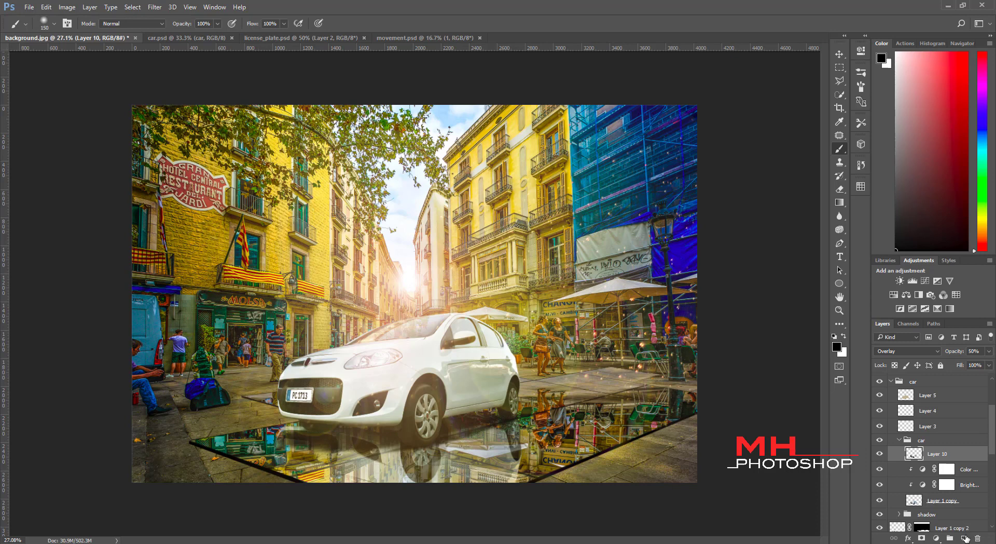
# Compare the car with and without Layer 10, then add a new Soft Light layer above it
pyautogui.click(880, 454)
pyautogui.click(965, 538)
pyautogui.click(894, 354)
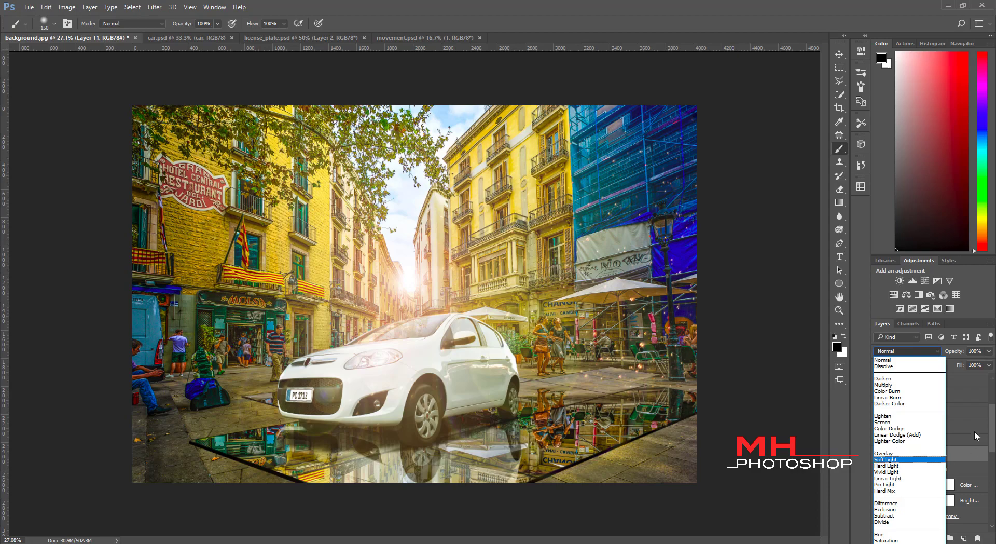
pyautogui.click(922, 460)
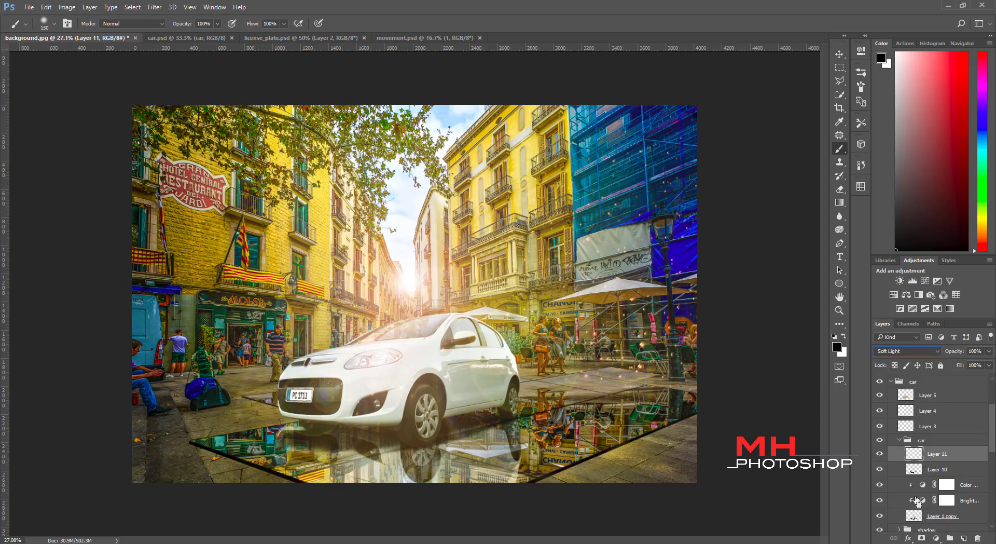
# Within the car selection, brush dark shadow under the front bumper with a 200 brush at 70%
pyautogui.keyDown('ctrl'); pyautogui.click(914, 516); pyautogui.keyUp('ctrl')
pyautogui.scroll(2, 431, 446)
pyautogui.scroll(2, 423, 408)
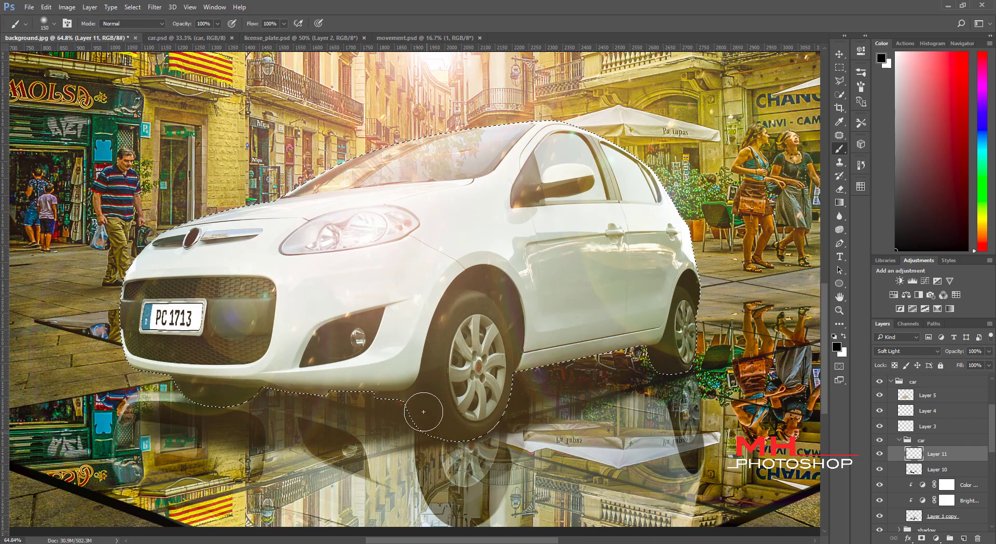
pyautogui.moveTo(423, 412); pyautogui.dragTo(330, 389)
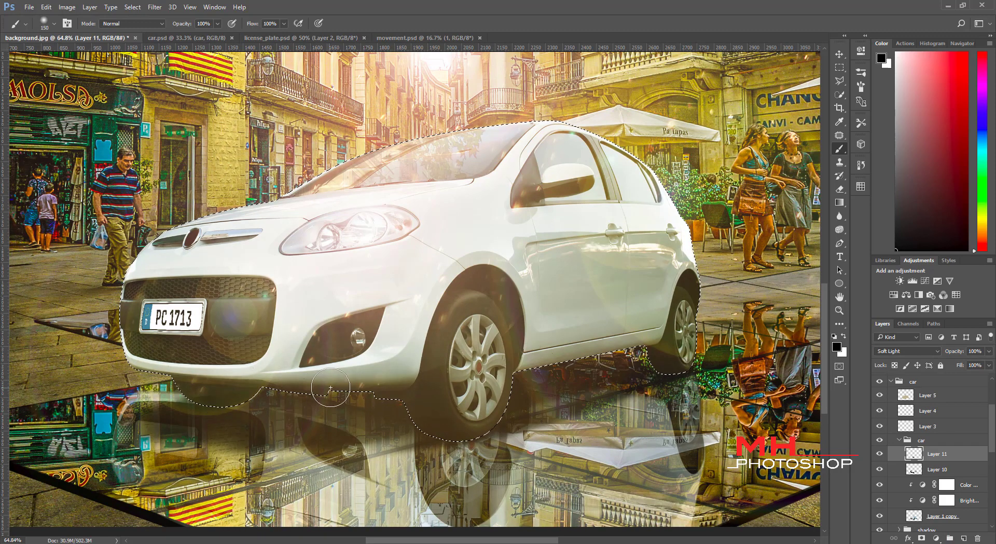
pyautogui.press(']')
pyautogui.press(']')
pyautogui.press('7')
pyautogui.moveTo(337, 390)
pyautogui.mouseDown()
pyautogui.moveTo(192, 373)
pyautogui.moveTo(437, 440)
pyautogui.moveTo(676, 366)
pyautogui.moveTo(383, 426)
pyautogui.mouseUp()
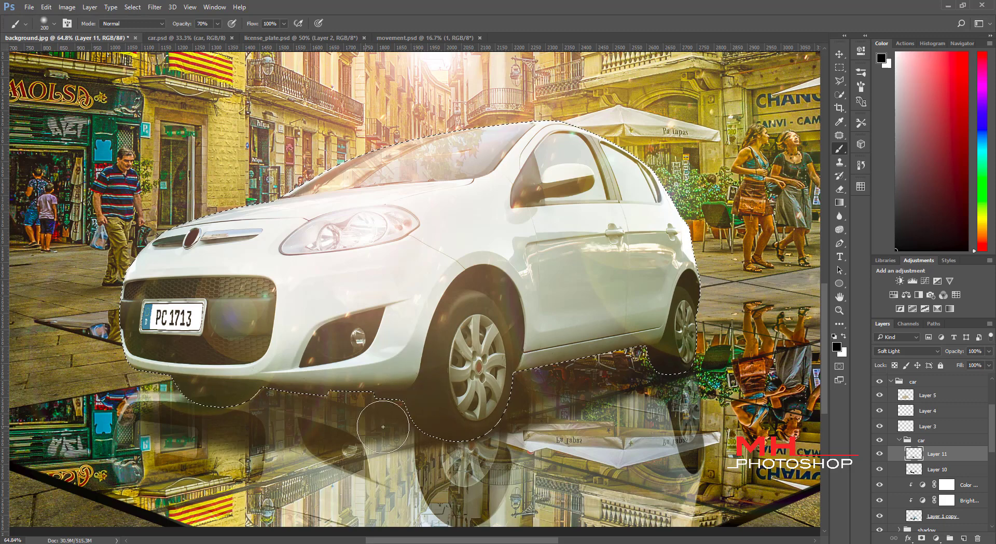
pyautogui.scroll(-5, 383, 427)
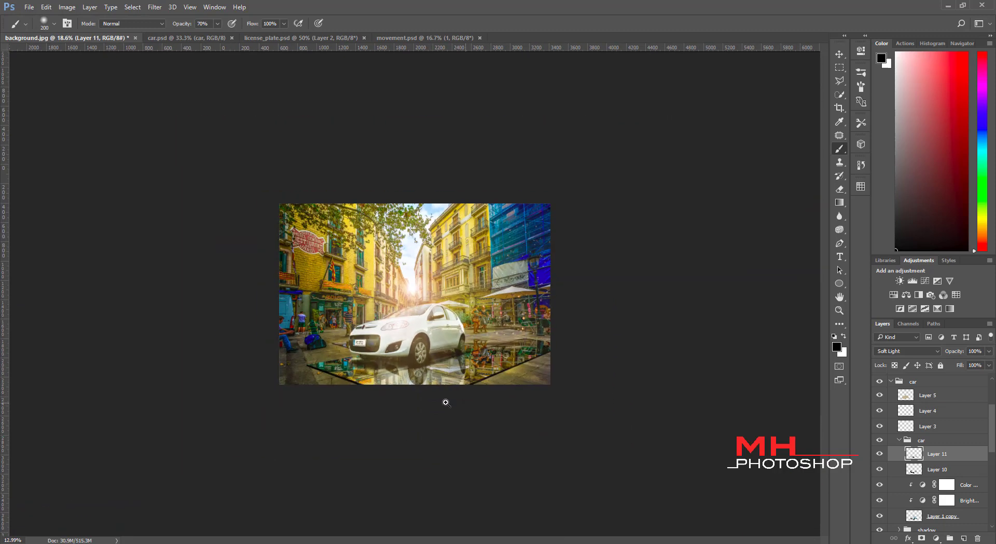
# Add a new empty Layer 12 above Layer 9 at the top of the stack
pyautogui.scroll(3, 457, 378)
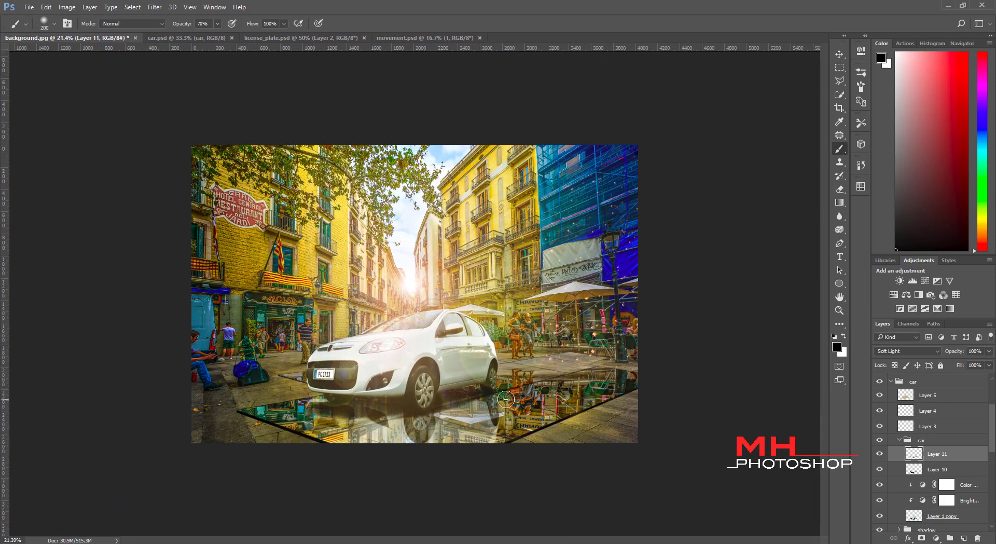
pyautogui.scroll(3, 986, 403)
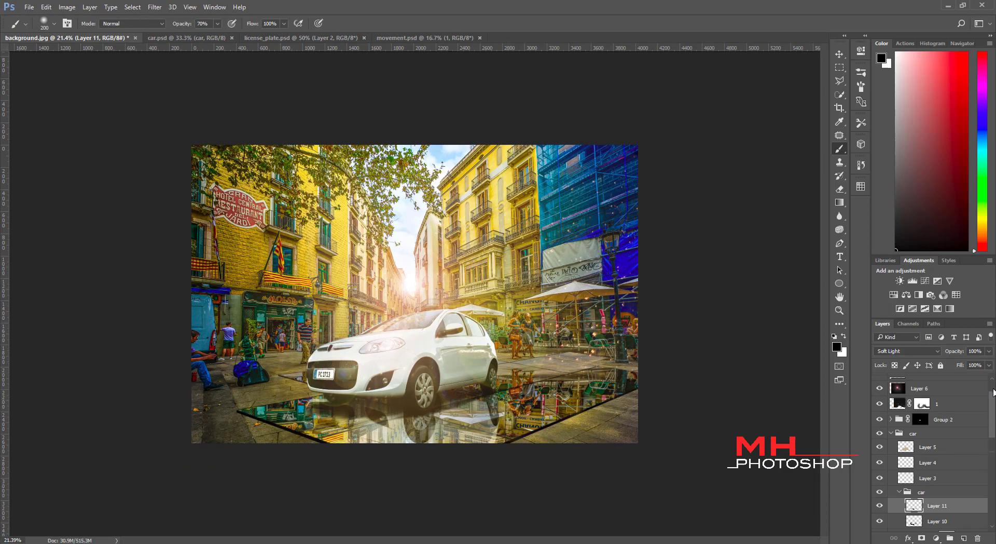
pyautogui.click(934, 381)
pyautogui.hotkey('ctrl', 'shift', 'alt', 'n')
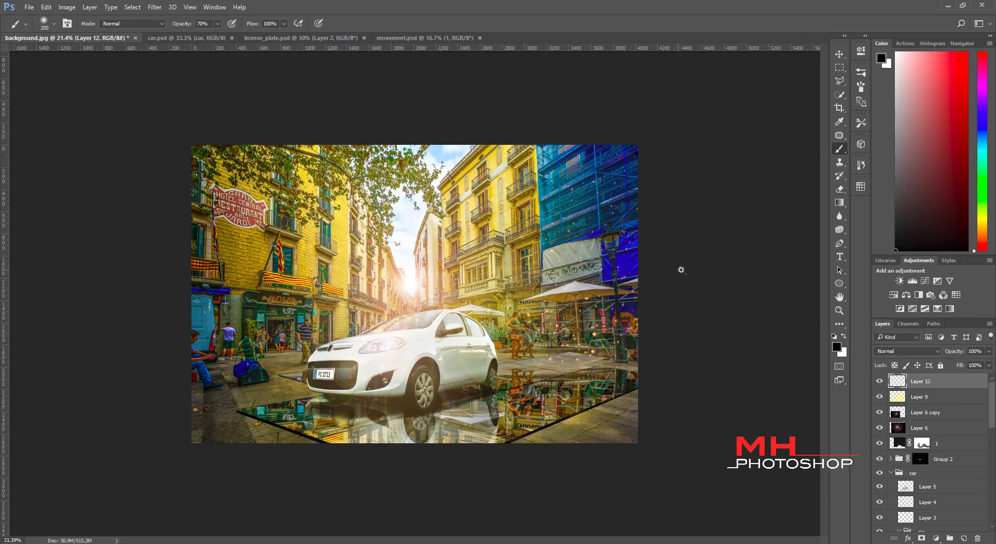
# Trace the lamp glass with the Pen tool, fill it white and blend the layer as Soft Light
pyautogui.scroll(5, 681, 270)
pyautogui.click(839, 243)
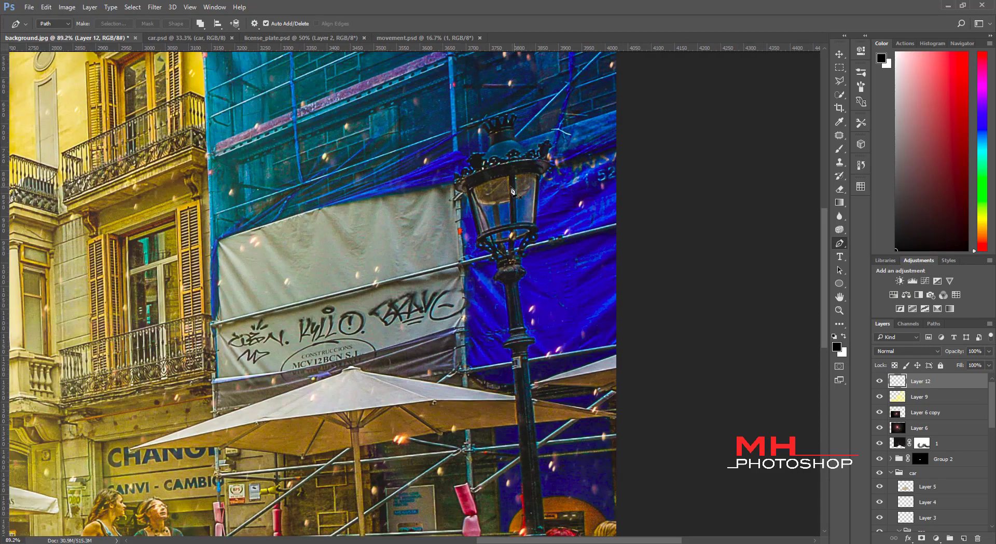
pyautogui.click(504, 177)
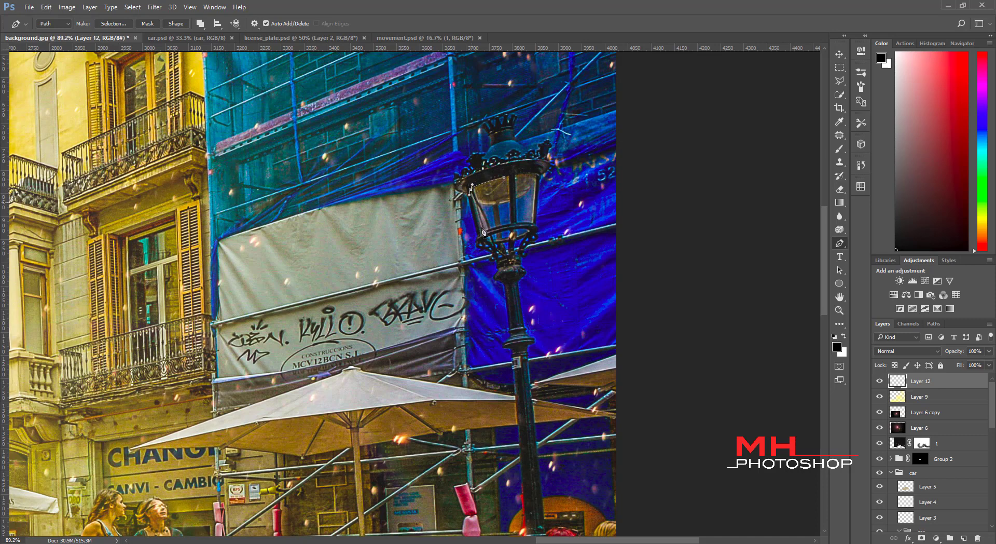
pyautogui.hotkey('ctrl', 'Return')
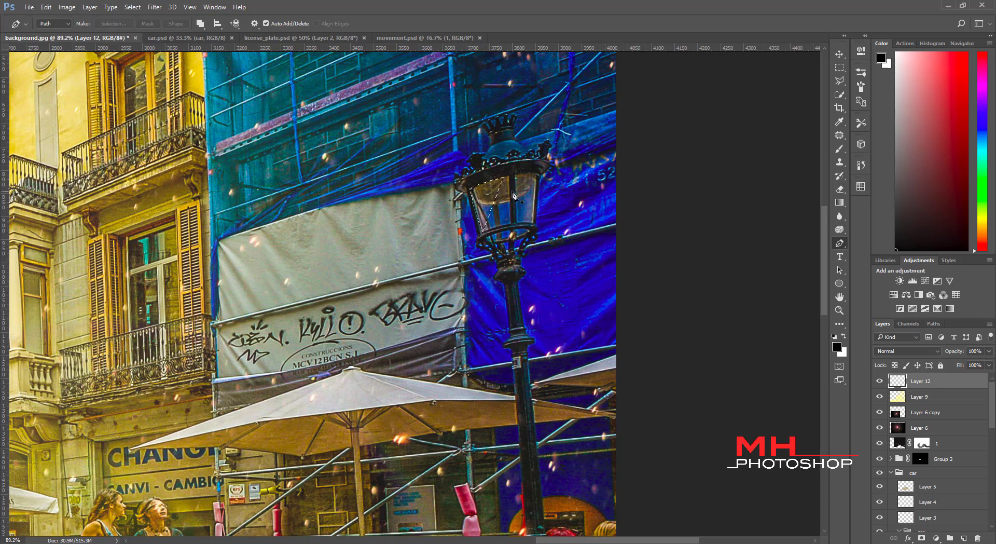
pyautogui.hotkey('ctrl', 'BackSpace')
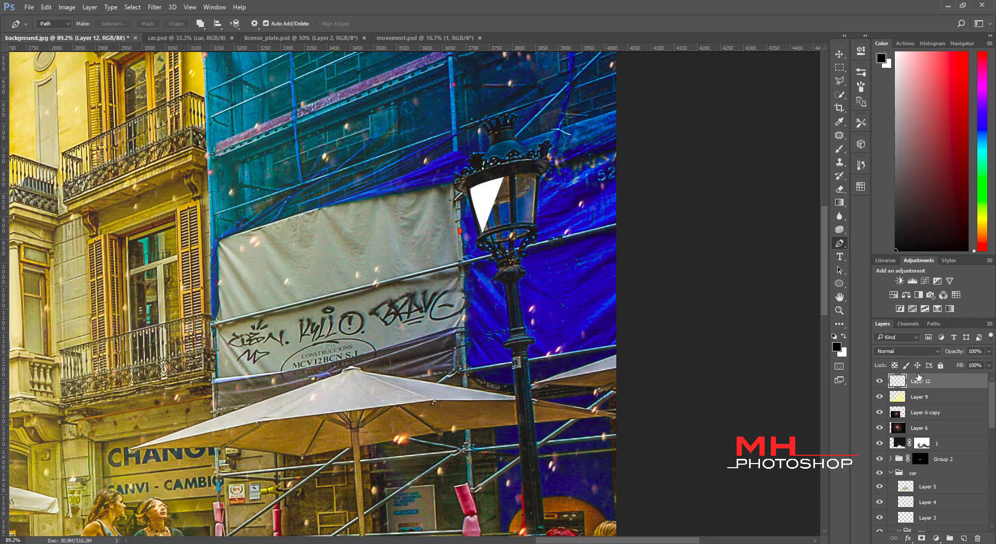
pyautogui.click(909, 351)
pyautogui.click(892, 457)
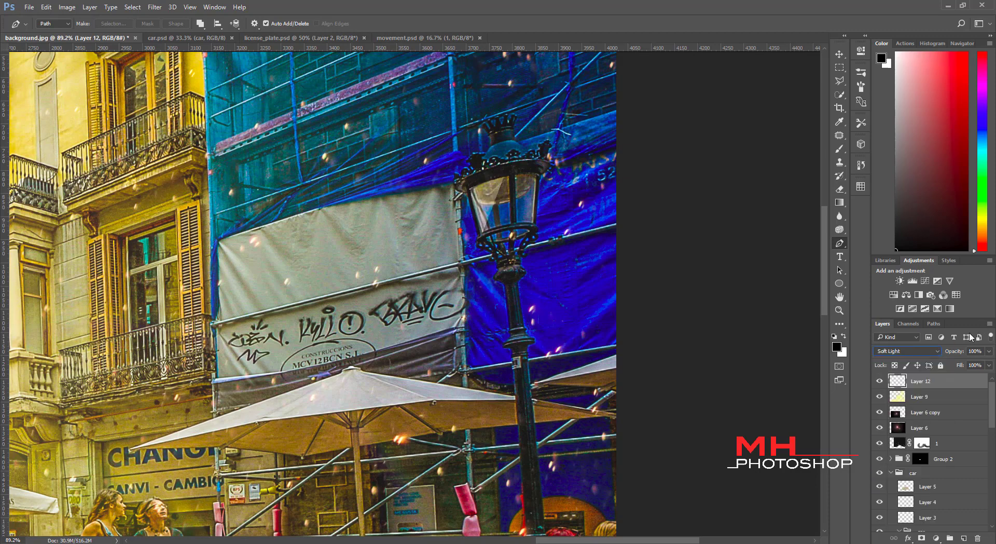
# Soften Layer 12's white lamp glow with a Gaussian Blur of about 16.6 pixels
pyautogui.scroll(-3, 304, 191)
pyautogui.click(155, 6)
pyautogui.moveTo(160, 122)
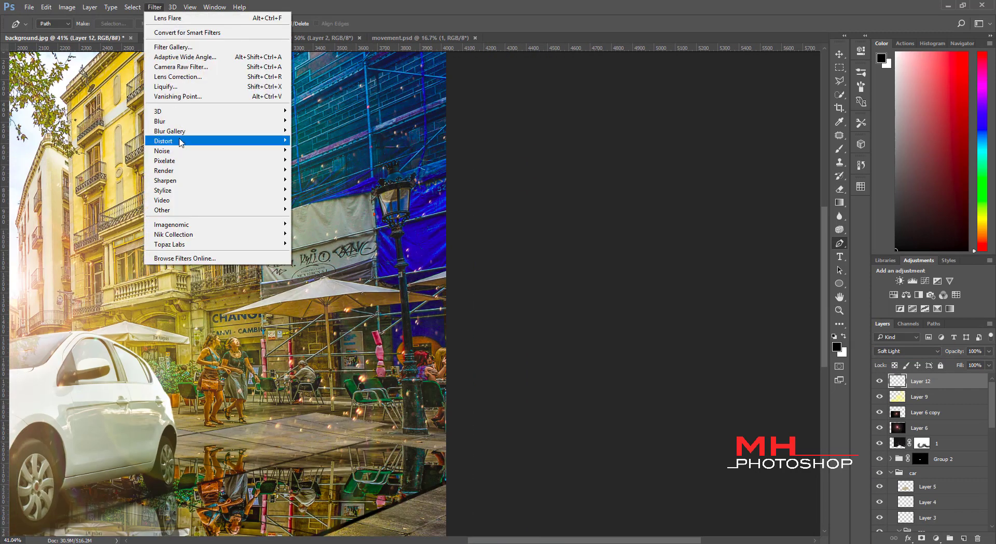
pyautogui.click(111, 160)
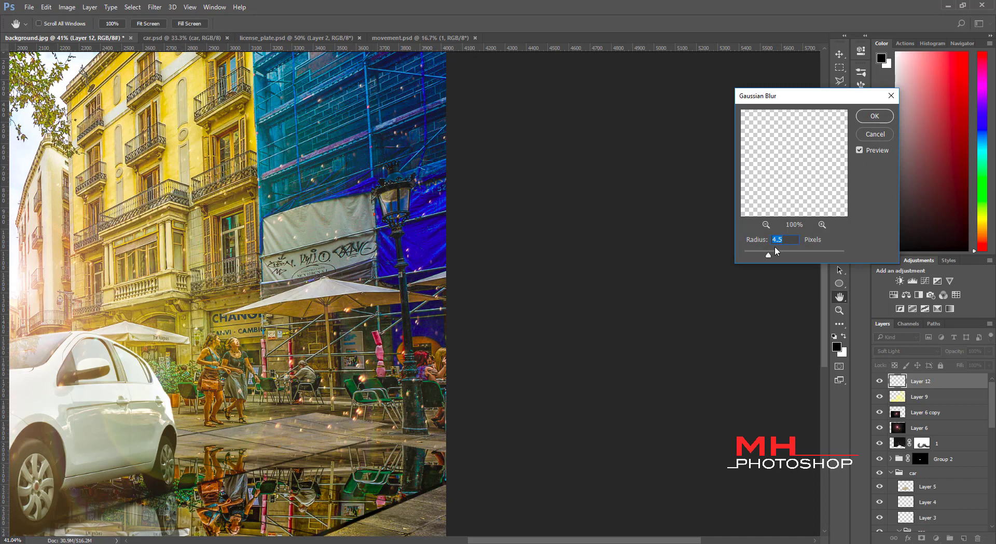
pyautogui.moveTo(779, 258); pyautogui.dragTo(785, 255)
pyautogui.click(875, 117)
pyautogui.press('p')
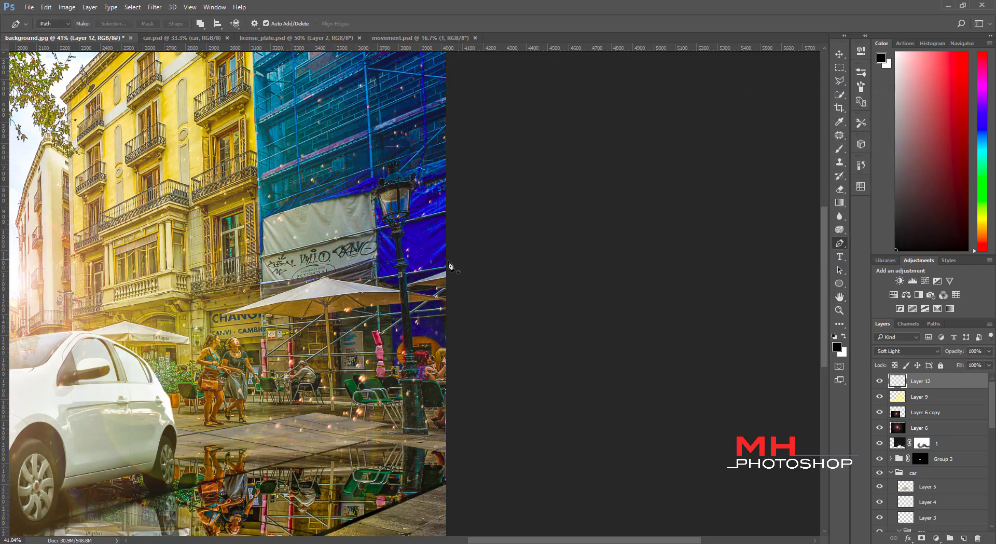
pyautogui.scroll(-5, 419, 284)
pyautogui.scroll(2, 419, 285)
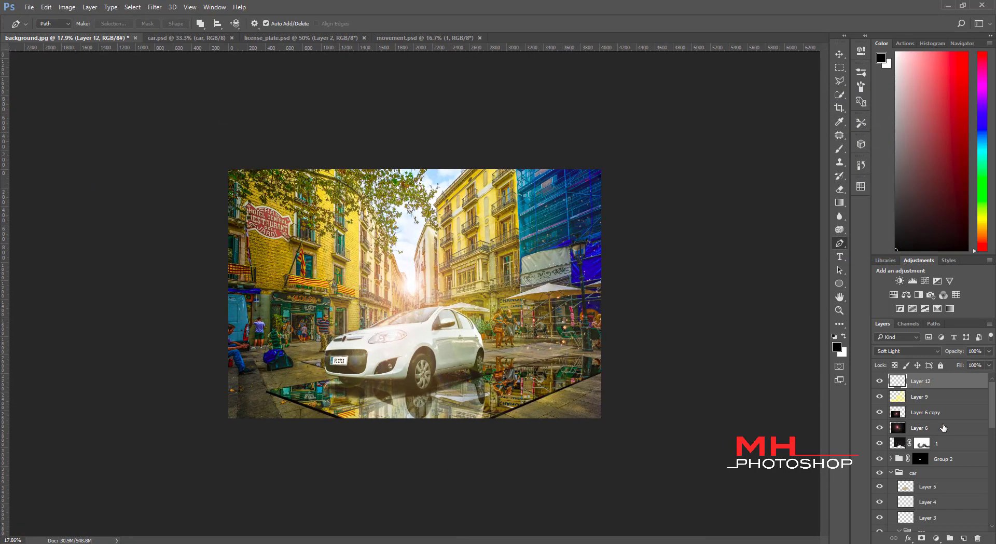
pyautogui.moveTo(992, 411); pyautogui.dragTo(994, 466)
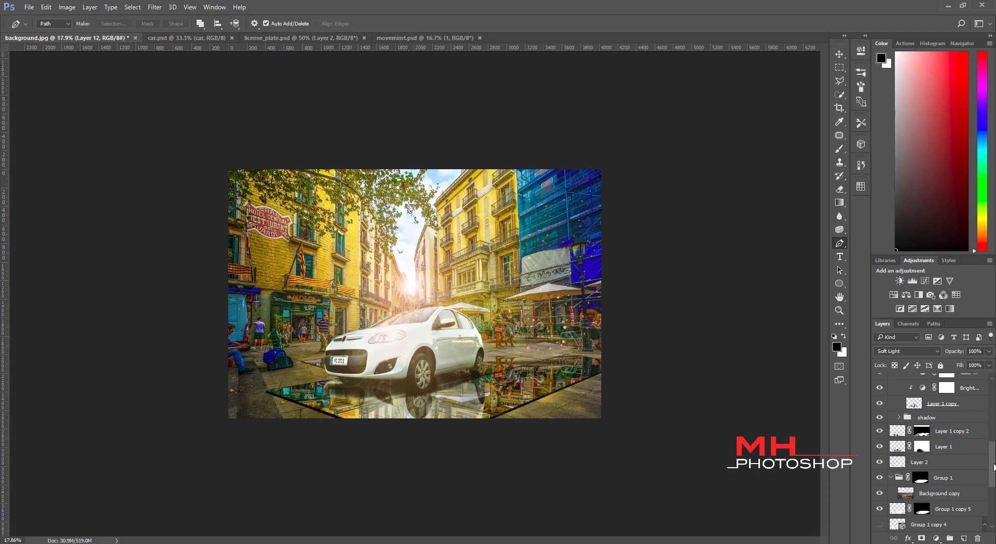
pyautogui.moveTo(994, 465); pyautogui.dragTo(992, 395)
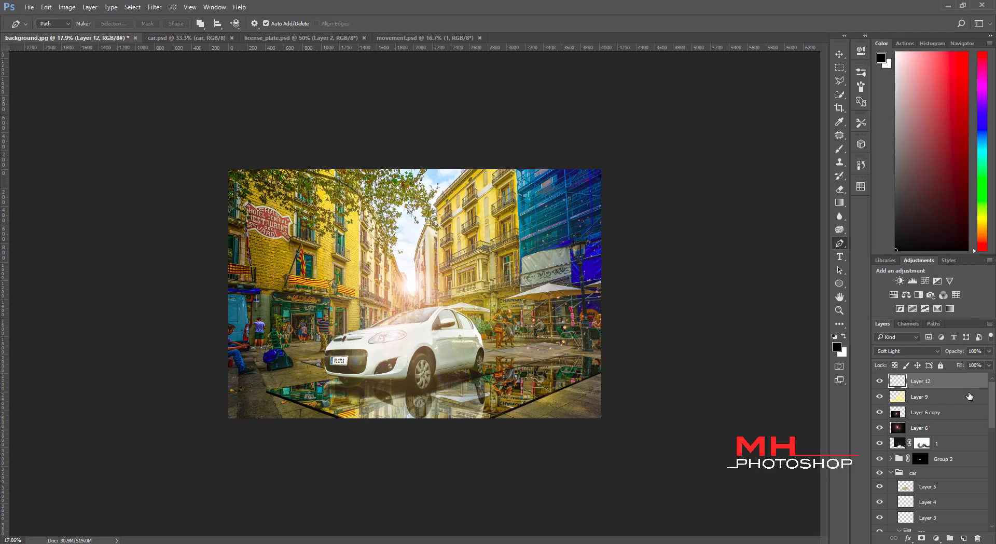
# Add a Warming Filter (85) Photo Filter and a Color Lookup layer using Crisp_Warm.look
pyautogui.click(932, 295)
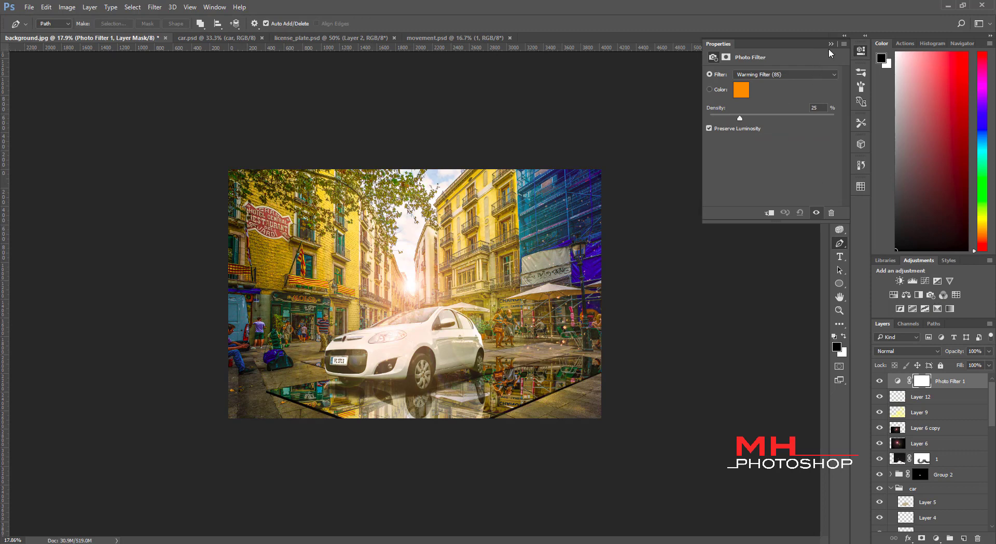
pyautogui.click(830, 45)
pyautogui.click(956, 295)
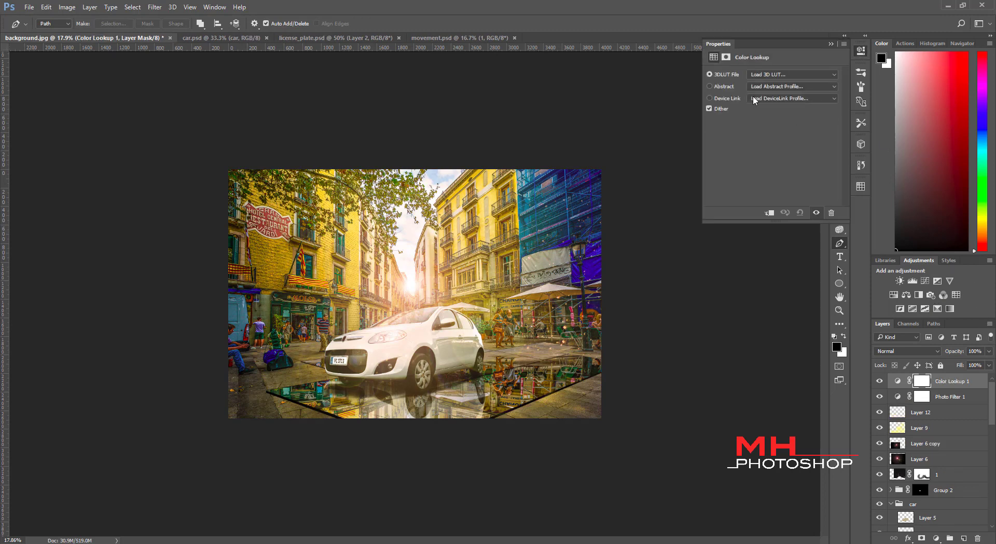
pyautogui.click(784, 74)
pyautogui.click(778, 154)
pyautogui.click(831, 44)
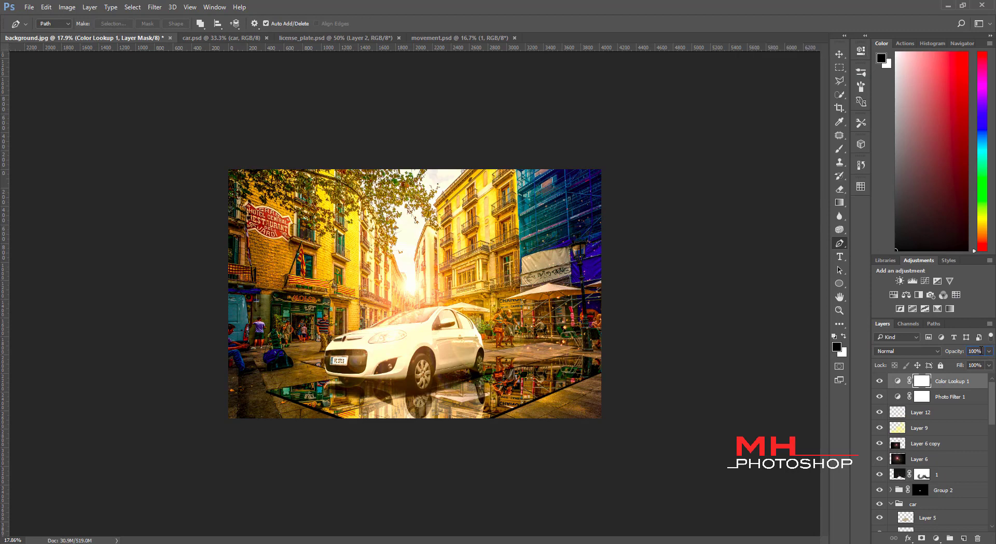
# Lower the Color Lookup layer's opacity to 20%
pyautogui.write('30')
pyautogui.press('Return')
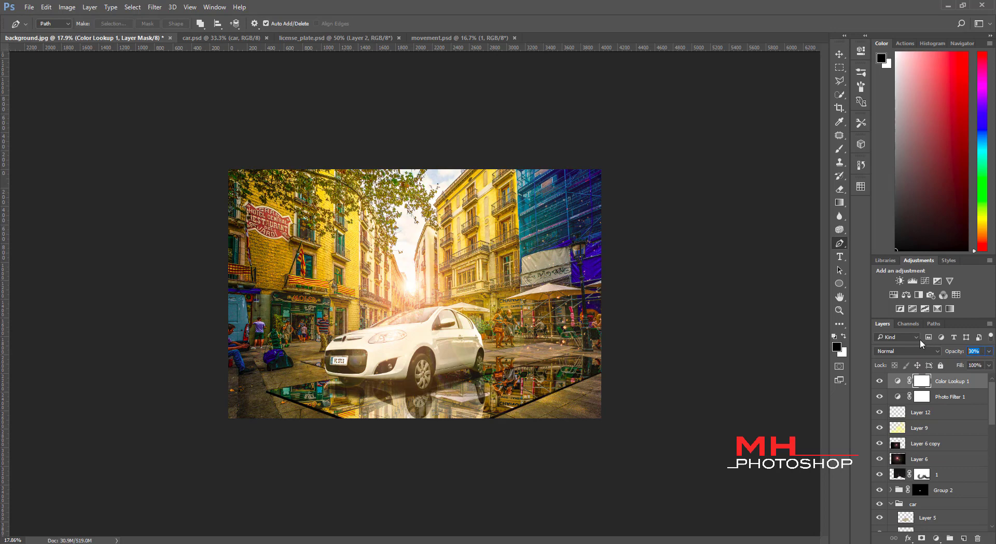
pyautogui.write('20')
pyautogui.press('Return')
pyautogui.moveTo(991, 405); pyautogui.dragTo(993, 483)
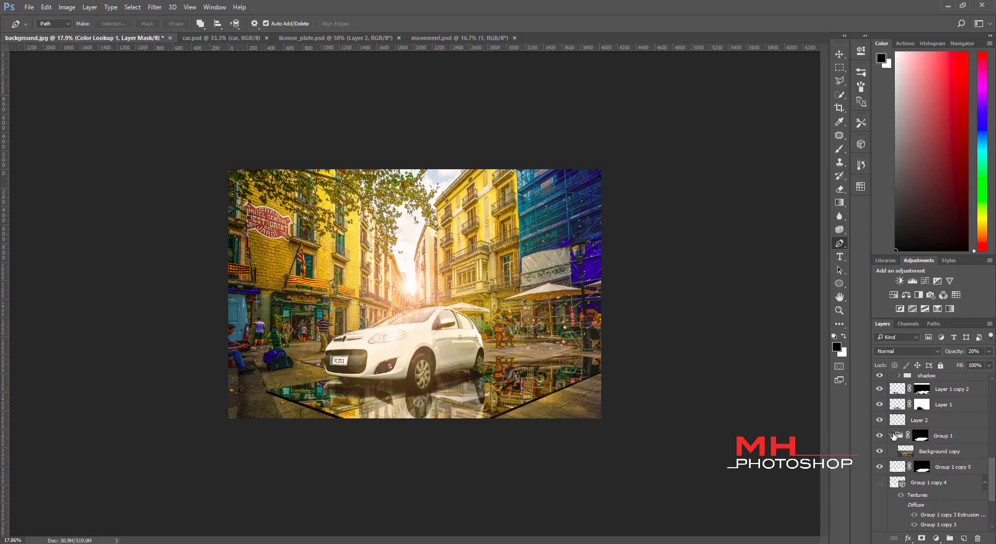
# Add a Brightness/Contrast layer clipped above Group 1, with Brightness 29 and slightly more contrast
pyautogui.click(944, 440)
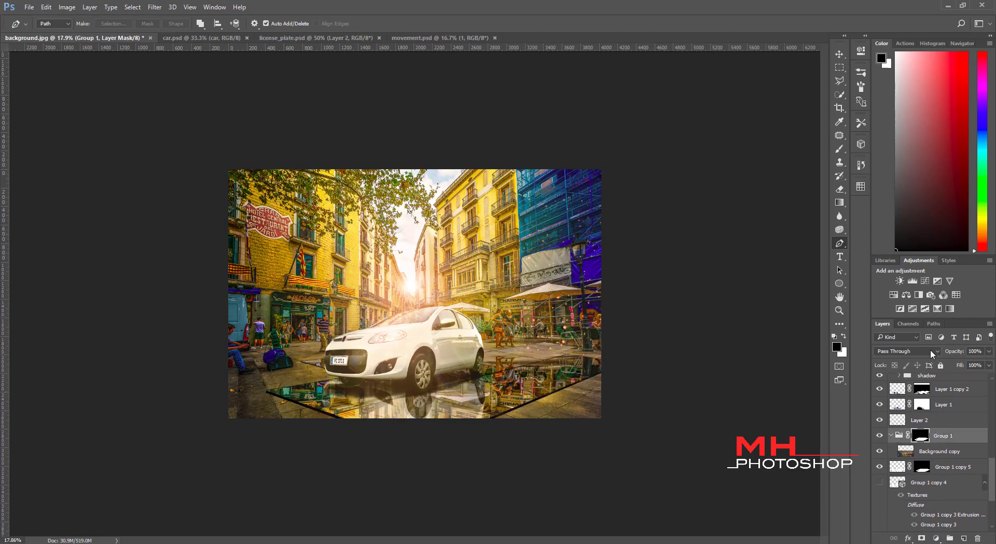
pyautogui.click(904, 281)
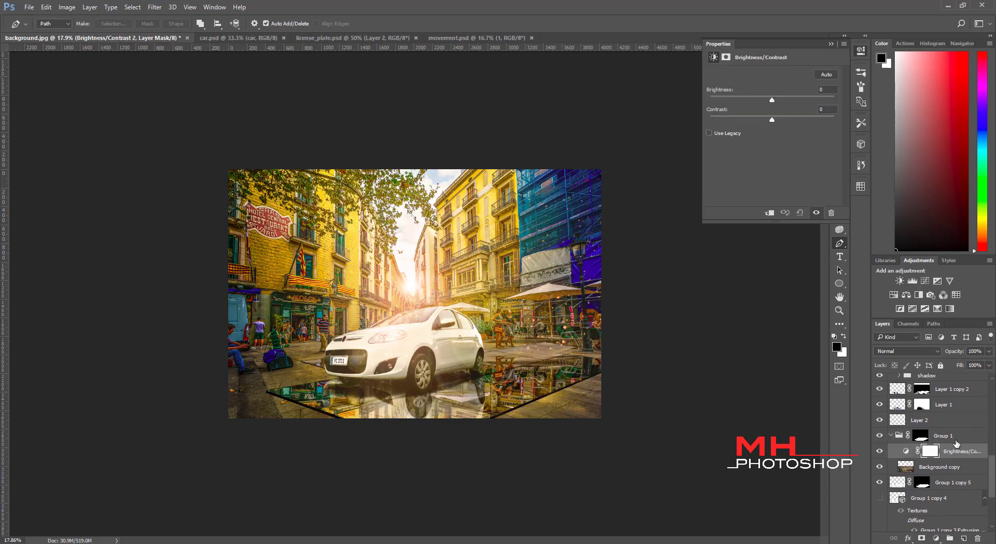
pyautogui.moveTo(957, 442); pyautogui.dragTo(933, 431)
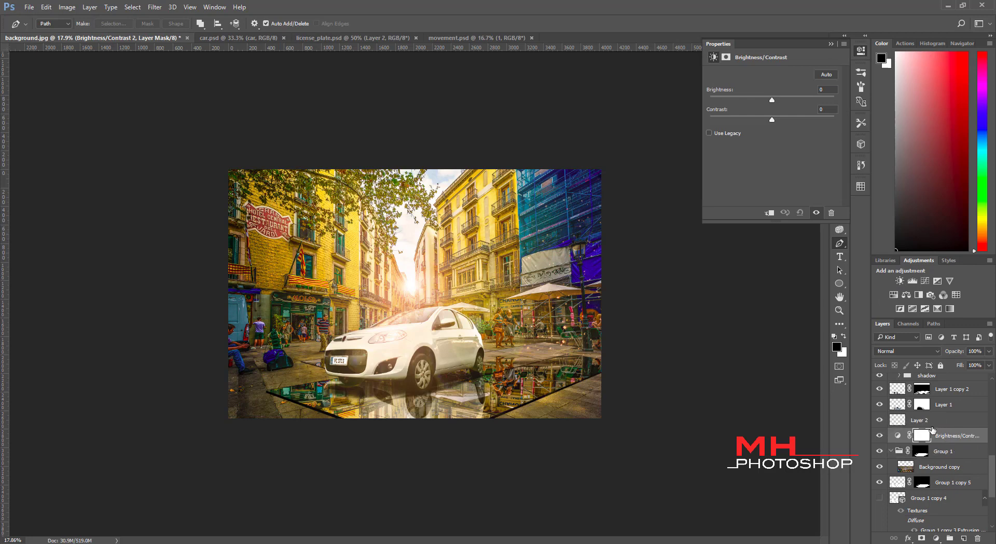
pyautogui.click(769, 213)
pyautogui.moveTo(773, 100); pyautogui.dragTo(787, 101)
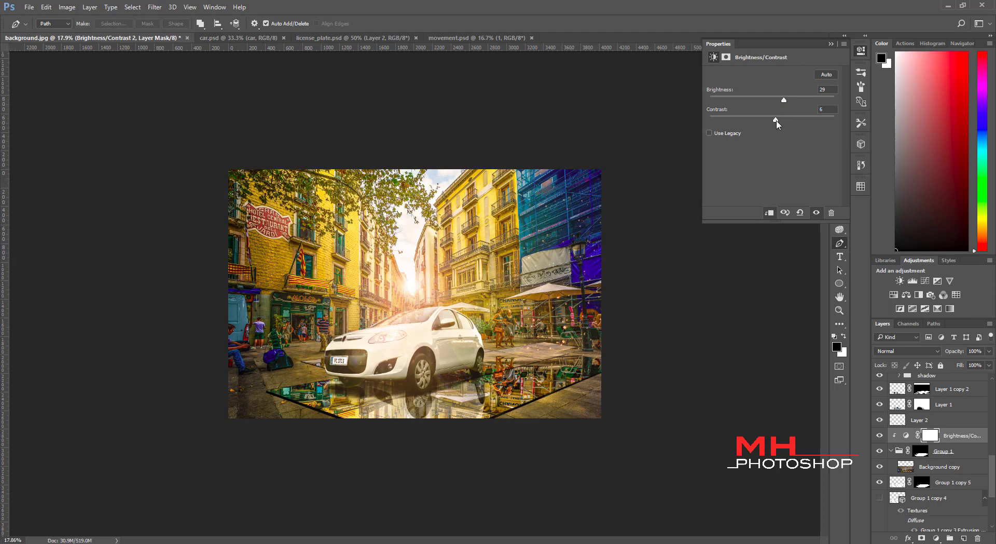
pyautogui.moveTo(783, 124); pyautogui.dragTo(788, 126)
# Add a clipped Levels adjustment with input levels 0, 1.12 and 236, deleting the extra Levels layer
pyautogui.click(831, 43)
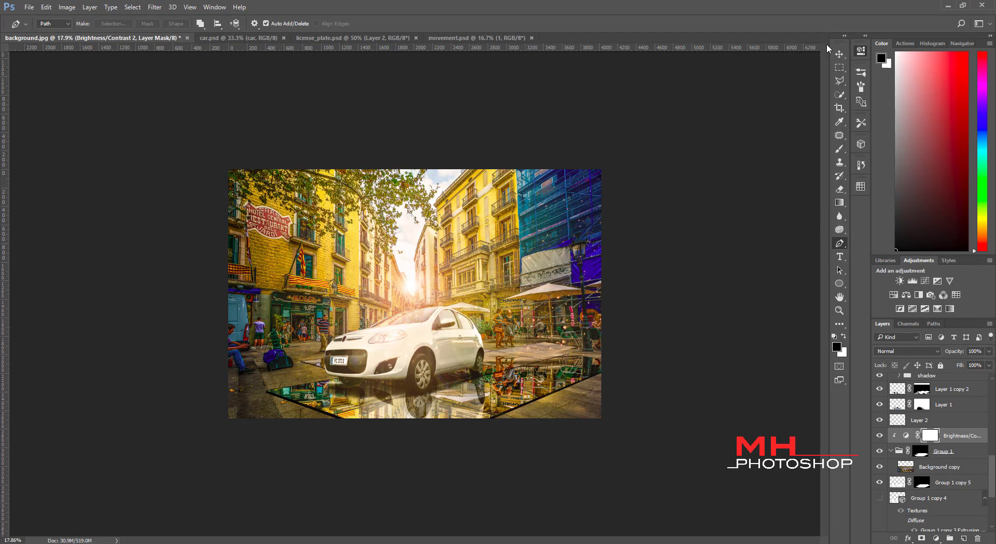
pyautogui.click(912, 280)
pyautogui.click(769, 213)
pyautogui.moveTo(779, 147); pyautogui.dragTo(783, 147)
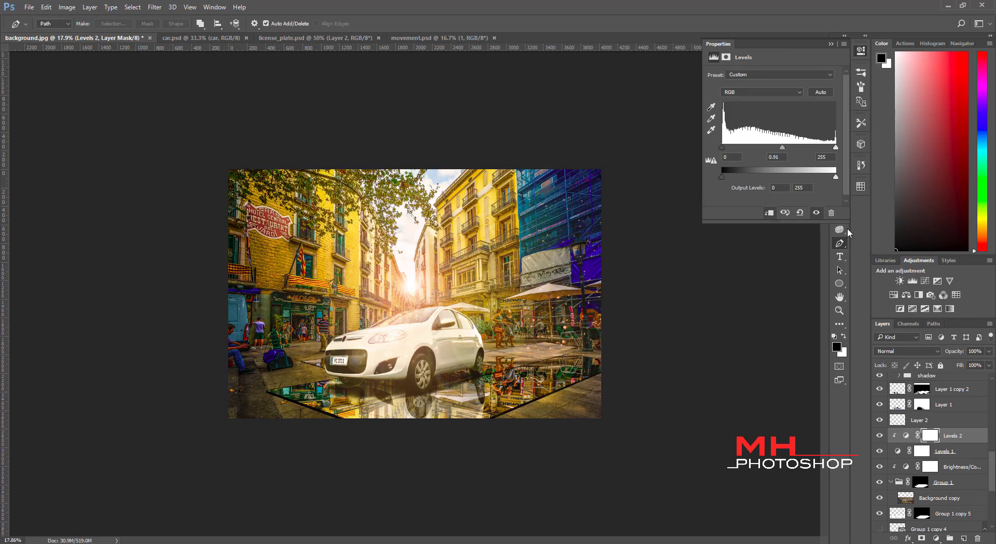
pyautogui.press('Delete')
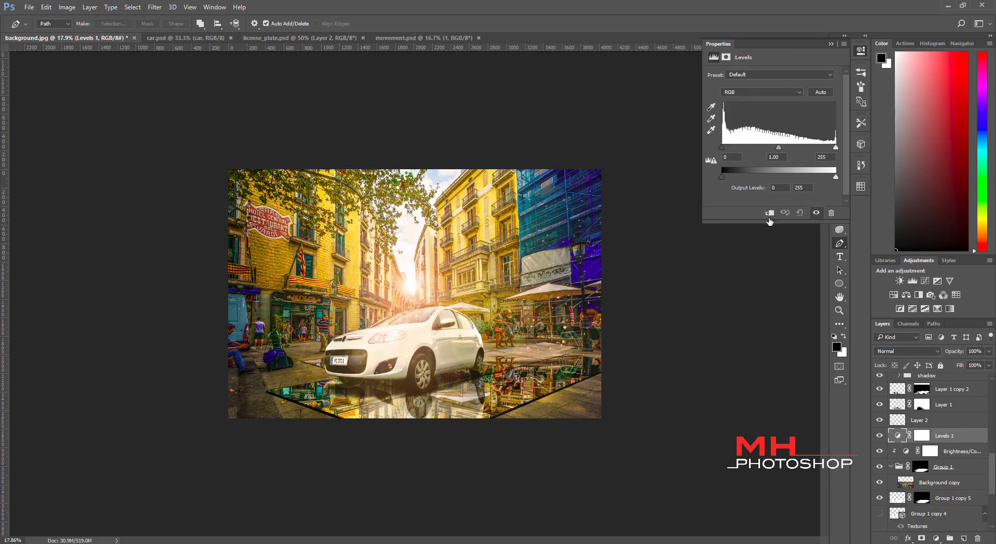
pyautogui.click(769, 213)
pyautogui.moveTo(779, 147)
pyautogui.mouseDown()
pyautogui.moveTo(787, 148)
pyautogui.moveTo(775, 148)
pyautogui.mouseUp()
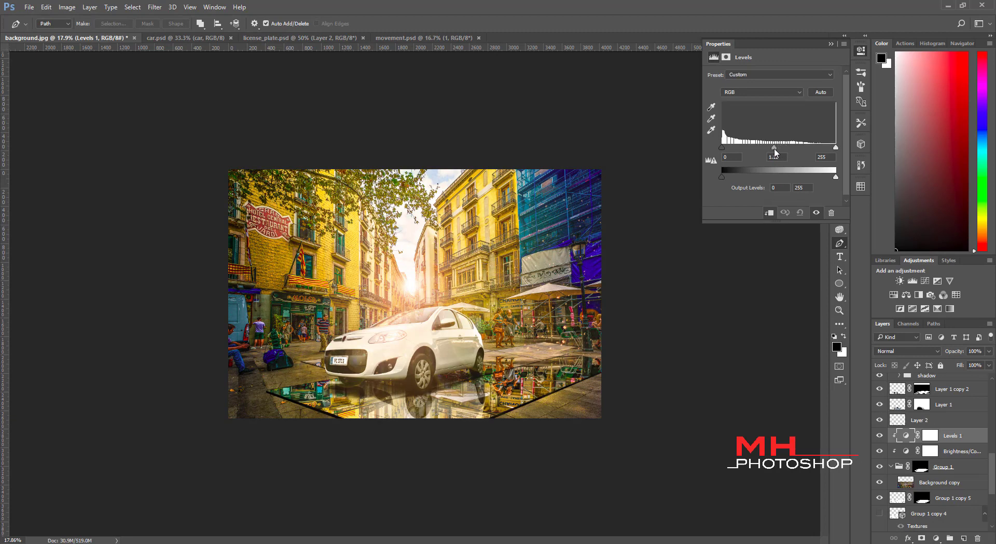
pyautogui.moveTo(835, 147); pyautogui.dragTo(829, 148)
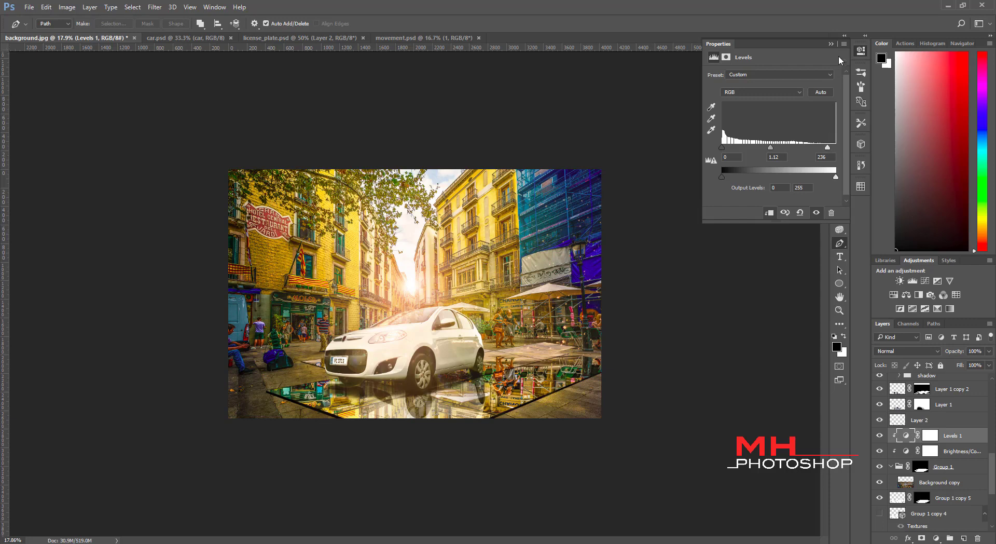
pyautogui.click(831, 44)
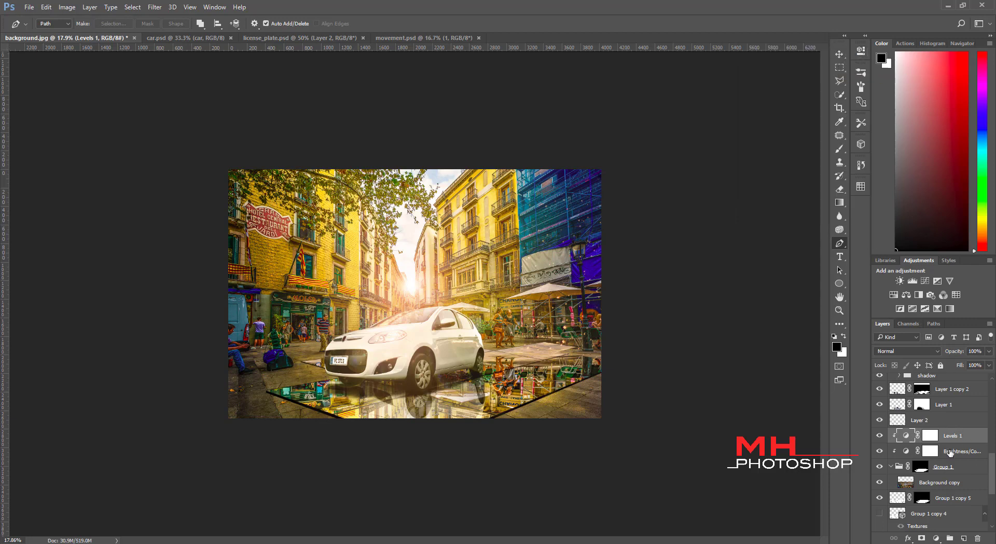
# Create a new Layer 13 clipped to the adjustments below, in Soft Light mode
pyautogui.hotkey('ctrl', 'shift', 'alt', 'n')
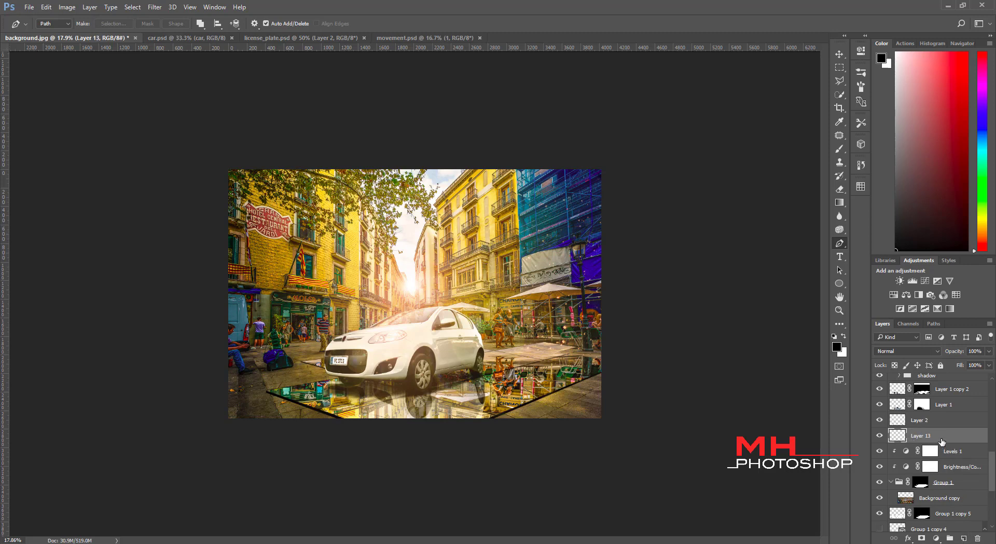
pyautogui.keyDown('shift'); pyautogui.click(938, 443); pyautogui.keyUp('shift')
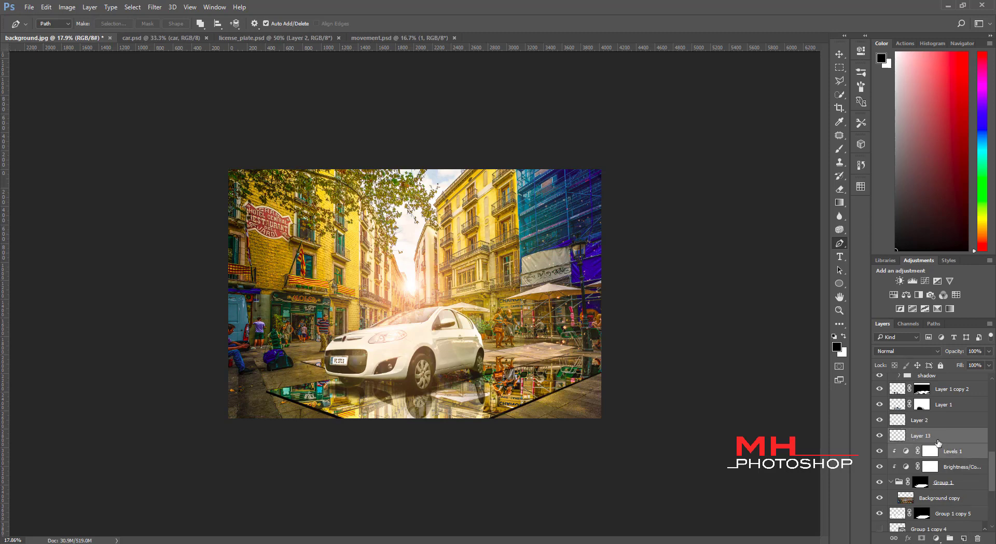
pyautogui.click(938, 440)
pyautogui.click(906, 351)
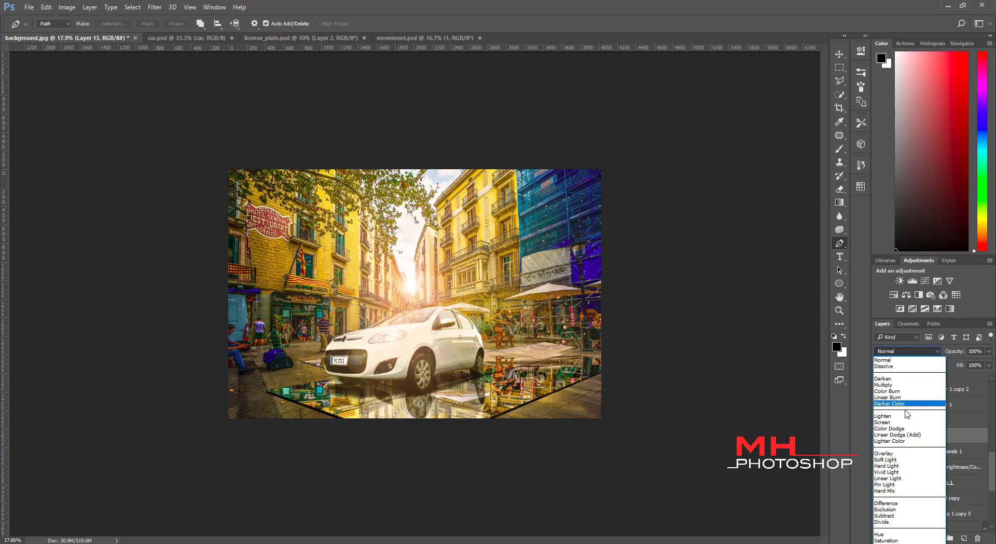
pyautogui.click(895, 461)
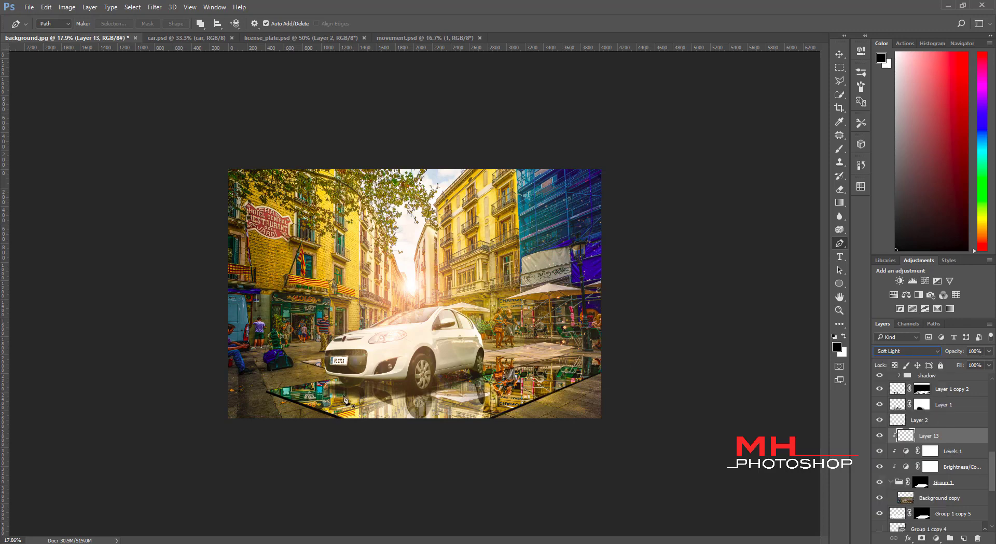
# Paint light over the puddle and reflection under the car on Layer 13 with a 900 brush
pyautogui.click(840, 149)
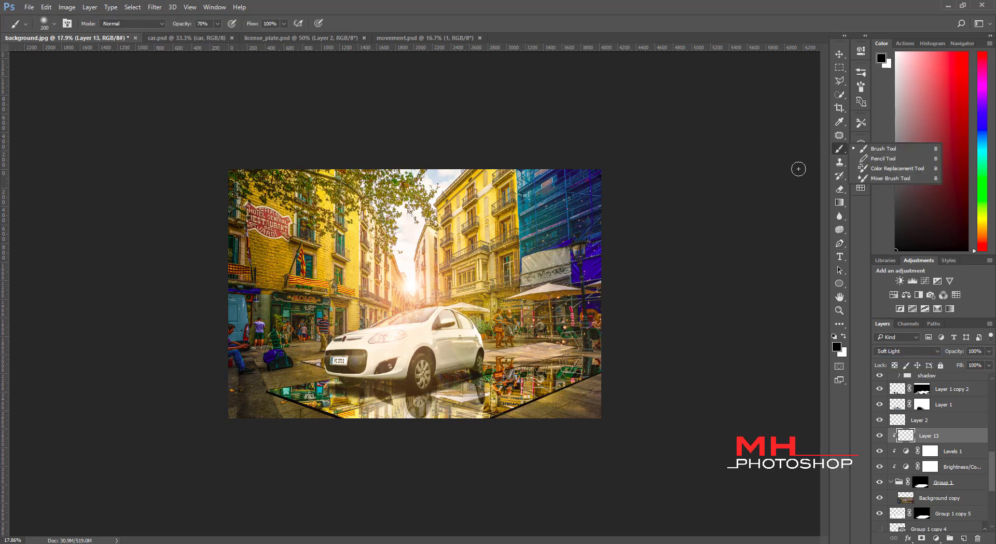
pyautogui.scroll(1, 407, 387)
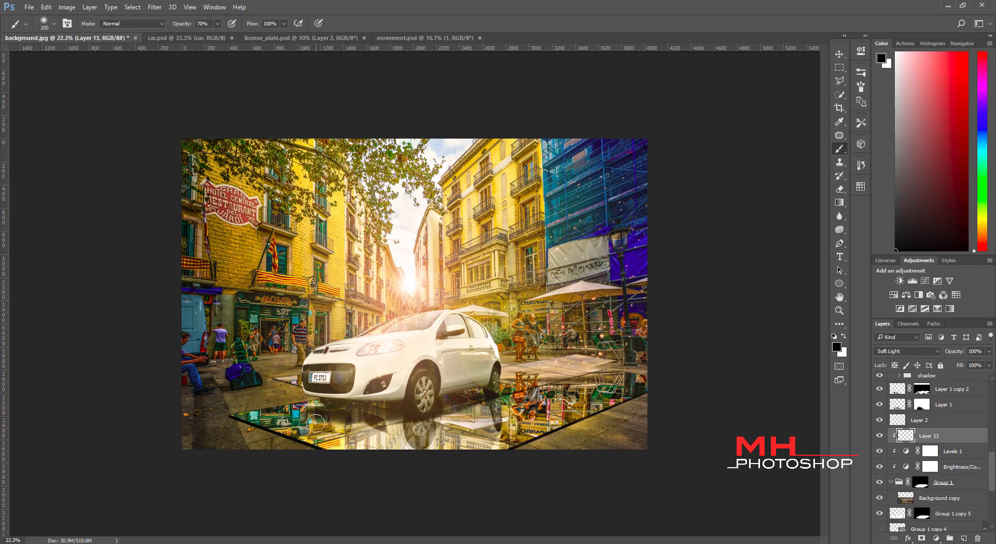
pyautogui.scroll(1, 344, 411)
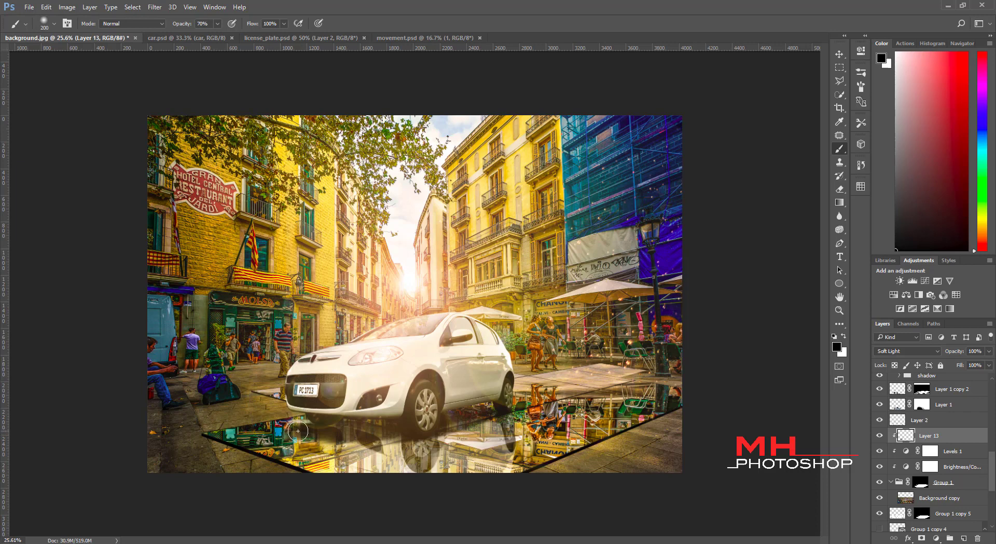
pyautogui.press(']')
pyautogui.press(']')
pyautogui.press(']')
pyautogui.moveTo(271, 431); pyautogui.dragTo(320, 452)
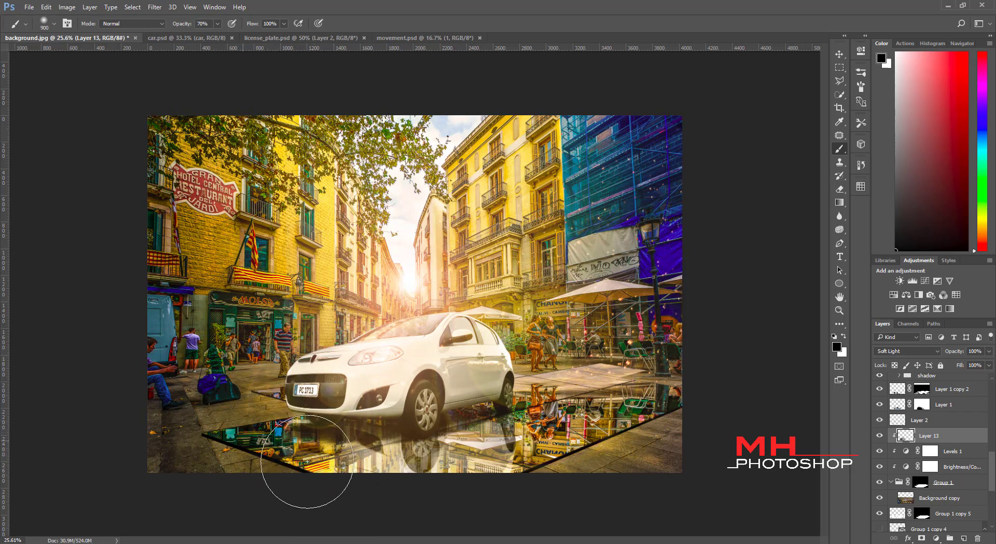
pyautogui.moveTo(240, 435)
pyautogui.mouseDown()
pyautogui.moveTo(327, 453)
pyautogui.moveTo(423, 413)
pyautogui.moveTo(508, 407)
pyautogui.moveTo(491, 413)
pyautogui.mouseUp()
pyautogui.press('[')
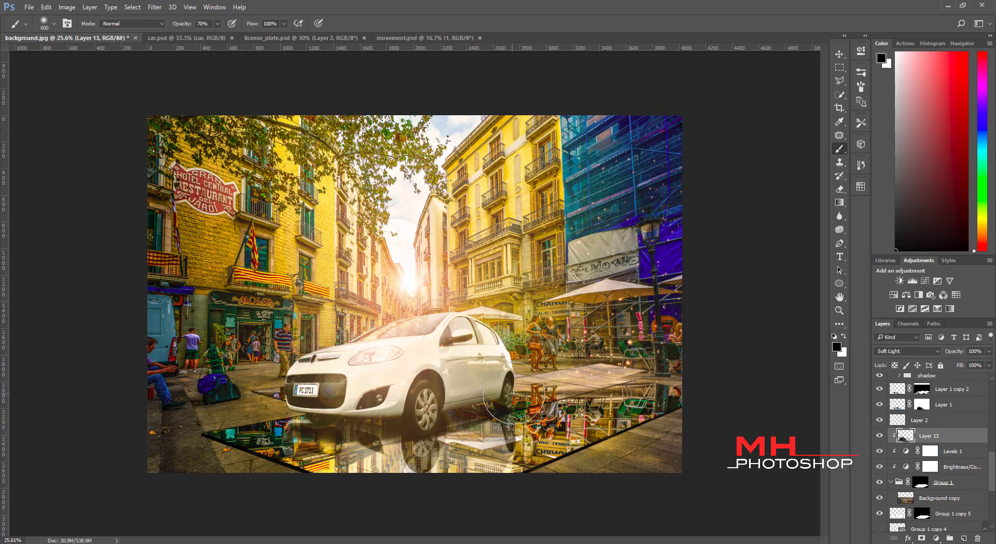
pyautogui.press('[')
pyautogui.press('[')
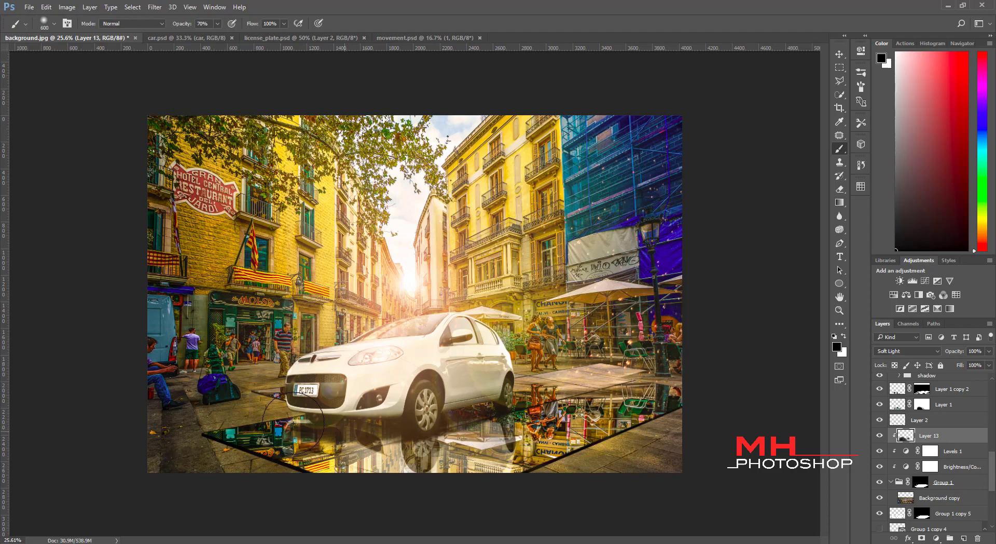
pyautogui.press('[')
pyautogui.press('[')
pyautogui.press('[')
pyautogui.moveTo(356, 428); pyautogui.dragTo(366, 429)
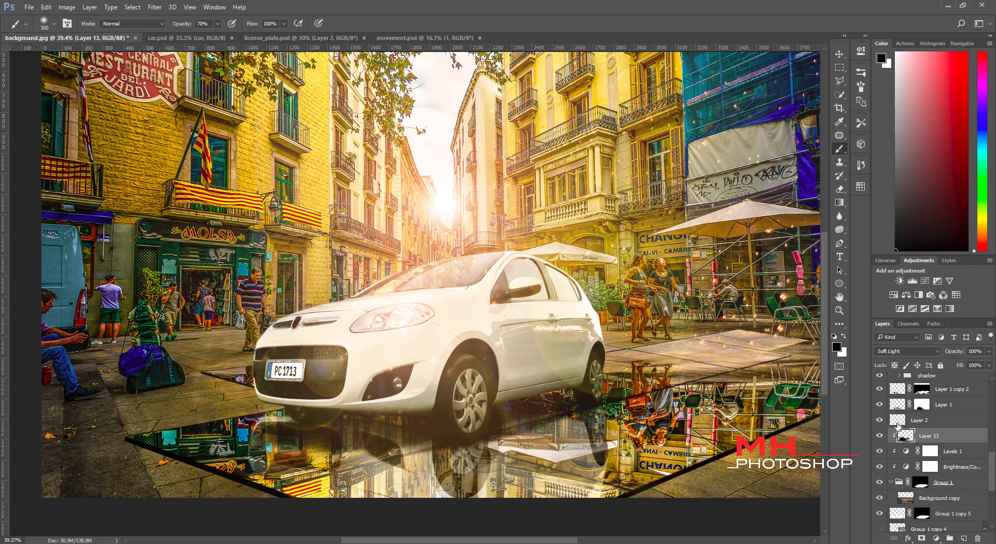
# Add a clipped Soft Light Layer 14 and paint light along the reflection with a 400 brush
pyautogui.click(964, 538)
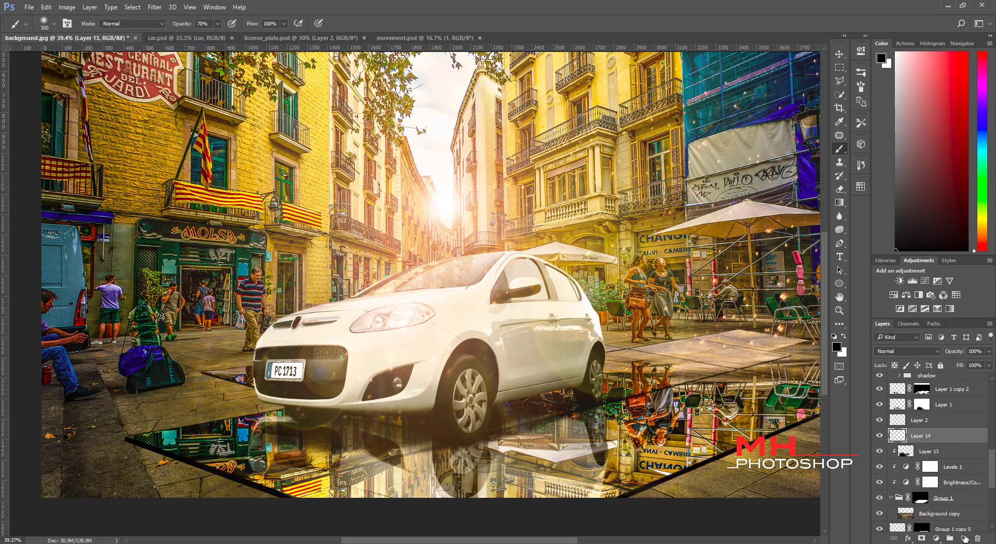
pyautogui.keyDown('alt'); pyautogui.click(915, 445); pyautogui.keyUp('alt')
pyautogui.click(909, 351)
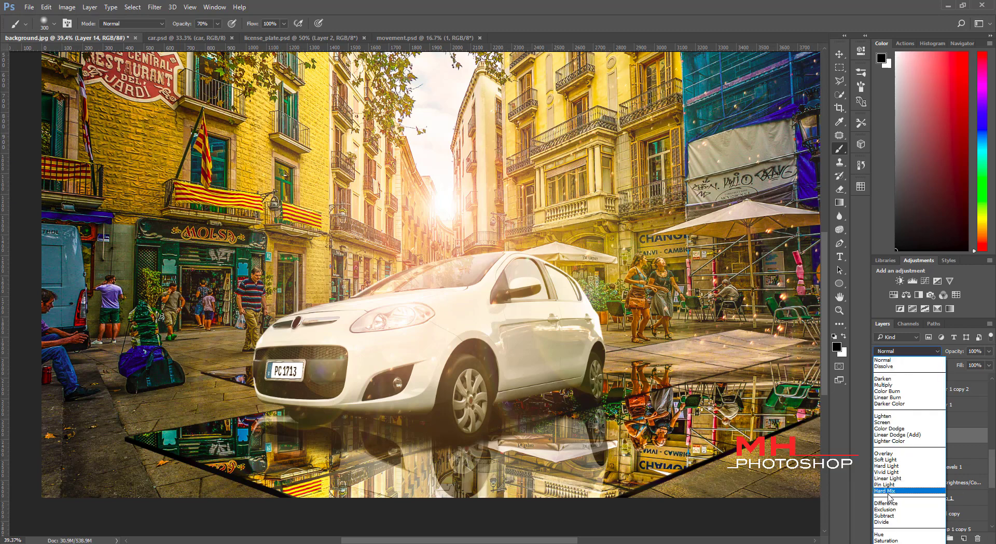
pyautogui.click(898, 464)
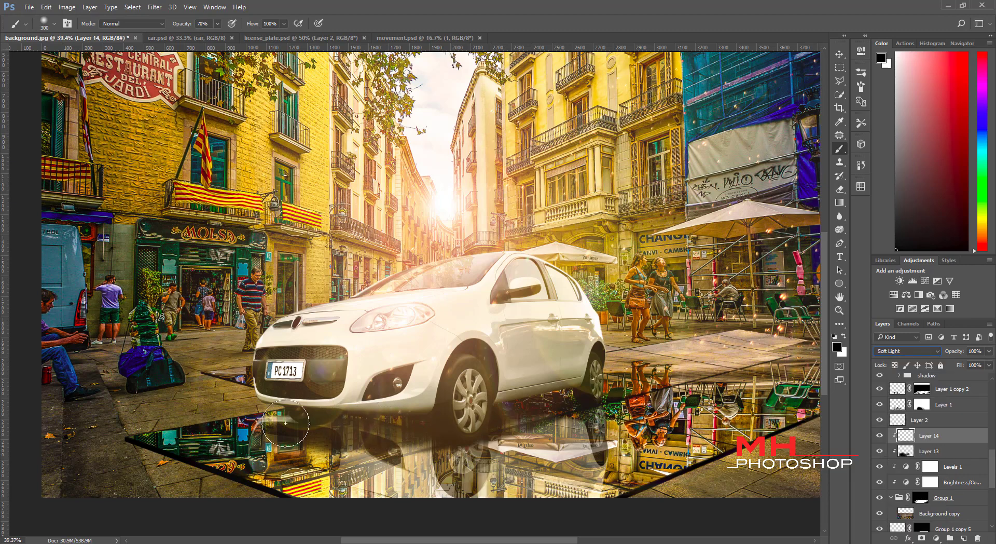
pyautogui.press(']')
pyautogui.moveTo(307, 476); pyautogui.dragTo(438, 469)
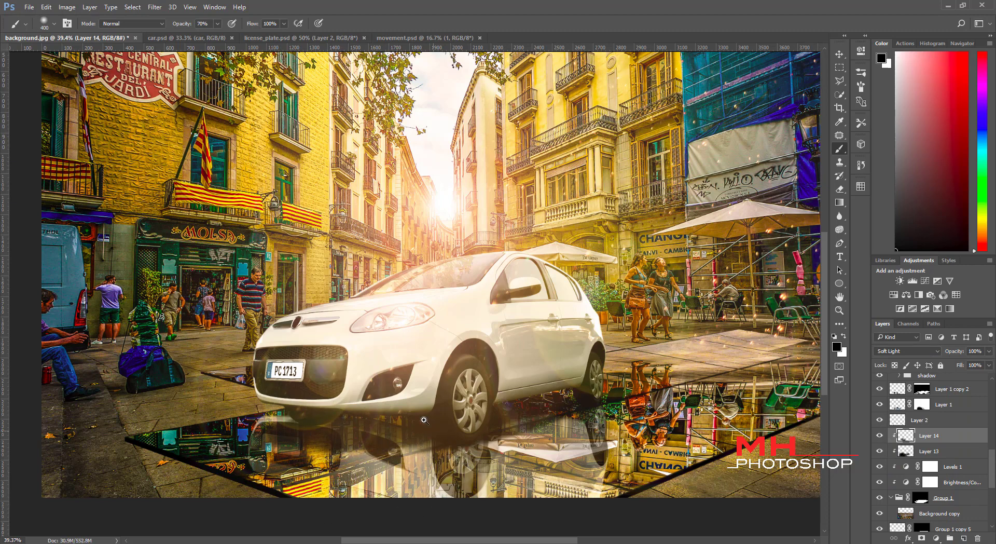
pyautogui.scroll(-5, 355, 432)
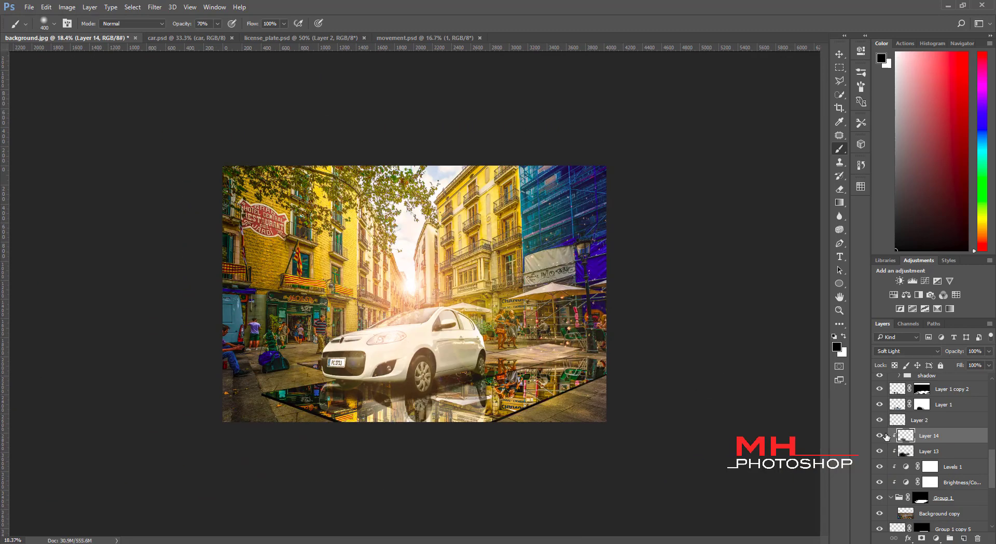
# Toggle the car shadow, Layer 14 and reflection layers on and off to compare the puddle
pyautogui.scroll(2, 934, 457)
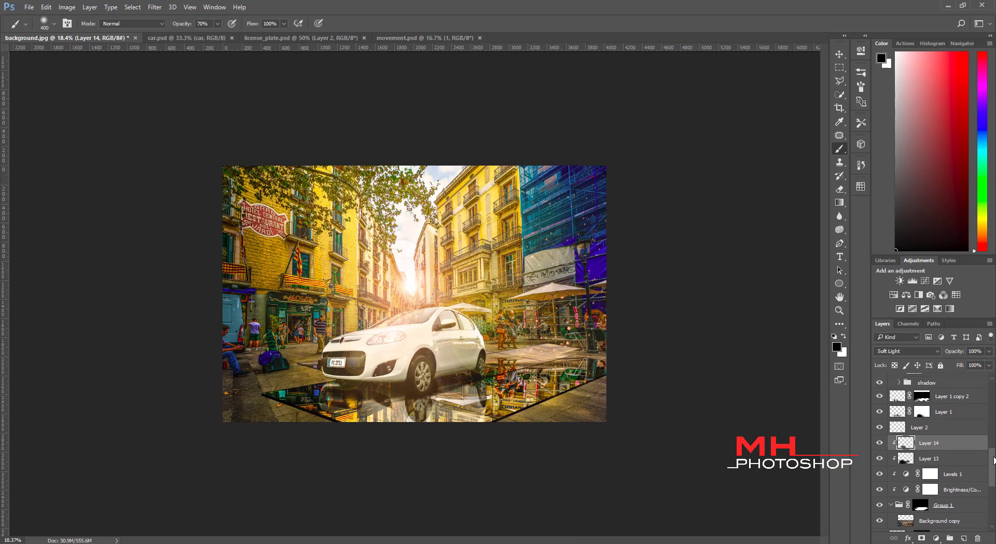
pyautogui.scroll(2, 895, 443)
pyautogui.click(880, 446)
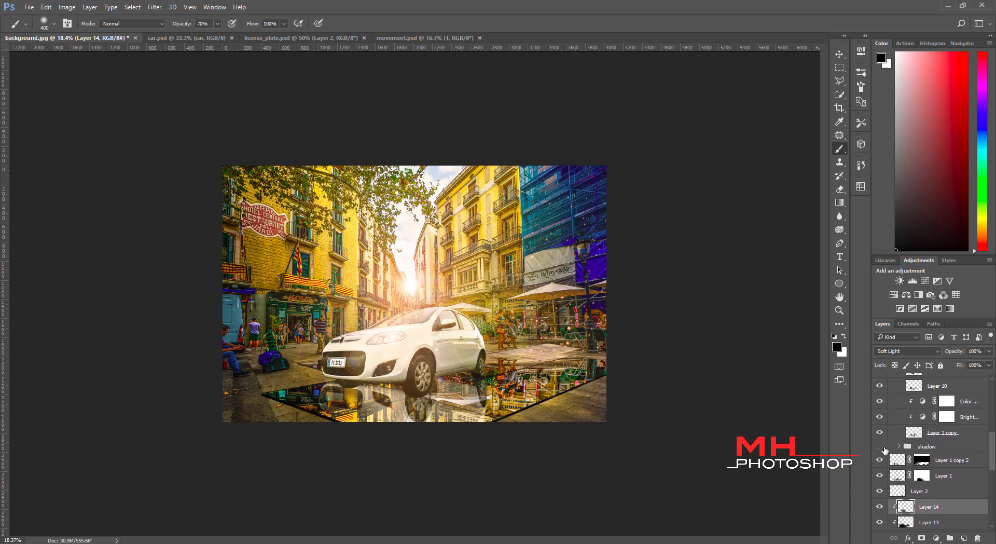
pyautogui.click(880, 447)
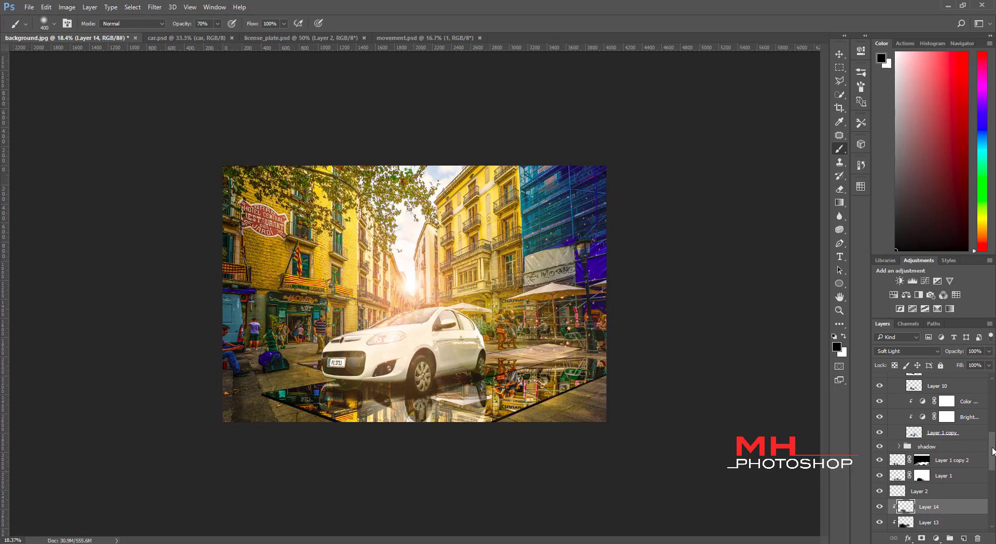
pyautogui.scroll(-2, 988, 459)
pyautogui.scroll(-1, 987, 464)
pyautogui.scroll(-2, 988, 470)
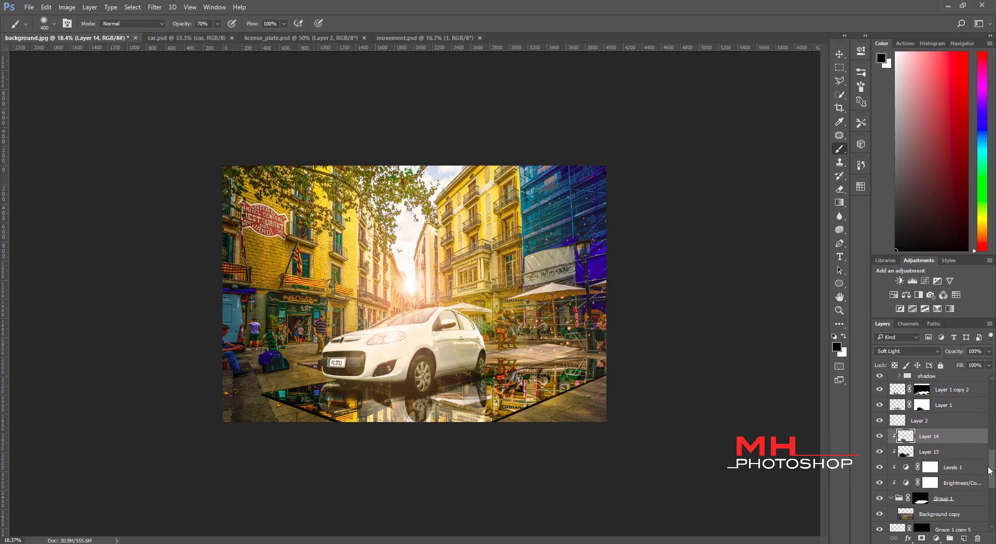
pyautogui.scroll(-2, 987, 477)
pyautogui.scroll(-1, 987, 480)
pyautogui.click(880, 396)
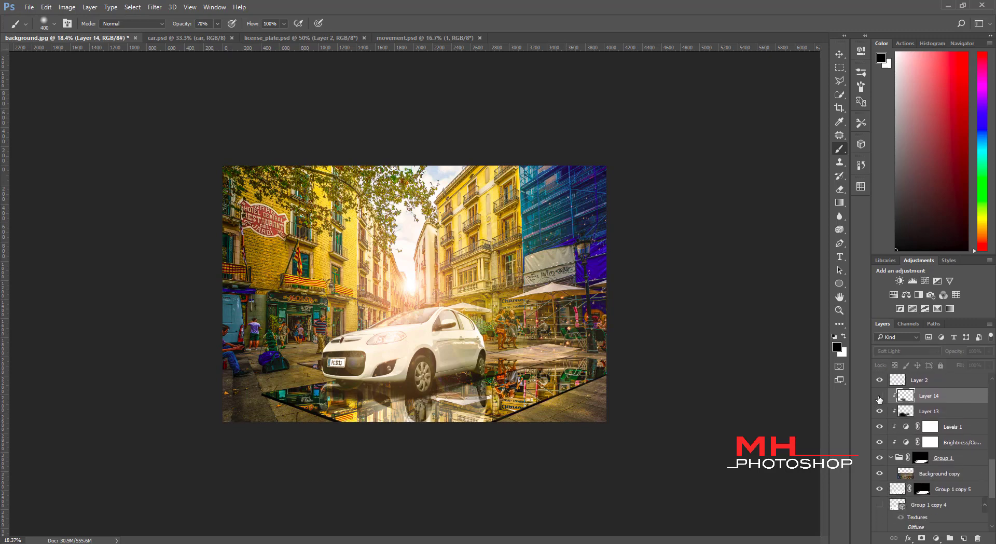
pyautogui.moveTo(986, 474); pyautogui.dragTo(990, 439)
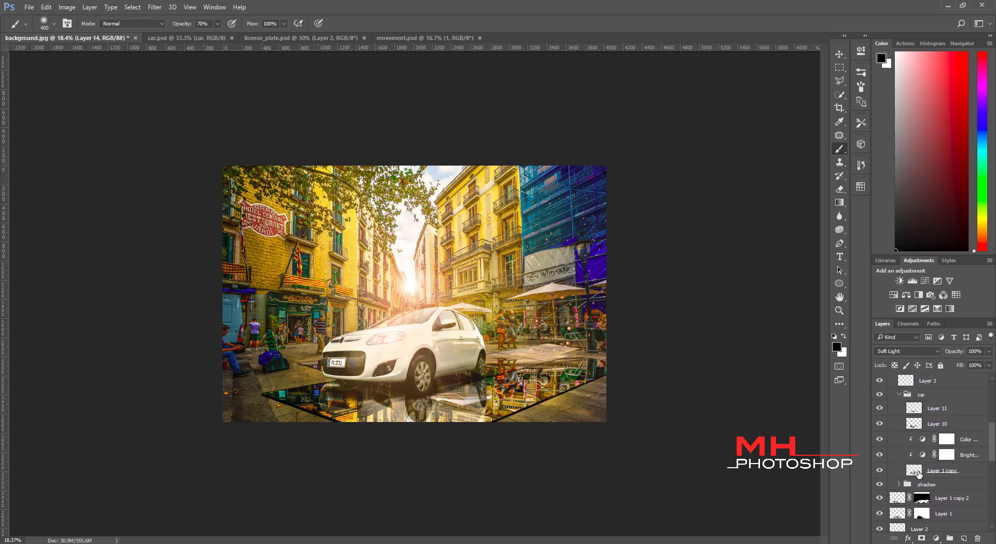
pyautogui.click(881, 497)
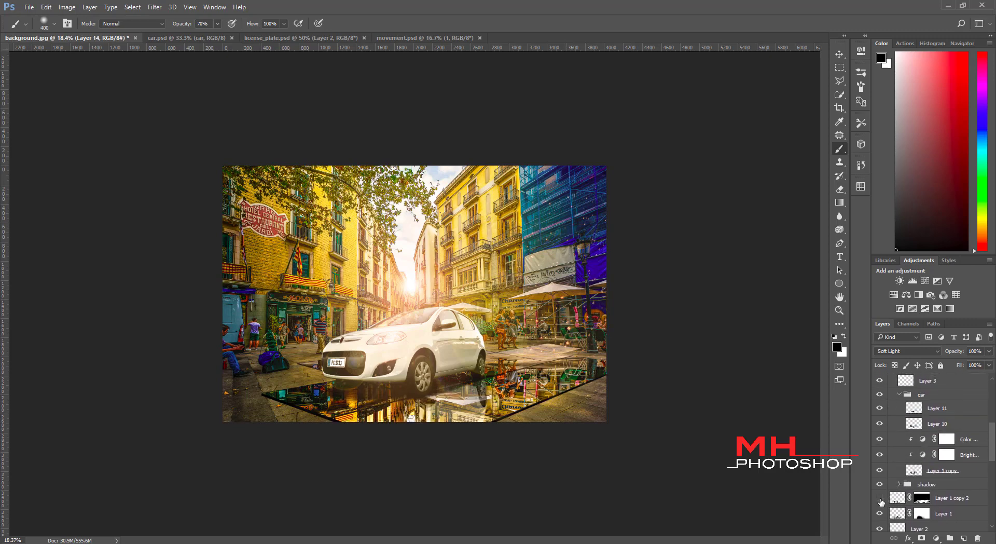
# Select Layer 7, enlarge the brush to 700 and darken the puddle left of and below the car
pyautogui.click(917, 499)
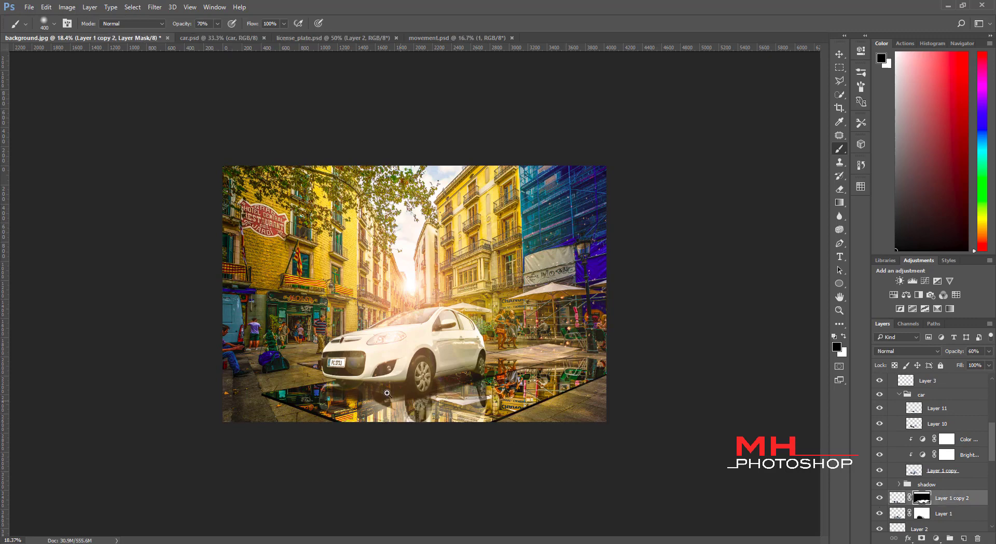
pyautogui.scroll(4, 318, 419)
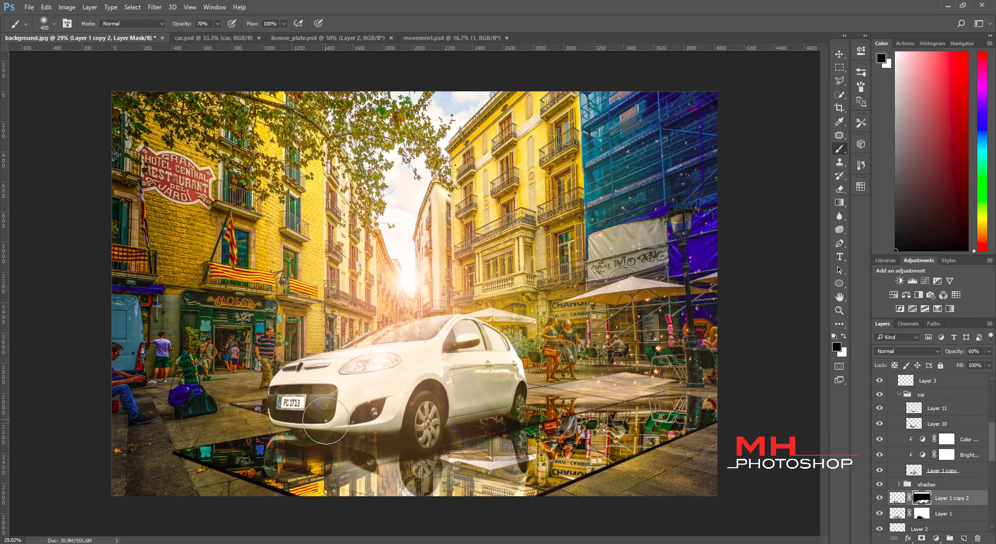
pyautogui.press('[')
pyautogui.press('[')
pyautogui.press('[')
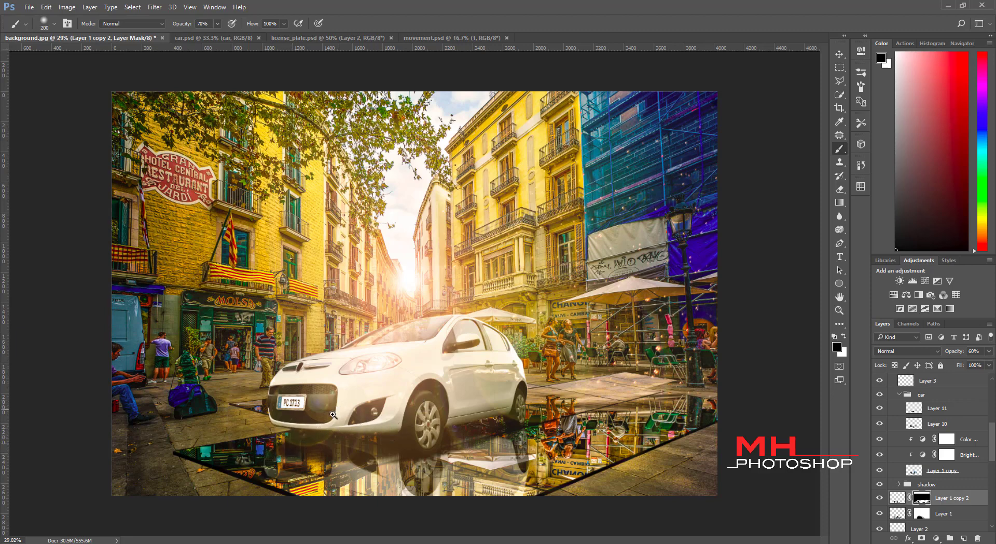
pyautogui.scroll(-2, 311, 416)
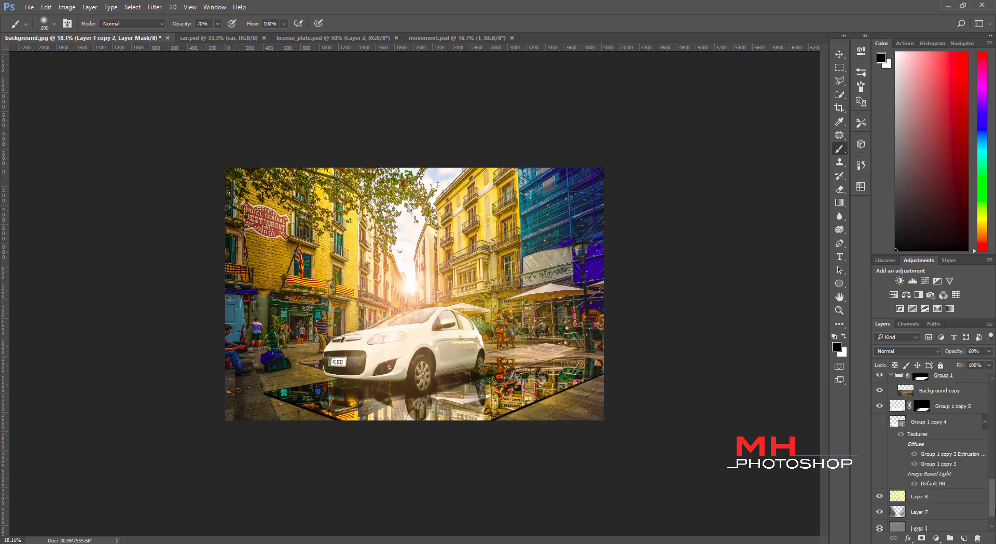
pyautogui.moveTo(993, 445); pyautogui.dragTo(992, 508)
pyautogui.click(897, 495)
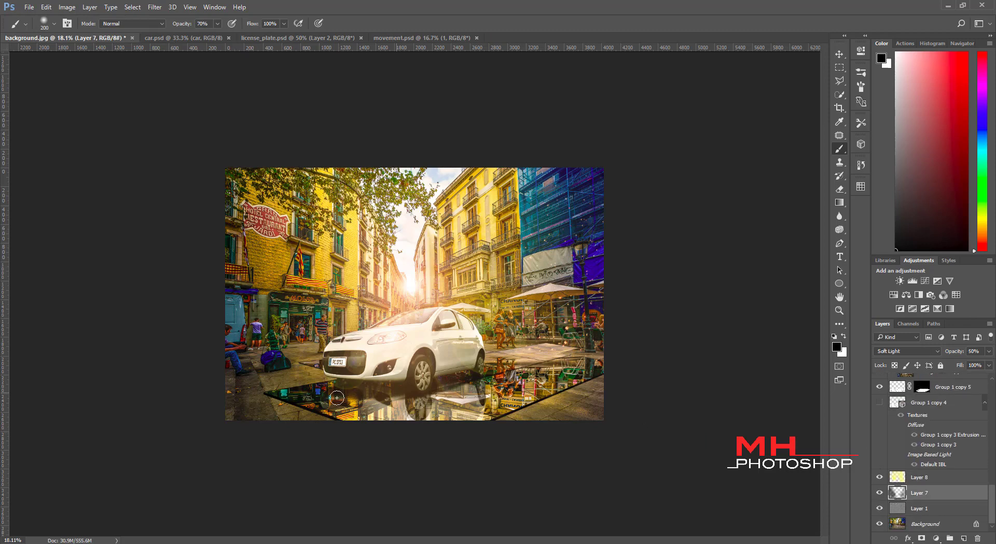
pyautogui.press(']')
pyautogui.press(']')
pyautogui.press(']')
pyautogui.press(']')
pyautogui.press(']')
pyautogui.moveTo(292, 416); pyautogui.dragTo(347, 387)
pyautogui.scroll(2, 374, 386)
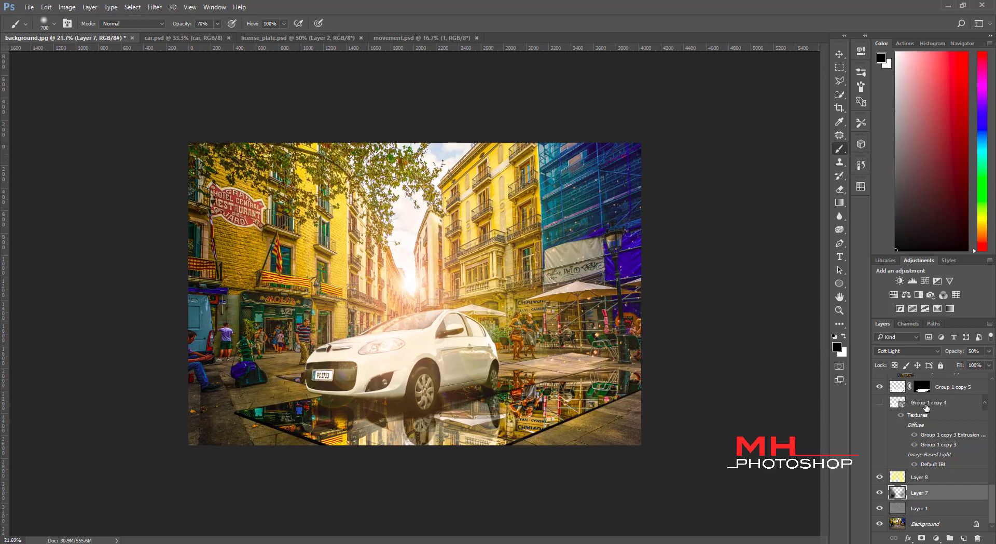
pyautogui.scroll(3, 960, 467)
pyautogui.scroll(4, 935, 441)
pyautogui.scroll(4, 919, 405)
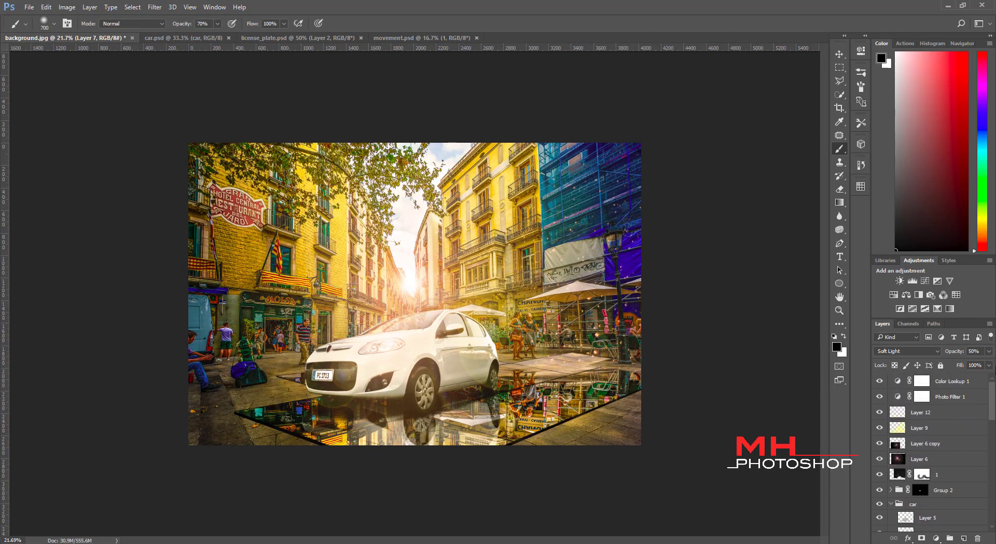
# Turn on the Color Lookup 1 warming adjustment and check the Photo Filter 1 opacity
pyautogui.click(879, 381)
pyautogui.click(950, 400)
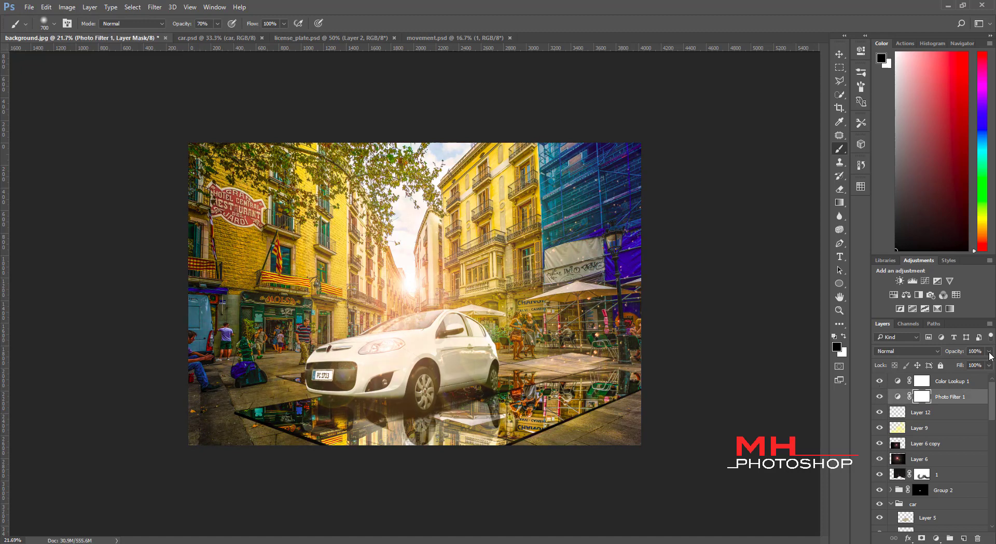
pyautogui.click(963, 381)
pyautogui.click(989, 351)
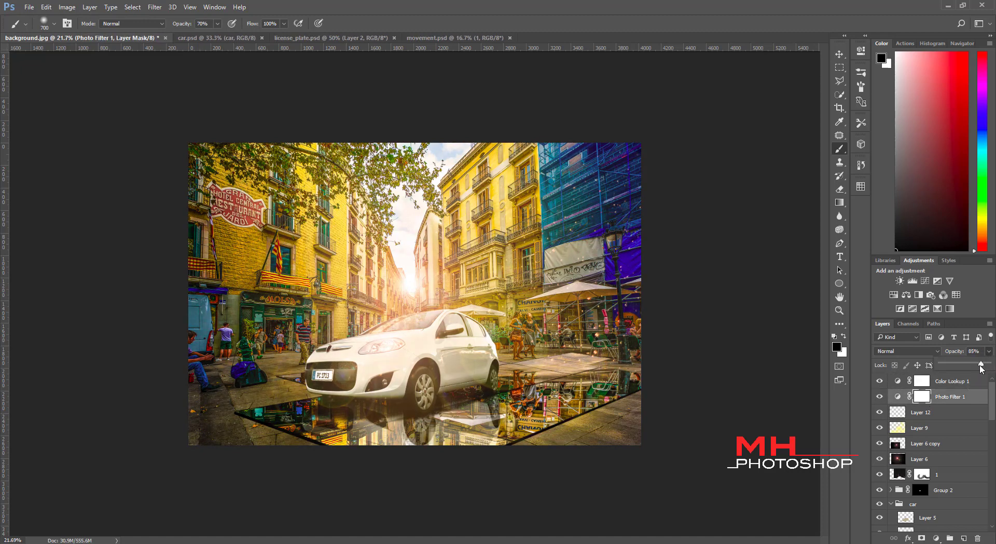
pyautogui.click(961, 384)
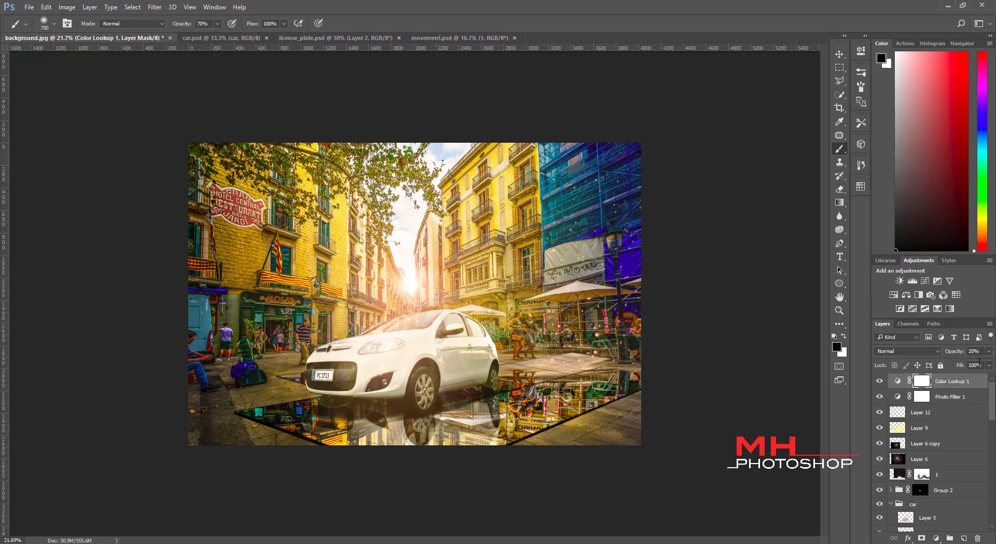
# Stamp all visible layers into Layer 15, convert it to a smart object, and launch Camera Raw Filter
pyautogui.hotkey('ctrl', 'shift', 'alt', 'e')
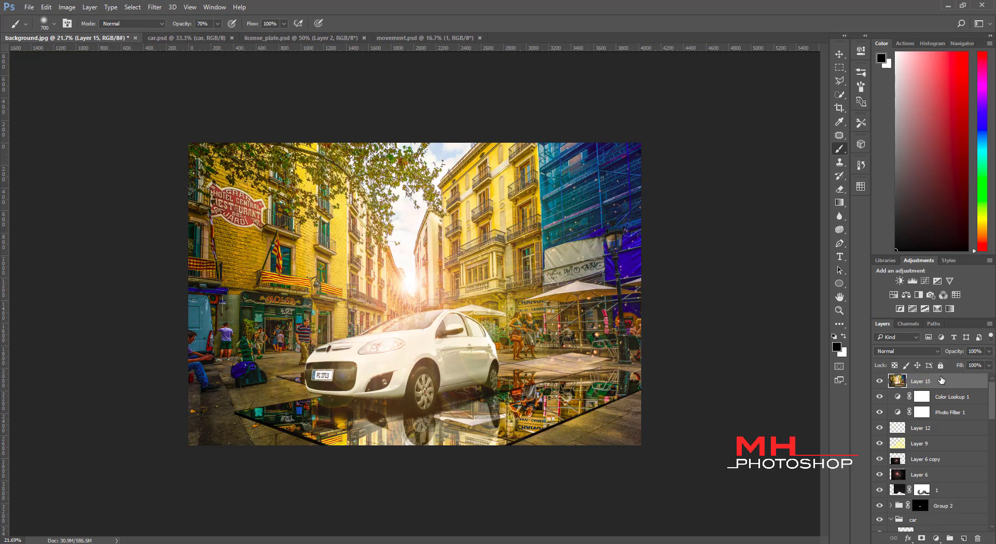
pyautogui.rightClick(938, 386)
pyautogui.click(820, 198)
pyautogui.click(155, 7)
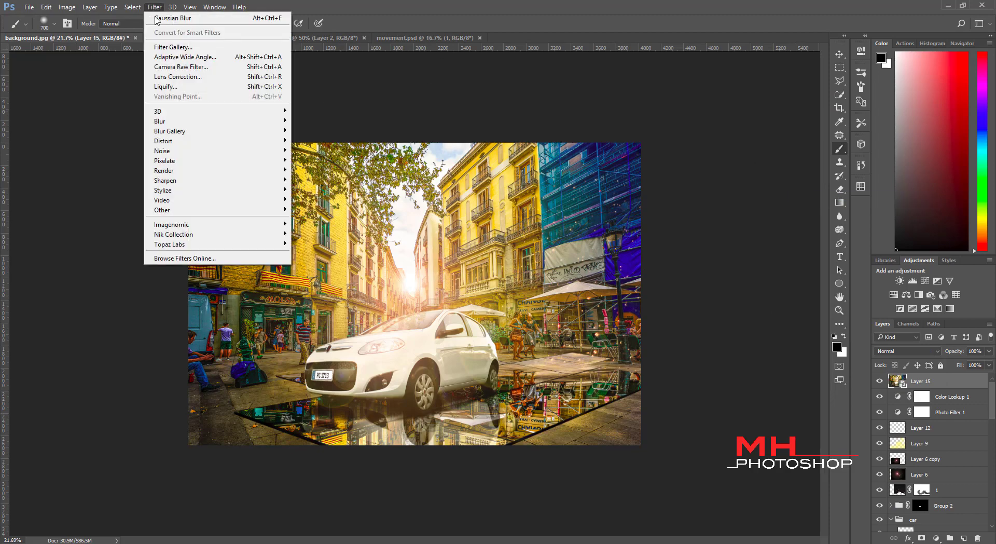
pyautogui.click(166, 66)
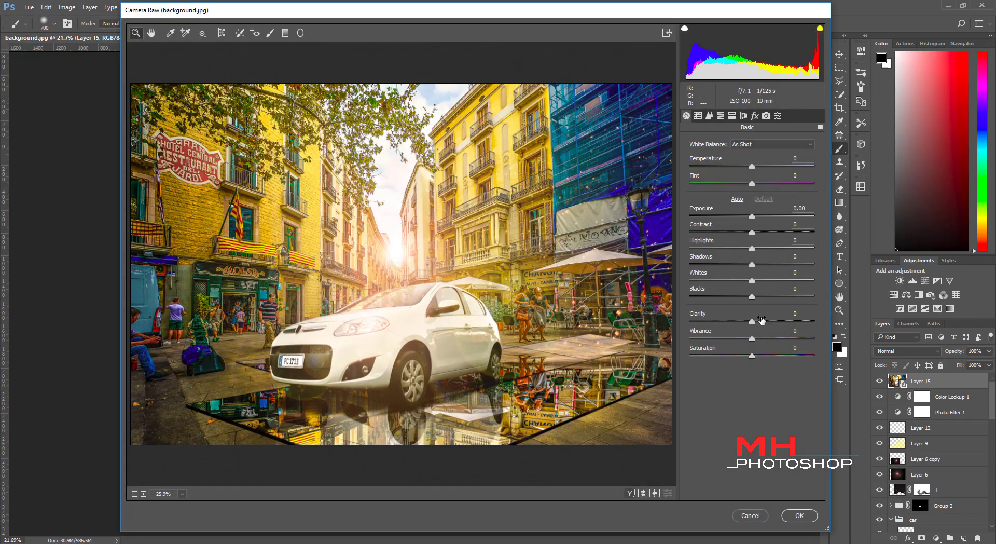
# Set Clarity +7, Contrast +12, Exposure +0.15, Dehaze +6 and a -12 vignette in Camera Raw
pyautogui.moveTo(752, 321); pyautogui.dragTo(754, 356)
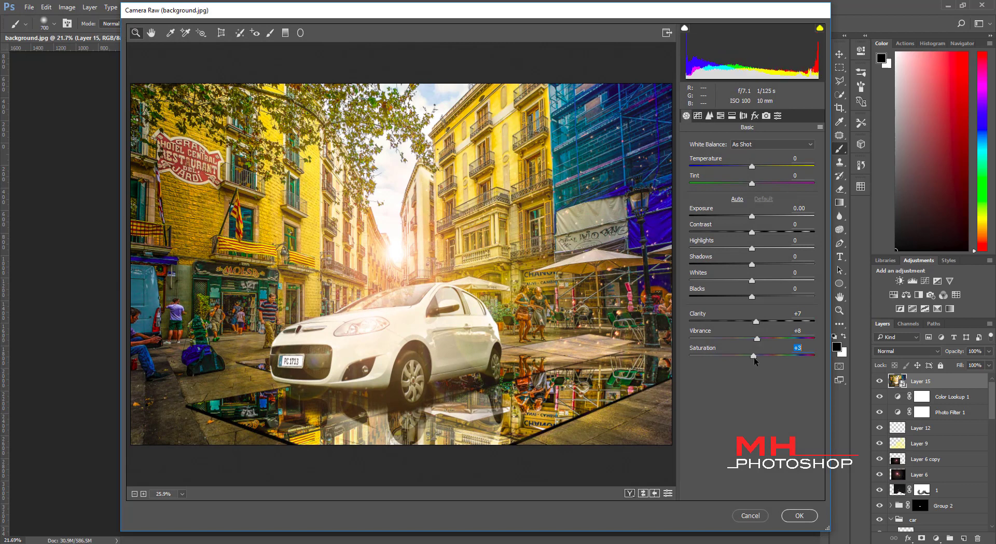
pyautogui.moveTo(752, 232)
pyautogui.mouseDown()
pyautogui.moveTo(754, 216)
pyautogui.moveTo(756, 264)
pyautogui.mouseUp()
pyautogui.click(756, 116)
pyautogui.moveTo(752, 160); pyautogui.dragTo(756, 160)
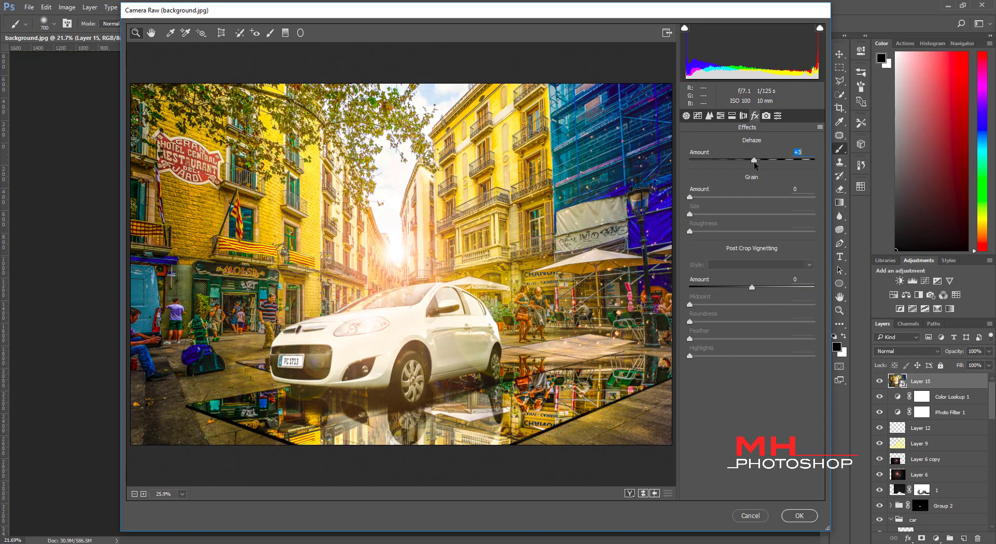
pyautogui.moveTo(748, 285); pyautogui.dragTo(746, 286)
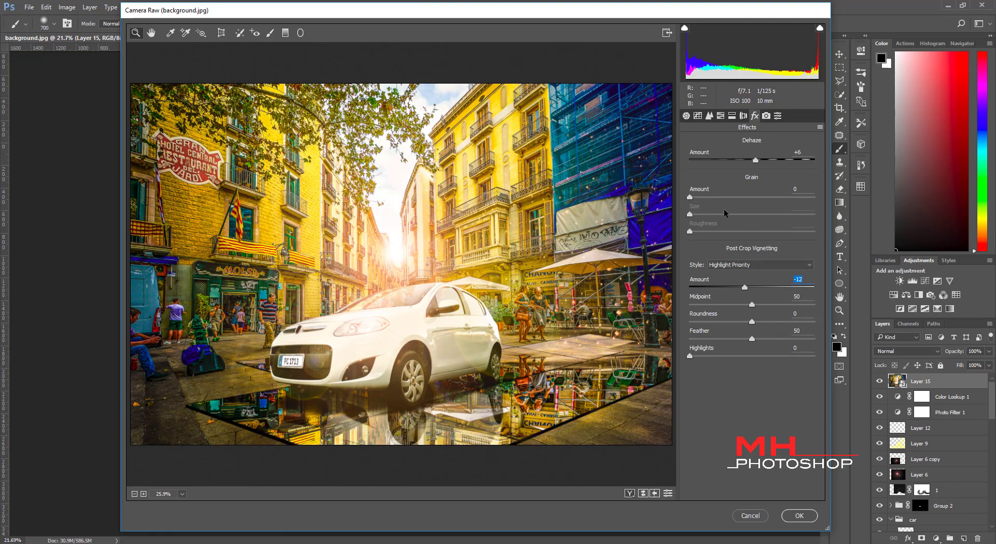
# Lift the tone curve Darks +14 and Shadows +15, set Temperature -13, and apply the filter
pyautogui.click(698, 117)
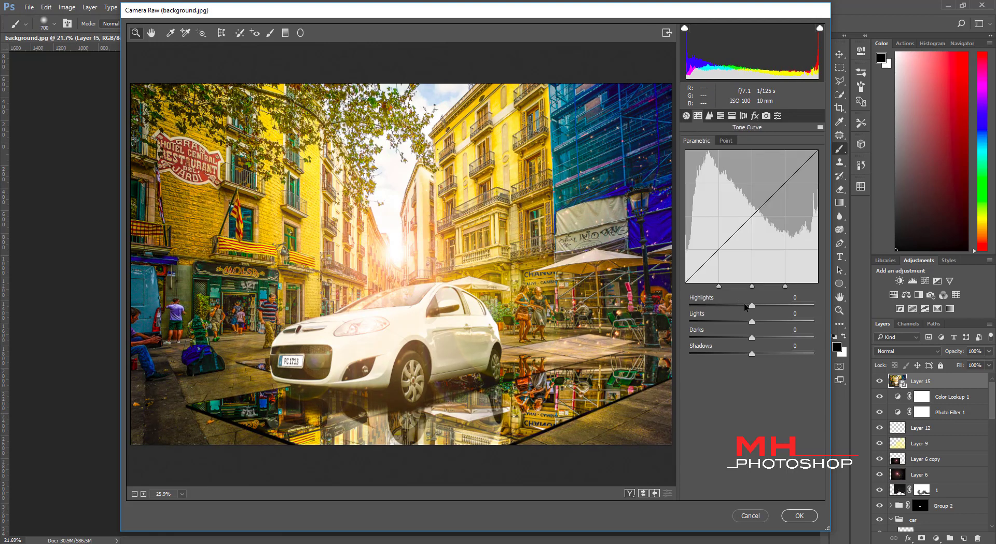
pyautogui.moveTo(752, 305); pyautogui.dragTo(763, 355)
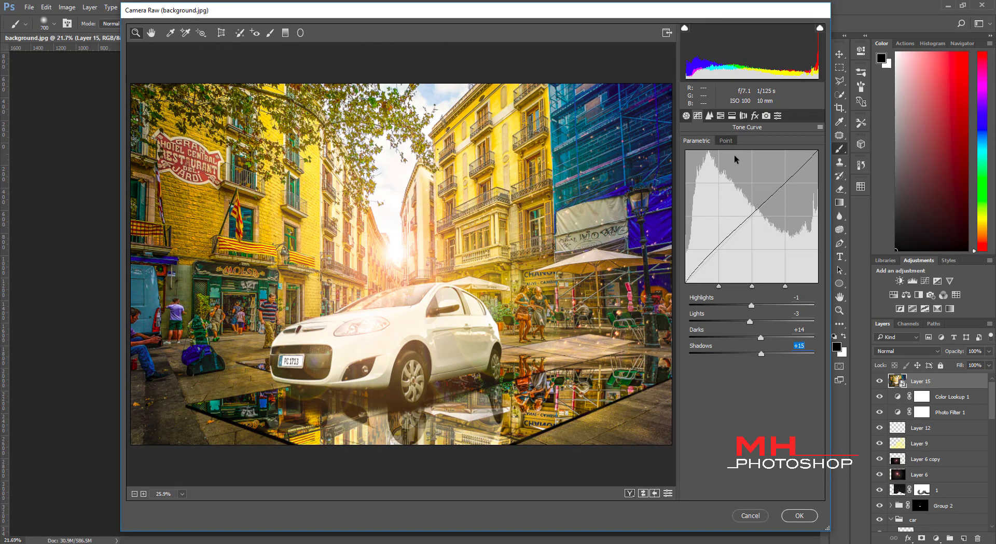
pyautogui.click(686, 116)
pyautogui.moveTo(752, 167); pyautogui.dragTo(745, 167)
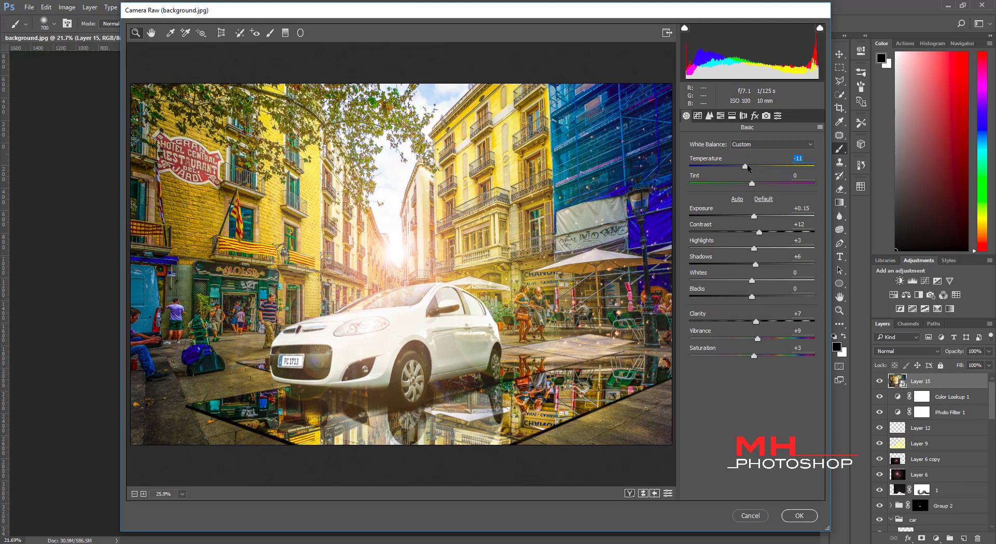
pyautogui.moveTo(745, 168); pyautogui.dragTo(745, 171)
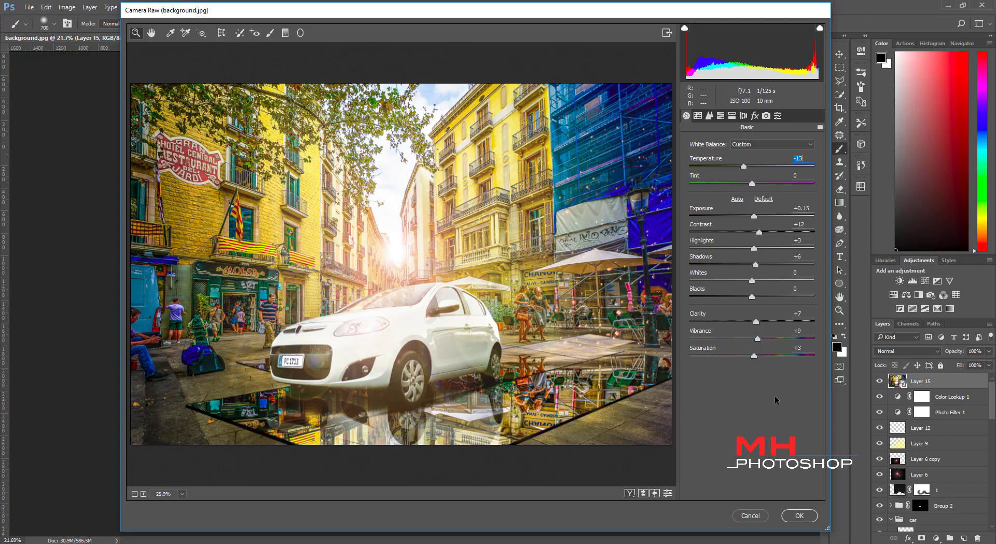
pyautogui.click(798, 514)
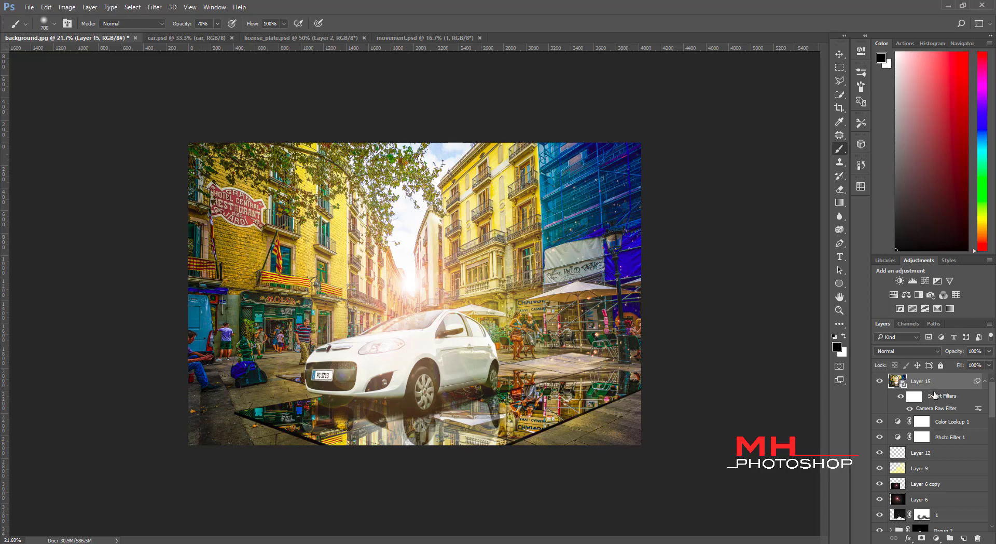
# Delete the empty Layer 16 and place a Spin Blur on the car's front wheel
pyautogui.click(964, 539)
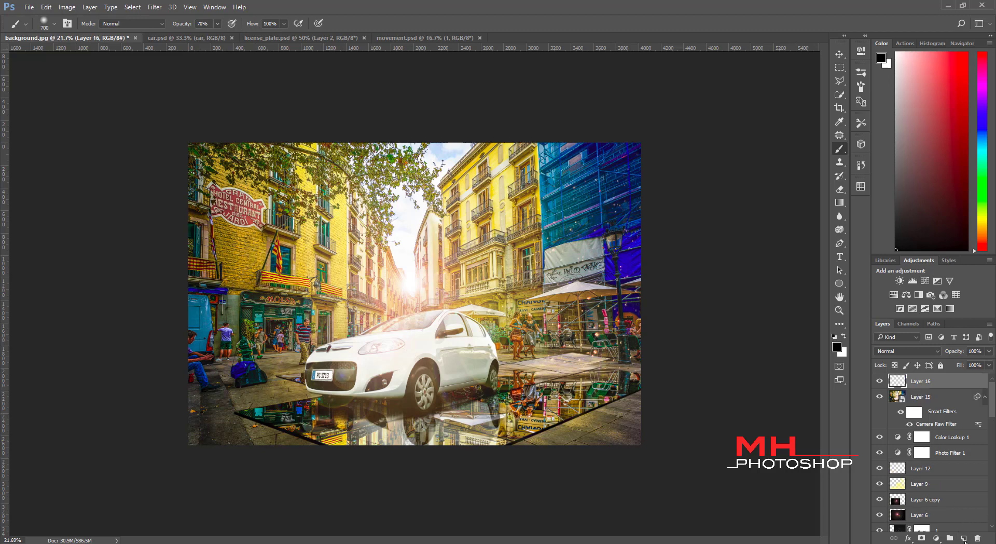
pyautogui.press('Delete')
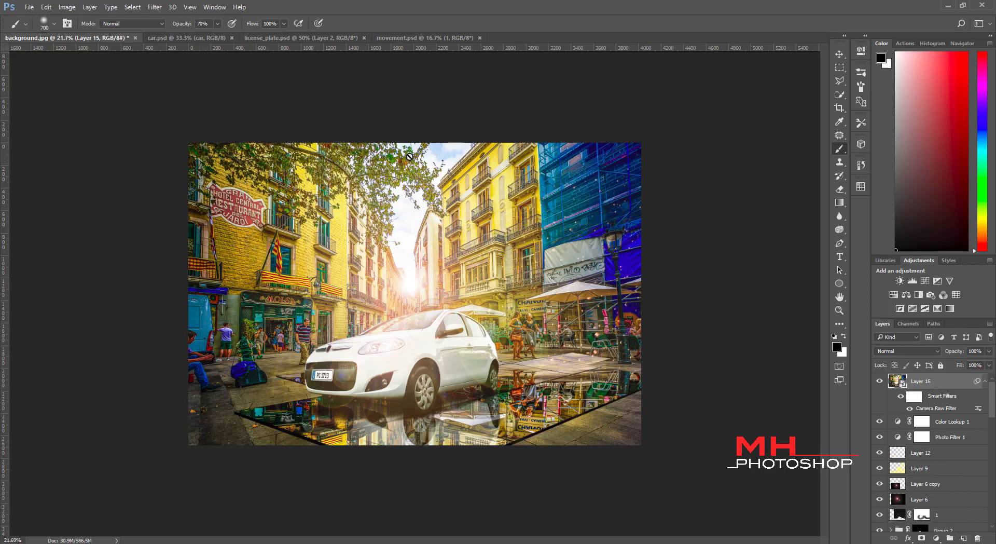
pyautogui.click(155, 7)
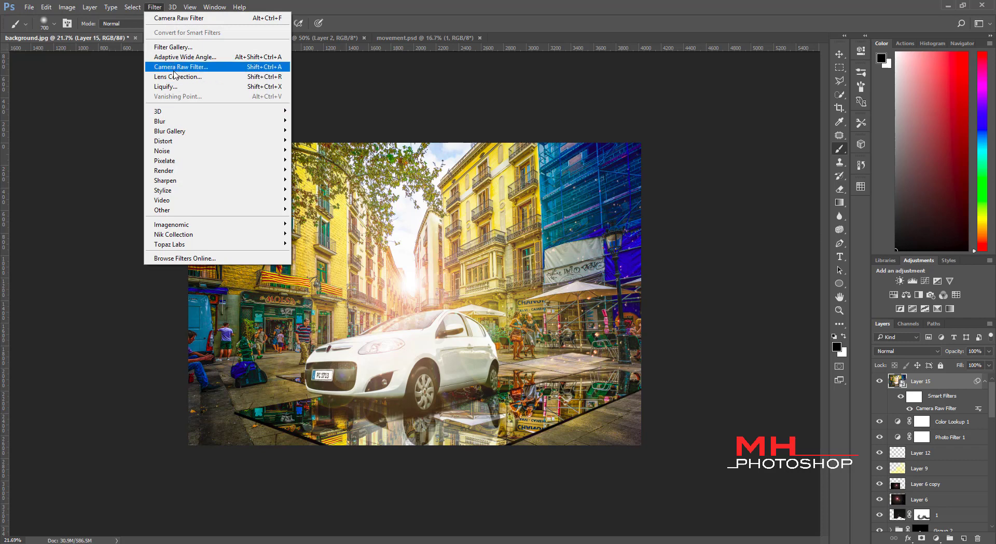
pyautogui.moveTo(187, 131)
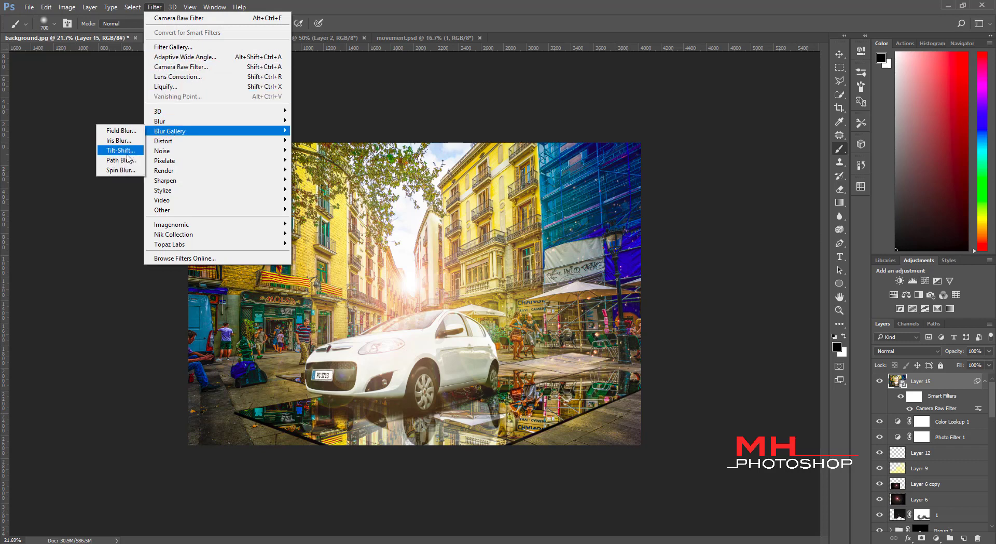
pyautogui.click(124, 170)
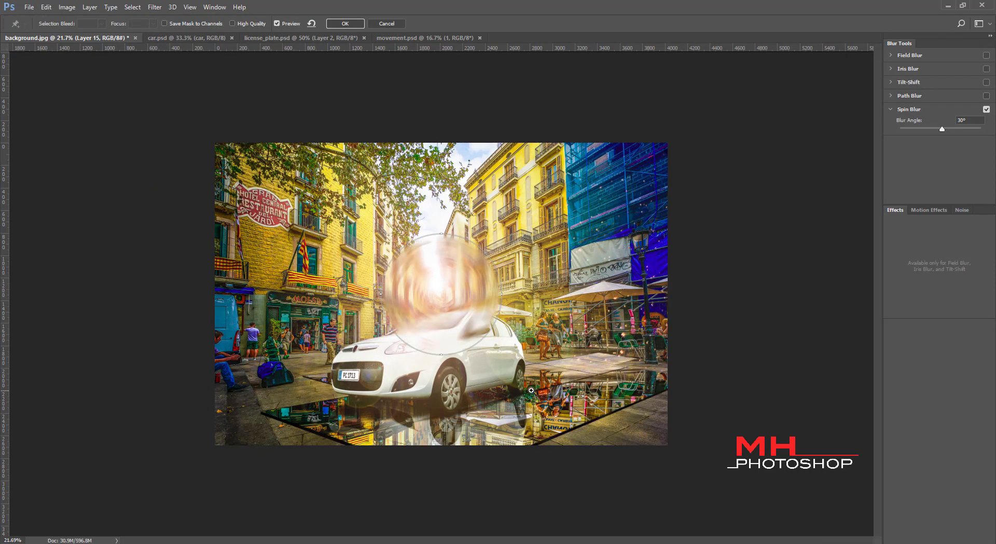
pyautogui.scroll(3, 524, 371)
pyautogui.scroll(2, 524, 371)
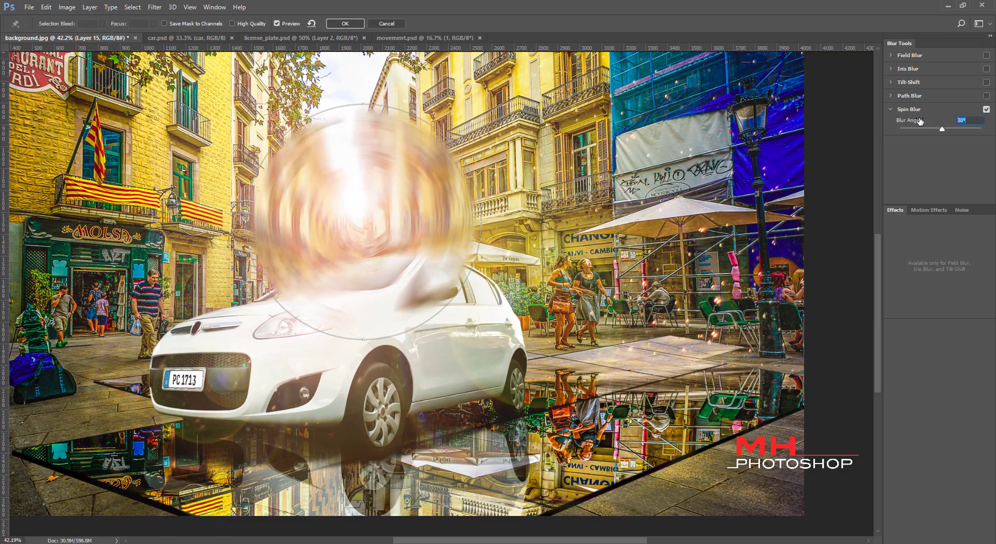
pyautogui.moveTo(920, 121); pyautogui.dragTo(912, 121)
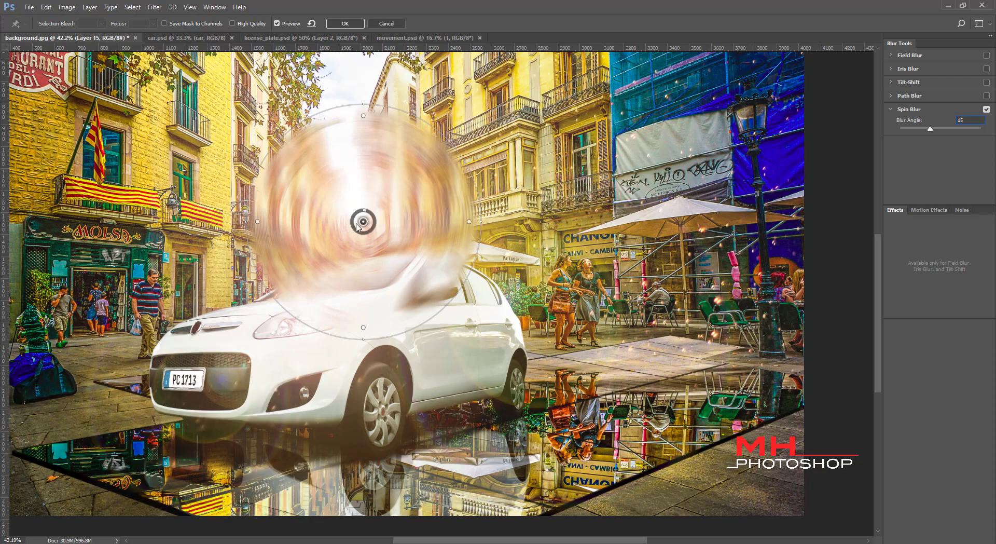
pyautogui.moveTo(364, 222)
pyautogui.mouseDown()
pyautogui.moveTo(361, 334)
pyautogui.moveTo(384, 410)
pyautogui.mouseUp()
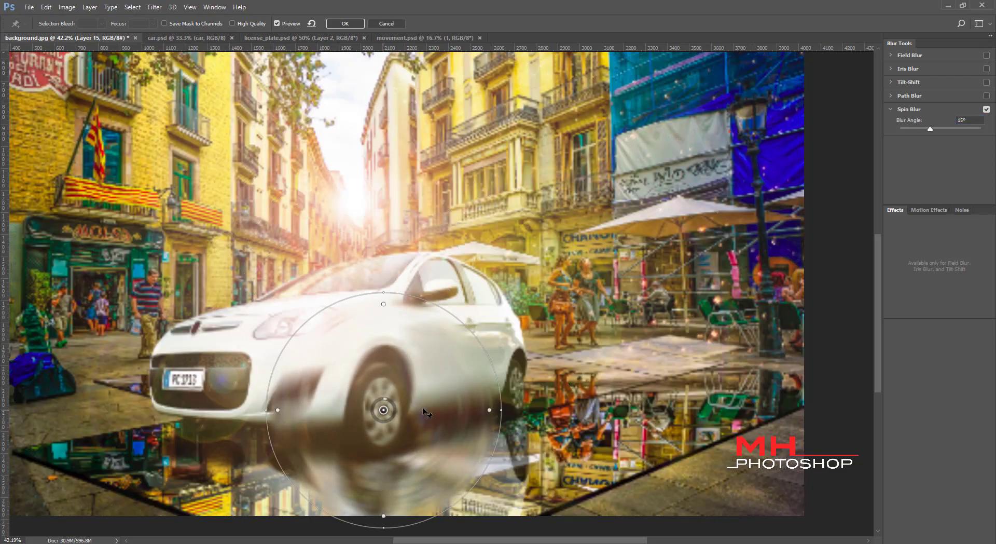
# Set the spin blur angle to 12° and reshape it into an ellipse fitting the front wheel
pyautogui.scroll(-1, 427, 394)
pyautogui.scroll(-1, 425, 368)
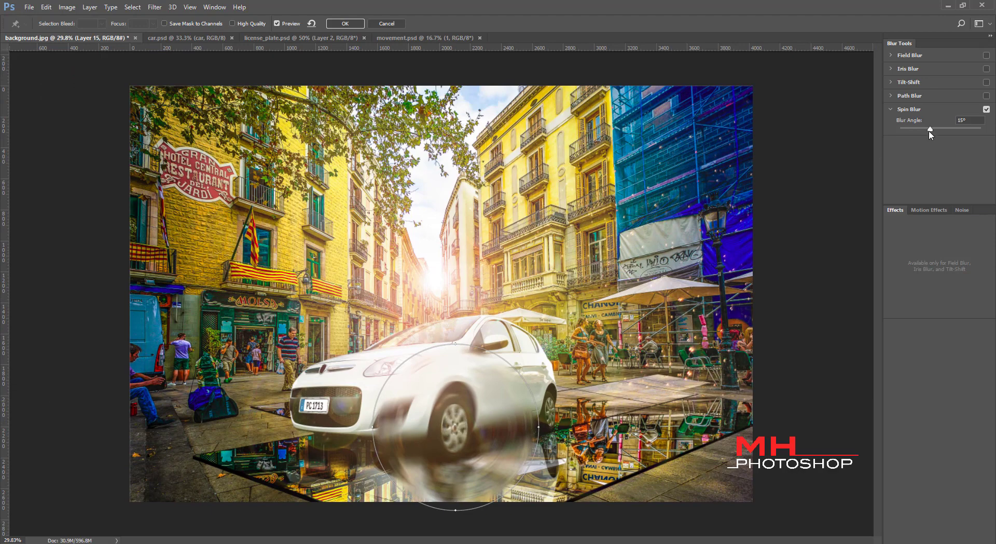
pyautogui.moveTo(929, 131); pyautogui.dragTo(924, 131)
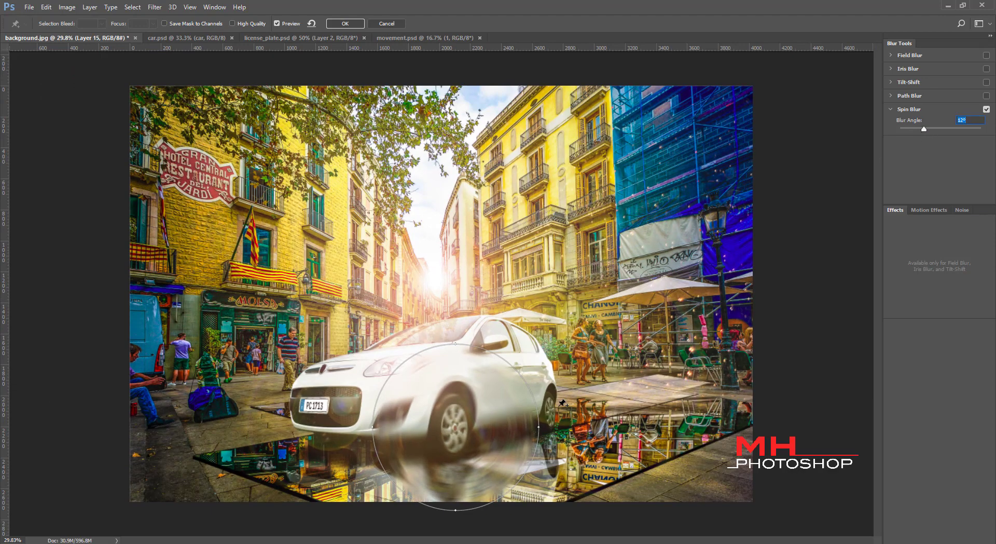
pyautogui.moveTo(456, 426)
pyautogui.moveTo(531, 427); pyautogui.dragTo(477, 427)
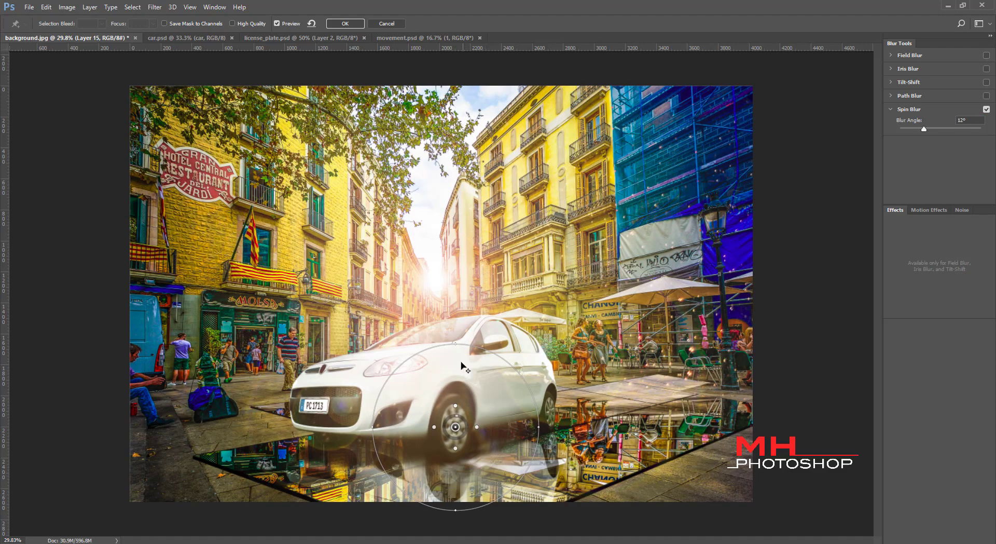
pyautogui.moveTo(455, 345)
pyautogui.mouseDown()
pyautogui.moveTo(459, 382)
pyautogui.moveTo(458, 339)
pyautogui.mouseUp()
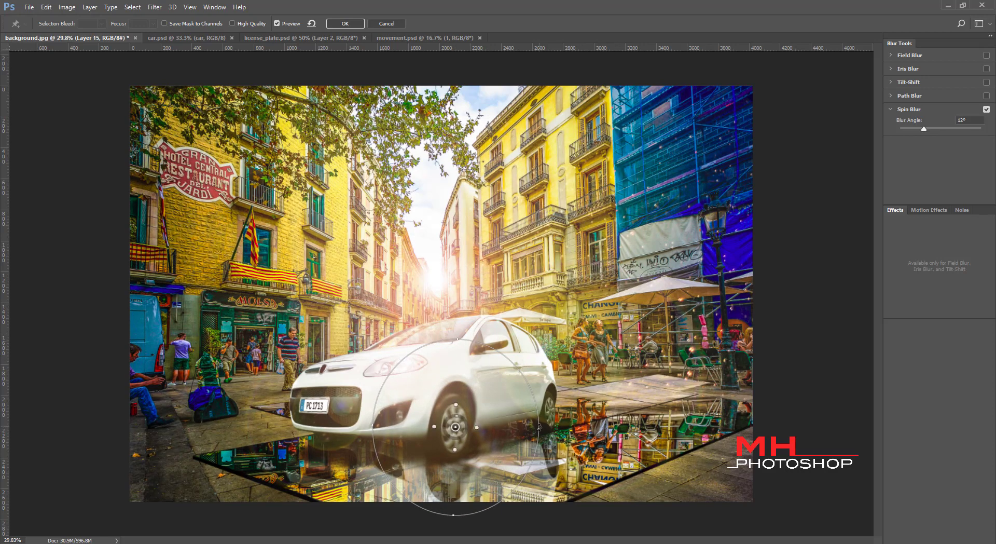
pyautogui.moveTo(537, 427); pyautogui.dragTo(485, 425)
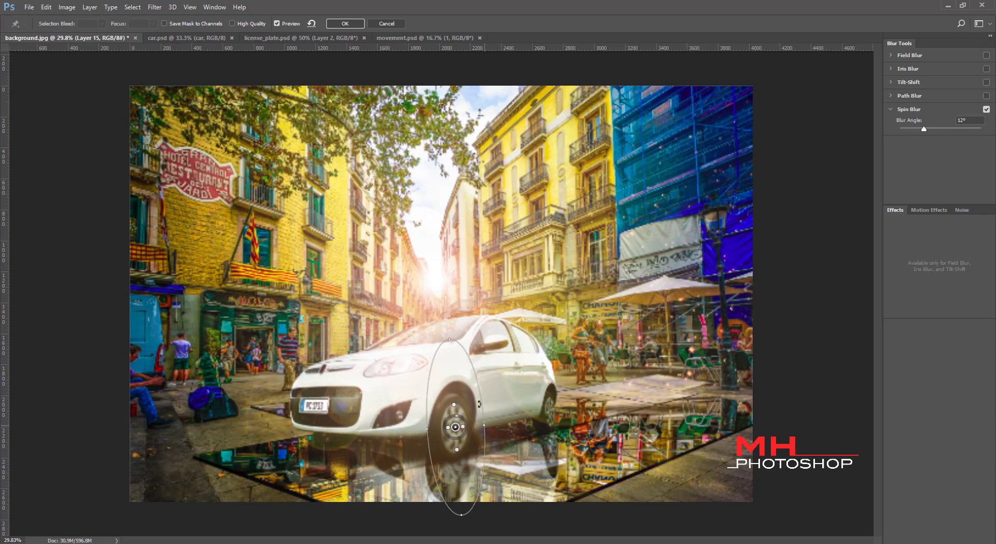
pyautogui.moveTo(451, 364); pyautogui.dragTo(453, 388)
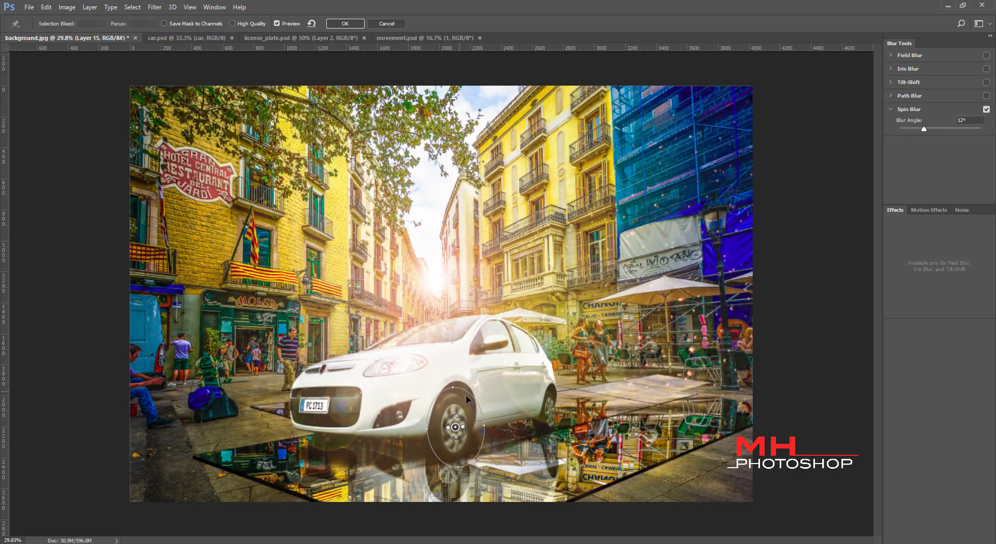
pyautogui.moveTo(482, 425); pyautogui.dragTo(476, 428)
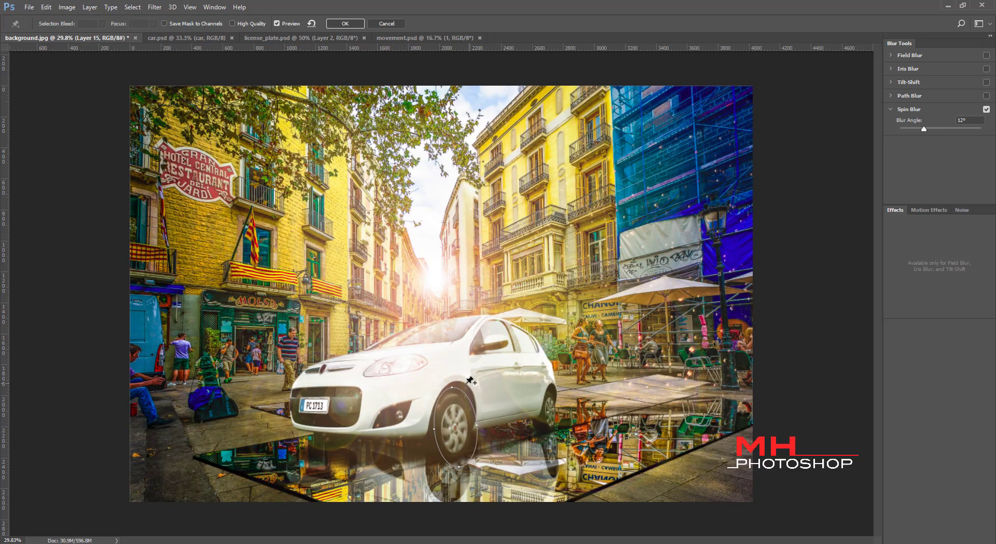
pyautogui.moveTo(463, 387); pyautogui.dragTo(466, 388)
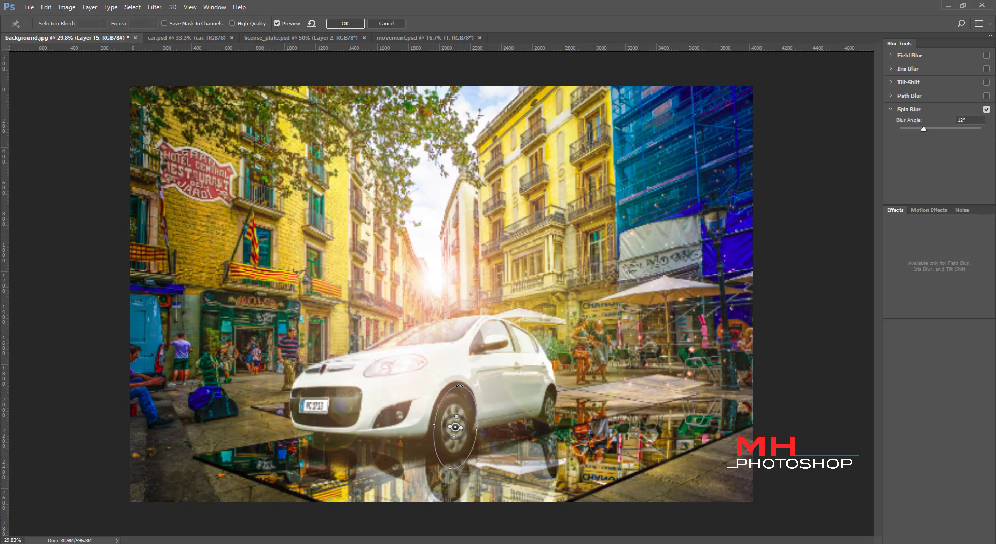
pyautogui.moveTo(476, 426); pyautogui.dragTo(458, 431)
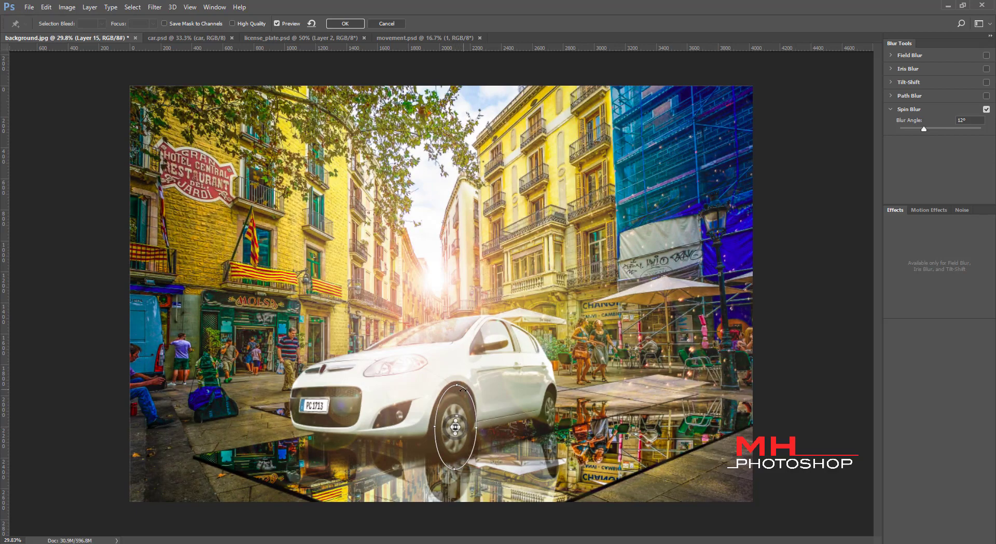
pyautogui.scroll(2, 514, 432)
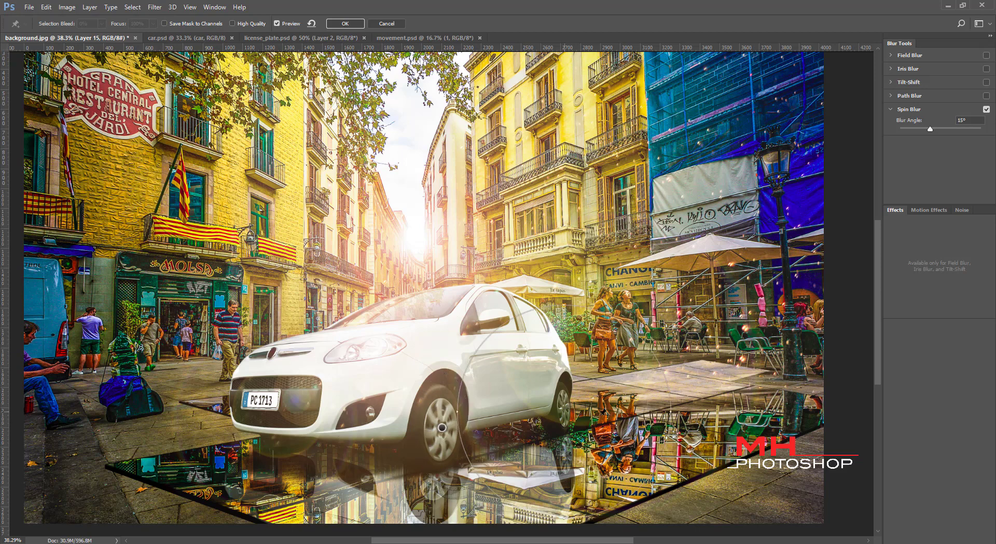
# Add a 10° spin blur pin on the rear wheel, fit its ellipse to the wheel, and apply both blurs
pyautogui.click(564, 411)
pyautogui.moveTo(618, 412)
pyautogui.mouseDown()
pyautogui.moveTo(658, 411)
pyautogui.moveTo(580, 413)
pyautogui.mouseUp()
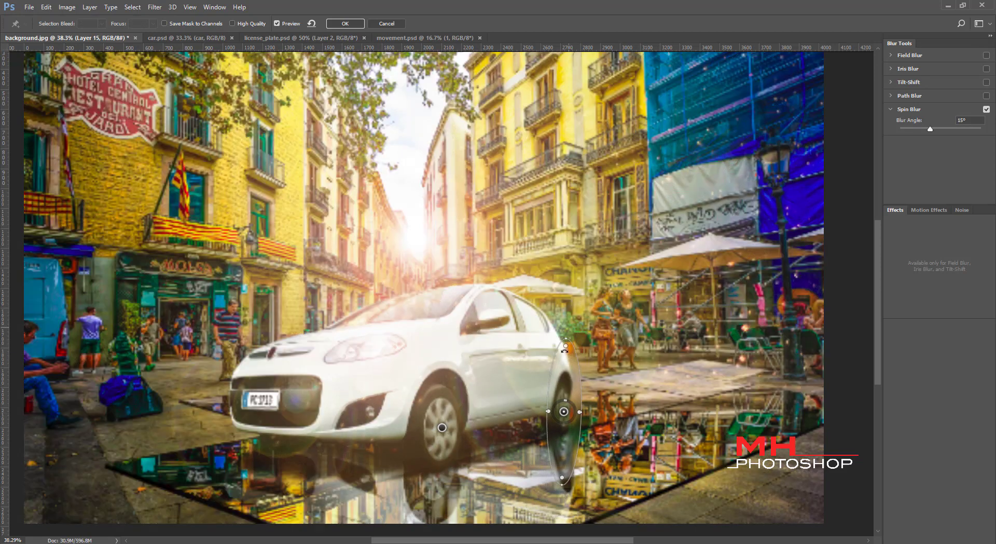
pyautogui.moveTo(572, 307); pyautogui.dragTo(563, 383)
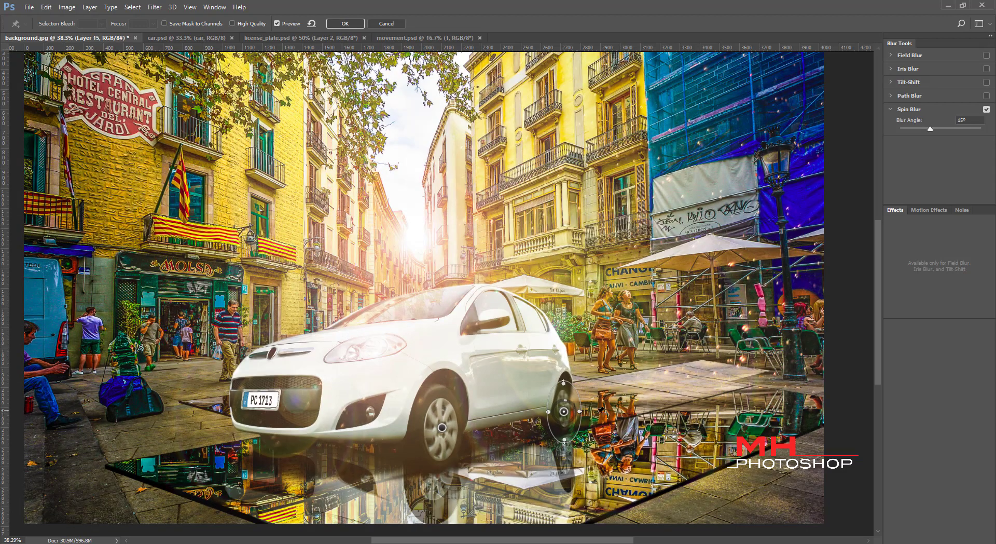
pyautogui.scroll(5, 569, 404)
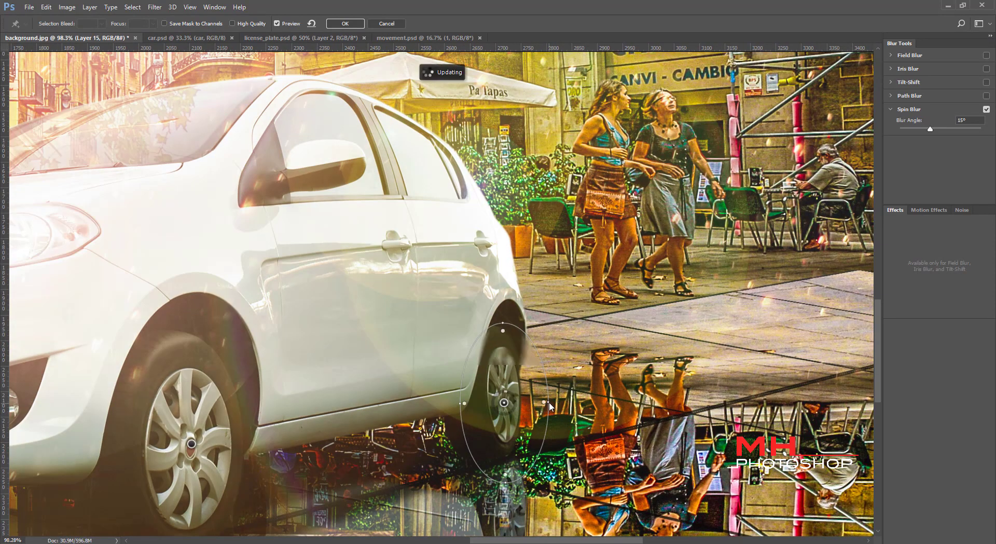
pyautogui.moveTo(548, 400); pyautogui.dragTo(550, 402)
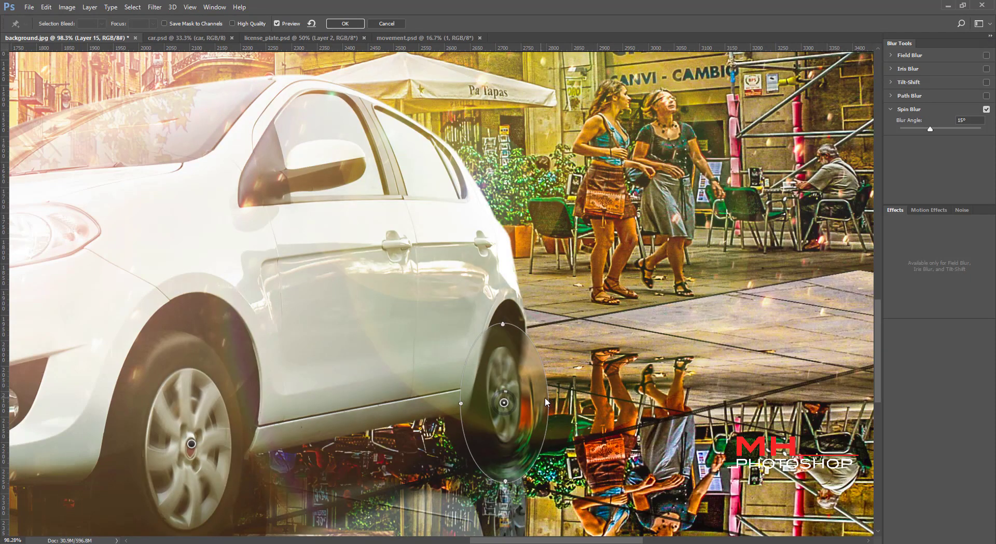
pyautogui.moveTo(929, 130); pyautogui.dragTo(921, 130)
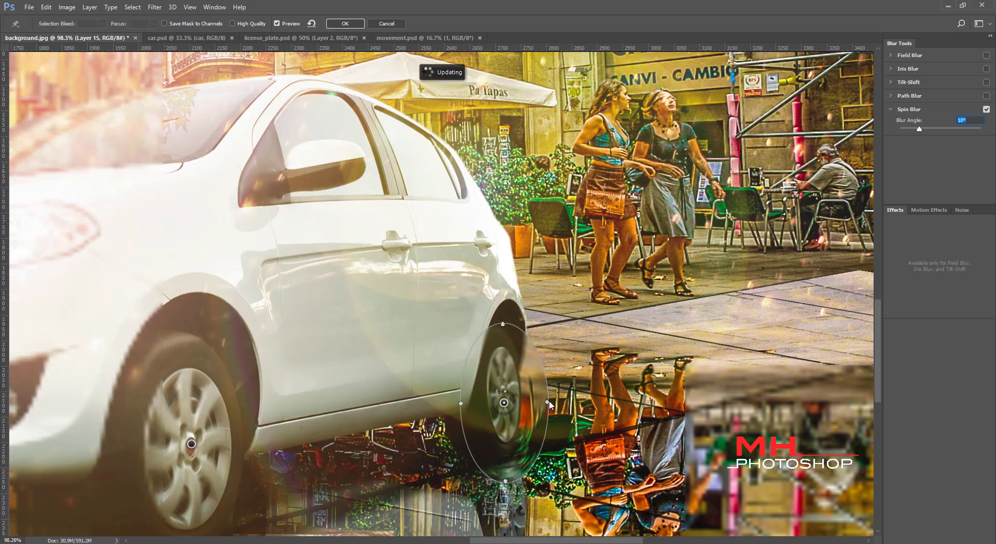
pyautogui.moveTo(549, 401); pyautogui.dragTo(529, 414)
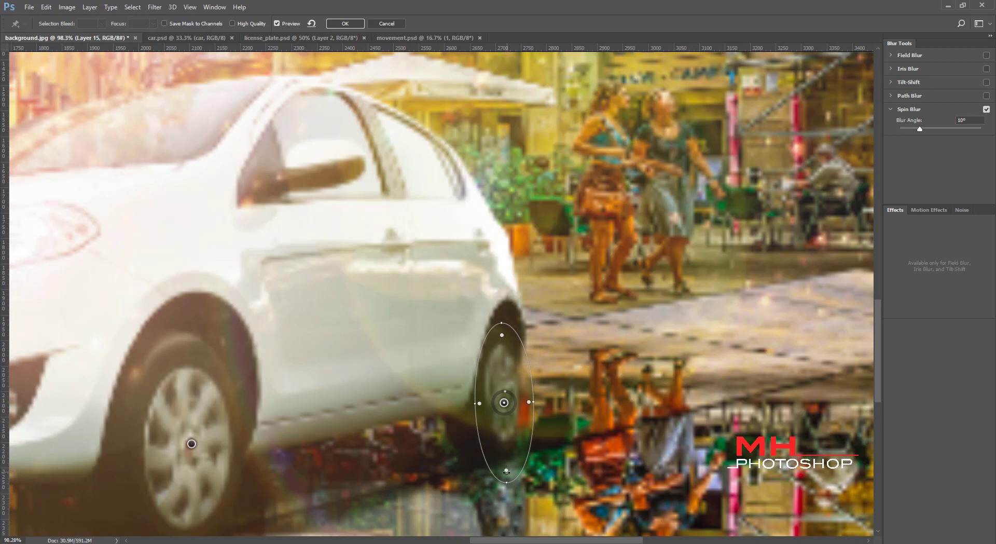
pyautogui.moveTo(507, 478); pyautogui.dragTo(507, 471)
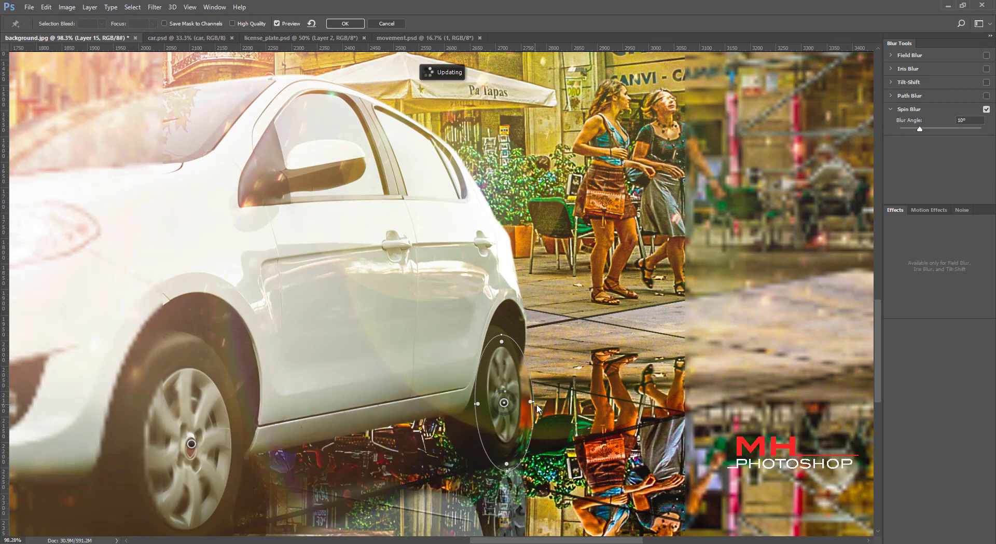
pyautogui.moveTo(532, 402); pyautogui.dragTo(532, 405)
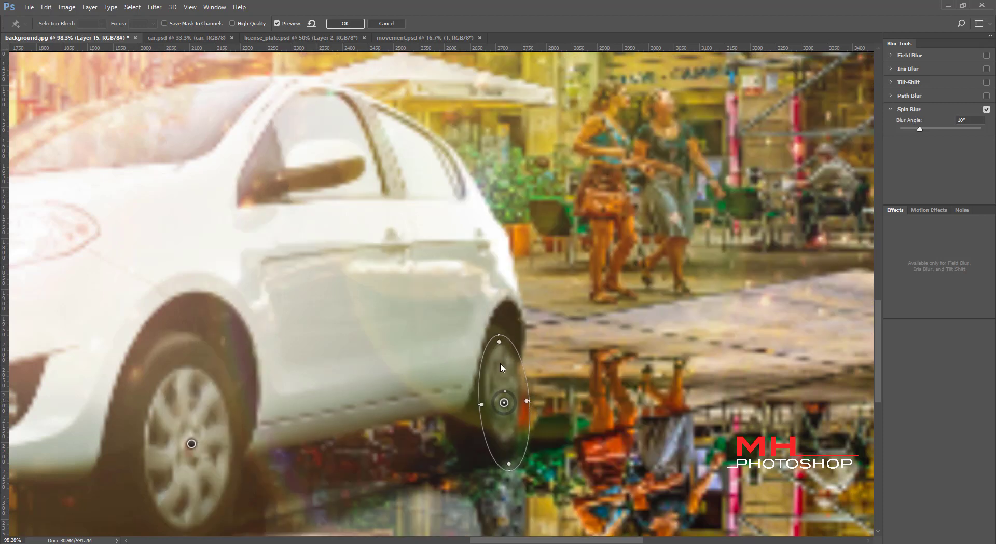
pyautogui.moveTo(501, 368); pyautogui.dragTo(502, 358)
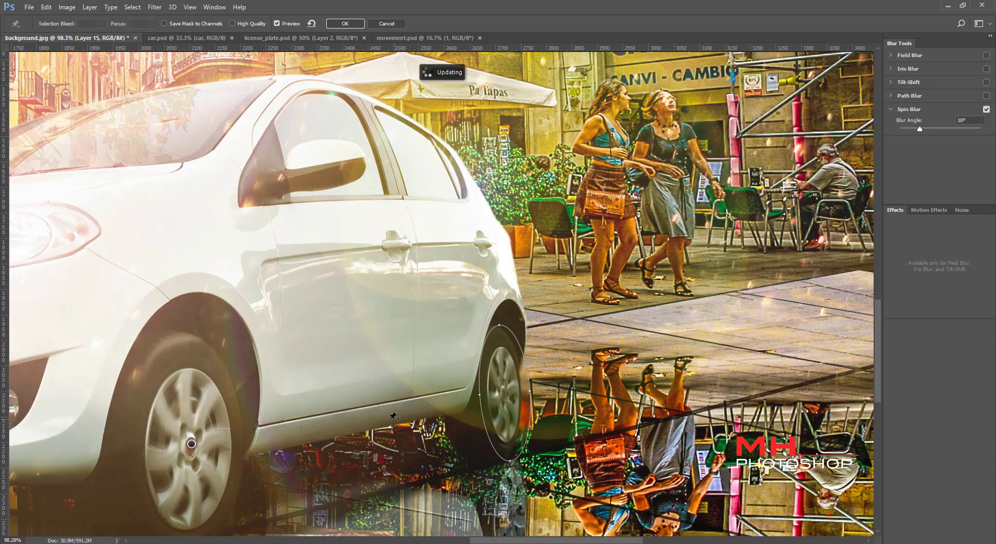
pyautogui.scroll(-3, 395, 417)
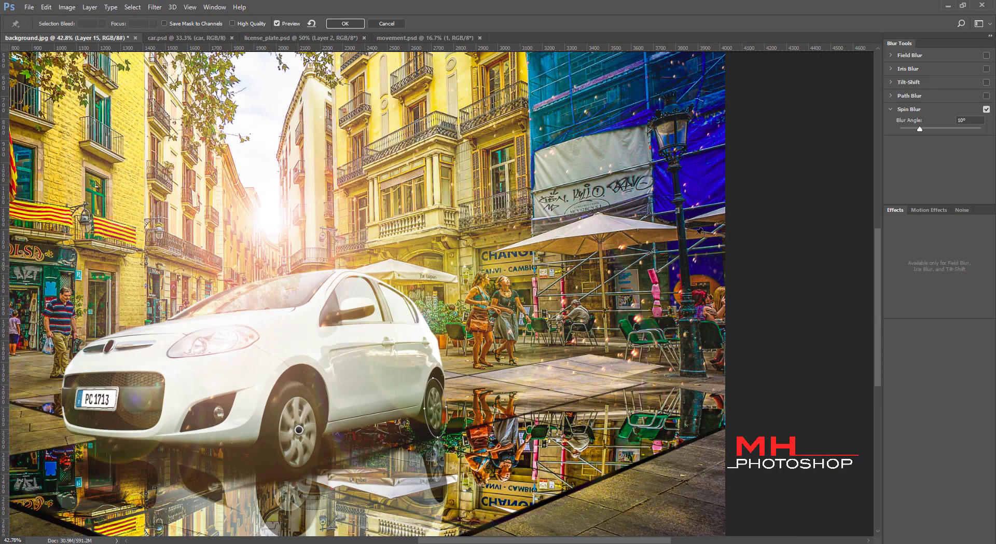
pyautogui.click(347, 25)
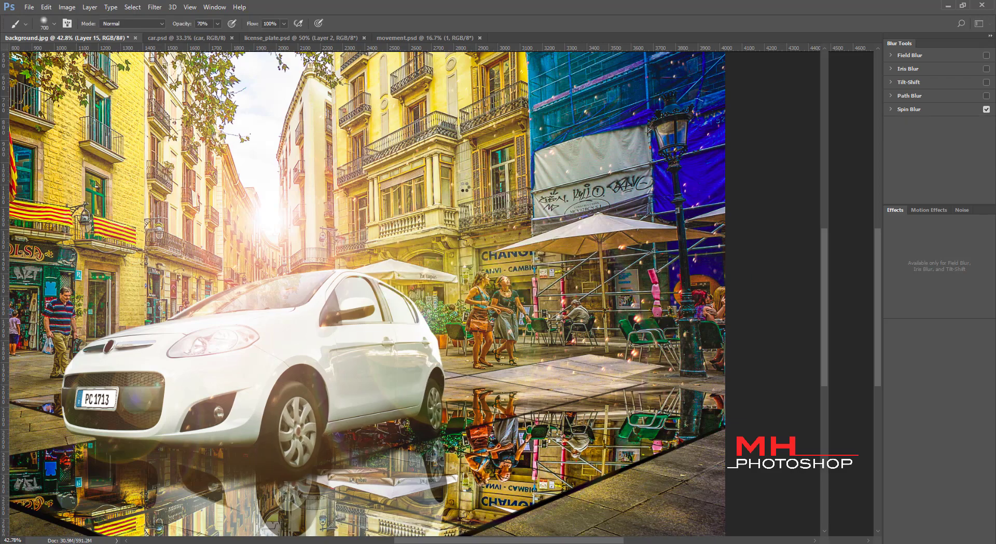
pyautogui.scroll(-5, 467, 223)
pyautogui.scroll(3, 470, 254)
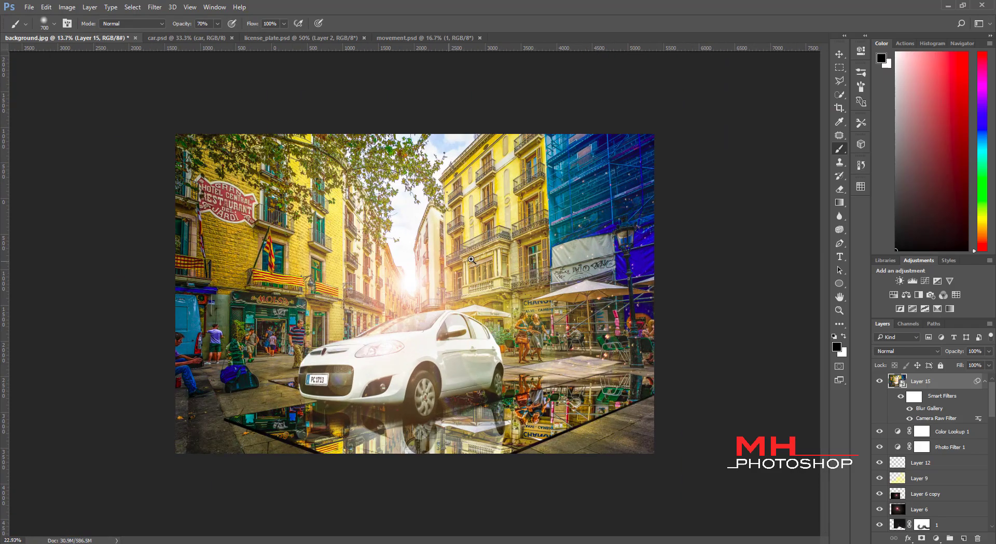
pyautogui.scroll(2, 471, 259)
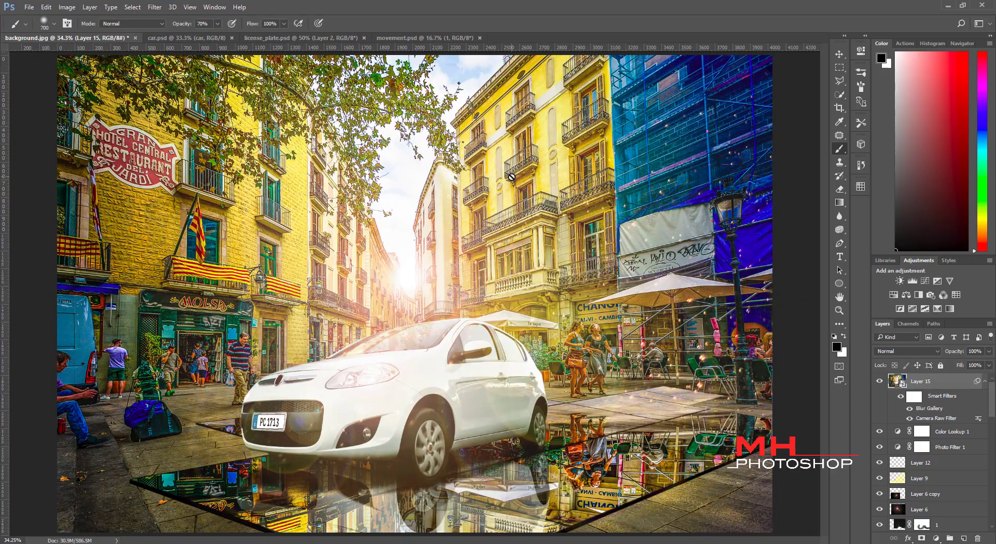